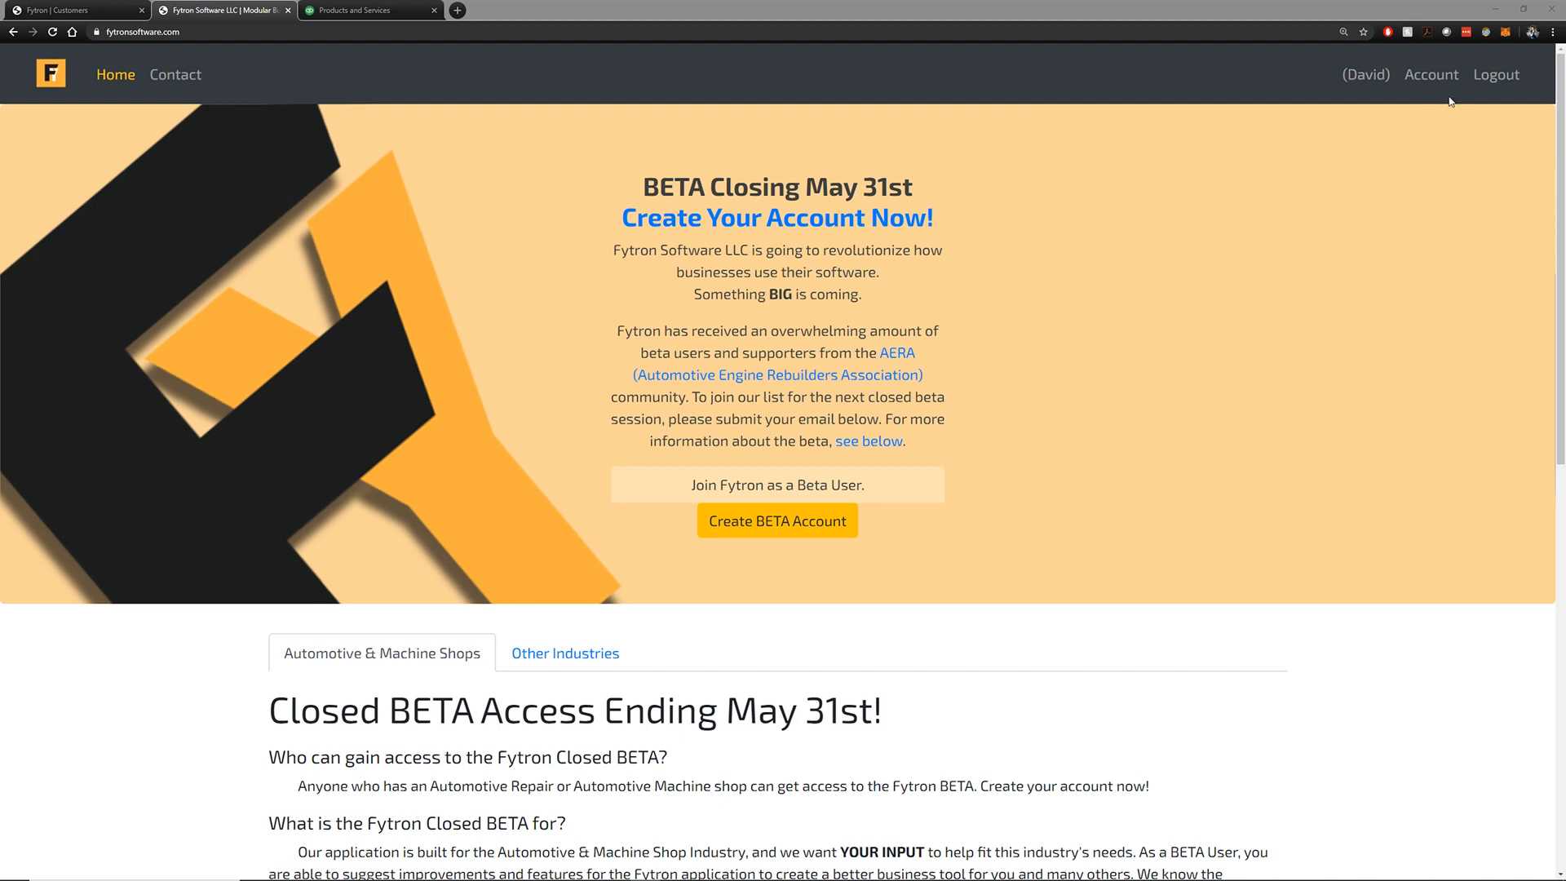
Open Fytron's business account page showing active services and the trialing $0.00 subscription
{"action": "left_click", "coordinate": [1066, 147]}
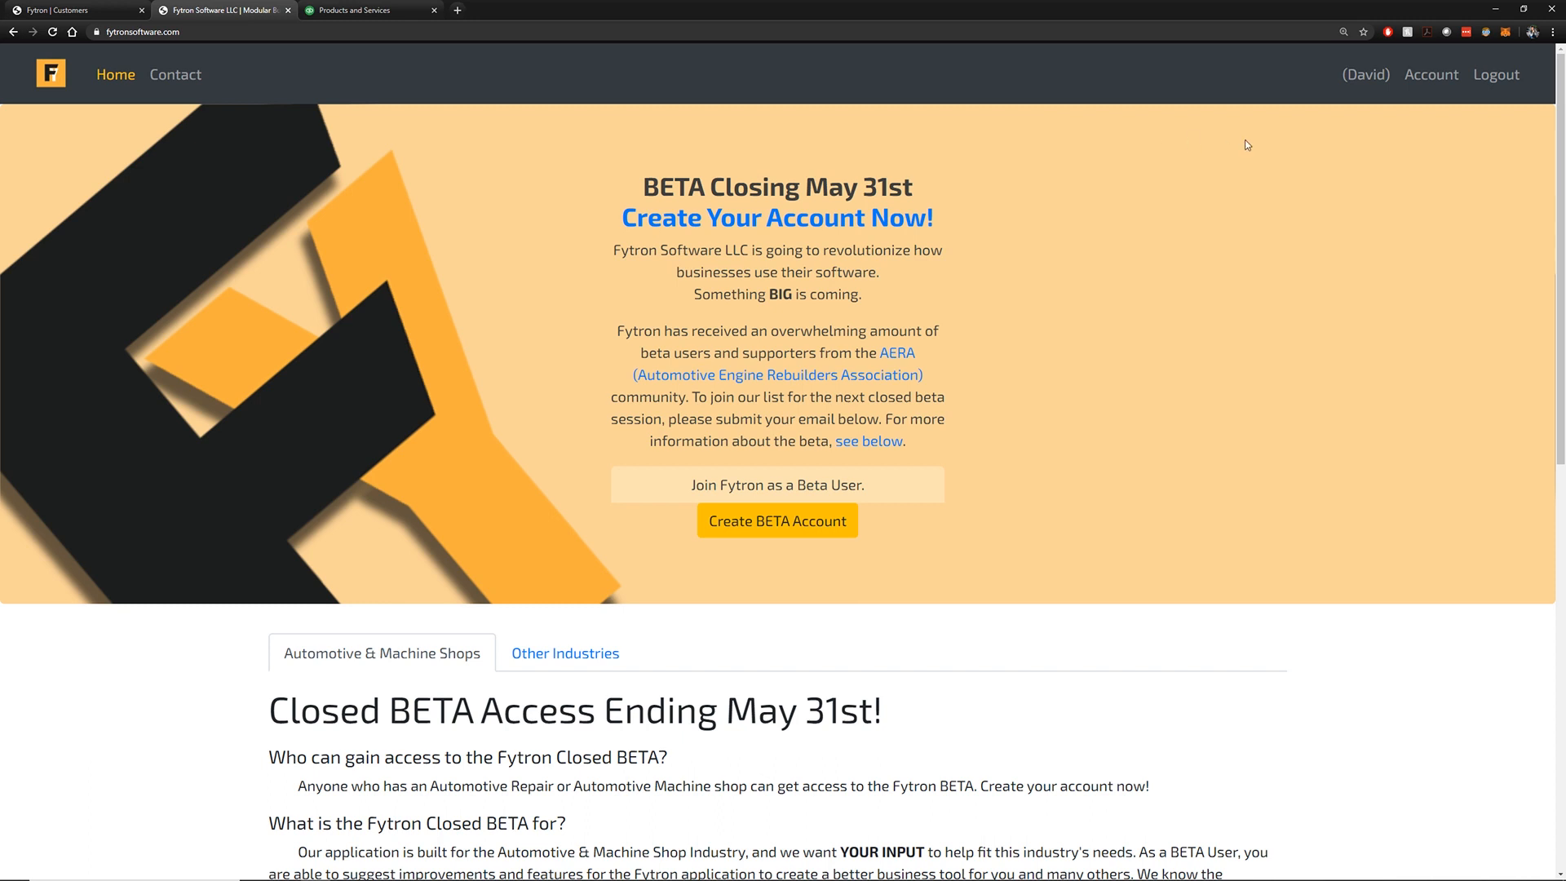
{"action": "left_click", "coordinate": [1429, 78]}
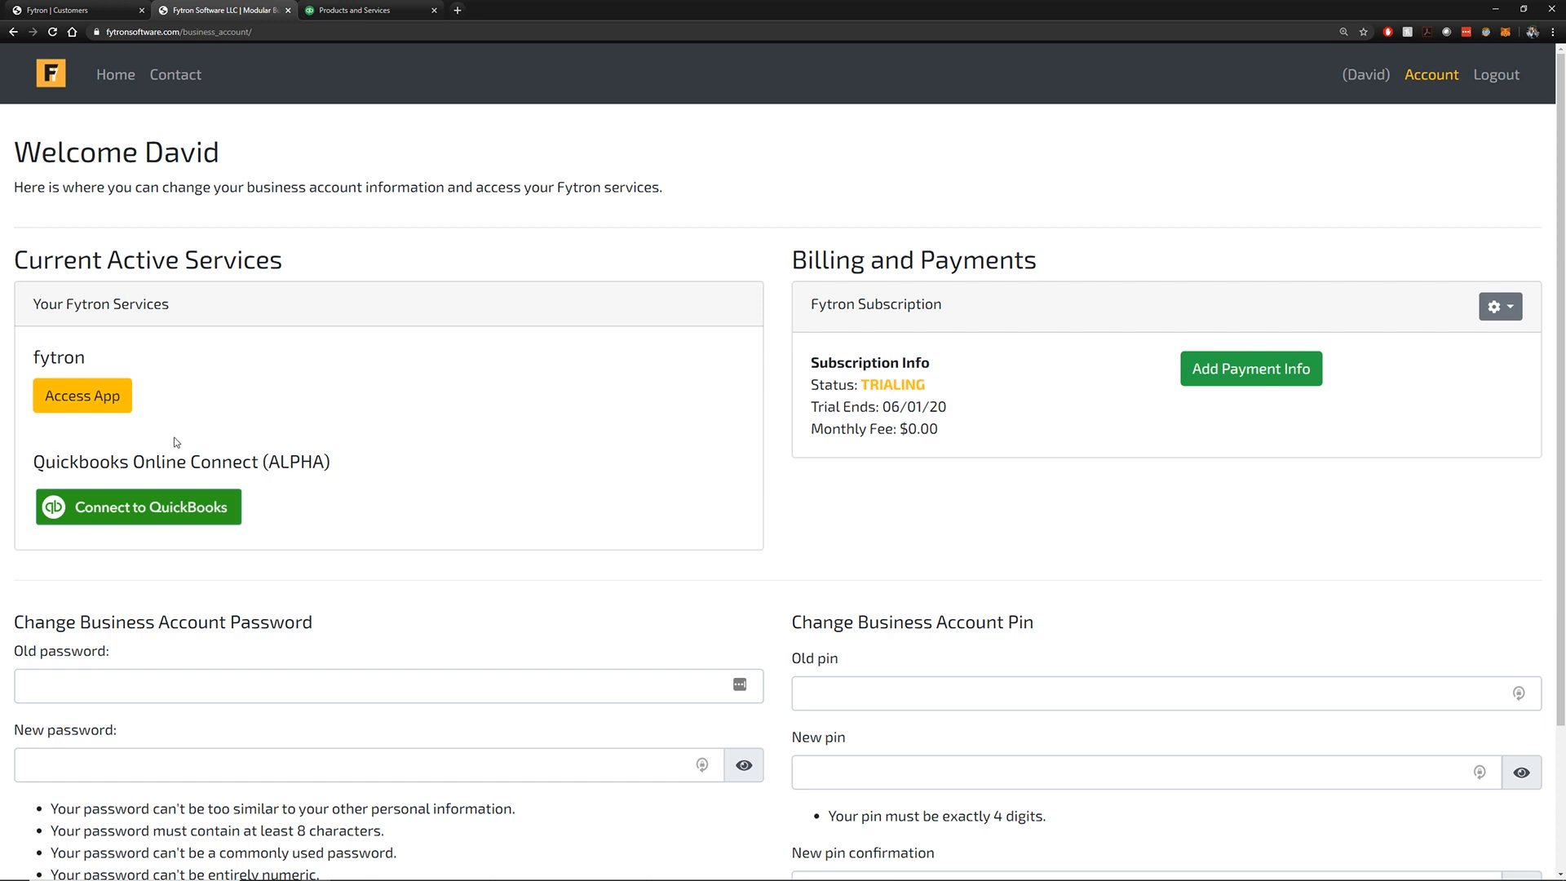
Start the QuickBooks Online connection, read the ALPHA notice, and proceed to Fytron Accounting's authorization page
{"action": "left_click", "coordinate": [159, 514]}
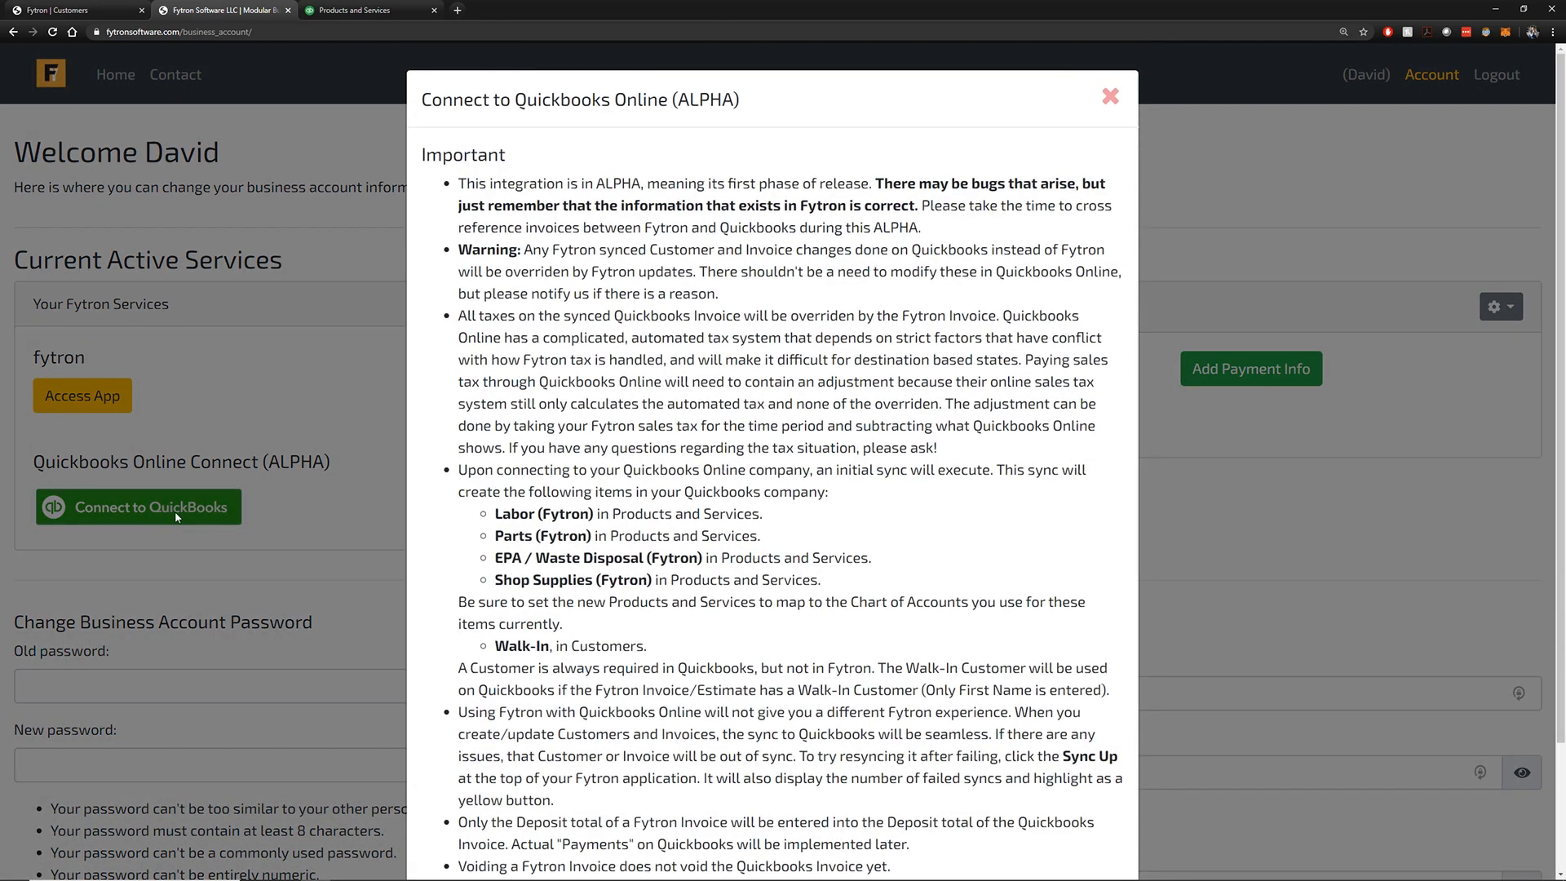
{"action": "scroll", "coordinate": [722, 310], "scroll_direction": "down", "scroll_amount": 1}
{"action": "scroll", "coordinate": [730, 326], "scroll_direction": "up", "scroll_amount": 1}
{"action": "scroll", "coordinate": [723, 316], "scroll_direction": "down", "scroll_amount": 1}
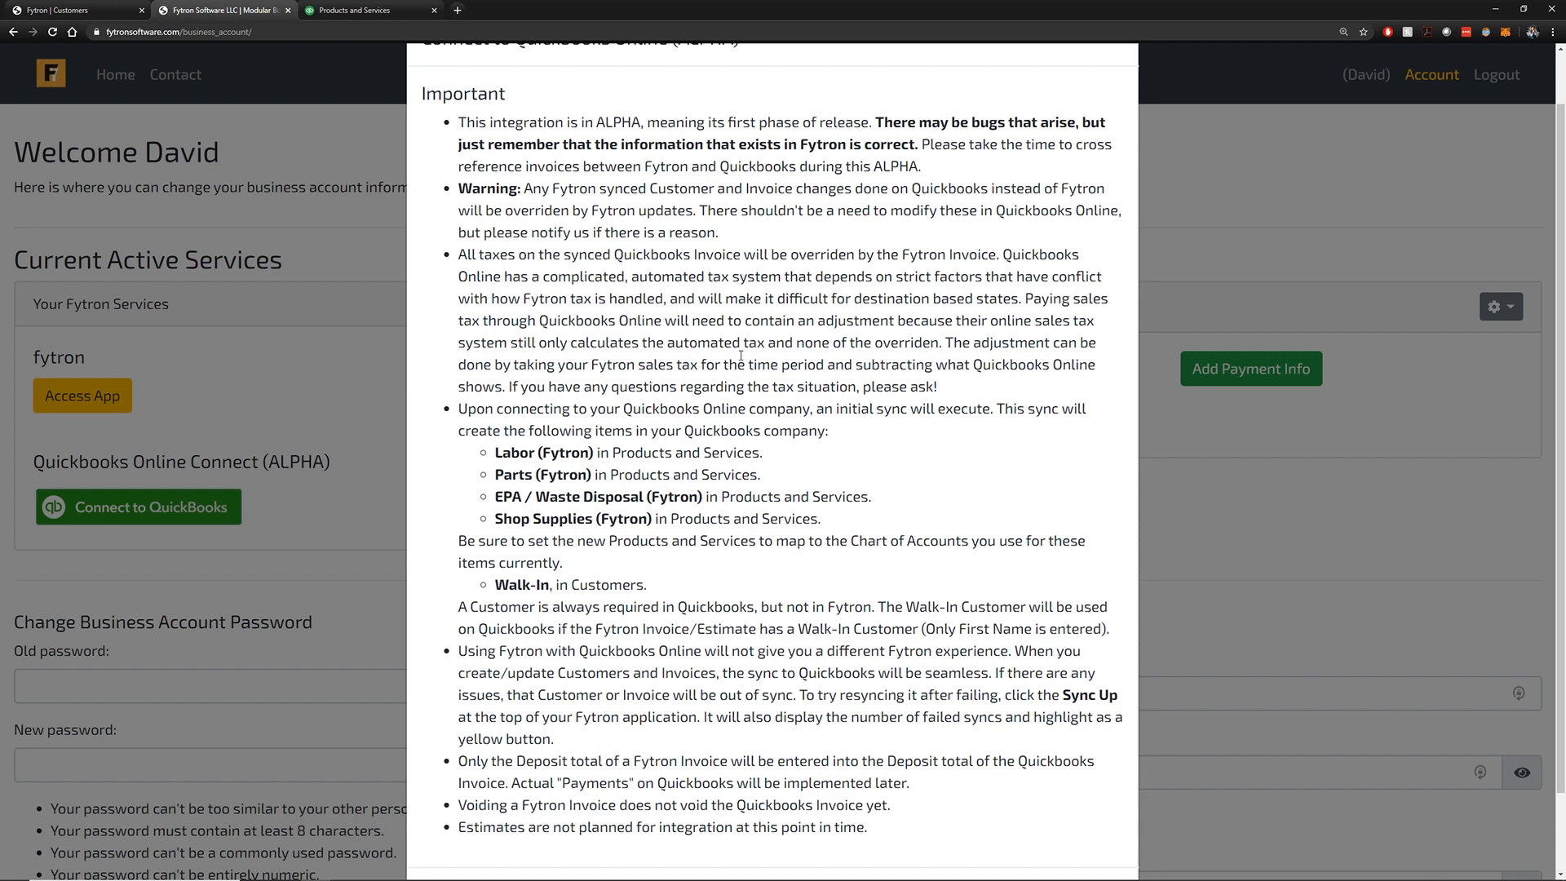
{"action": "scroll", "coordinate": [865, 504], "scroll_direction": "up", "scroll_amount": 1}
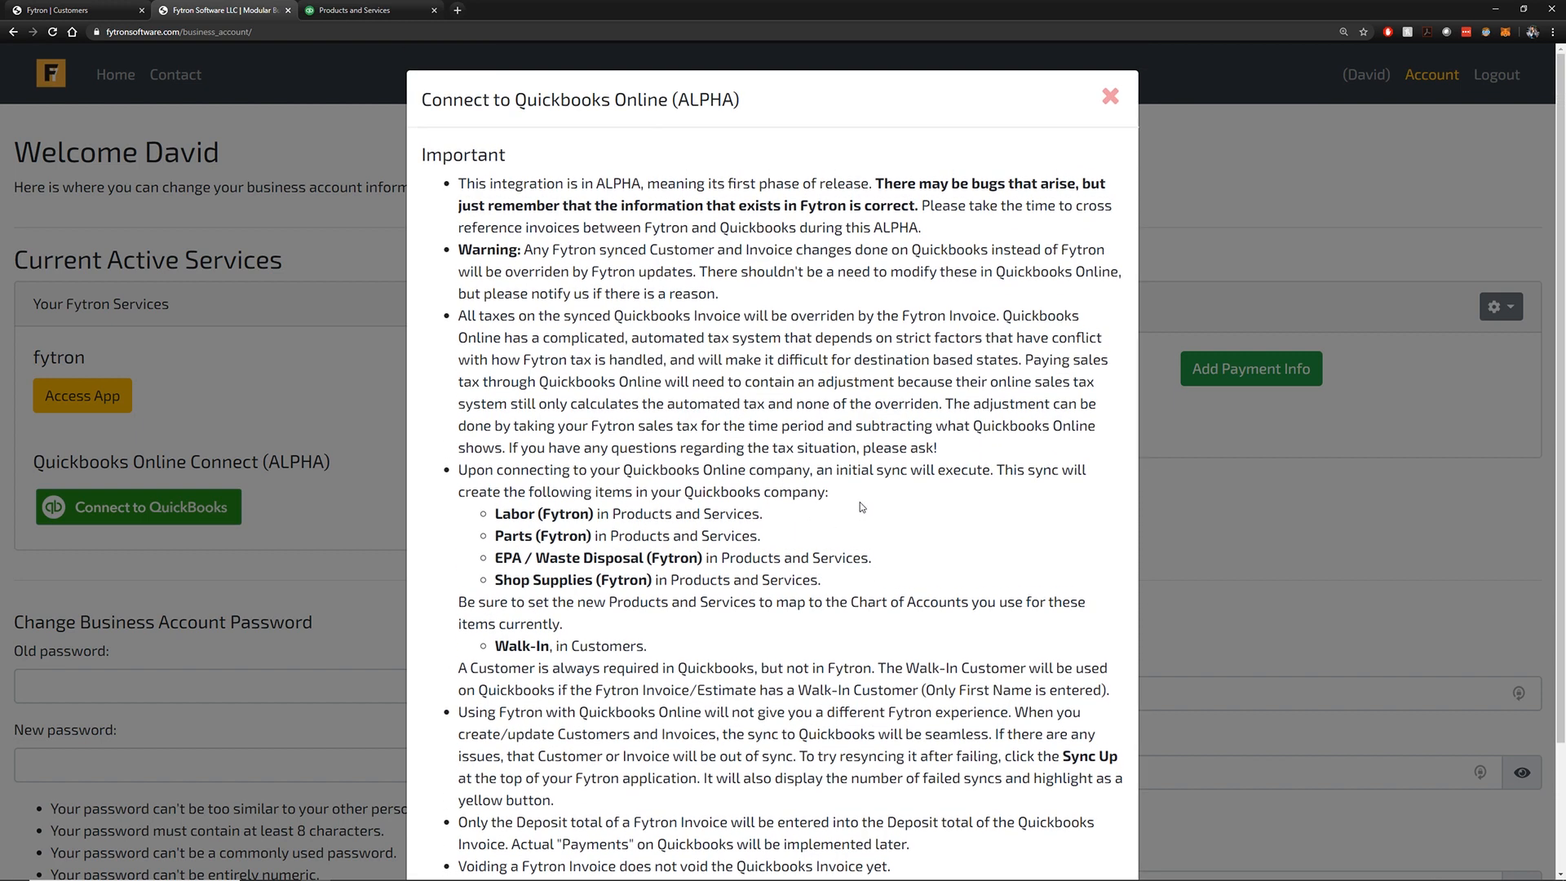
{"action": "scroll", "coordinate": [858, 504], "scroll_direction": "down", "scroll_amount": 1}
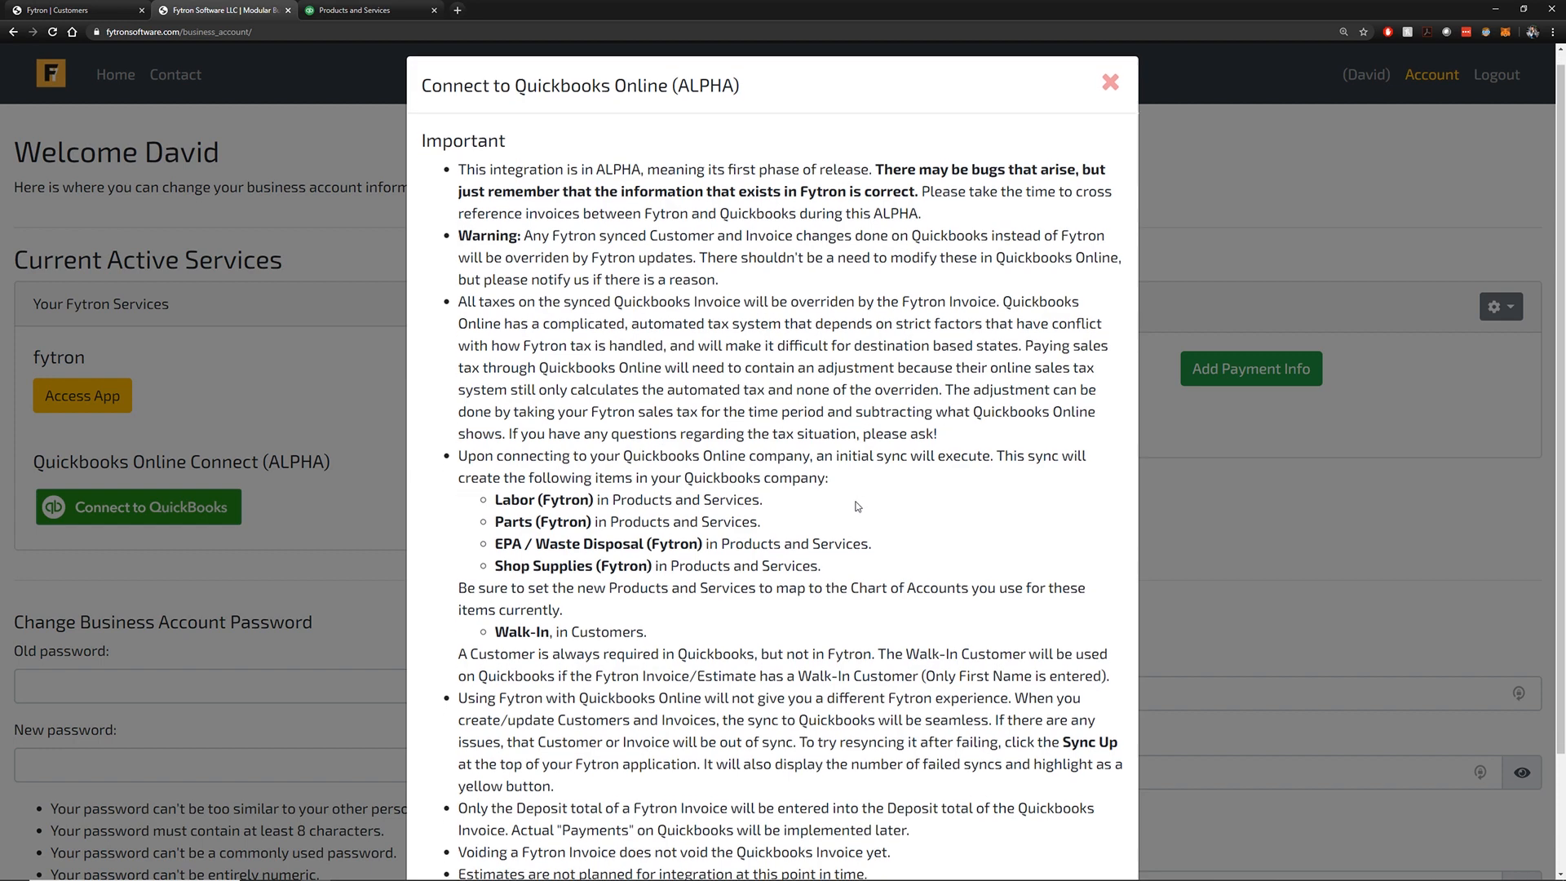
{"action": "scroll", "coordinate": [859, 516], "scroll_direction": "up", "scroll_amount": 1}
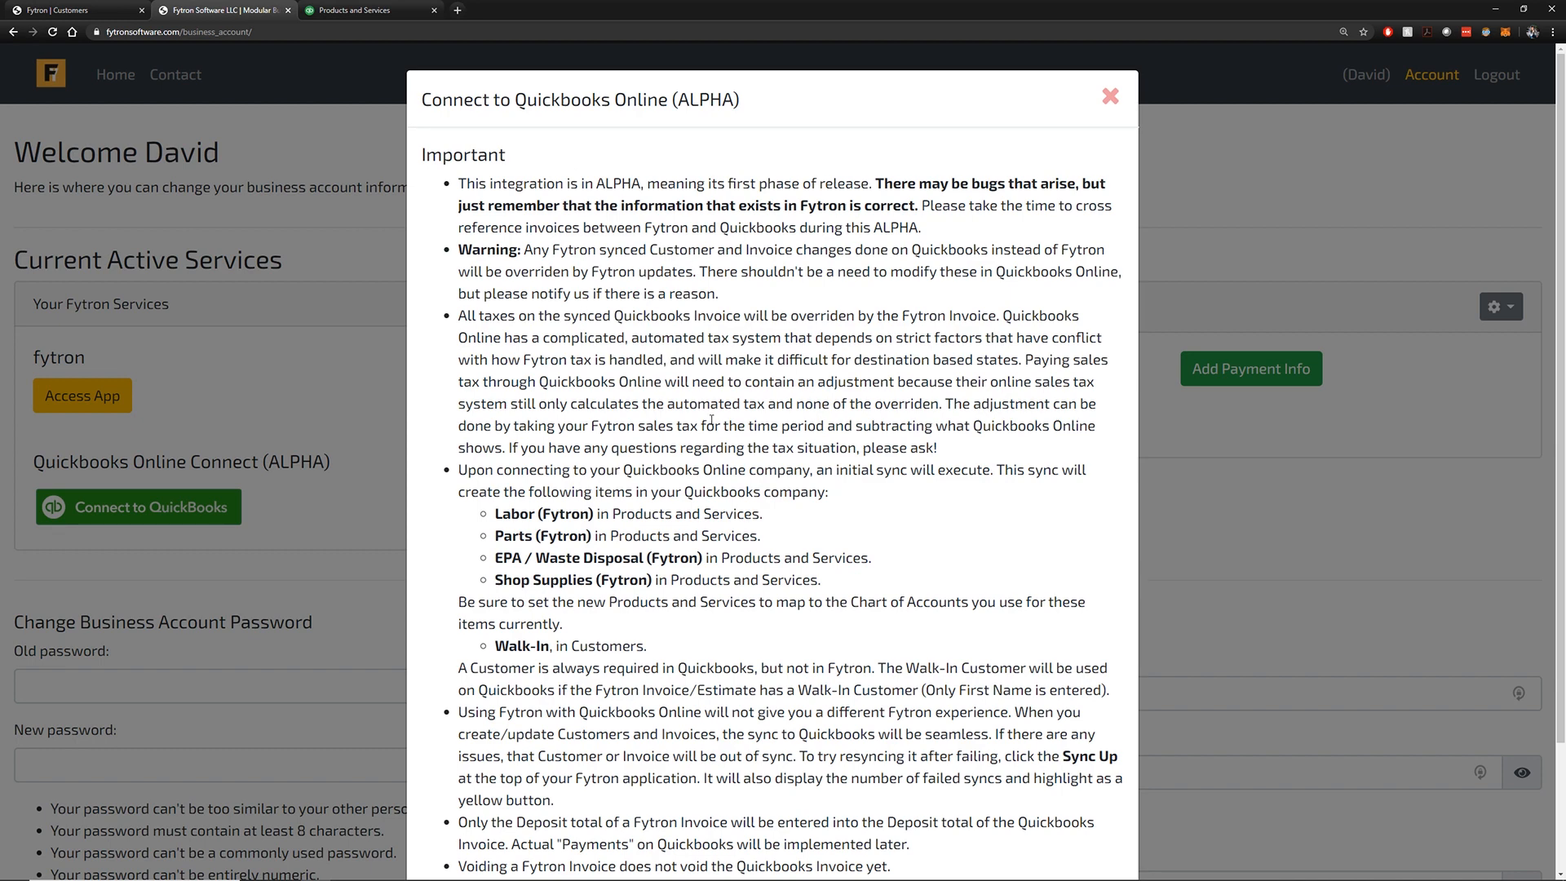
{"action": "scroll", "coordinate": [711, 420], "scroll_direction": "down", "scroll_amount": 1}
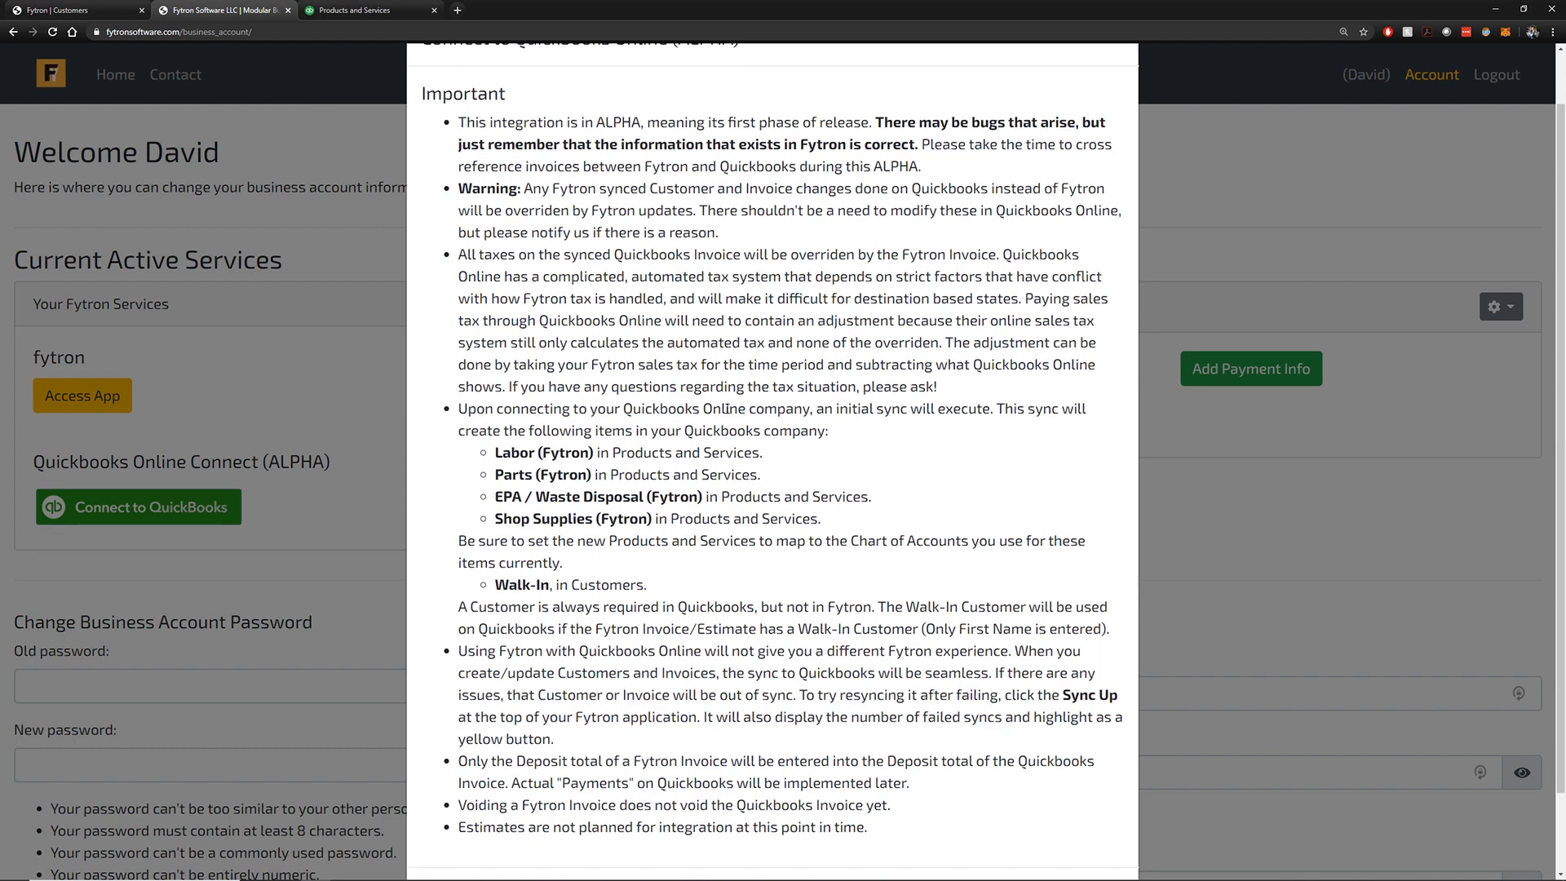
{"action": "scroll", "coordinate": [728, 409], "scroll_direction": "down", "scroll_amount": 2}
{"action": "scroll", "coordinate": [725, 417], "scroll_direction": "up", "scroll_amount": 3}
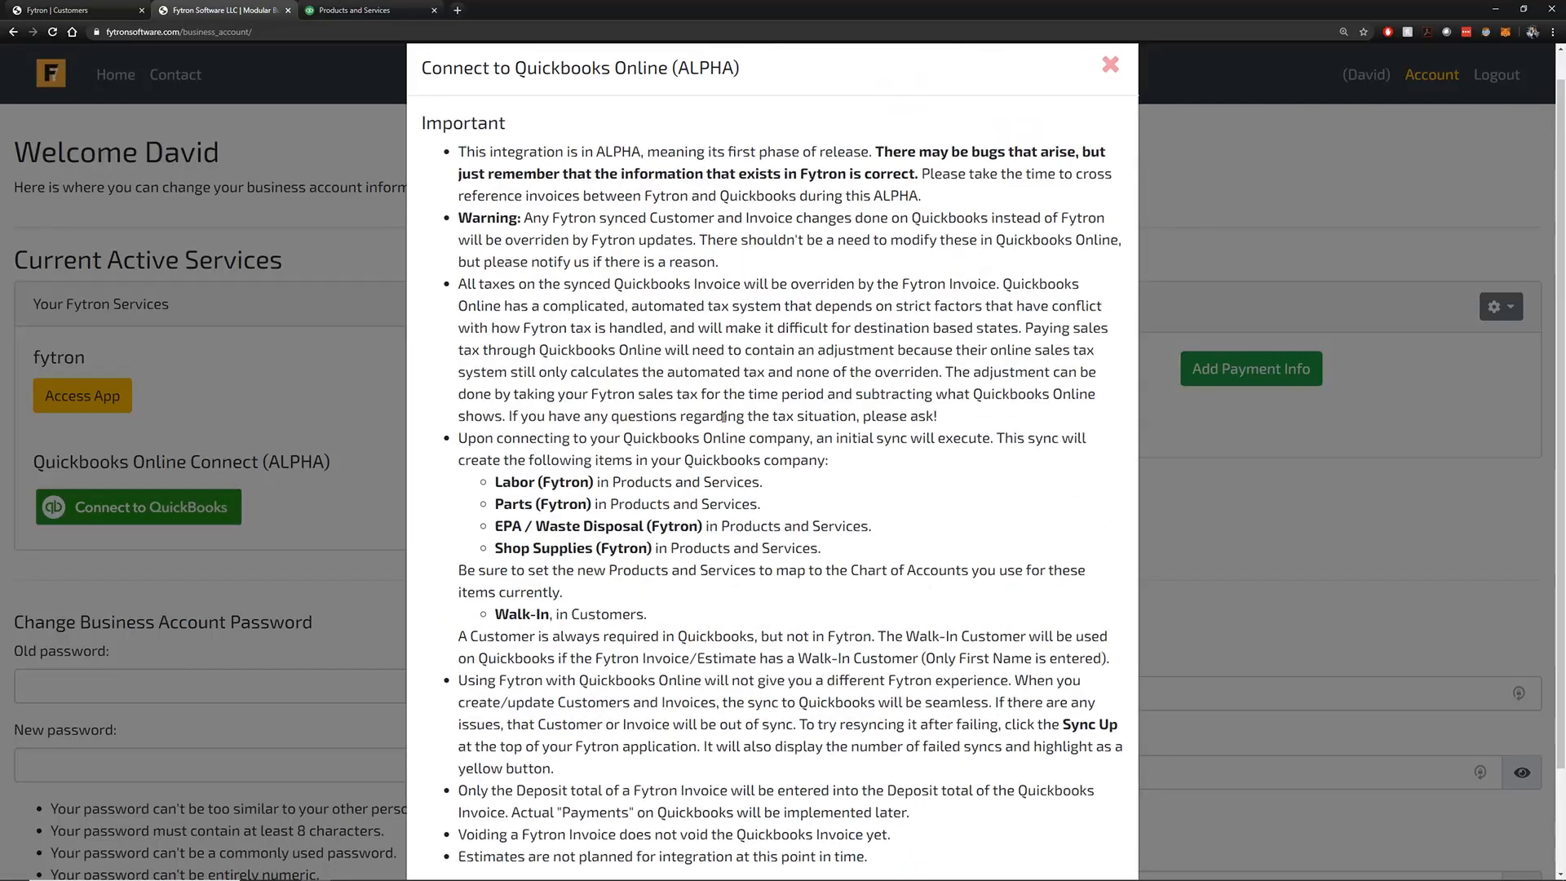
{"action": "scroll", "coordinate": [811, 433], "scroll_direction": "down", "scroll_amount": 2}
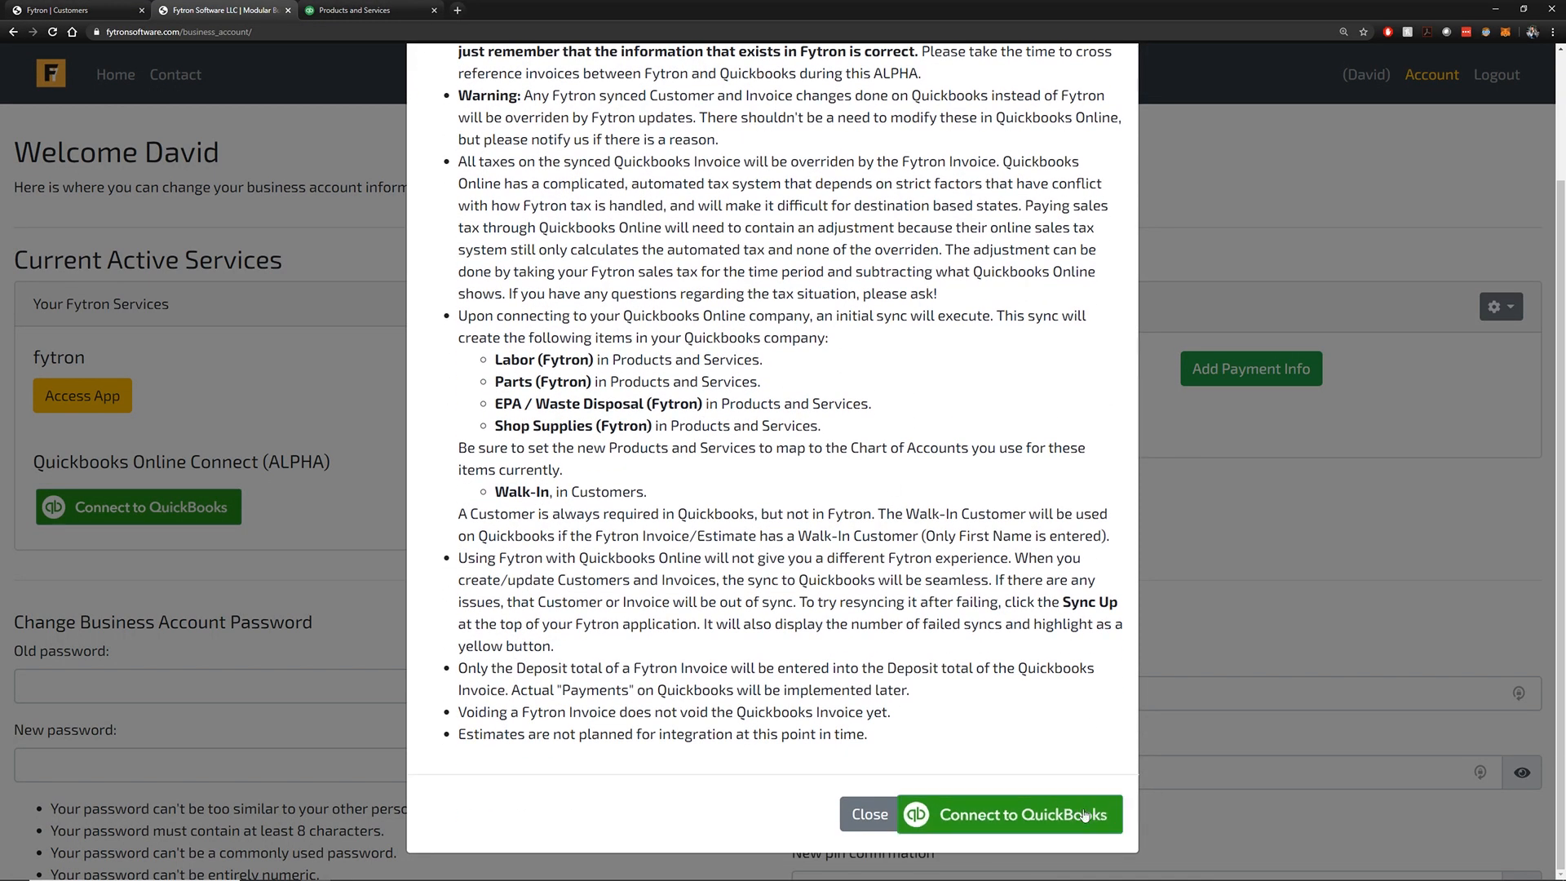
{"action": "left_click", "coordinate": [1040, 816]}
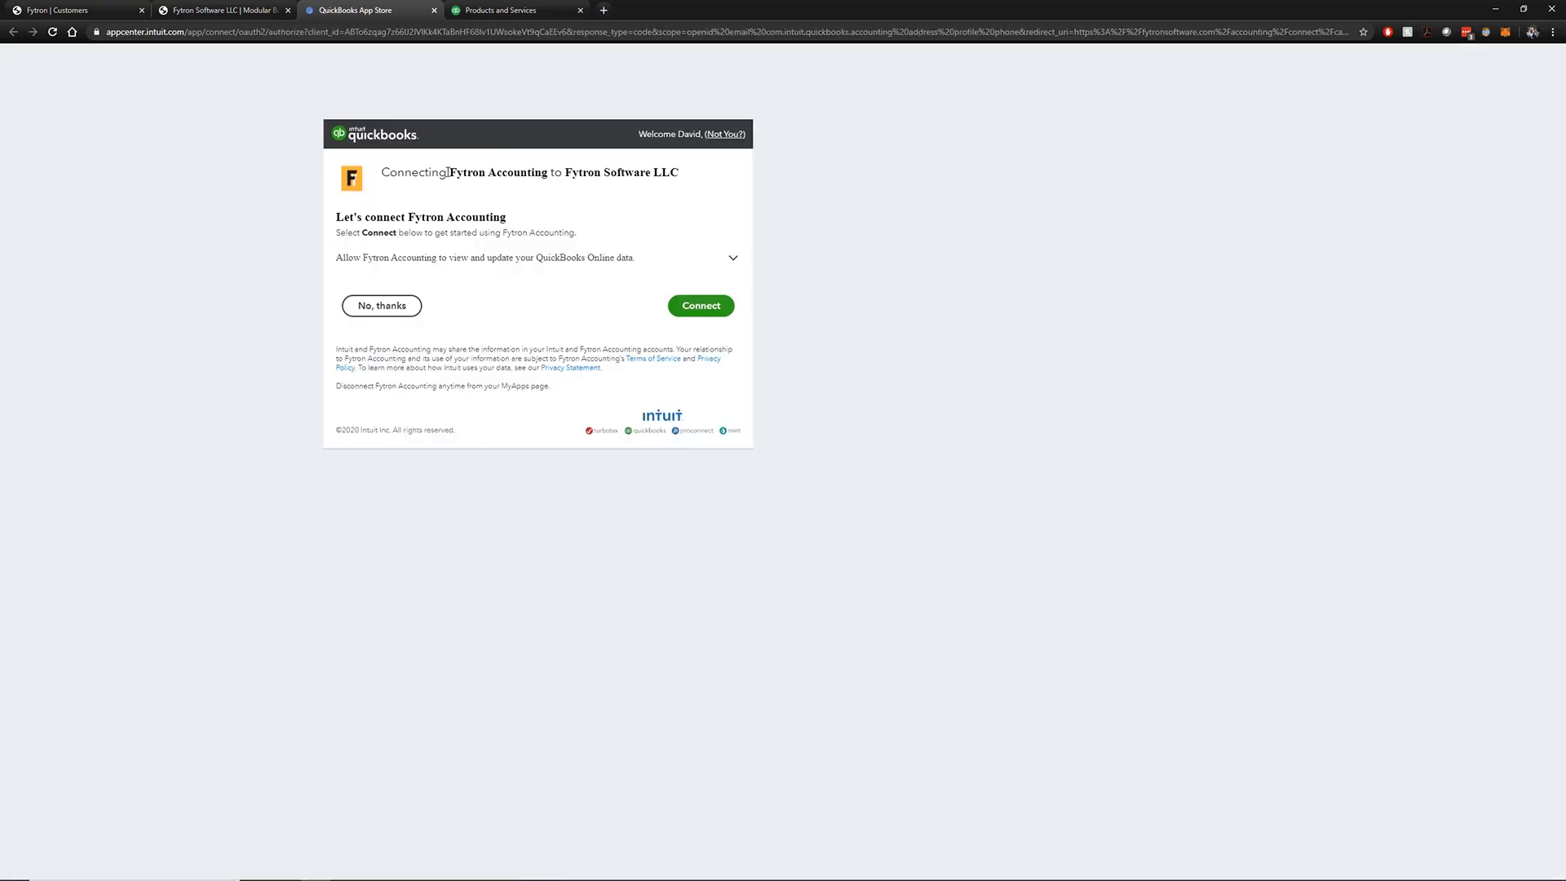
Review the app, company and shared-data permissions, then authorize Fytron Accounting to access QuickBooks
{"action": "left_click_drag", "start_coordinate": [452, 171], "coordinate": [545, 173]}
{"action": "left_click", "coordinate": [552, 197]}
{"action": "left_click_drag", "start_coordinate": [680, 173], "coordinate": [592, 171]}
{"action": "left_click", "coordinate": [633, 193]}
{"action": "left_click", "coordinate": [736, 260]}
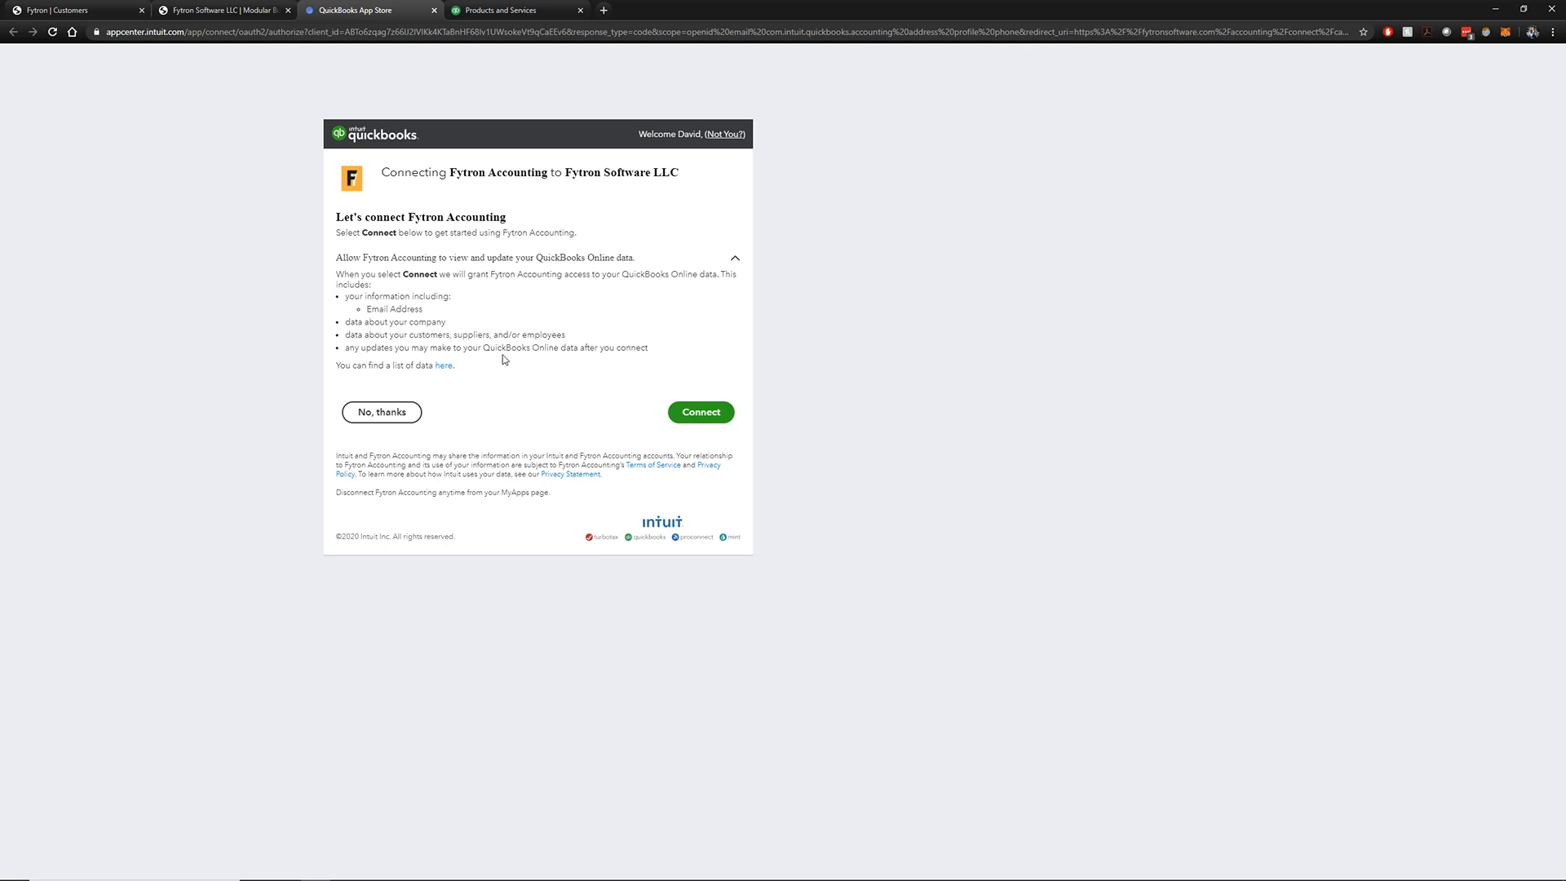
{"action": "left_click_drag", "start_coordinate": [664, 350], "coordinate": [338, 276]}
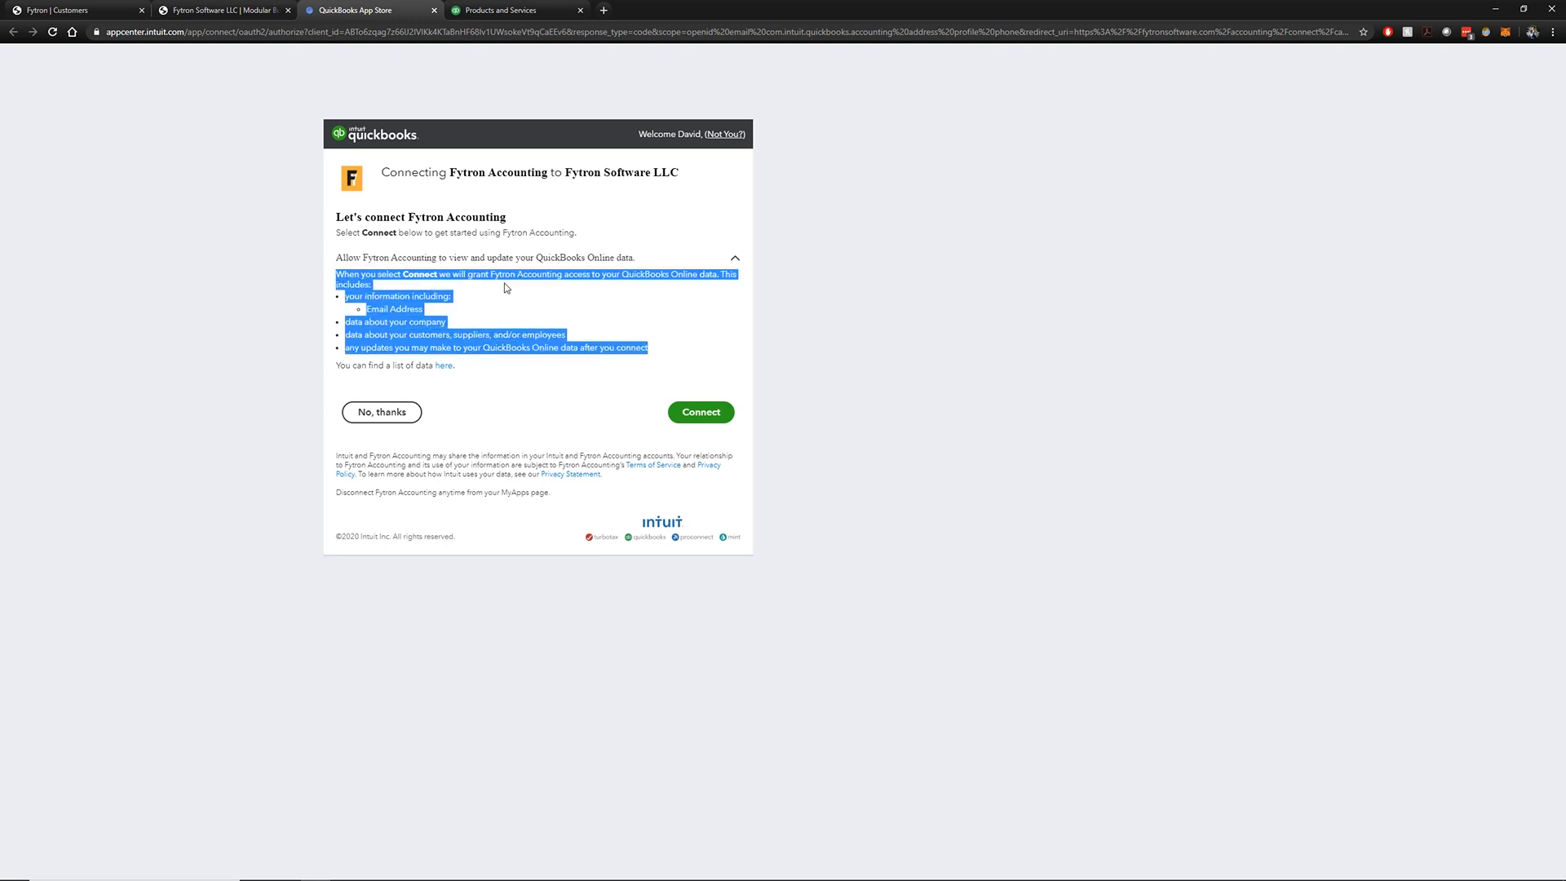
{"action": "left_click", "coordinate": [506, 287]}
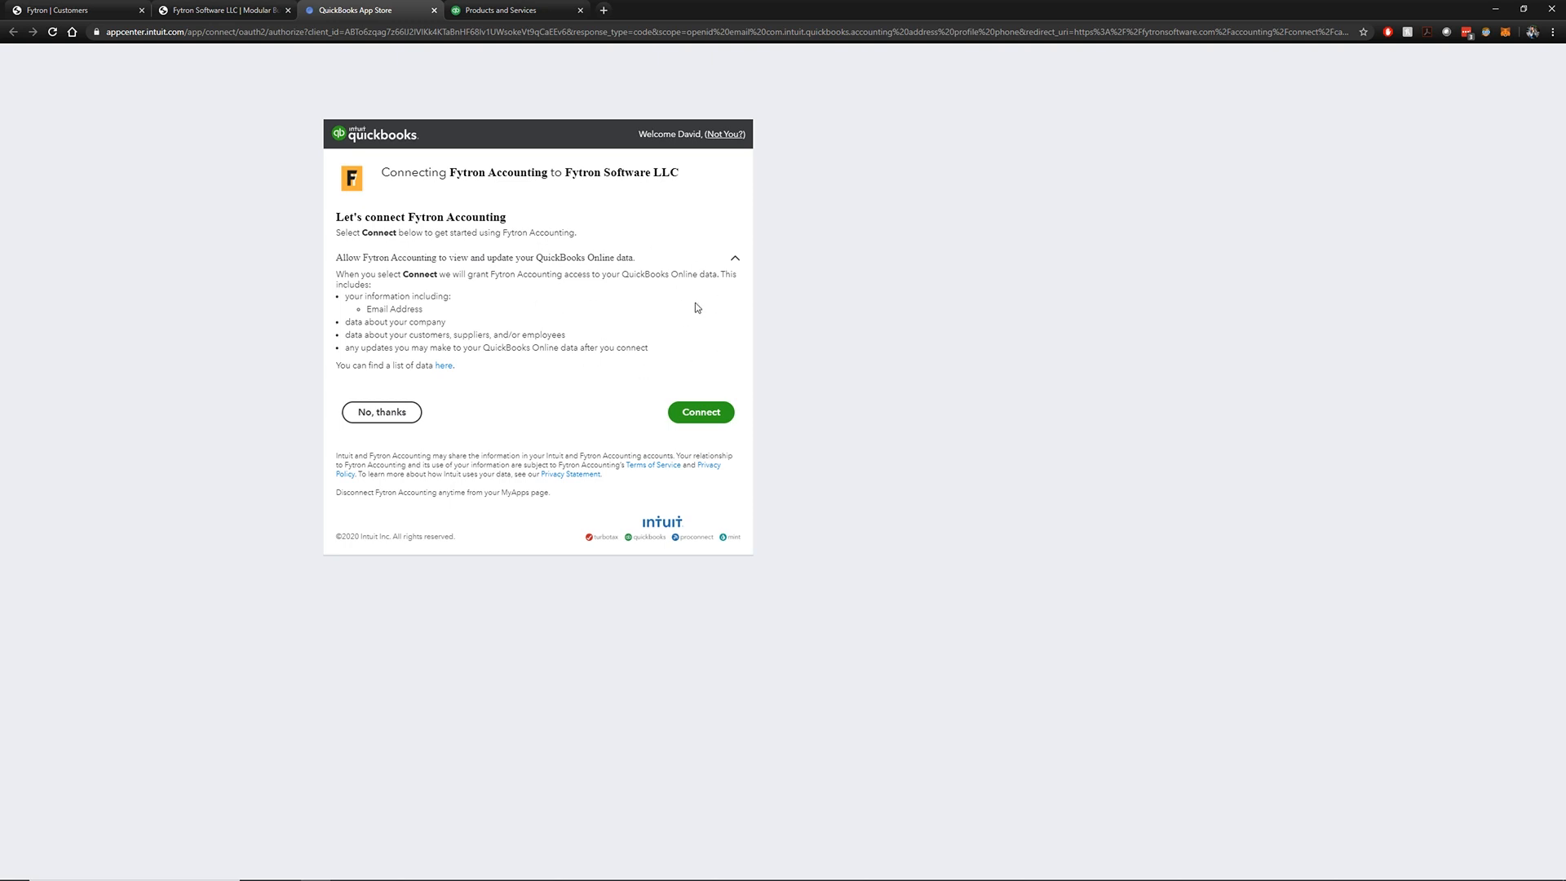
{"action": "left_click", "coordinate": [715, 412]}
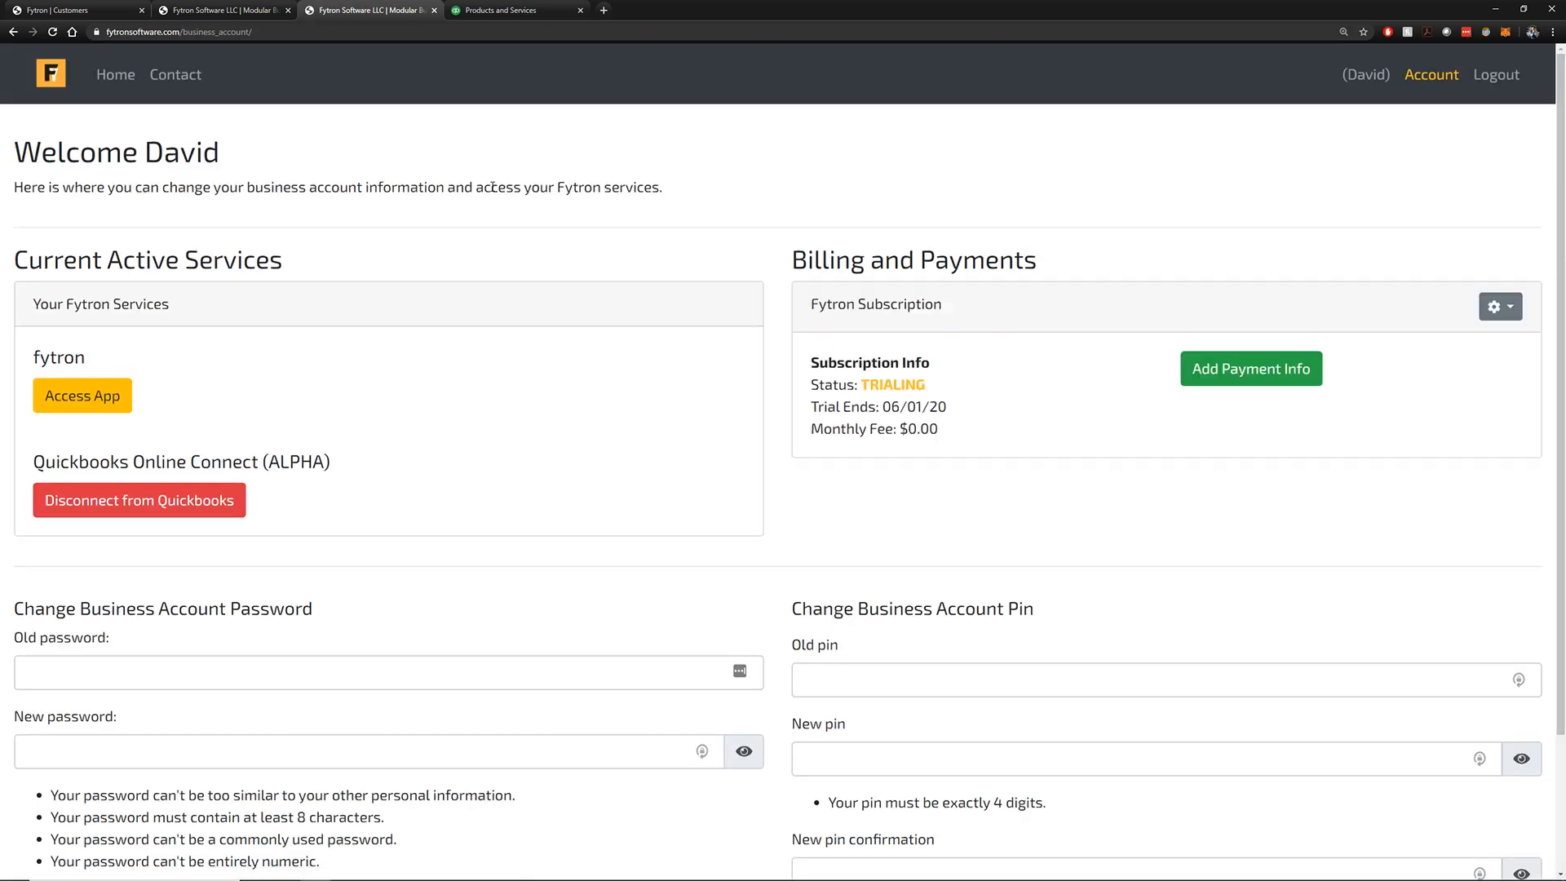
Close the extra tab and reload QuickBooks Products and Services to show the four synced Fytron items
{"action": "key", "text": "ctrl+w"}
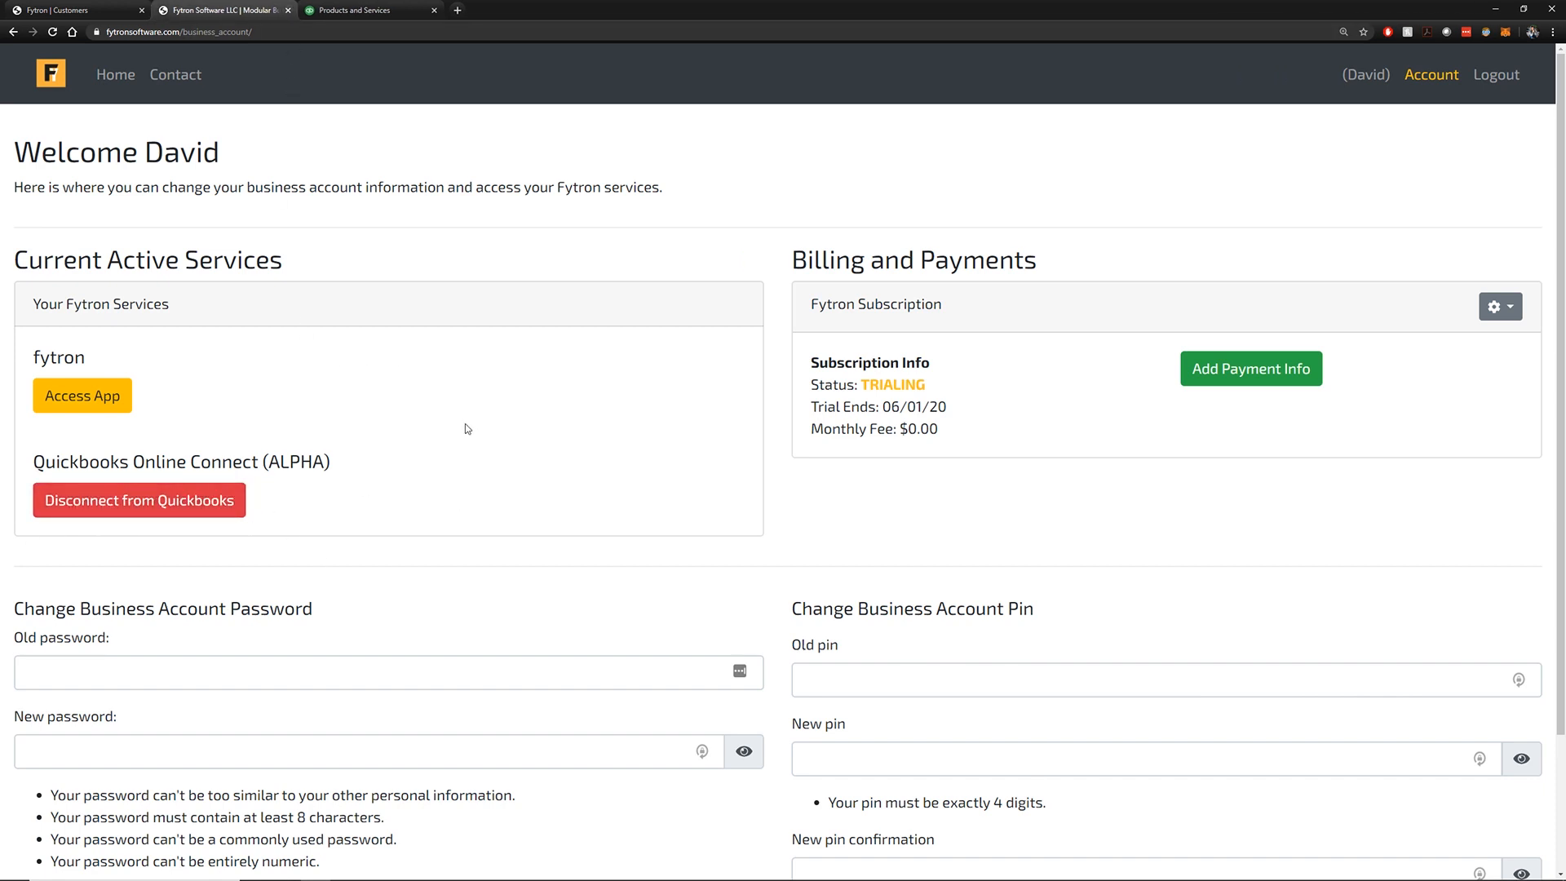
{"action": "left_click", "coordinate": [350, 8]}
{"action": "key", "text": "F5"}
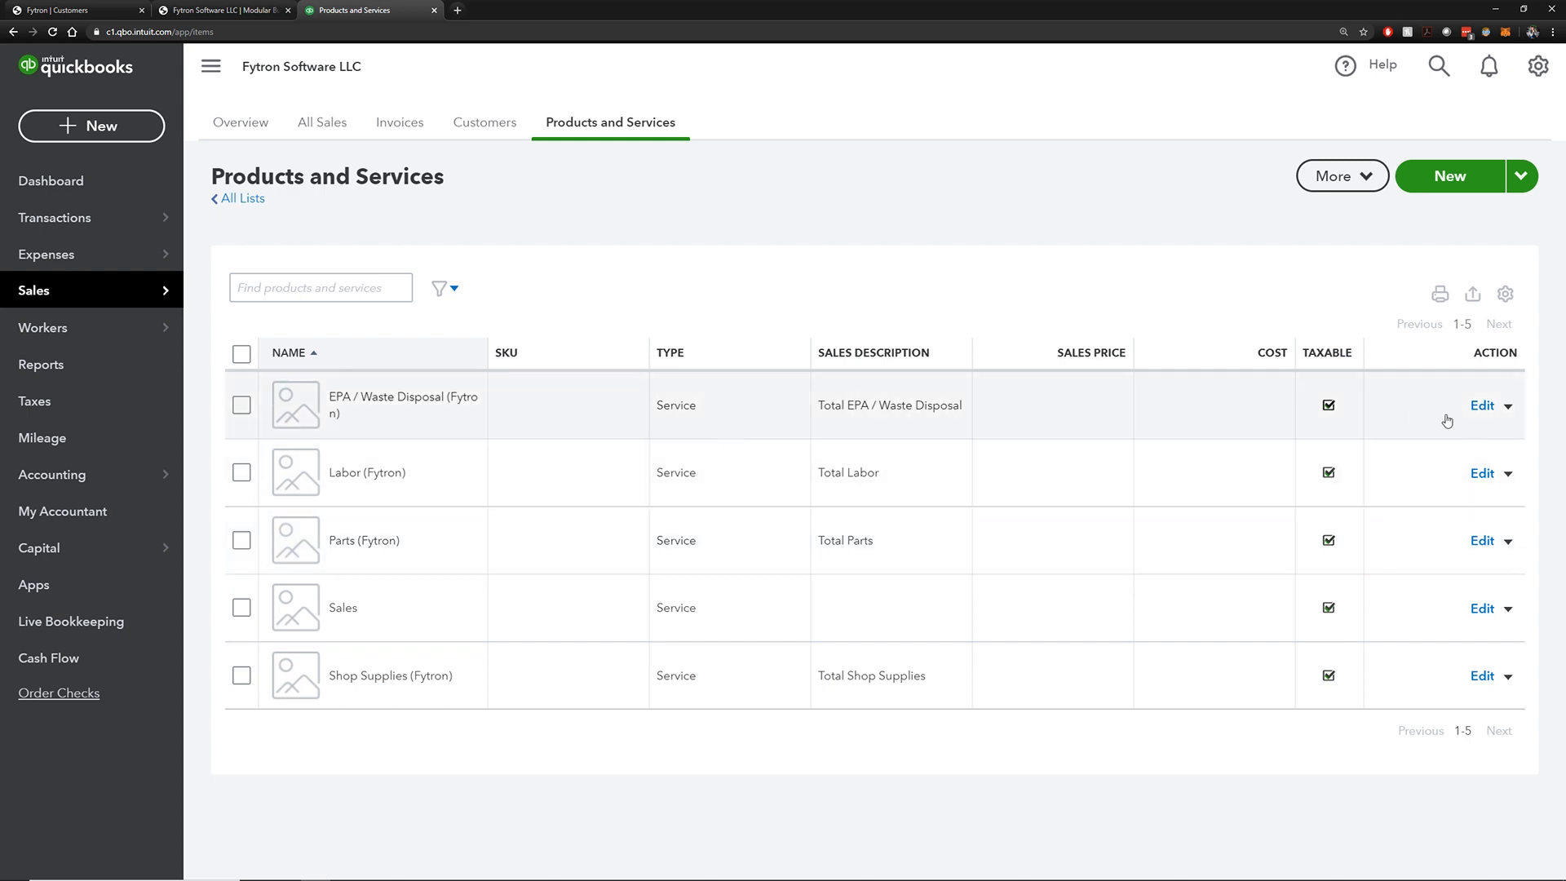
Inspect the EPA / Waste Disposal item's income account without changes, then open the QuickBooks Customers list
{"action": "left_click", "coordinate": [1482, 408]}
{"action": "left_click", "coordinate": [1544, 514]}
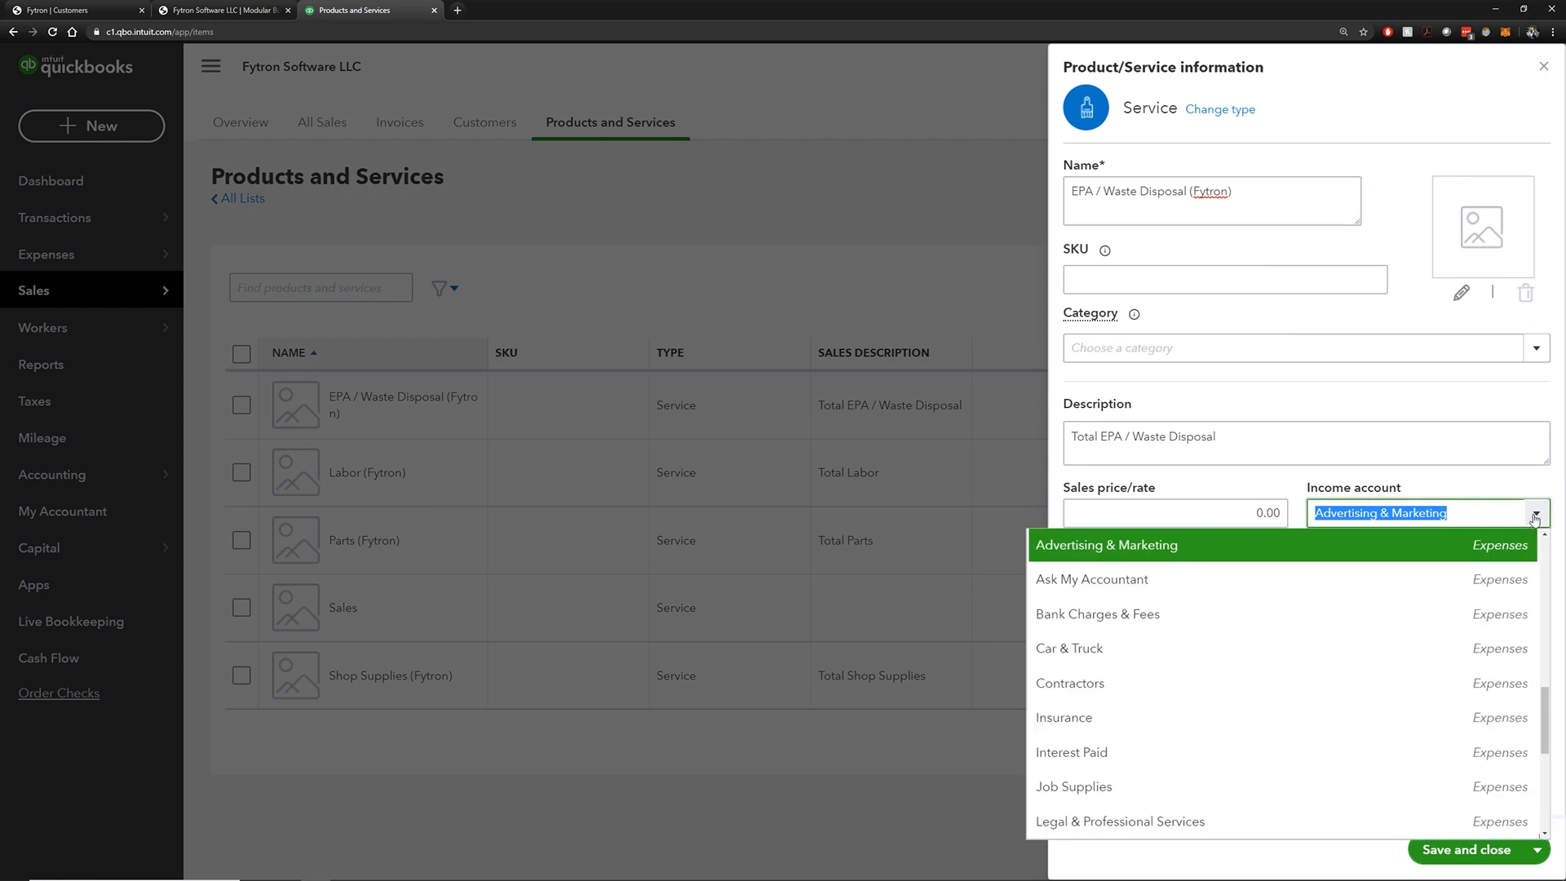
{"action": "left_click", "coordinate": [1475, 483]}
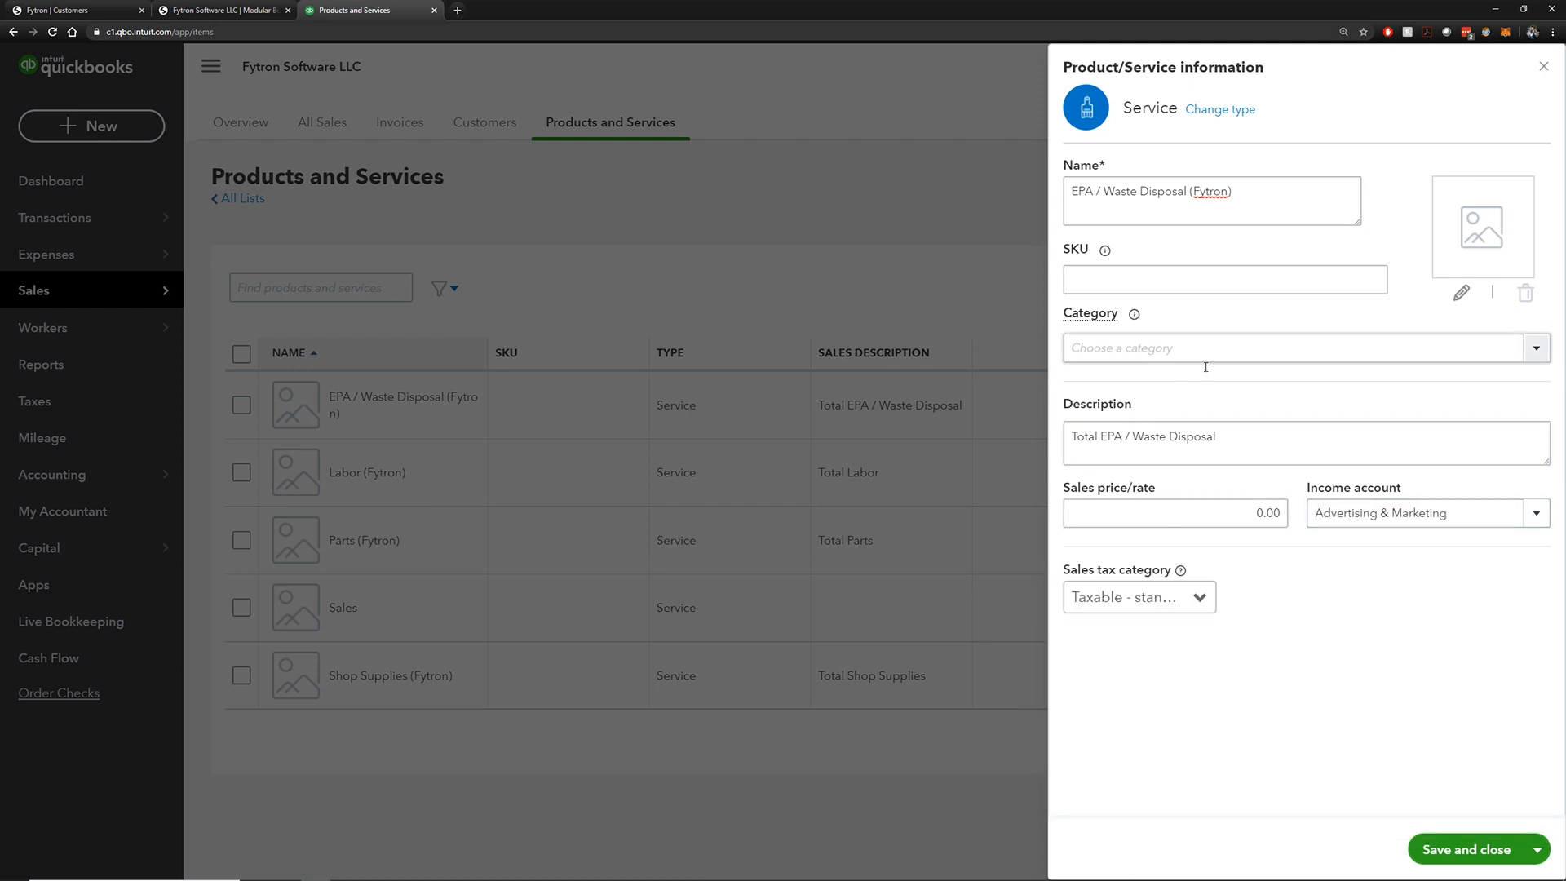
{"action": "left_click", "coordinate": [1543, 67]}
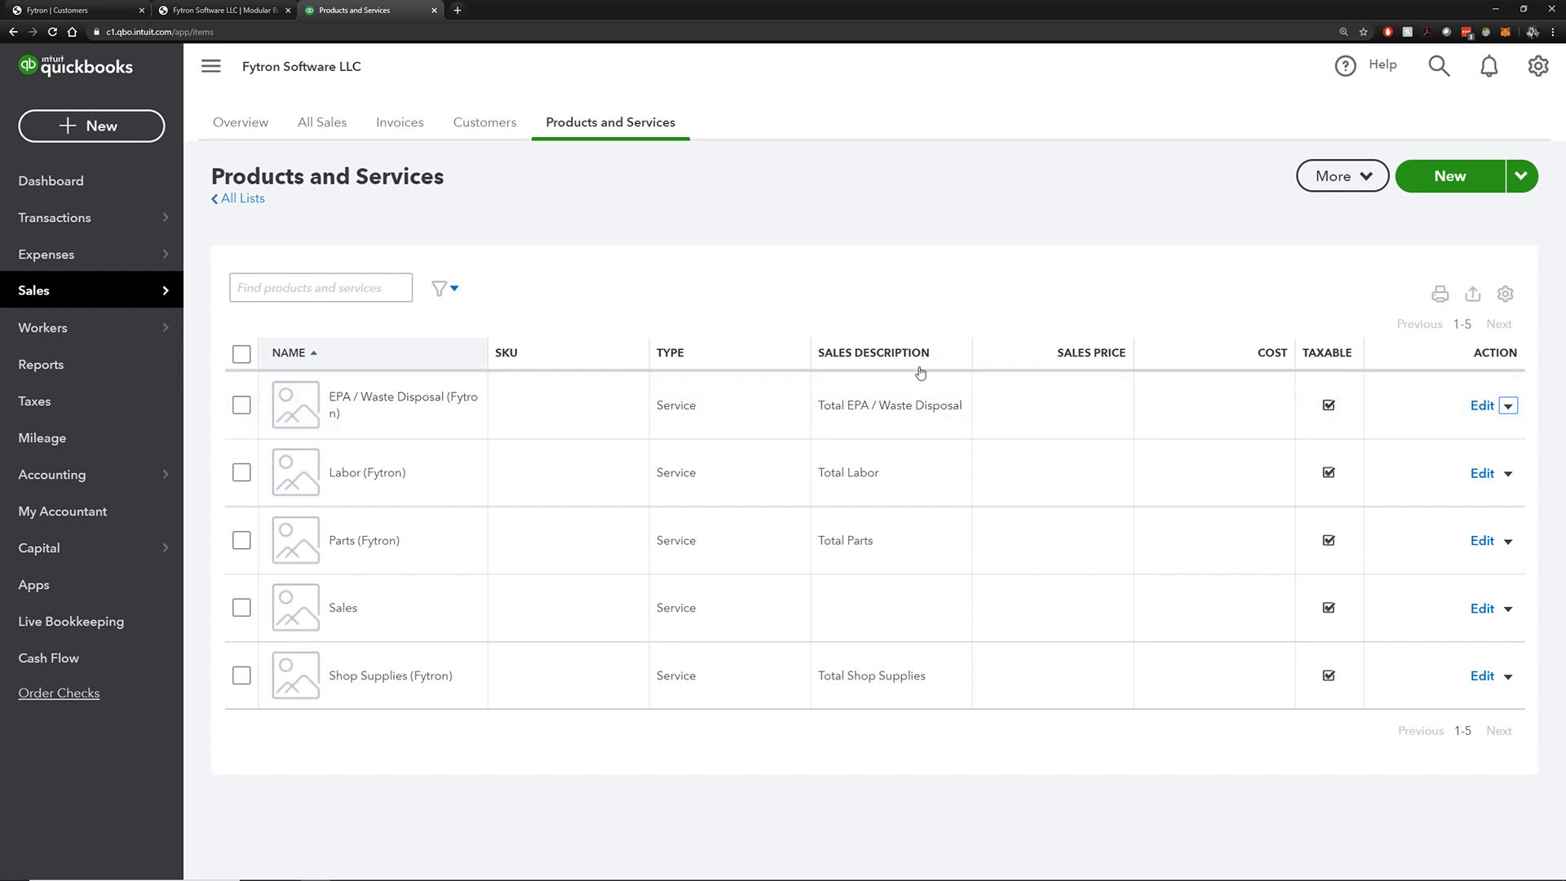
{"action": "mouse_move", "coordinate": [64, 291]}
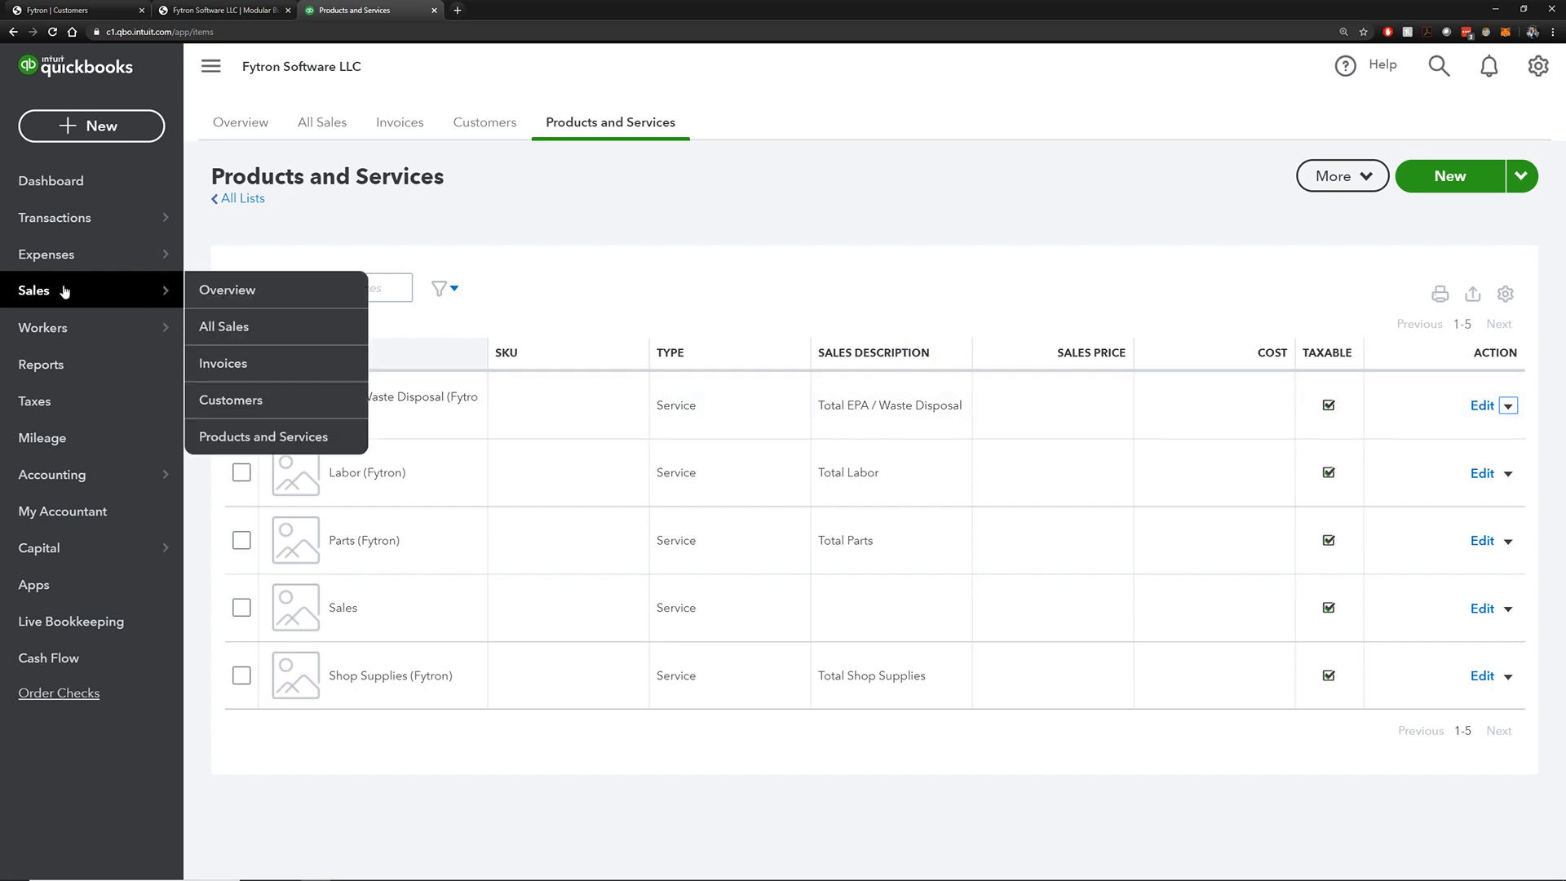
{"action": "left_click", "coordinate": [272, 399]}
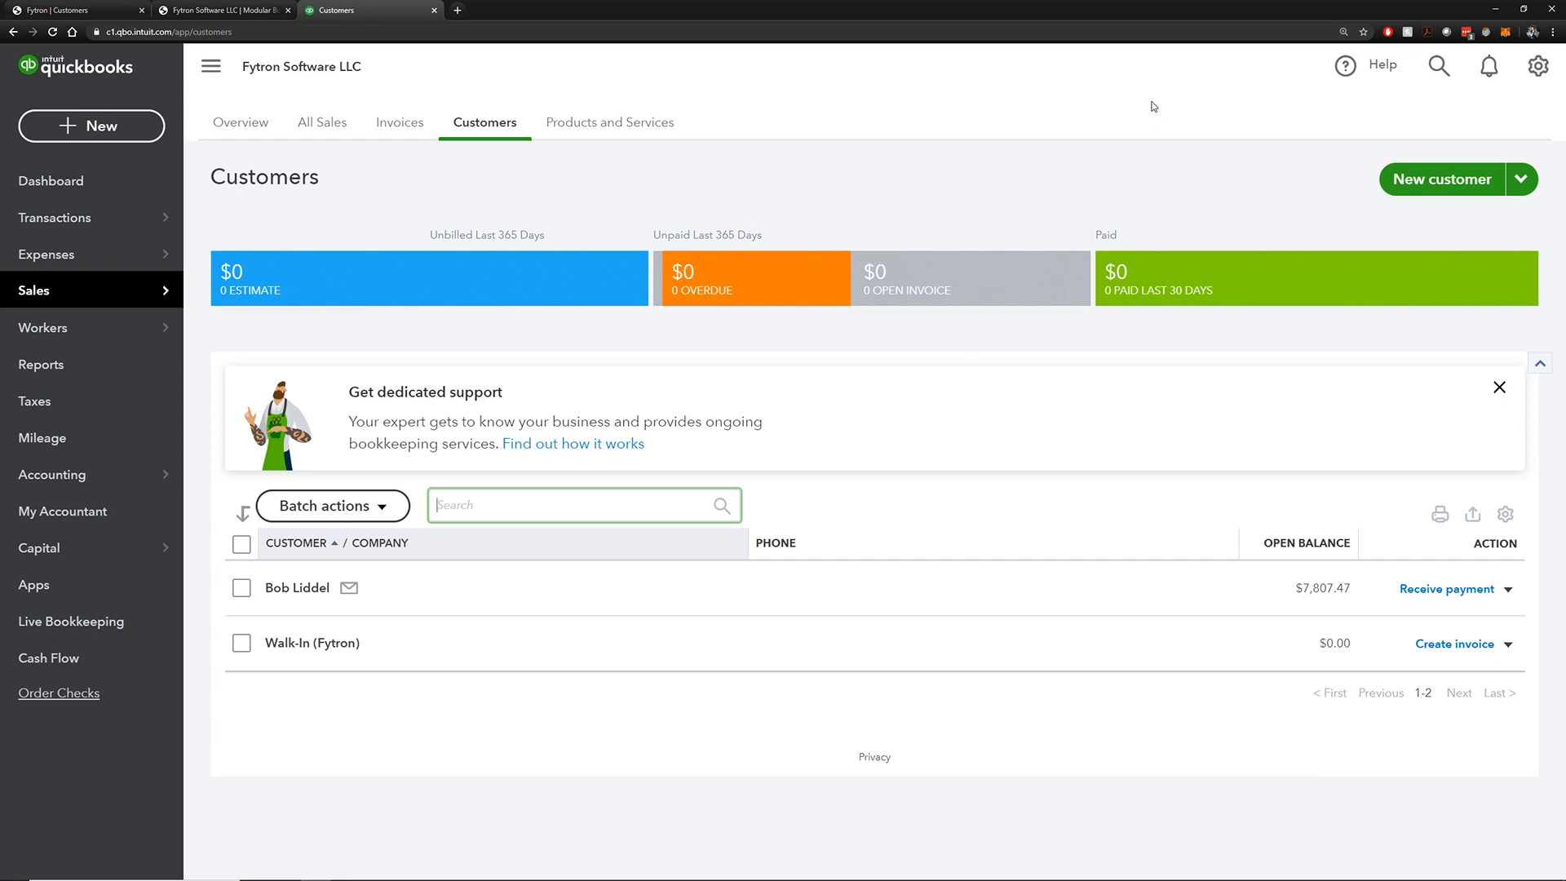
Go to the Fytron customers list and start a new customer record
{"action": "left_click", "coordinate": [186, 10]}
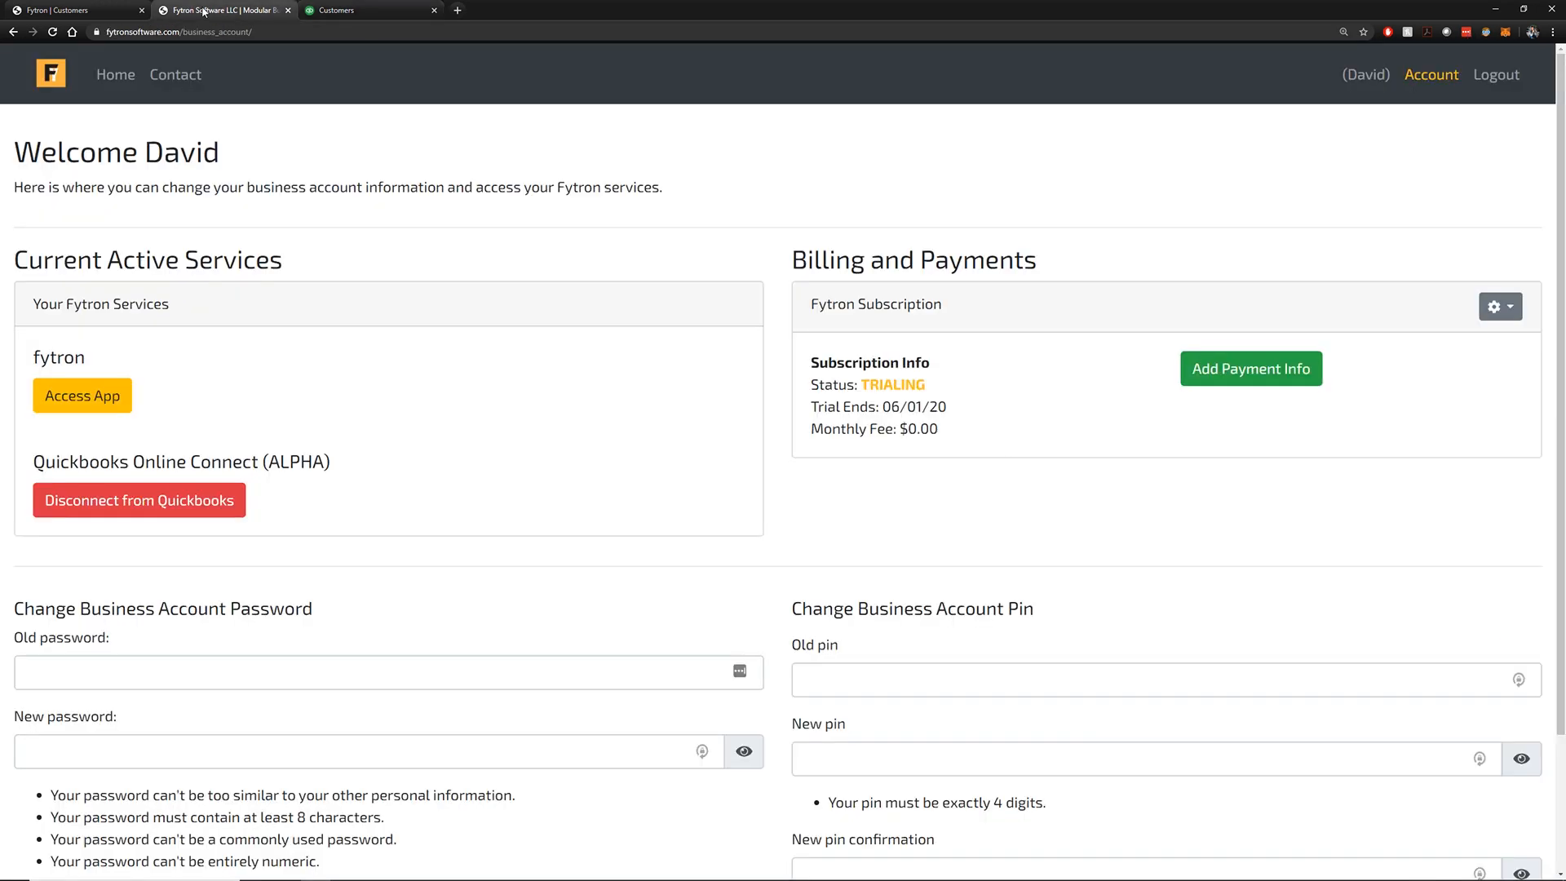
{"action": "left_click", "coordinate": [109, 11]}
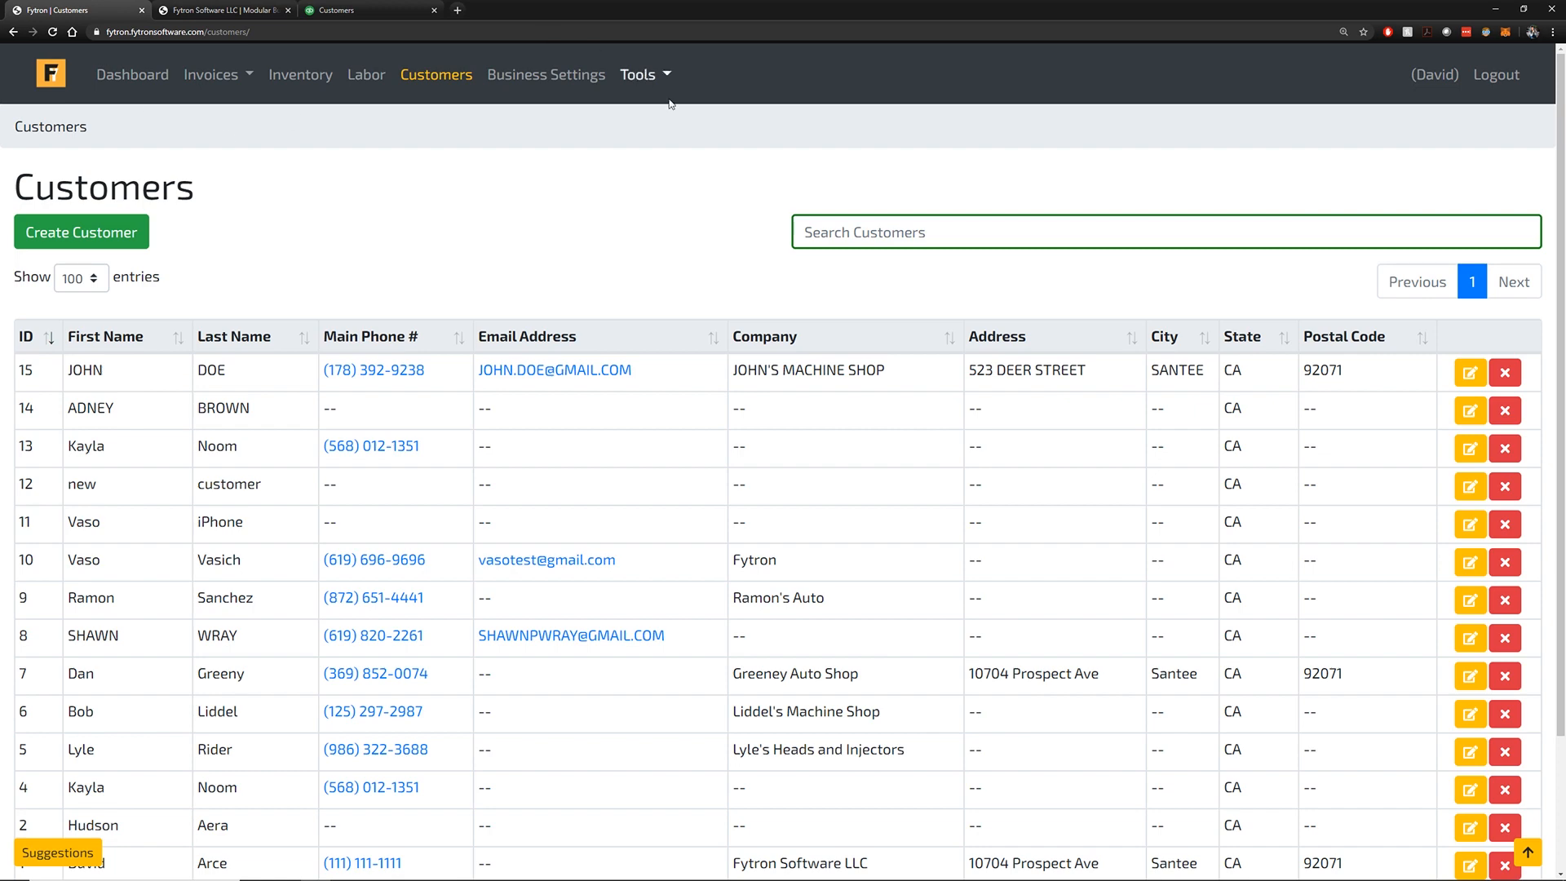
{"action": "left_click", "coordinate": [204, 10]}
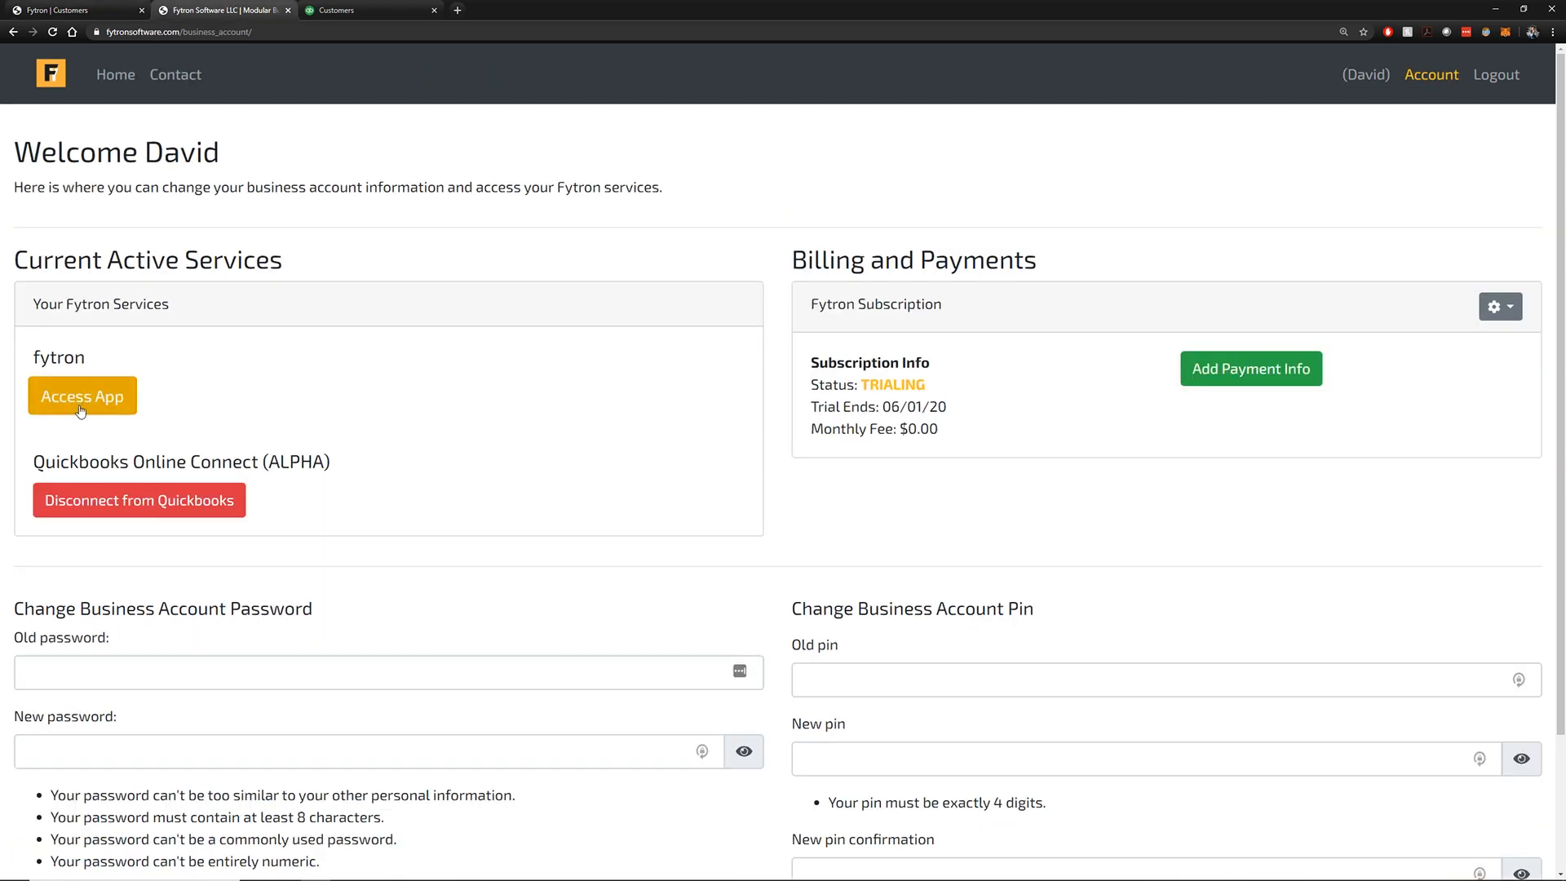
{"action": "left_click", "coordinate": [105, 10]}
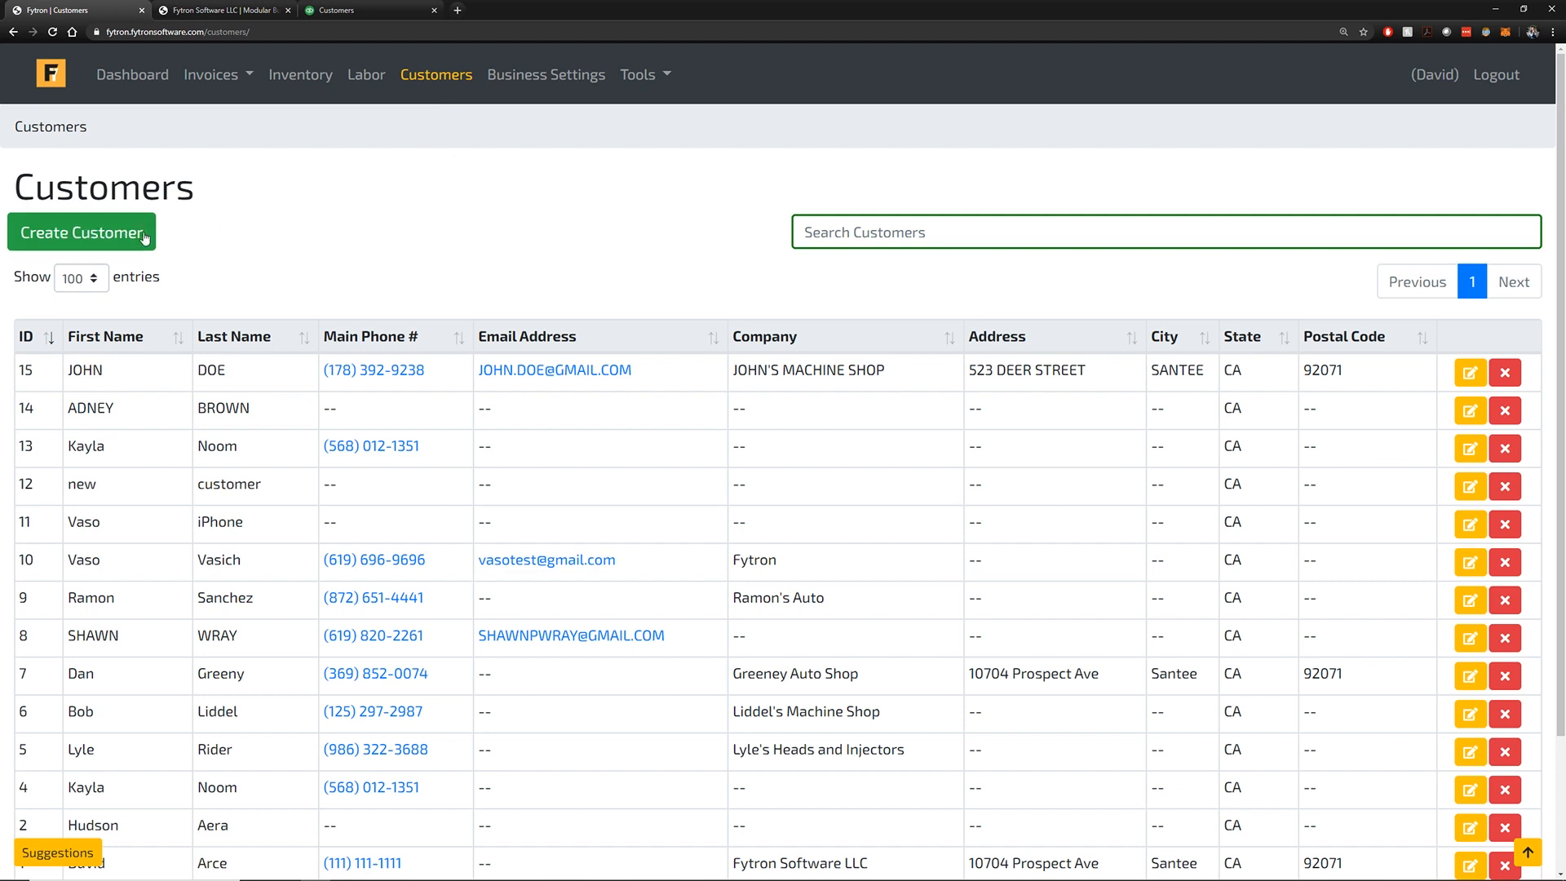
{"action": "left_click", "coordinate": [78, 232]}
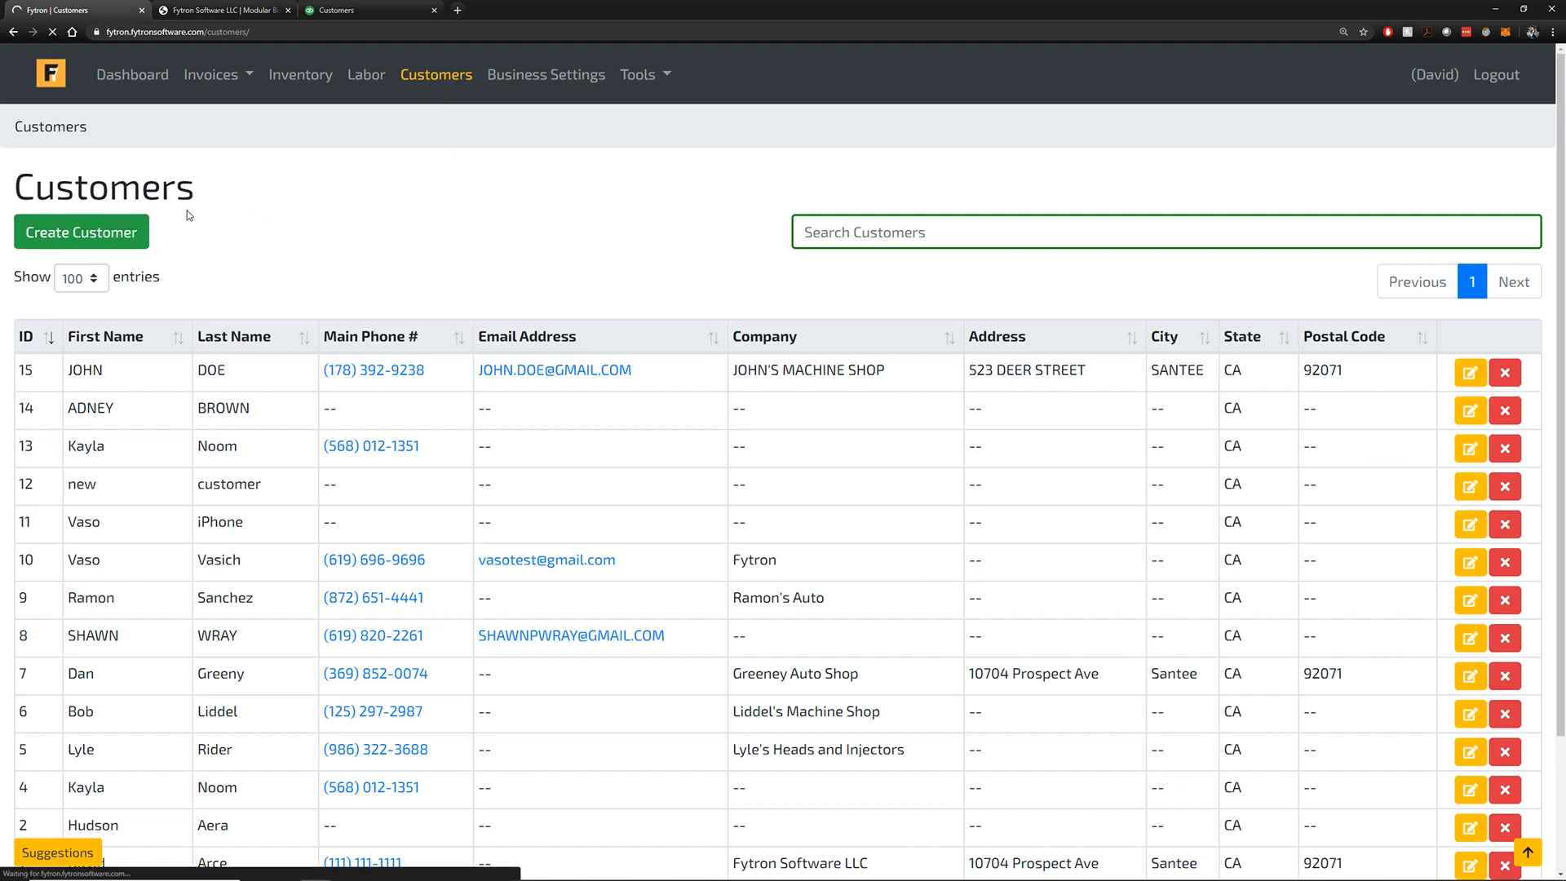
Enter the customer's first and last name, phone number, company name and e-mail address
{"action": "left_click", "coordinate": [185, 243]}
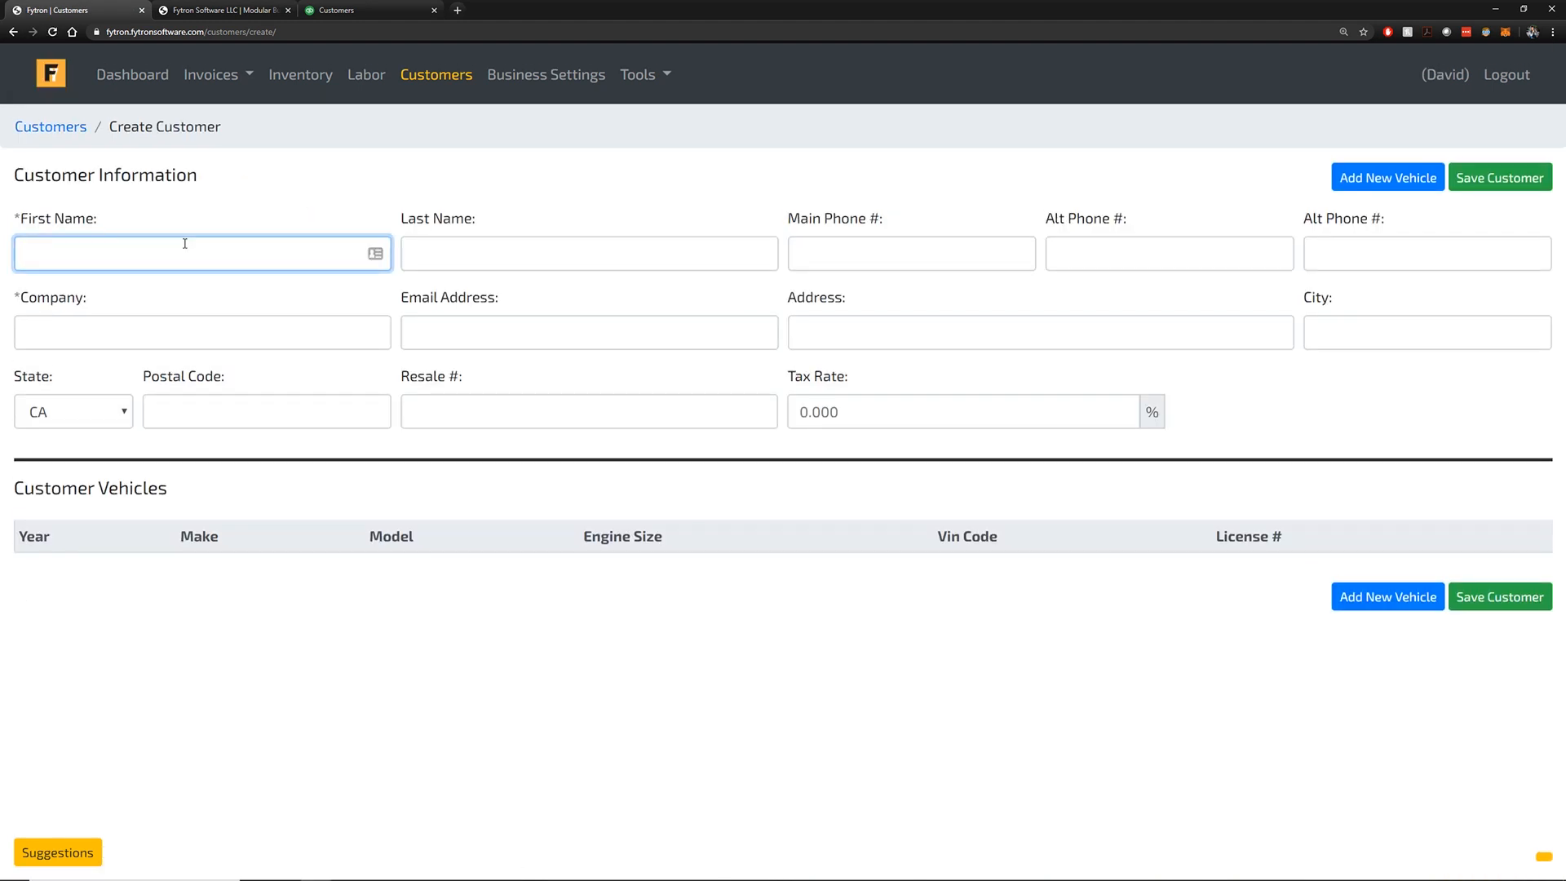
{"action": "key", "text": "Tab"}
{"action": "key", "text": "Tab"}
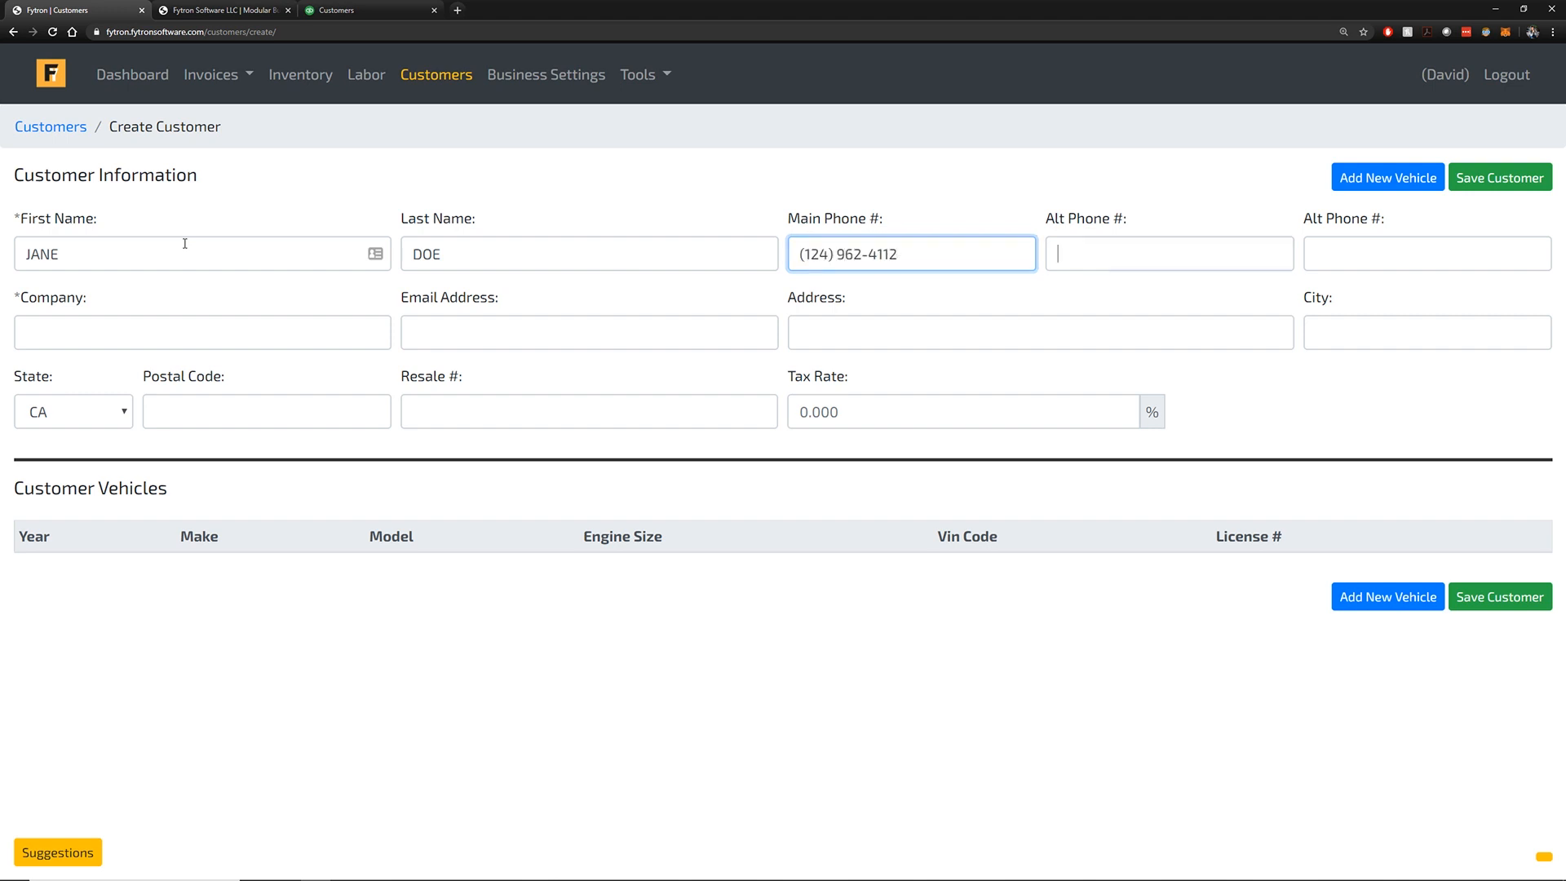
{"action": "key", "text": "Tab"}
{"action": "key", "text": "Tab"}
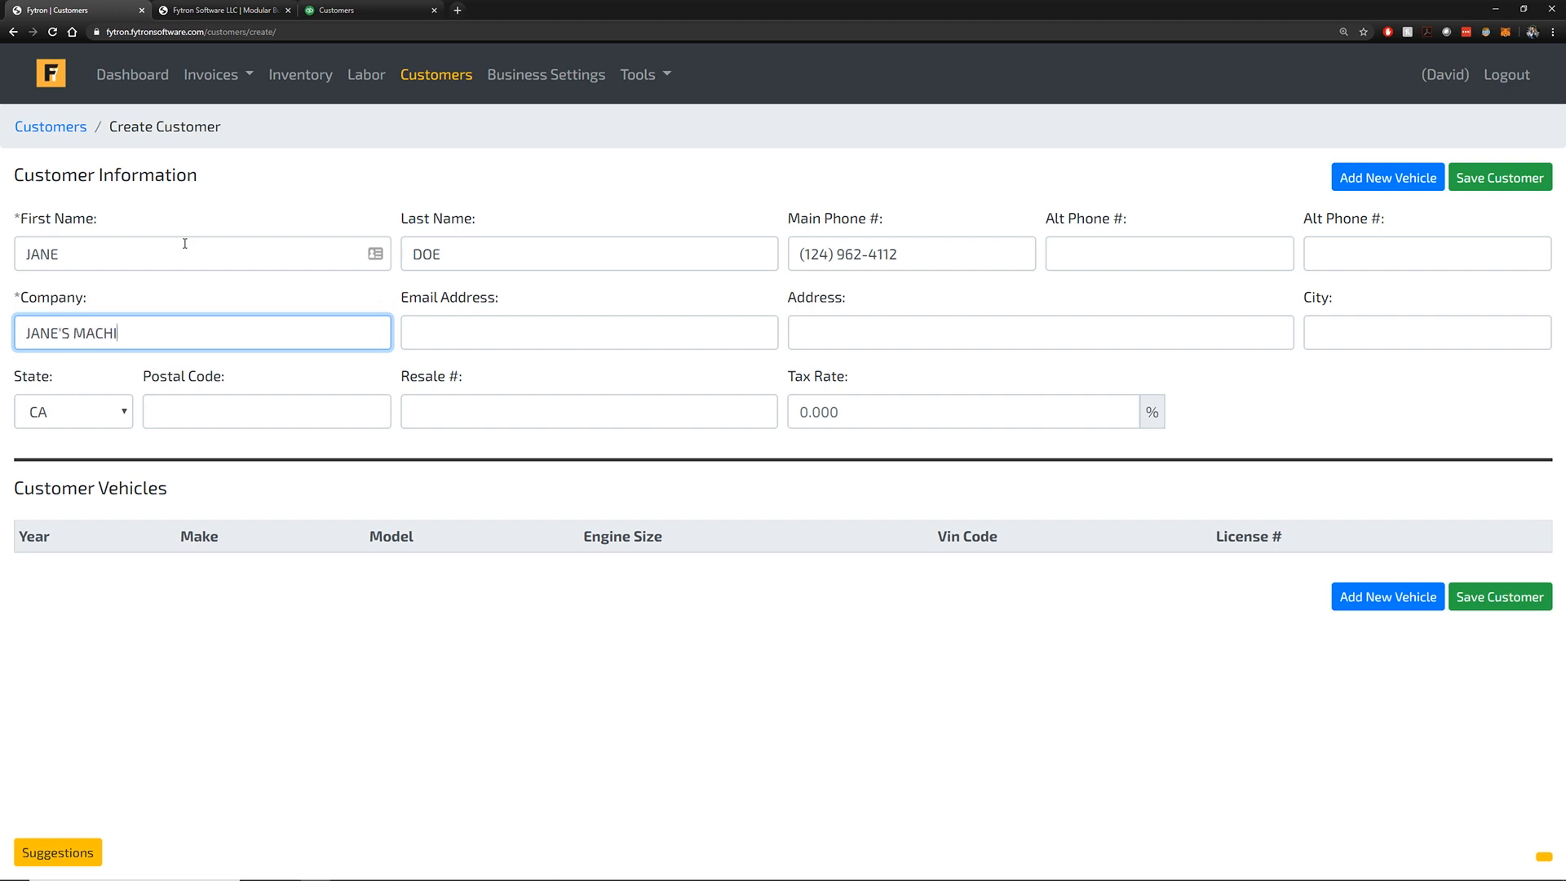
{"action": "key", "text": "Tab"}
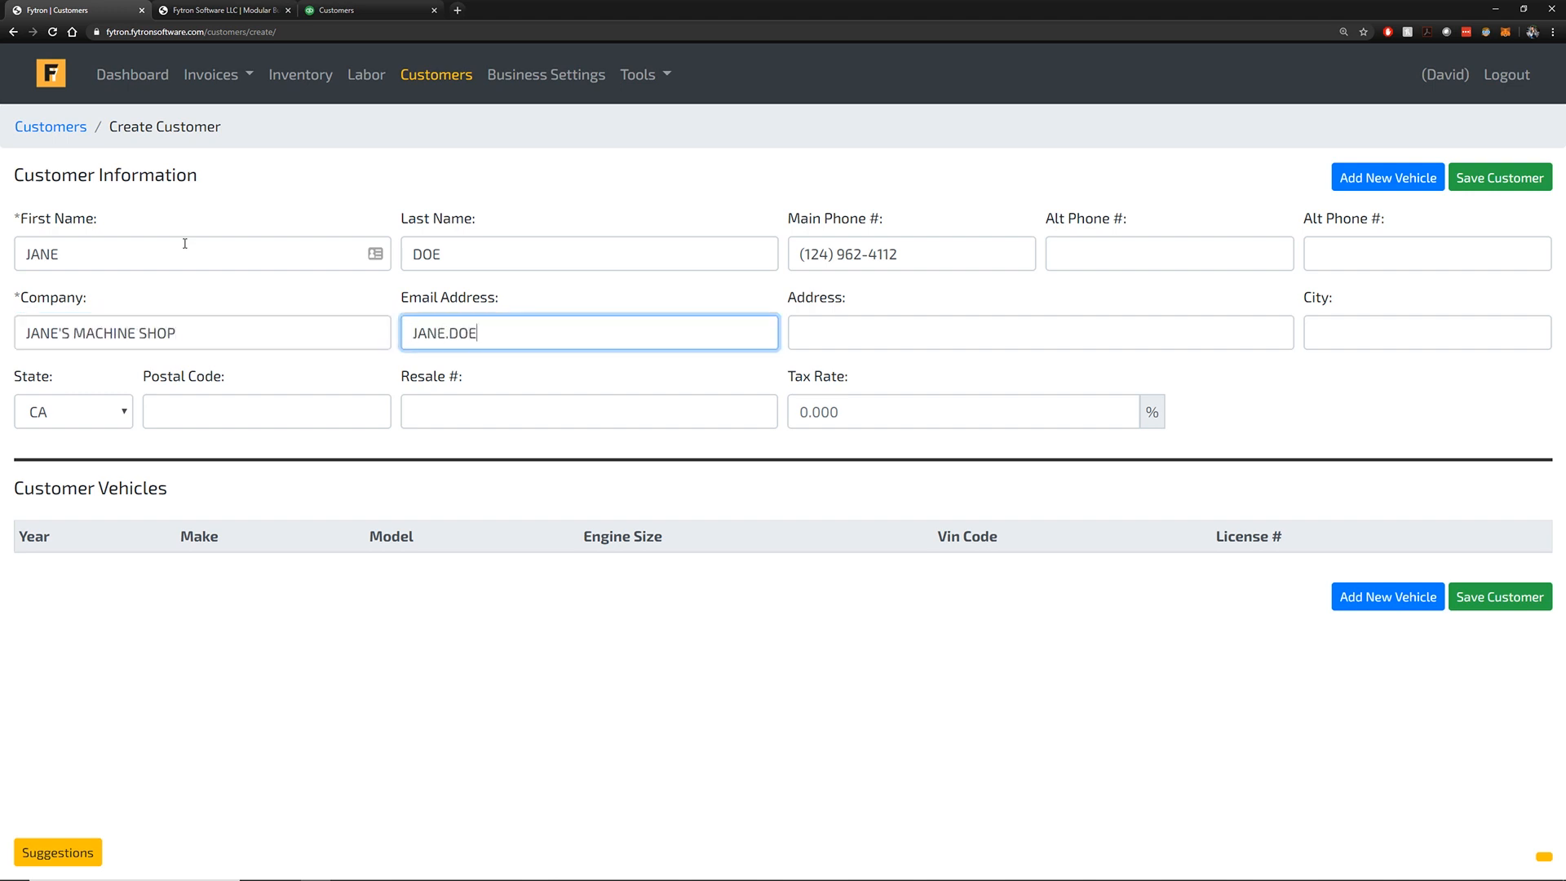
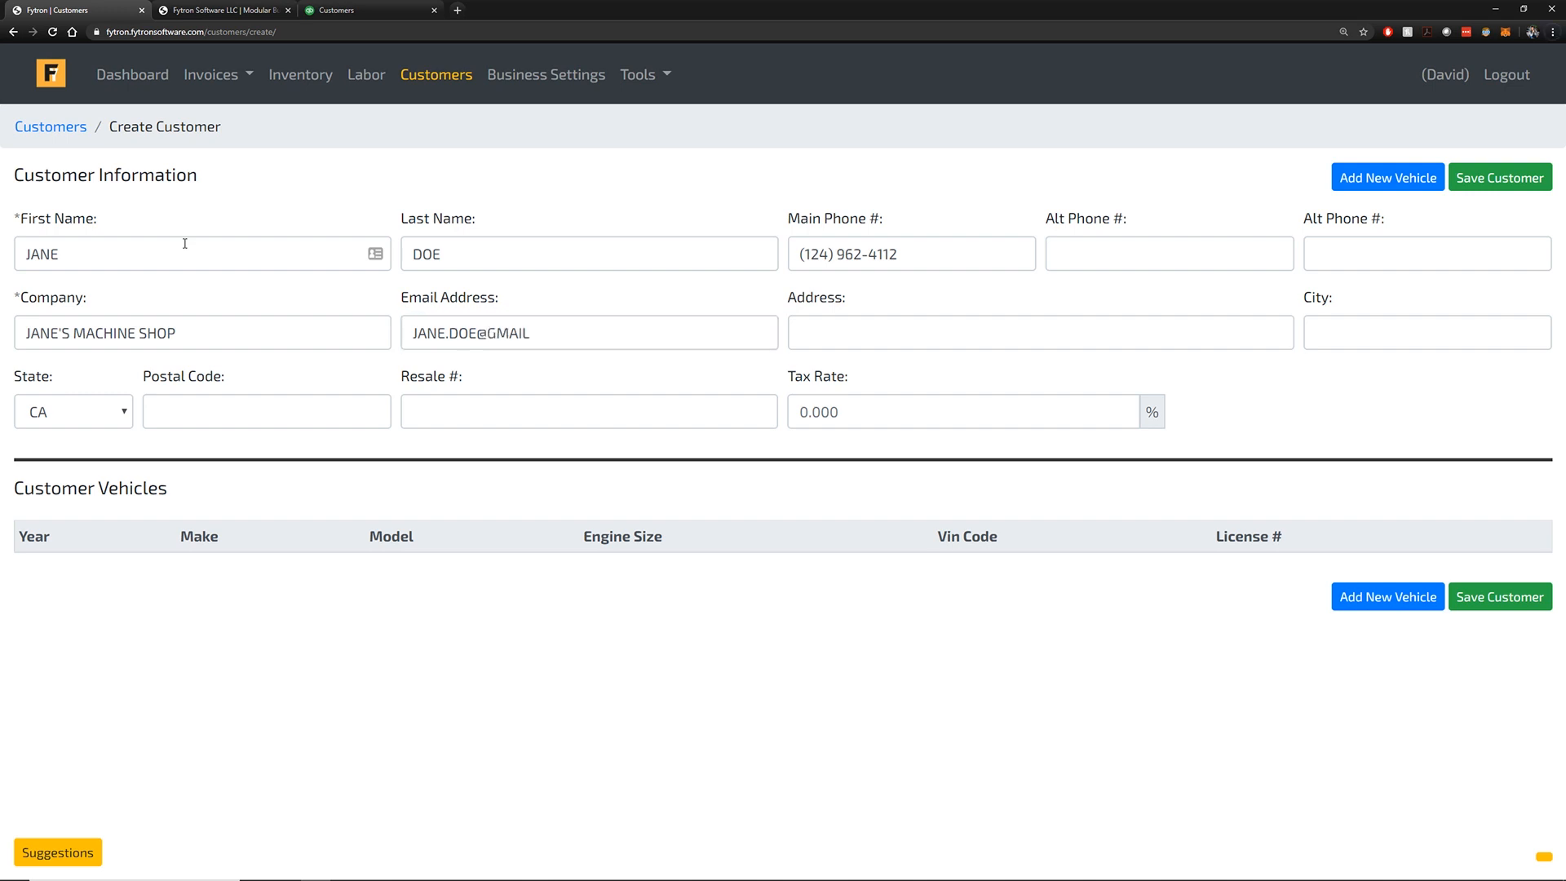
{"action": "left_click", "coordinate": [626, 330]}
Fill in the customer's street address, city and postal code, keep the default tax rate, and save
{"action": "key", "text": "Tab"}
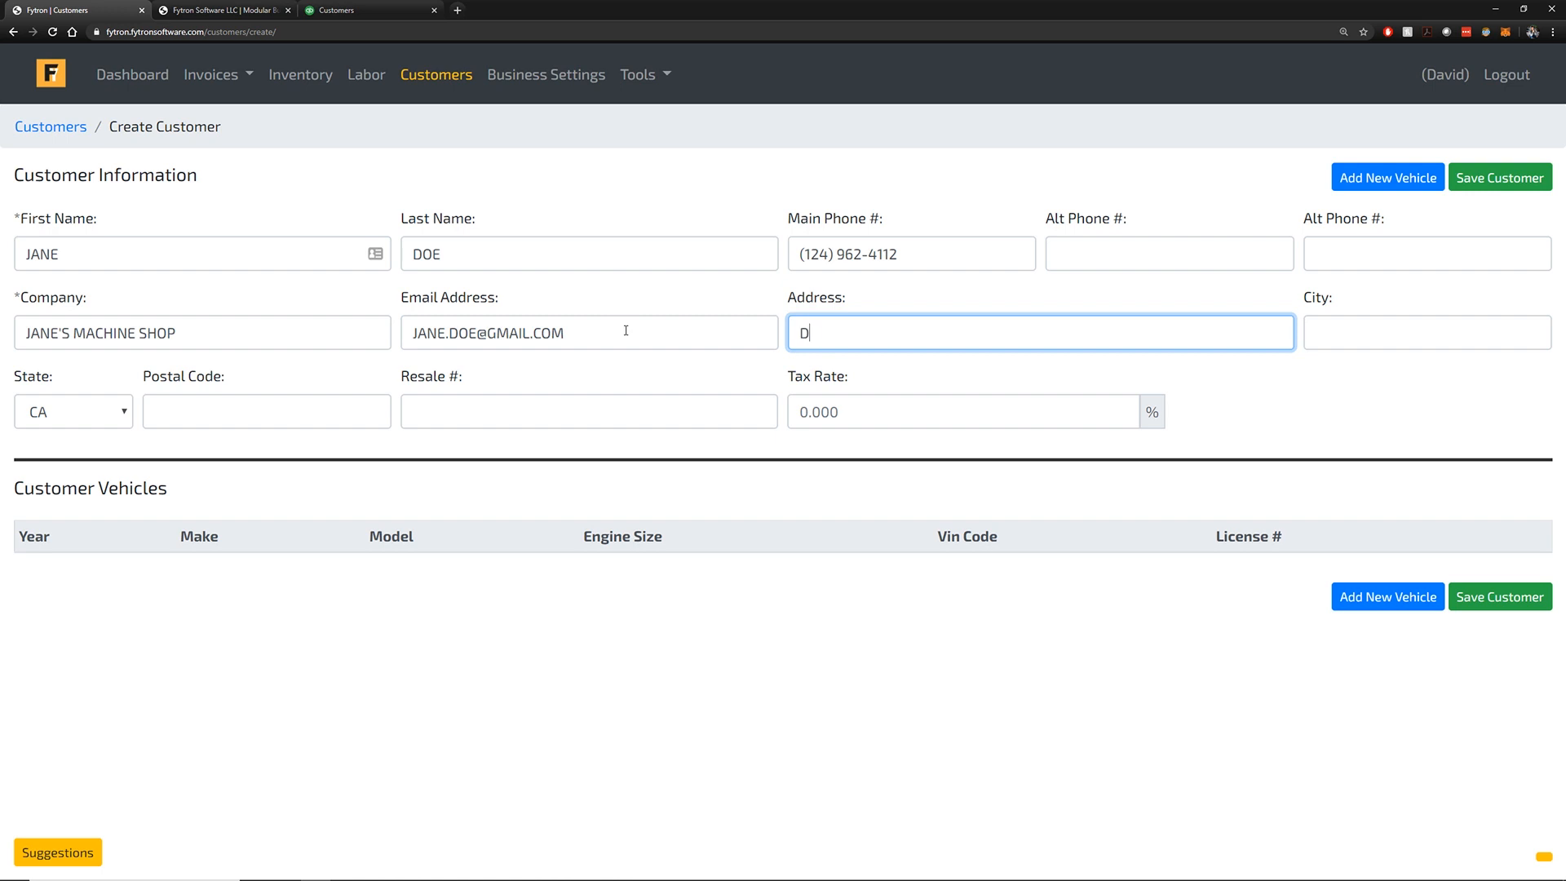
{"action": "key", "text": "BackSpace"}
{"action": "key", "text": "BackSpace"}
{"action": "key", "text": "BackSpace"}
{"action": "key", "text": "Tab"}
{"action": "key", "text": "Tab"}
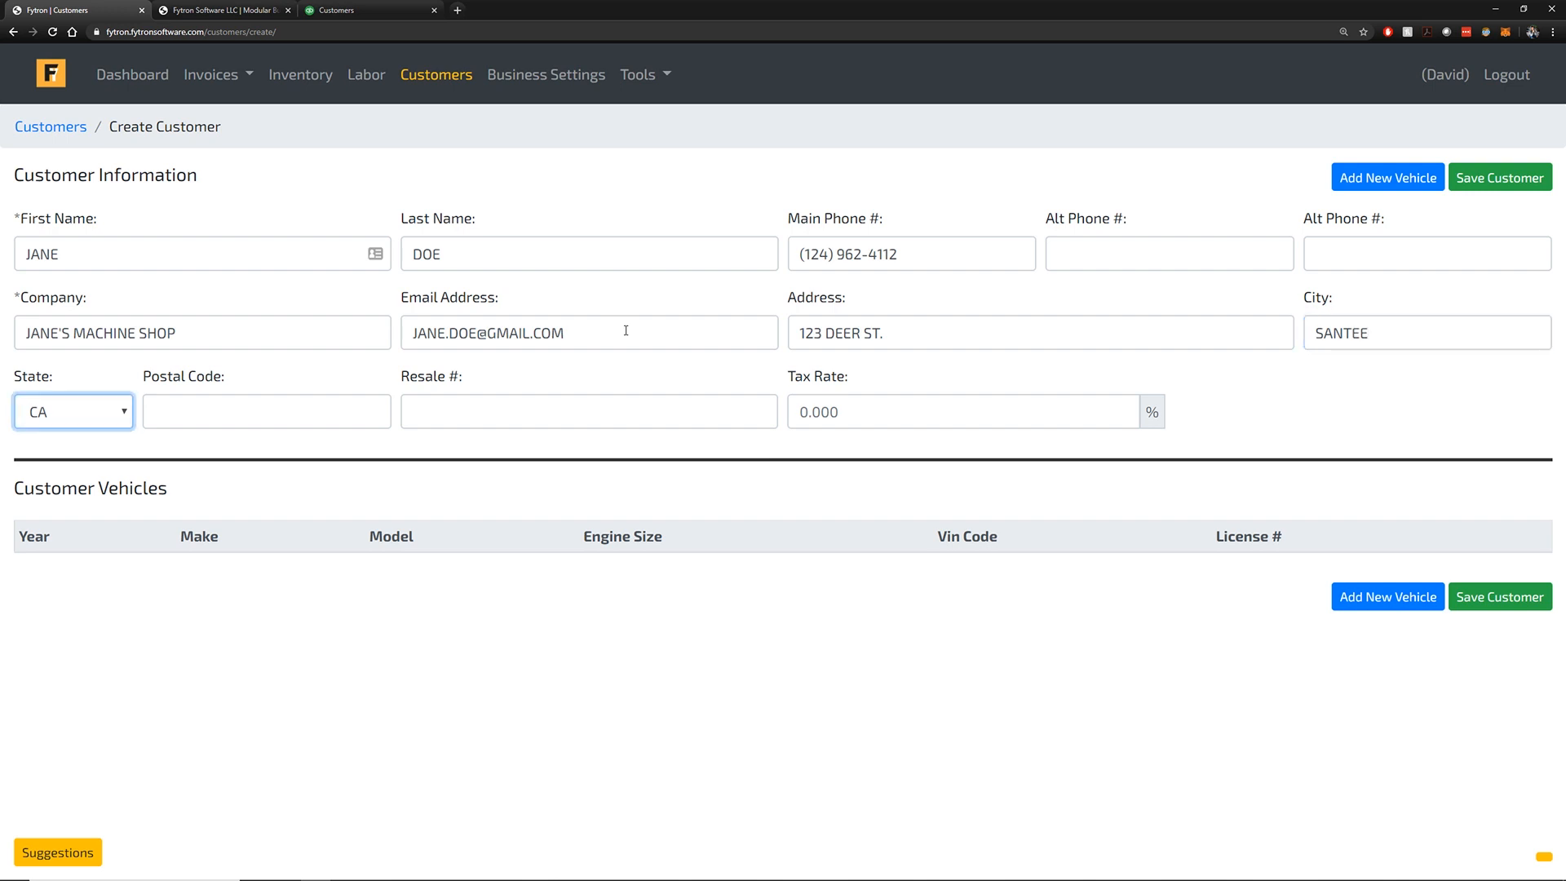
{"action": "key", "text": "Tab"}
{"action": "key", "text": "Tab"}
{"action": "key", "text": "Tab"}
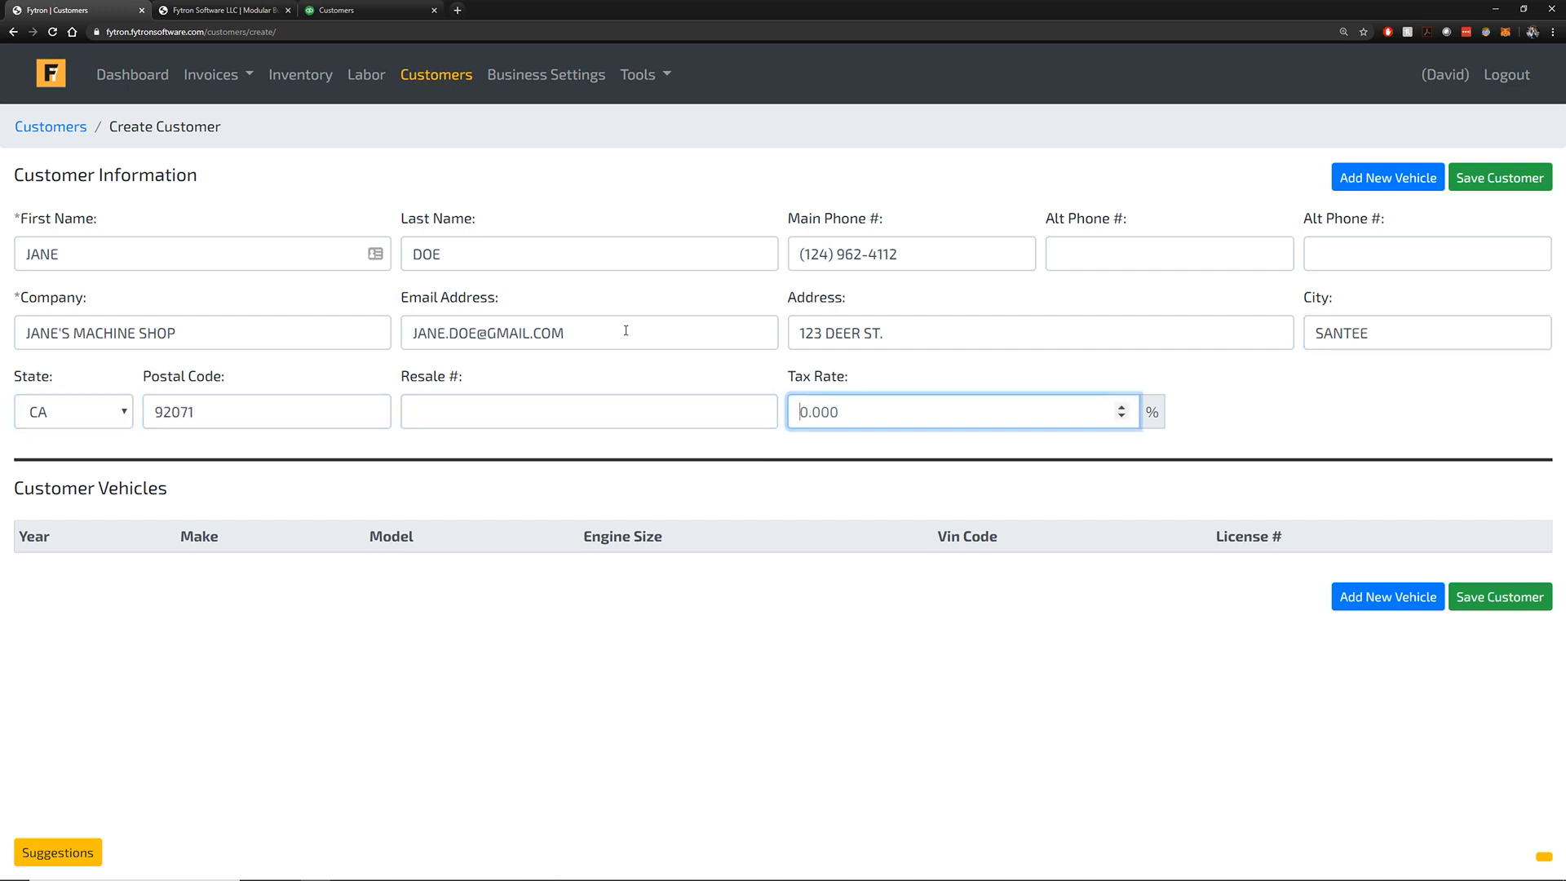
{"action": "left_click", "coordinate": [1387, 458]}
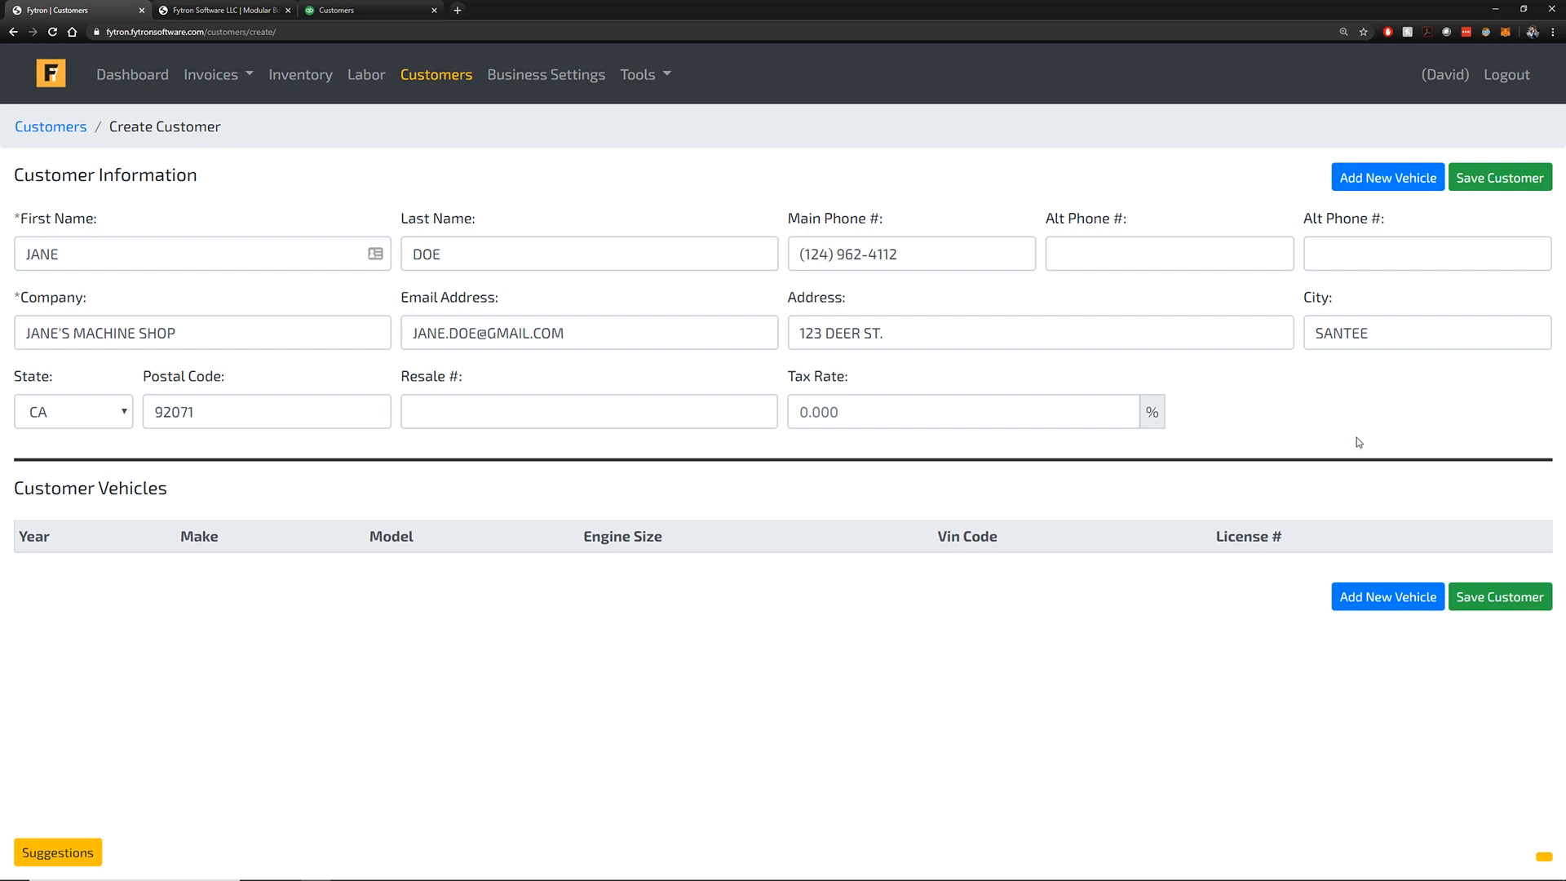
{"action": "left_click", "coordinate": [1478, 607]}
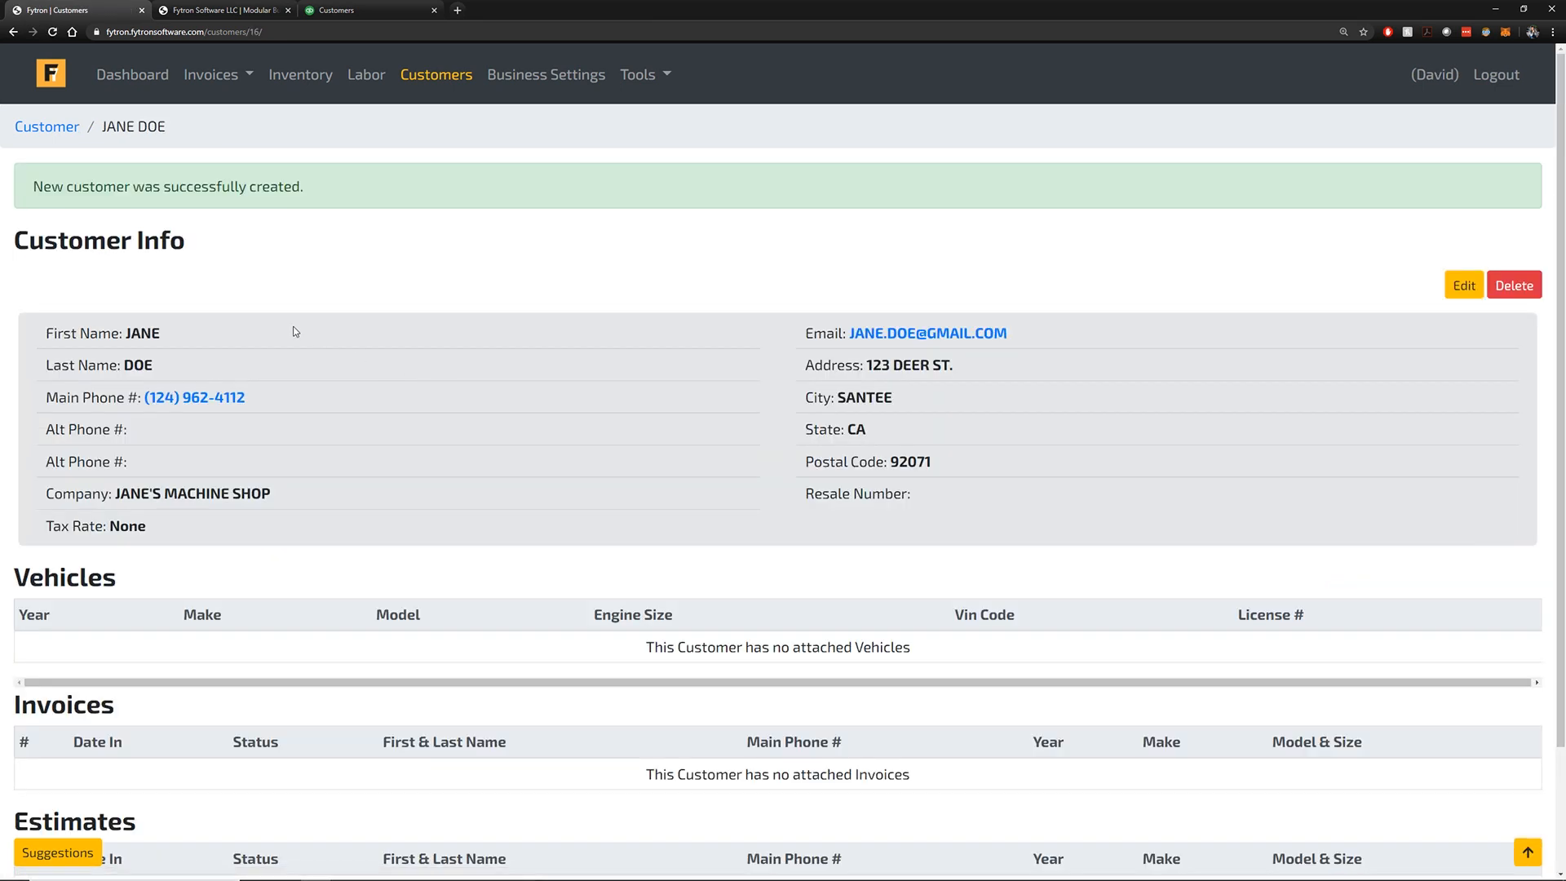
Start a new estimate, number 23, from the Estimates list
{"action": "left_click", "coordinate": [219, 74]}
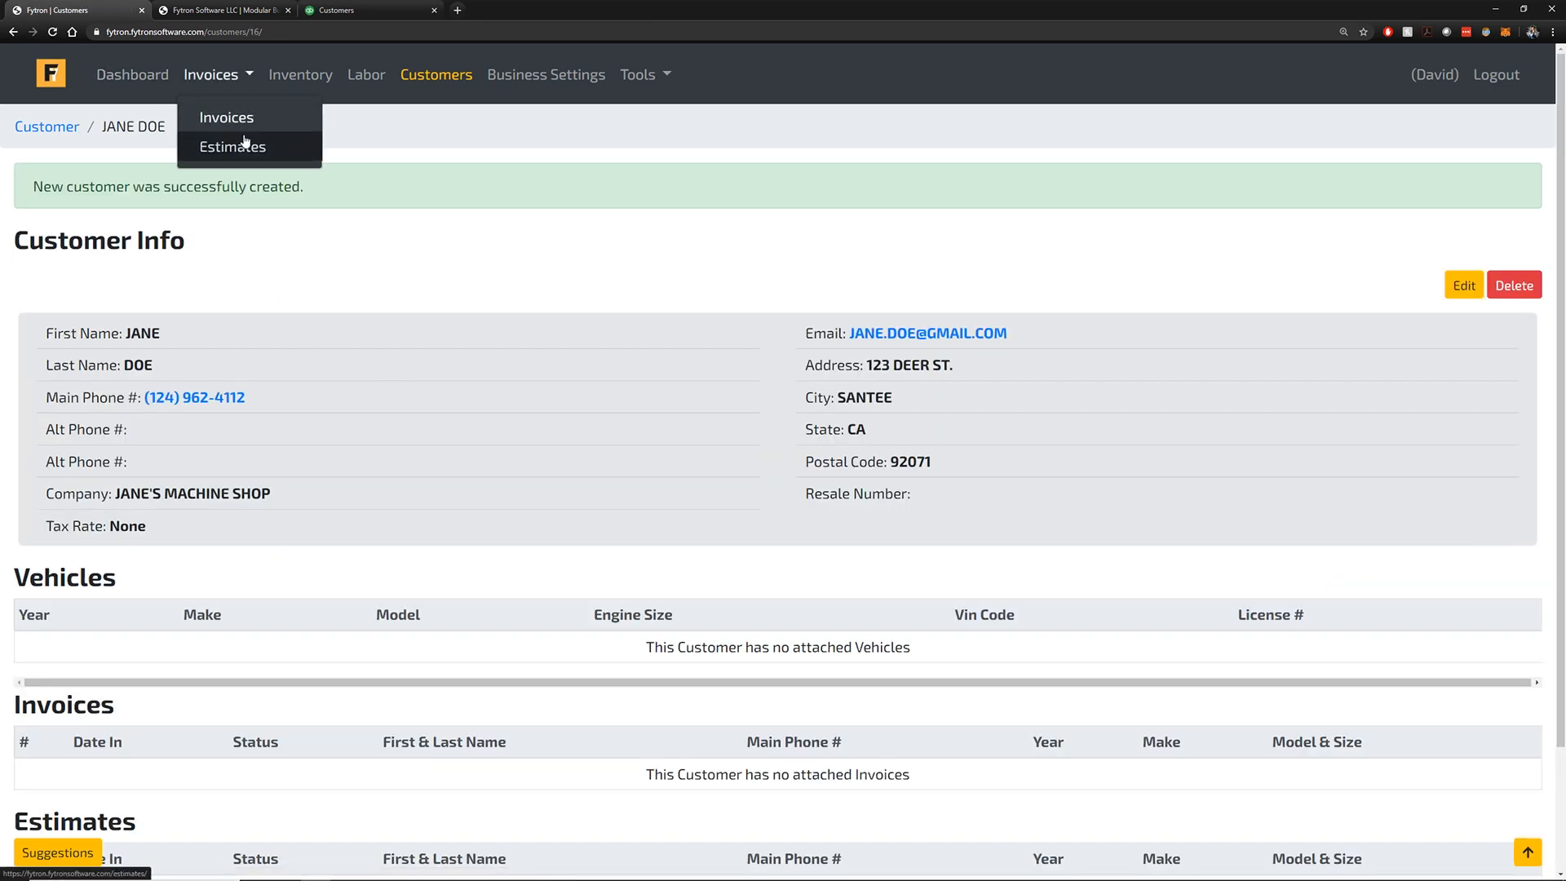
{"action": "left_click", "coordinate": [247, 145]}
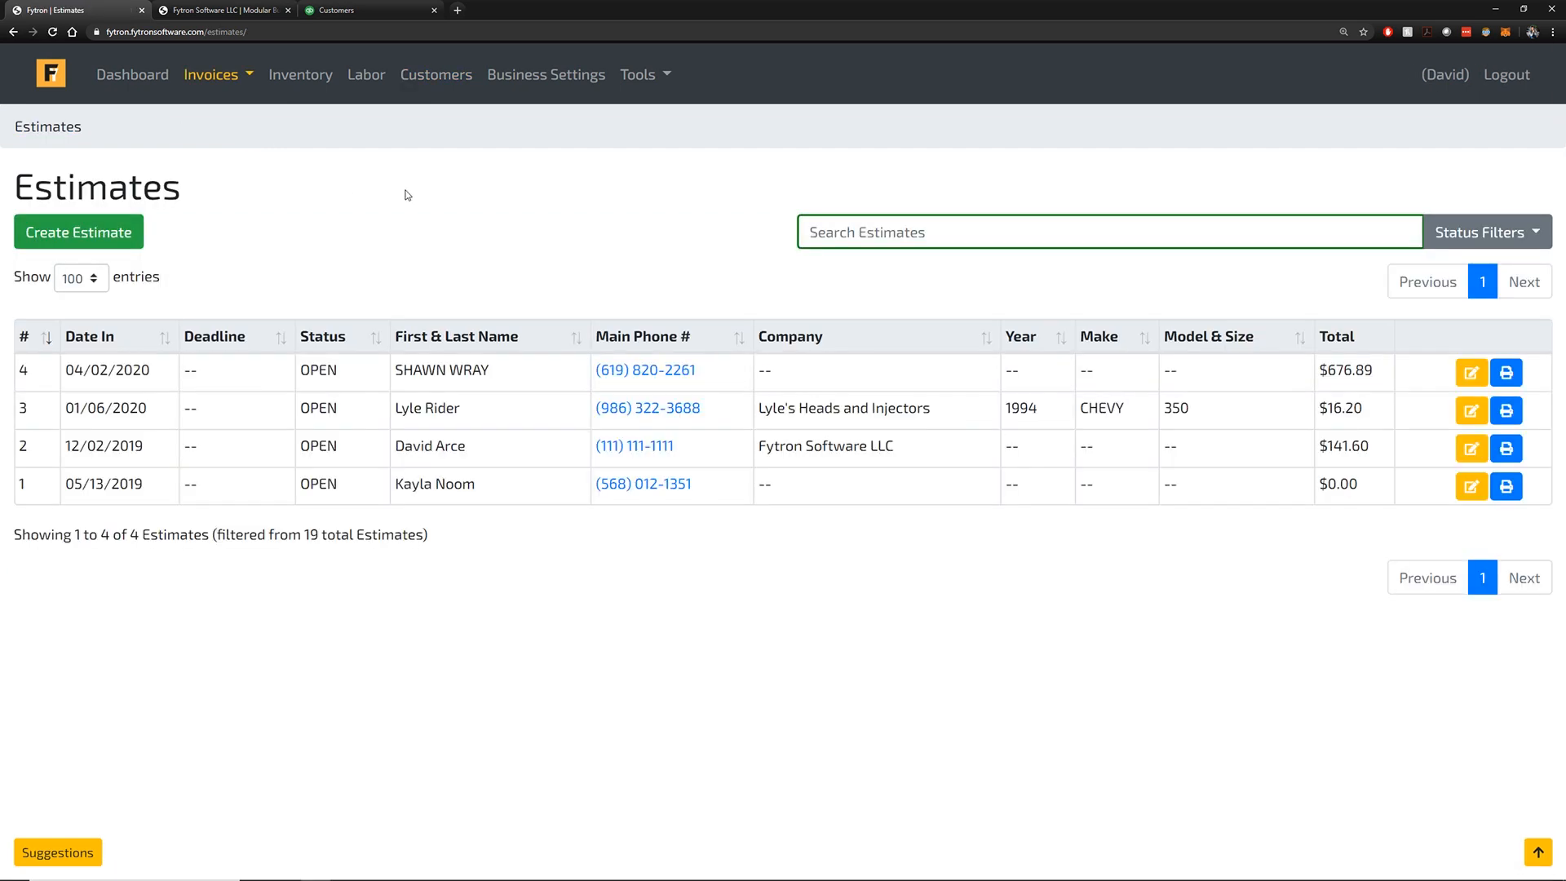
{"action": "left_click", "coordinate": [141, 222]}
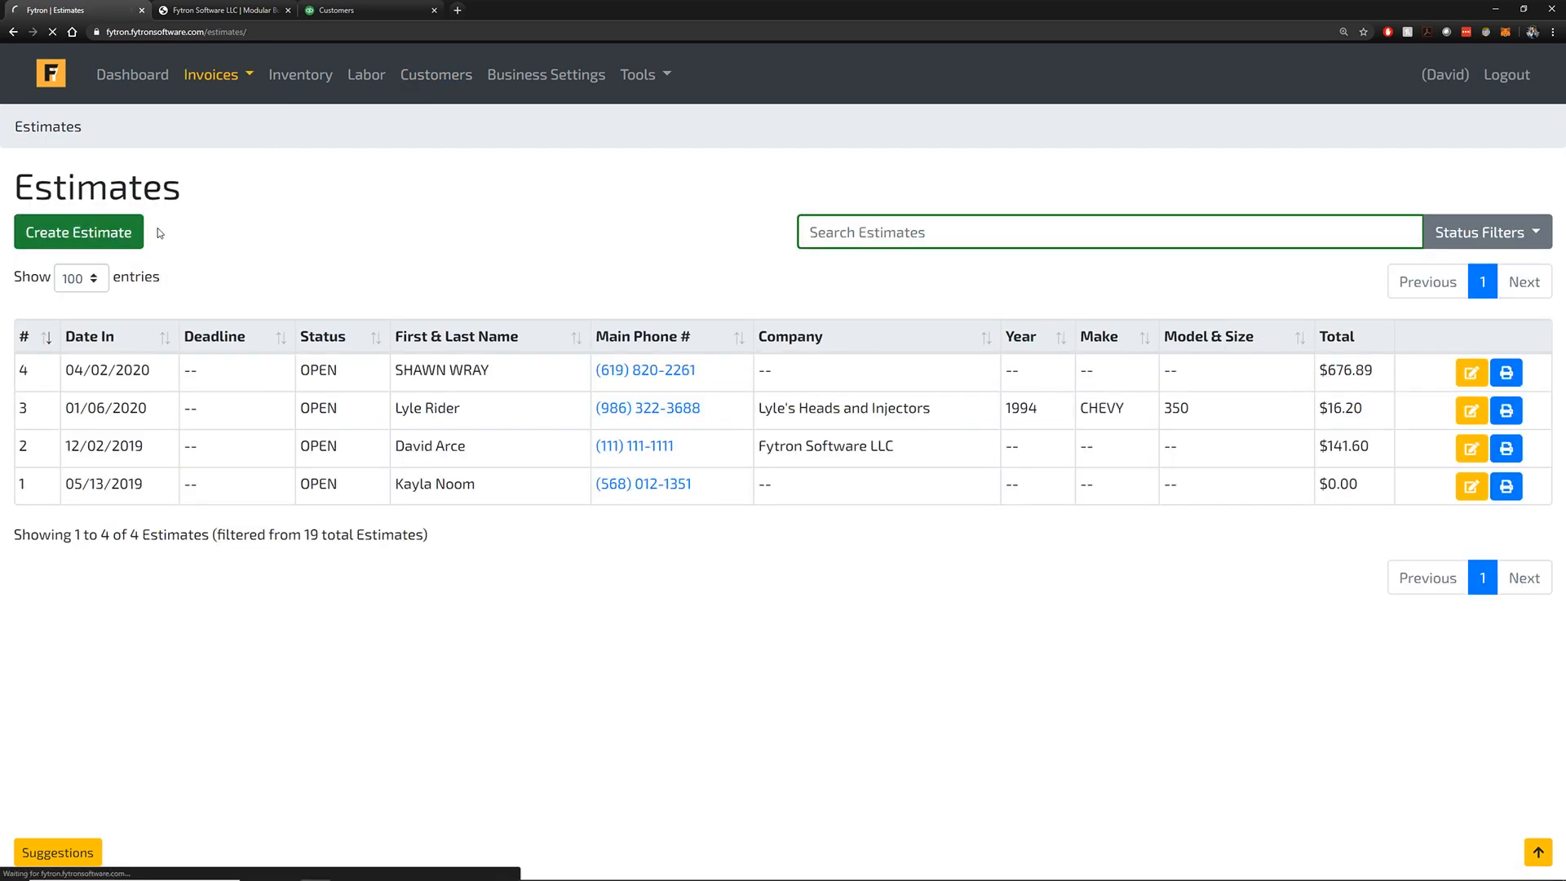
{"action": "scroll", "coordinate": [188, 233], "scroll_direction": "down", "scroll_amount": 1}
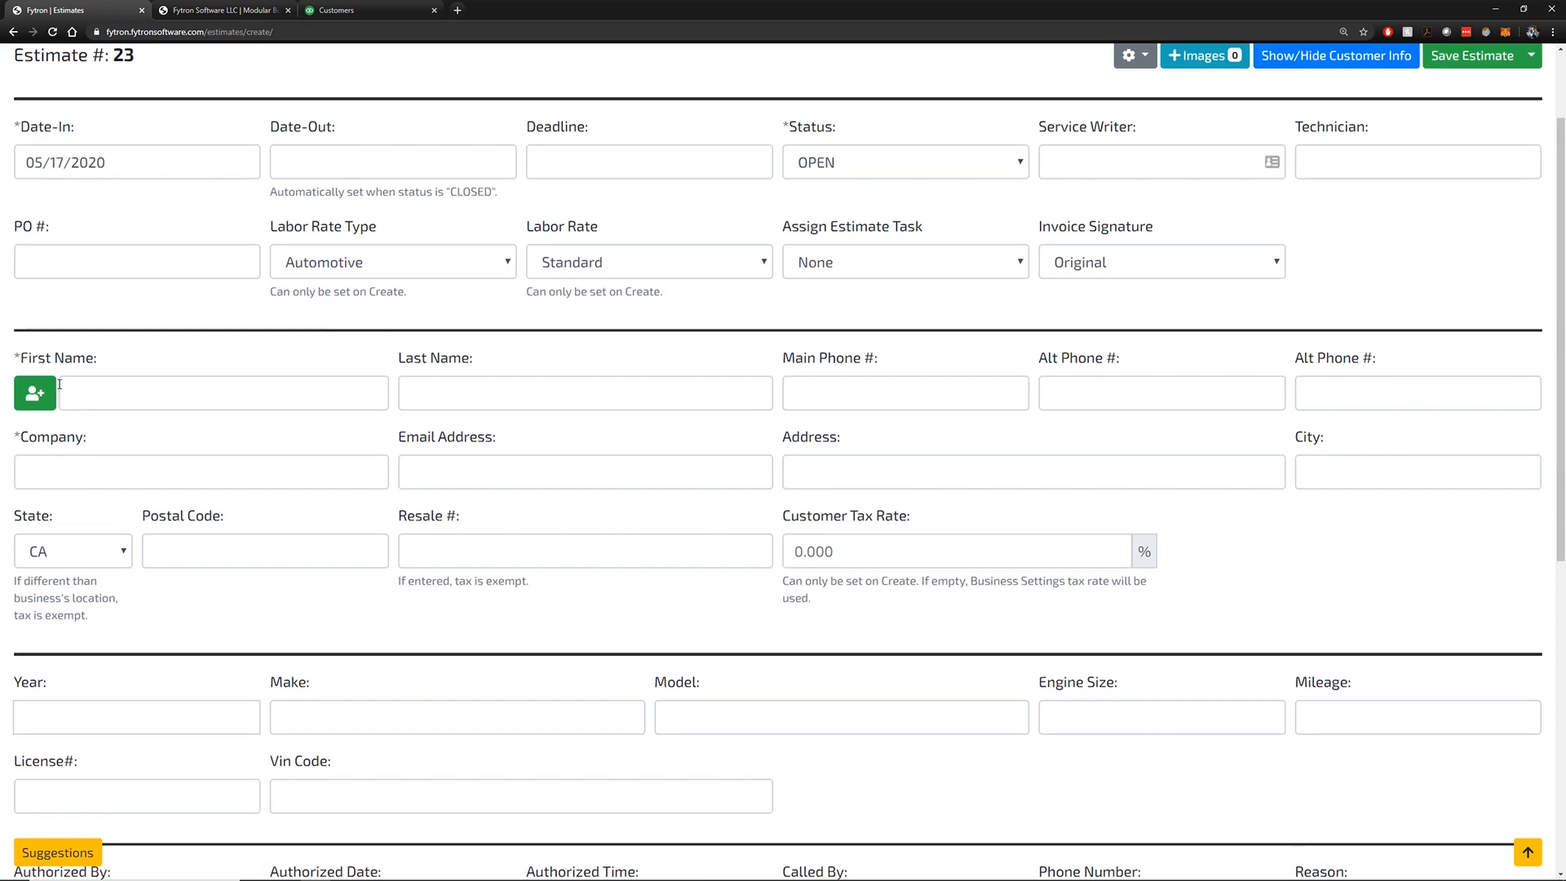
Search for the newly created customer and attach them to Estimate #23
{"action": "left_click", "coordinate": [34, 393]}
{"action": "type", "text": "JANE"}
{"action": "left_click", "coordinate": [1235, 292]}
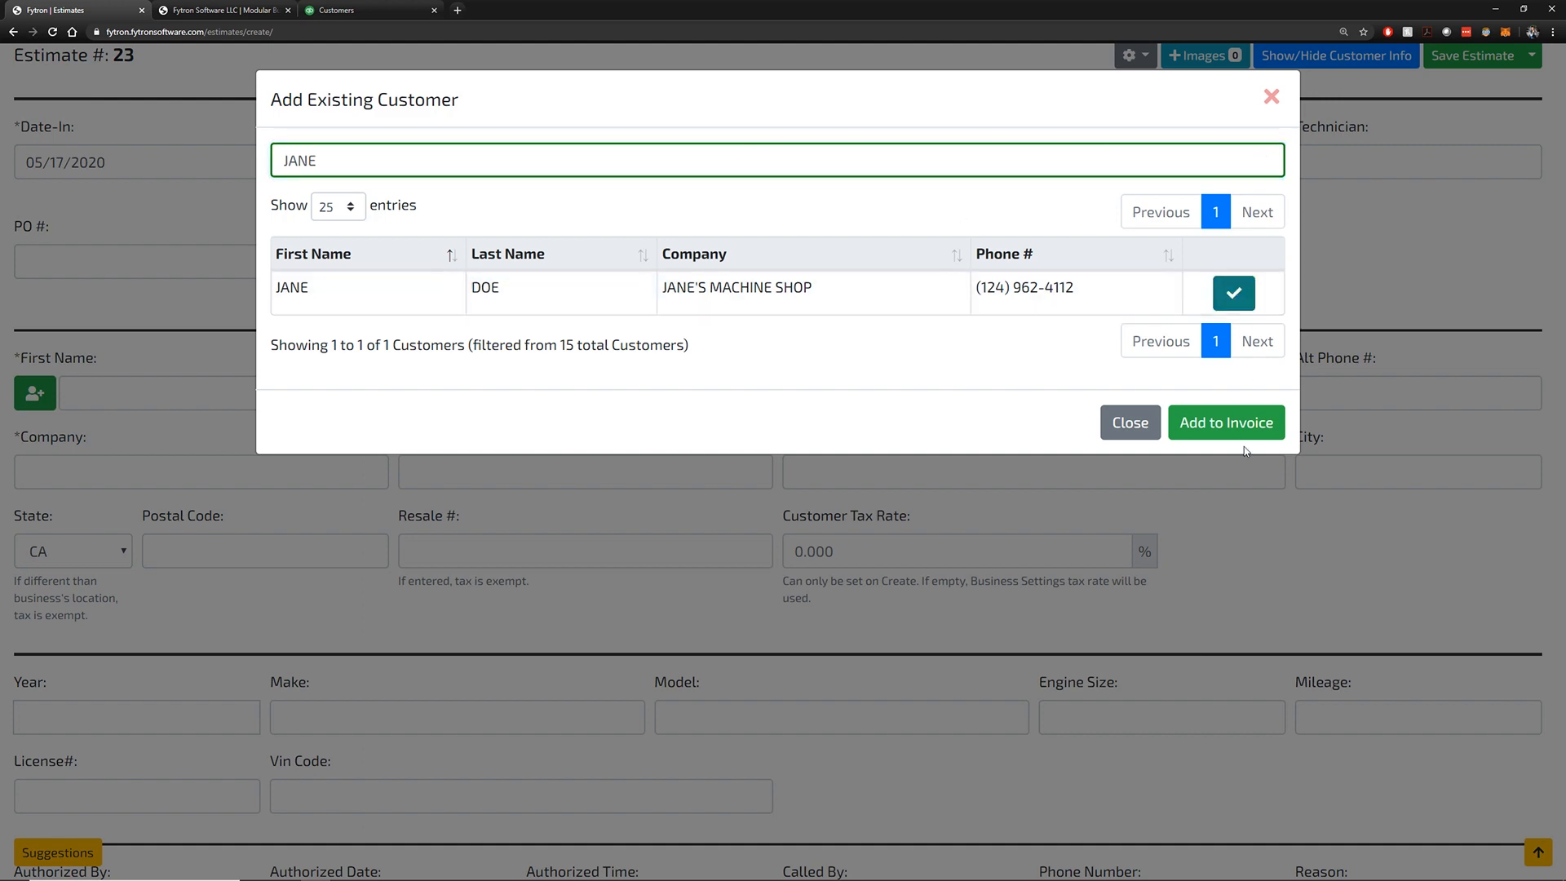
{"action": "left_click", "coordinate": [1227, 509]}
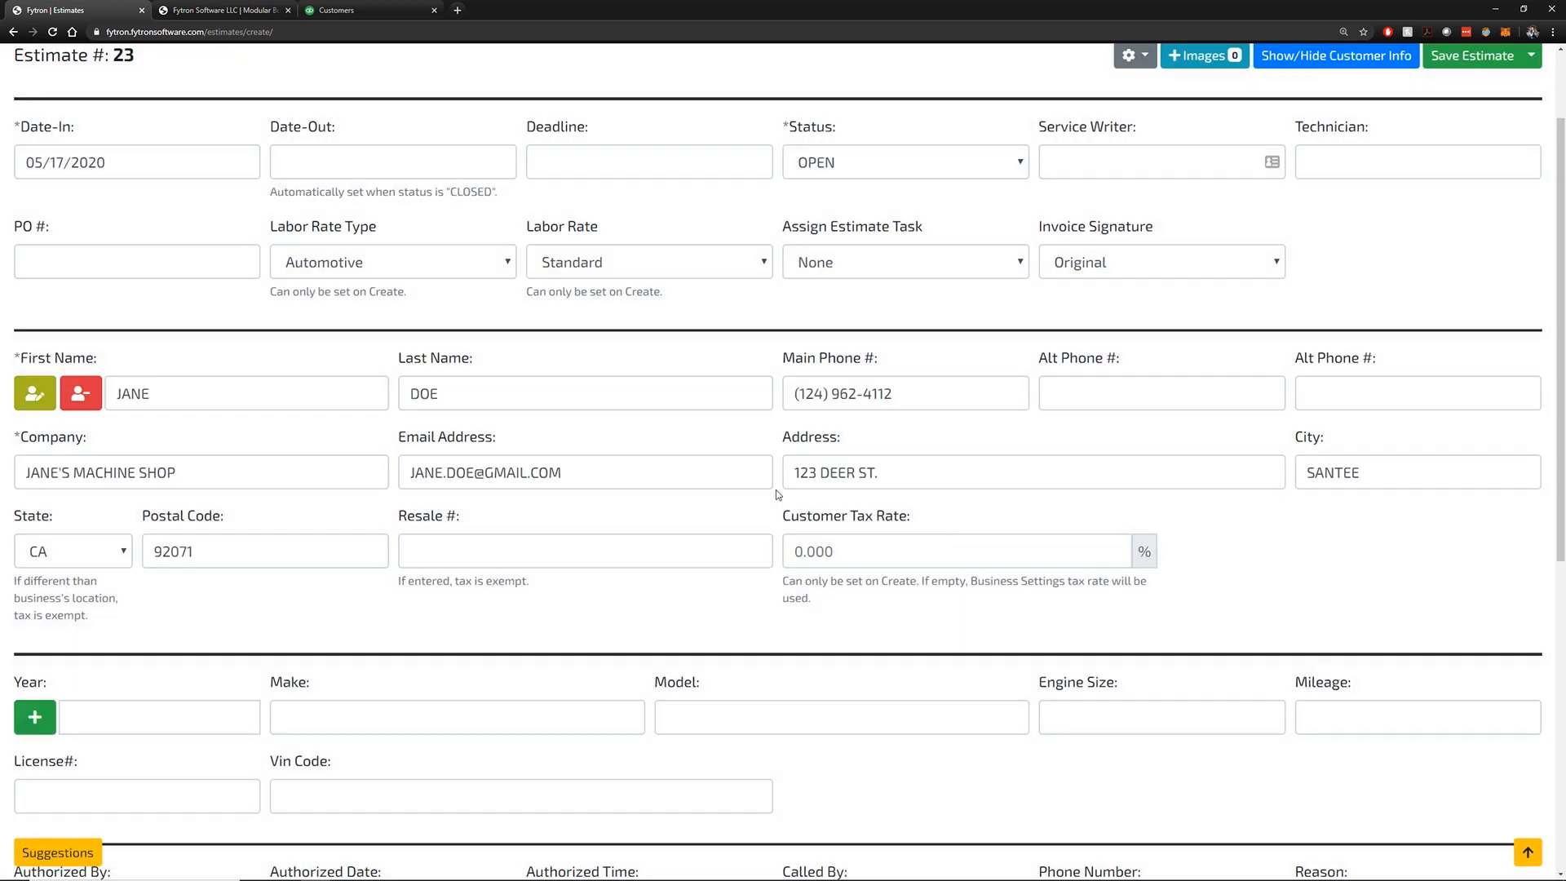
{"action": "scroll", "coordinate": [685, 410], "scroll_direction": "down", "scroll_amount": 1}
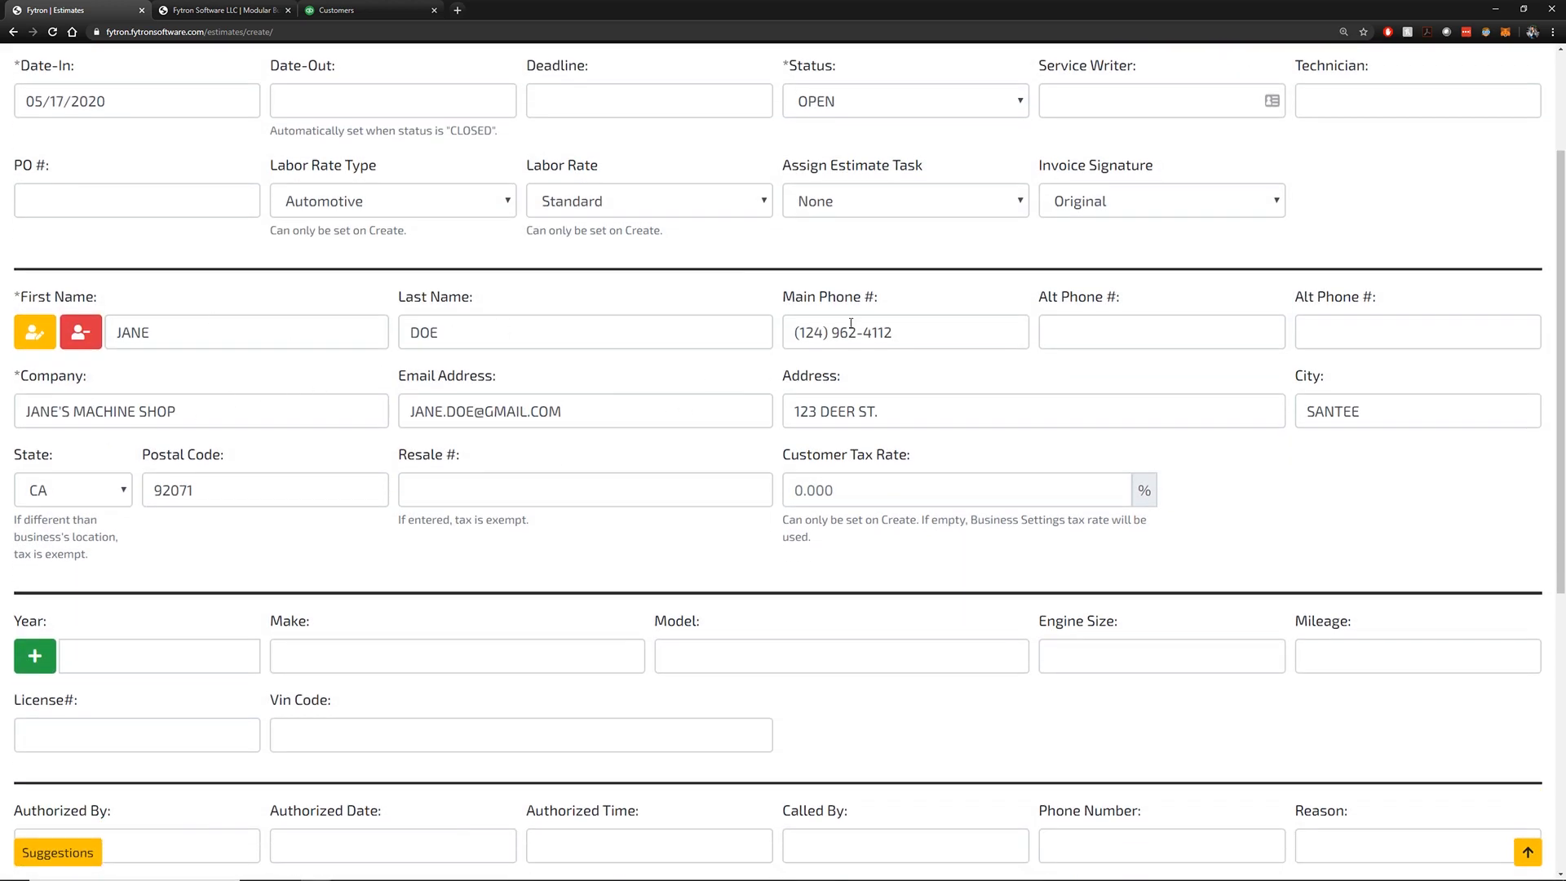
{"action": "scroll", "coordinate": [1428, 376], "scroll_direction": "down", "scroll_amount": 3}
{"action": "scroll", "coordinate": [1415, 371], "scroll_direction": "down", "scroll_amount": 3}
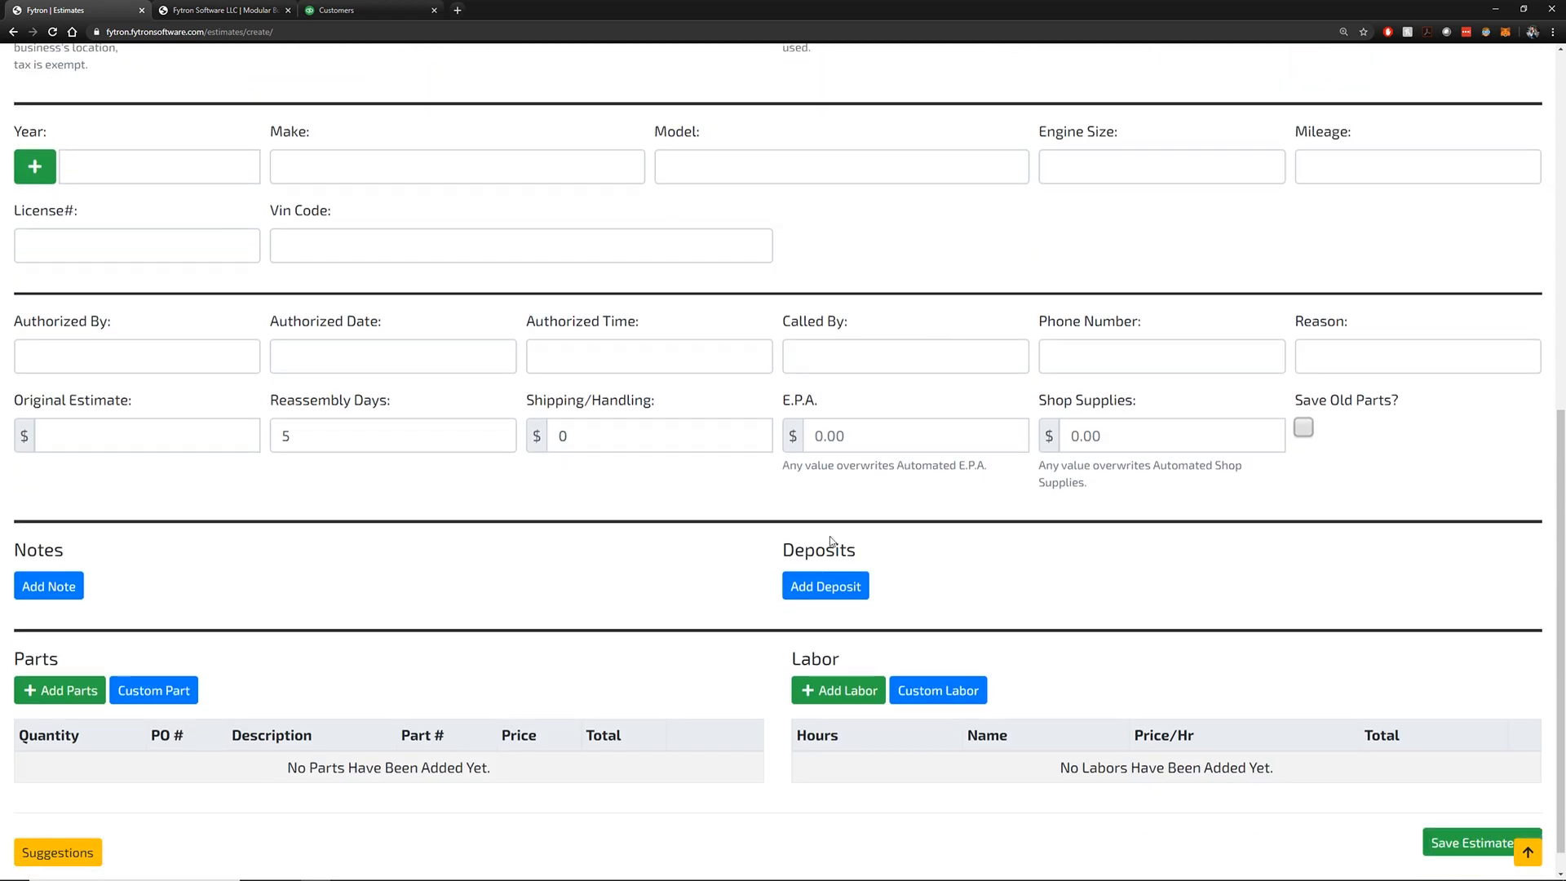
Record a 50.00 deposit on the estimate with payment type Cash
{"action": "left_click", "coordinate": [849, 584]}
{"action": "left_click", "coordinate": [1040, 603]}
{"action": "type", "text": "50.00"}
{"action": "key", "text": "Tab"}
{"action": "left_click_drag", "start_coordinate": [1237, 587], "coordinate": [1239, 595]}
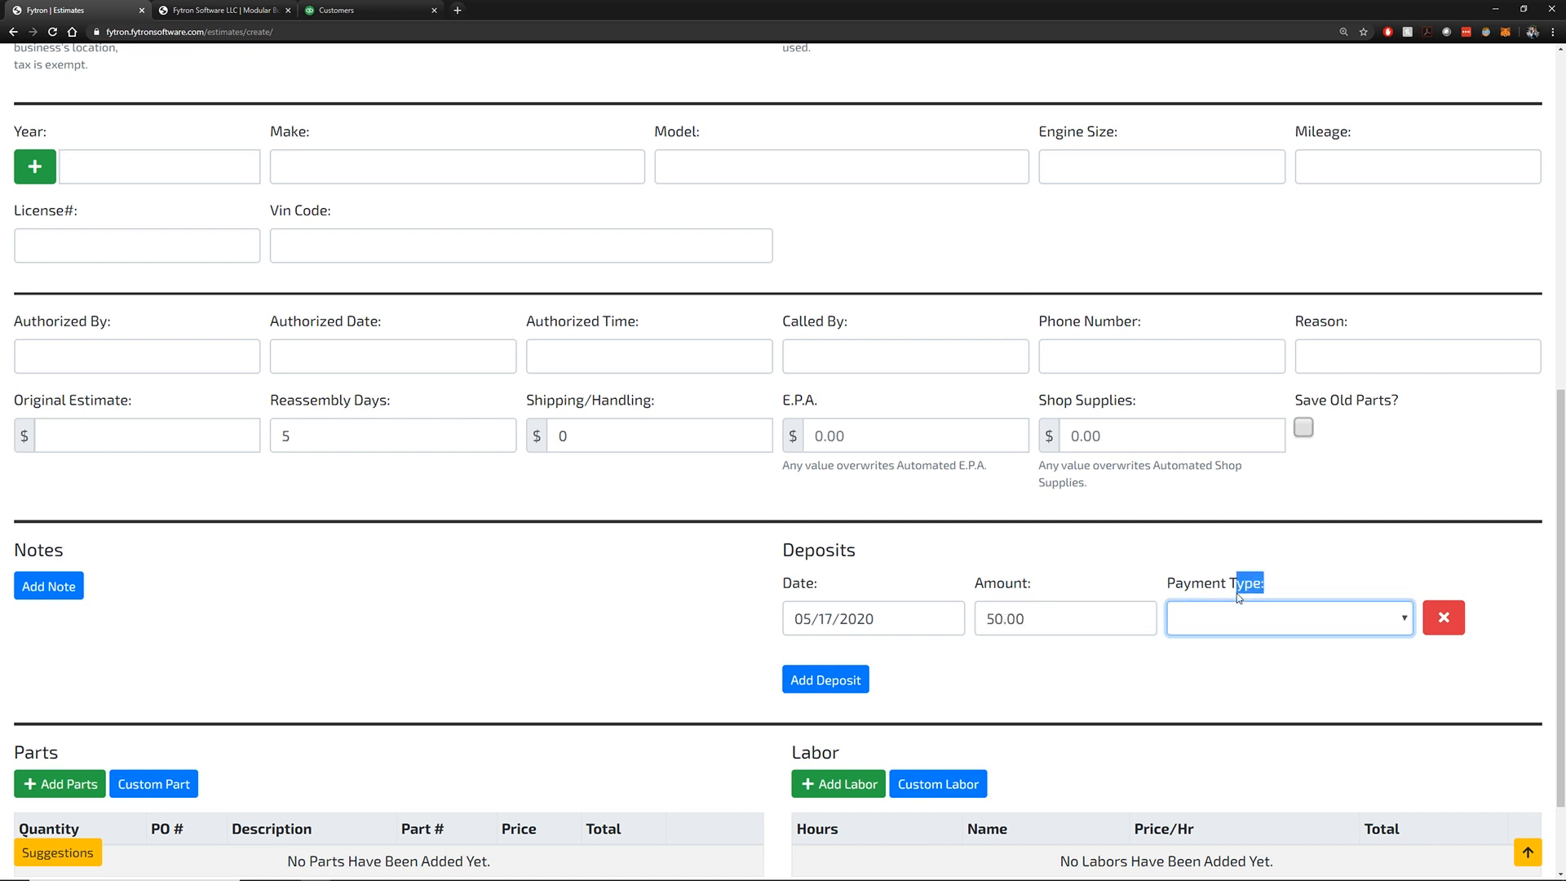
{"action": "left_click", "coordinate": [1246, 619]}
{"action": "left_click", "coordinate": [1244, 673]}
{"action": "scroll", "coordinate": [286, 576], "scroll_direction": "down", "scroll_amount": 2}
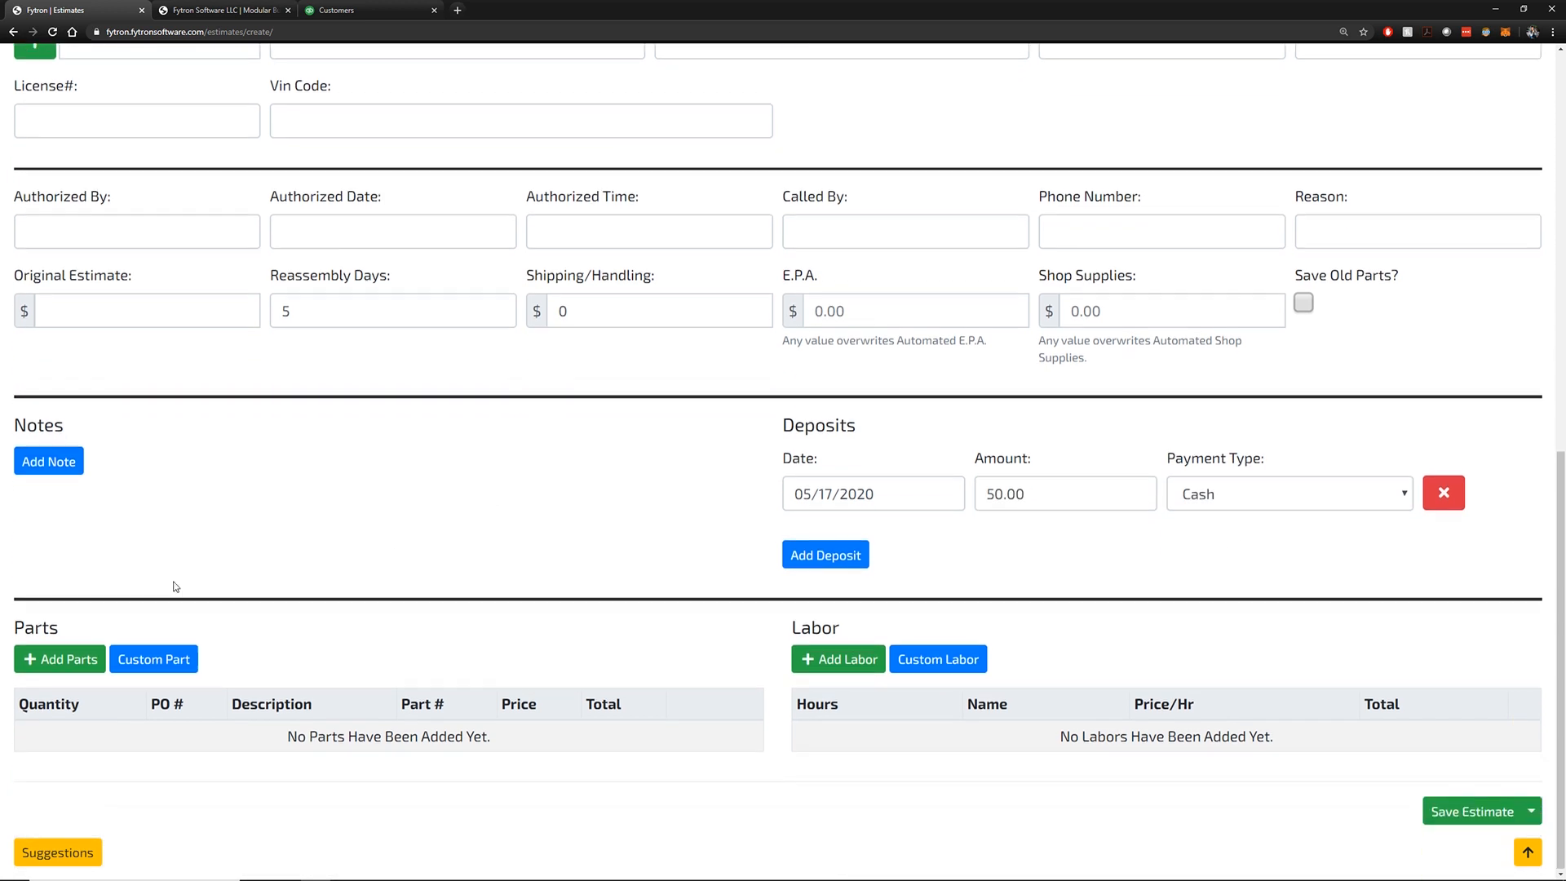
Add ROD BEARINGS and FORD HEAD PLUGS from the parts catalogue to the estimate
{"action": "left_click", "coordinate": [71, 657]}
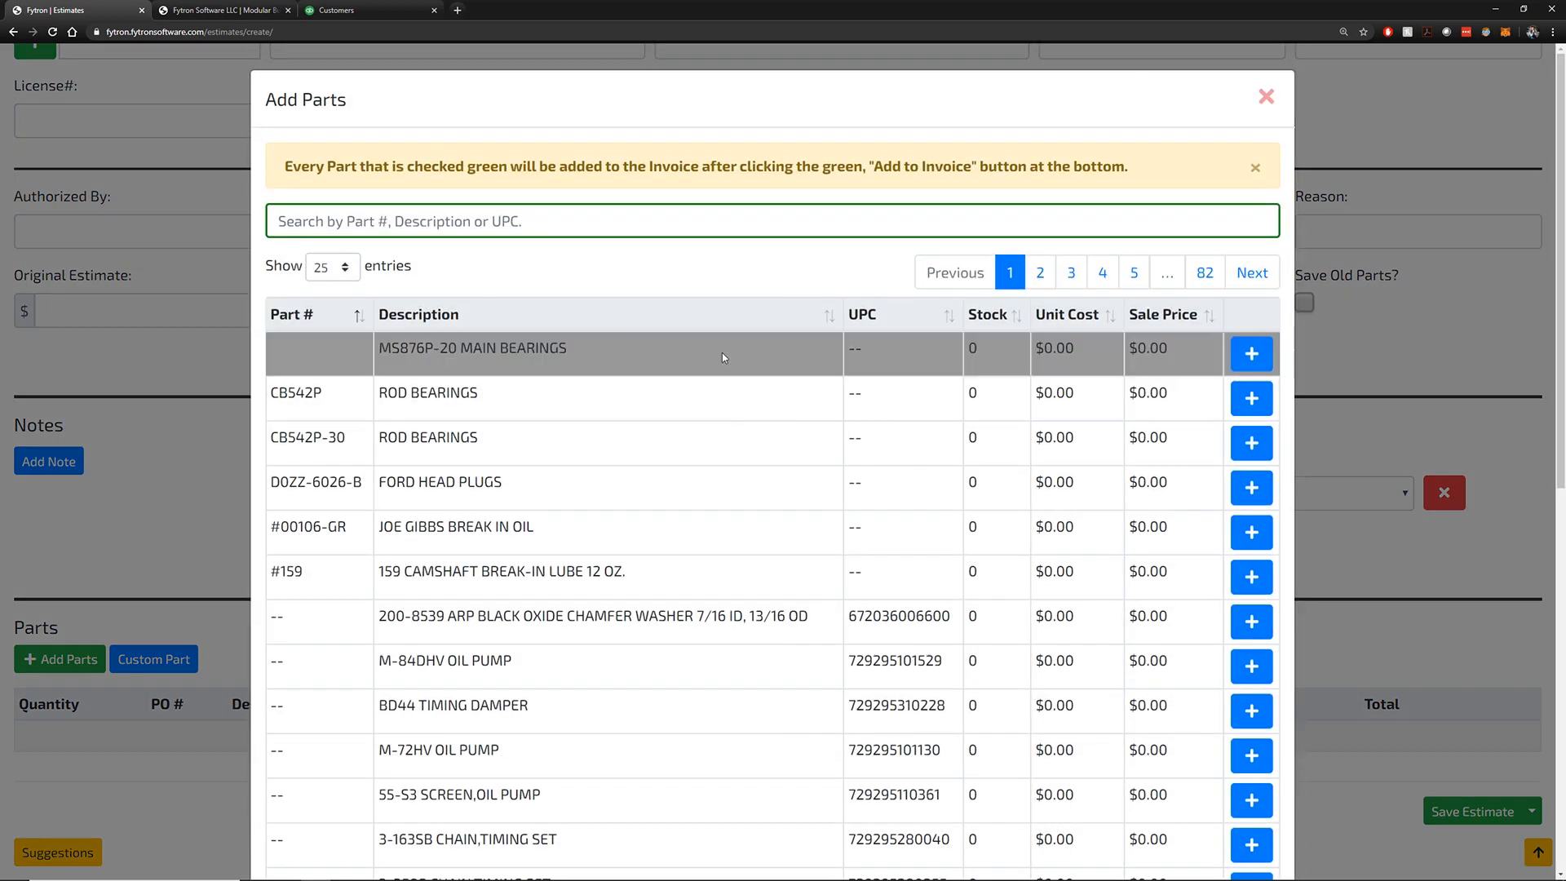
{"action": "left_click", "coordinate": [1237, 410]}
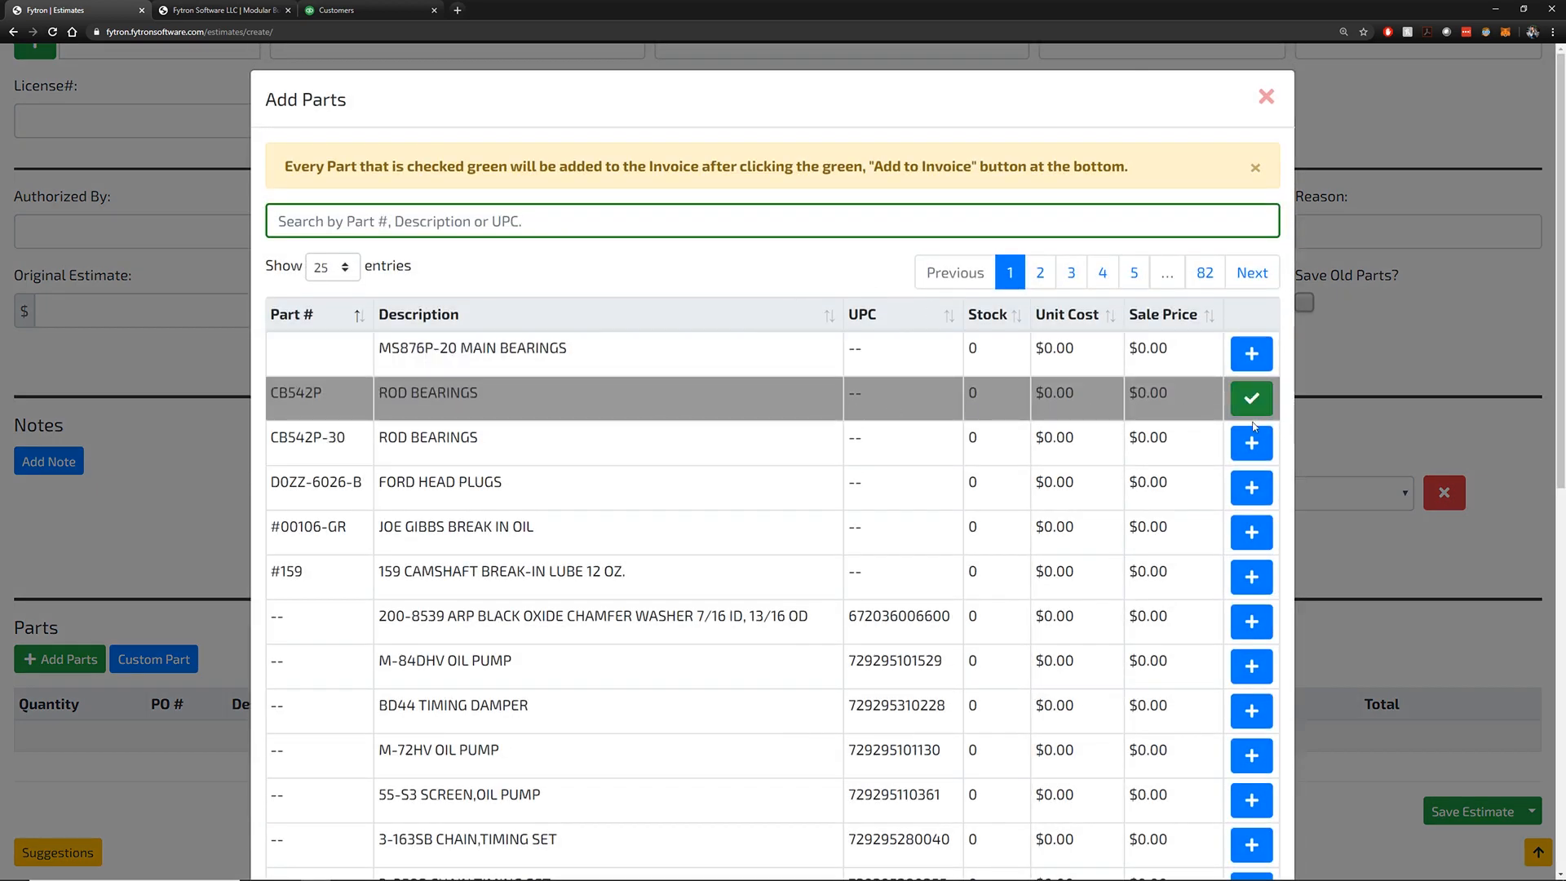
{"action": "left_click", "coordinate": [1252, 488]}
{"action": "scroll", "coordinate": [1257, 506], "scroll_direction": "down", "scroll_amount": 10}
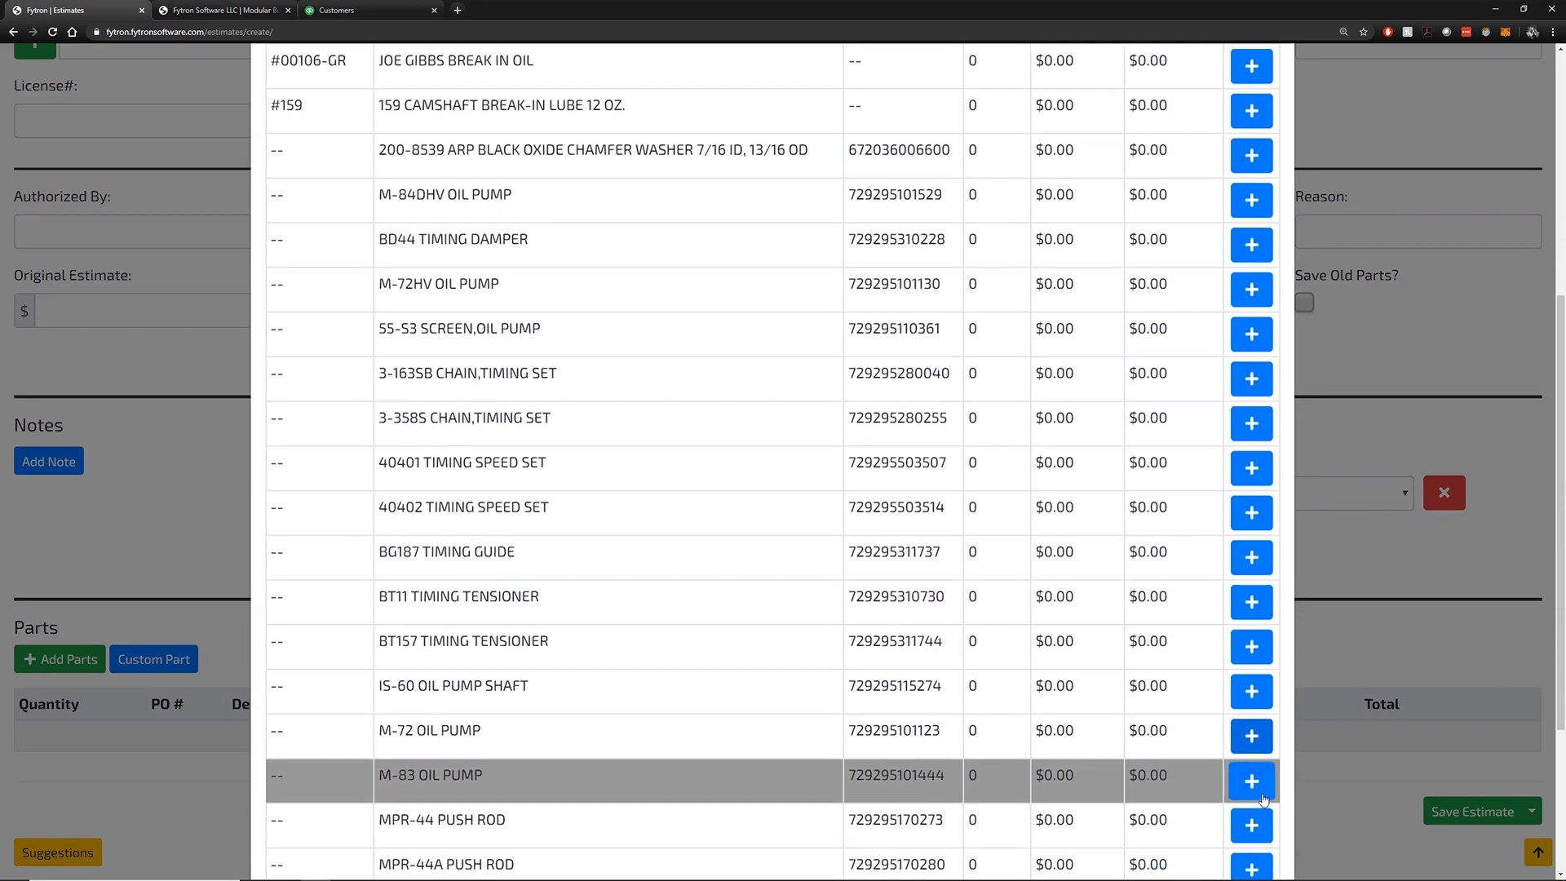
{"action": "left_click", "coordinate": [1228, 822]}
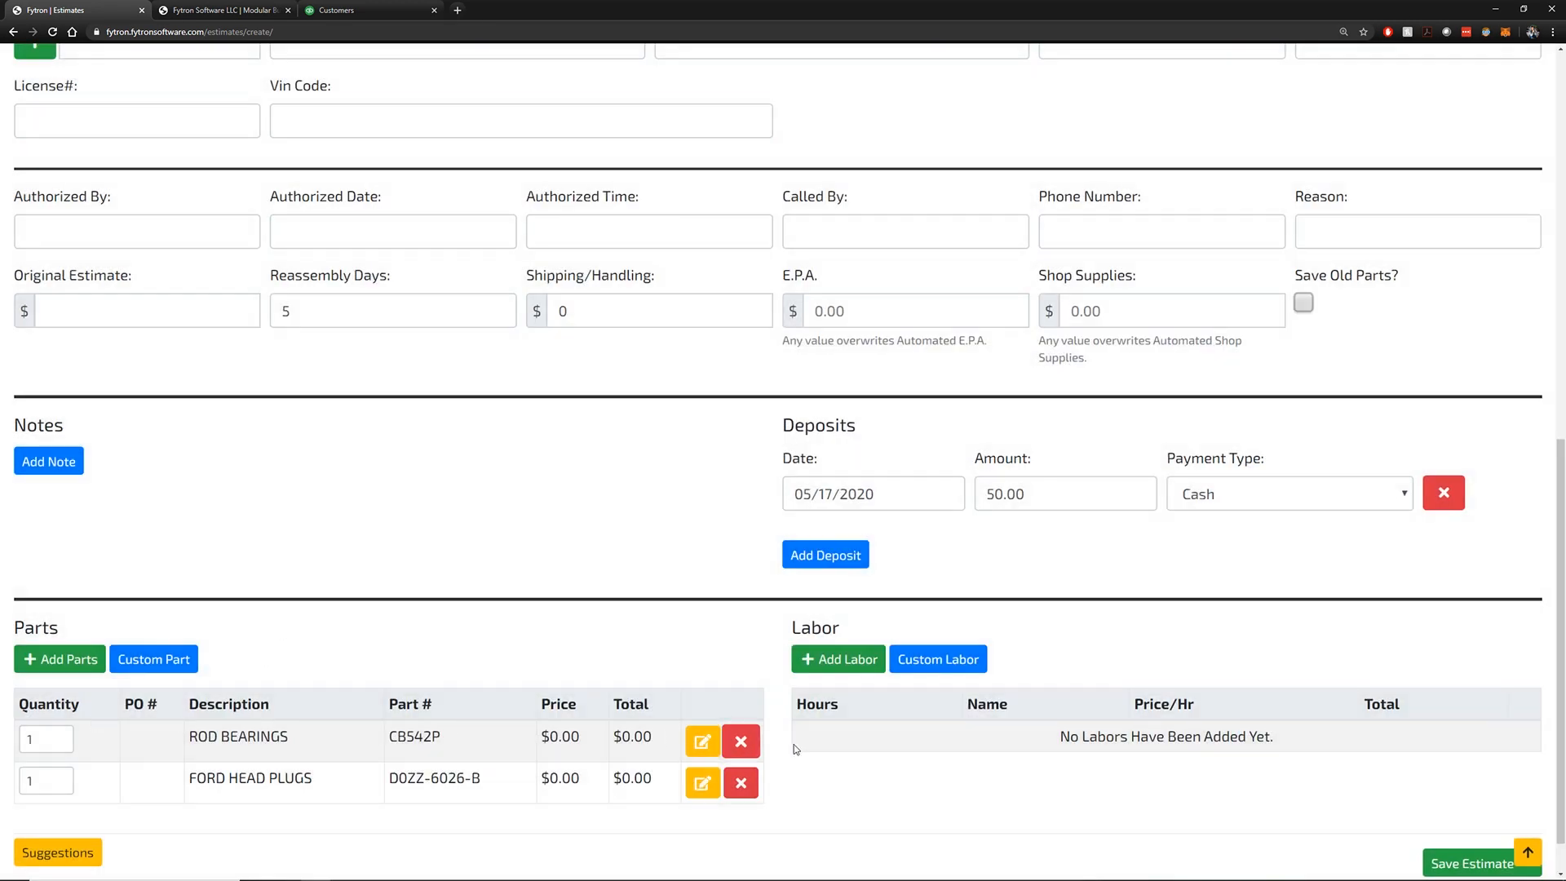
Set sale prices of 65 for ROD BEARINGS and 25 for FORD HEAD PLUGS
{"action": "left_click", "coordinate": [702, 741]}
{"action": "left_click", "coordinate": [832, 189]}
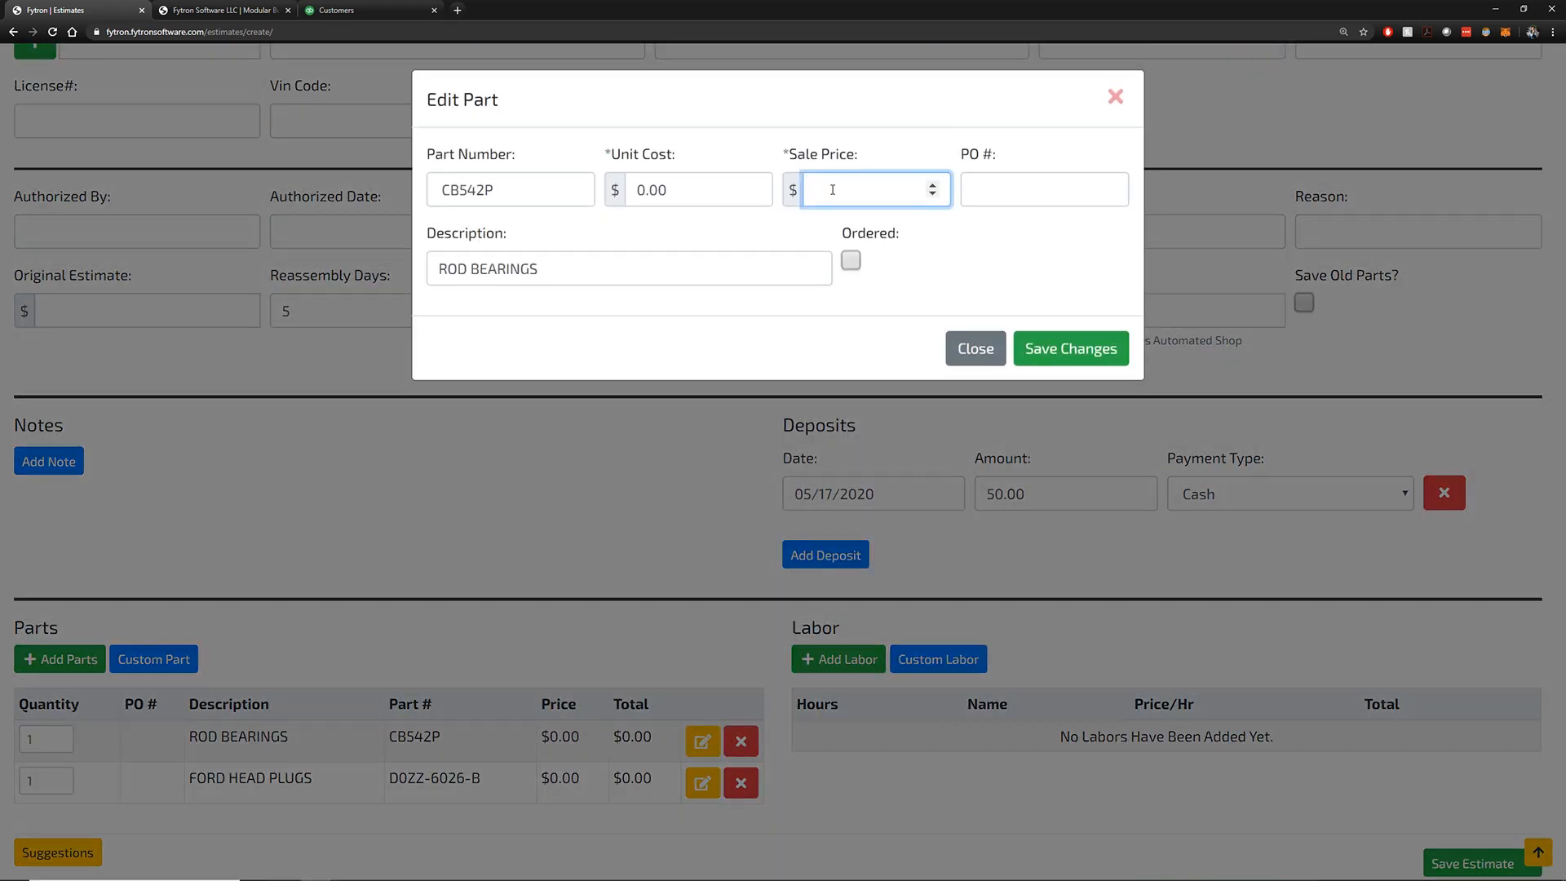
{"action": "type", "text": "65"}
{"action": "key", "text": "Tab"}
{"action": "left_click", "coordinate": [1032, 349]}
{"action": "left_click", "coordinate": [702, 782]}
{"action": "left_click", "coordinate": [864, 189]}
{"action": "type", "text": "25"}
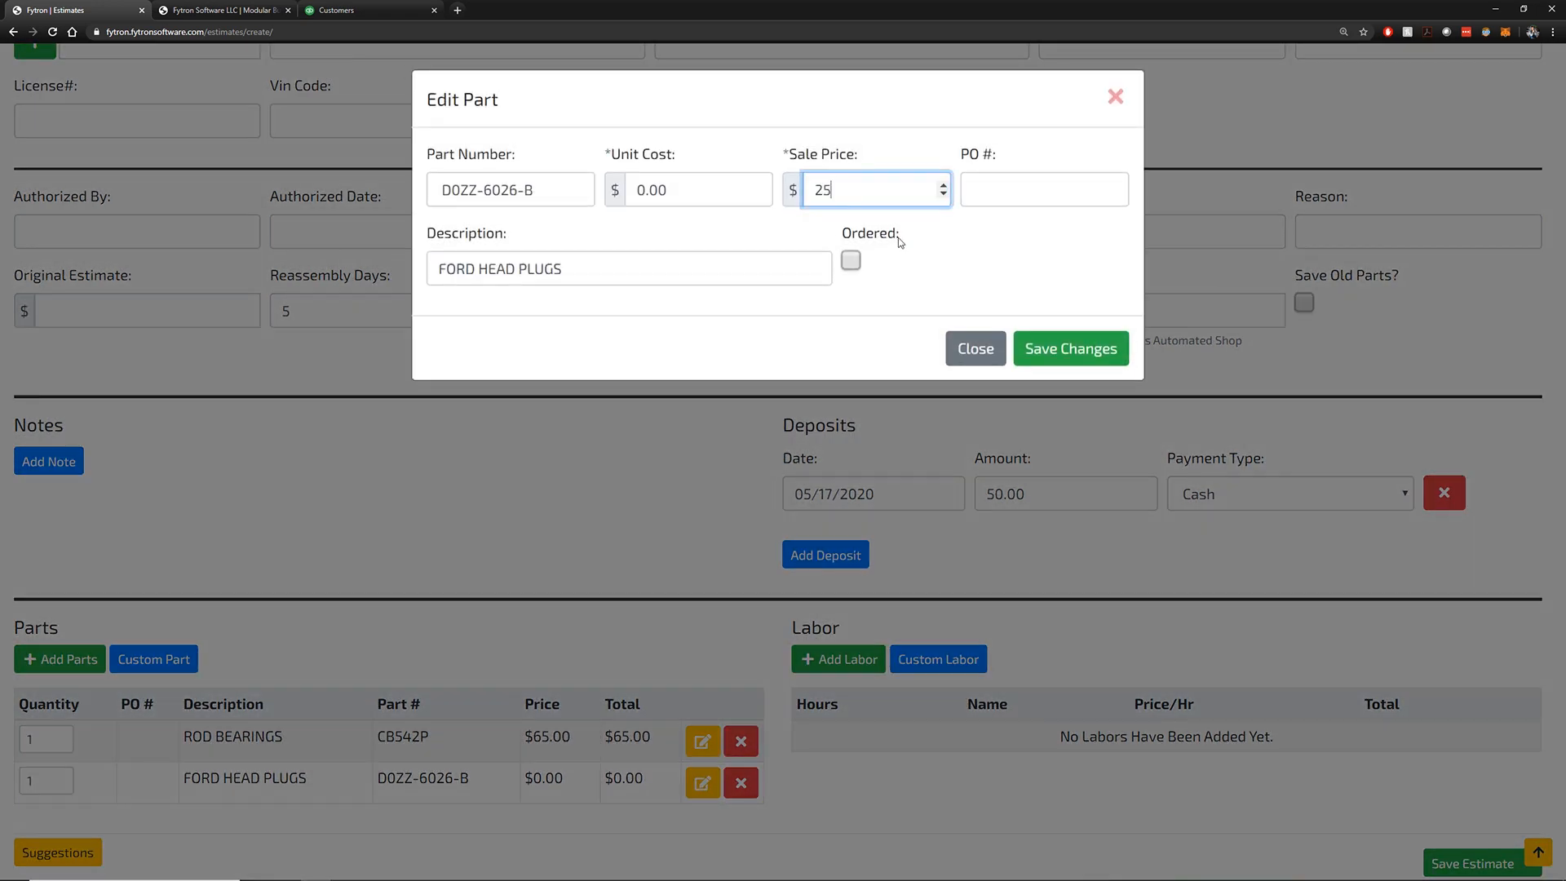
{"action": "left_click", "coordinate": [1071, 348]}
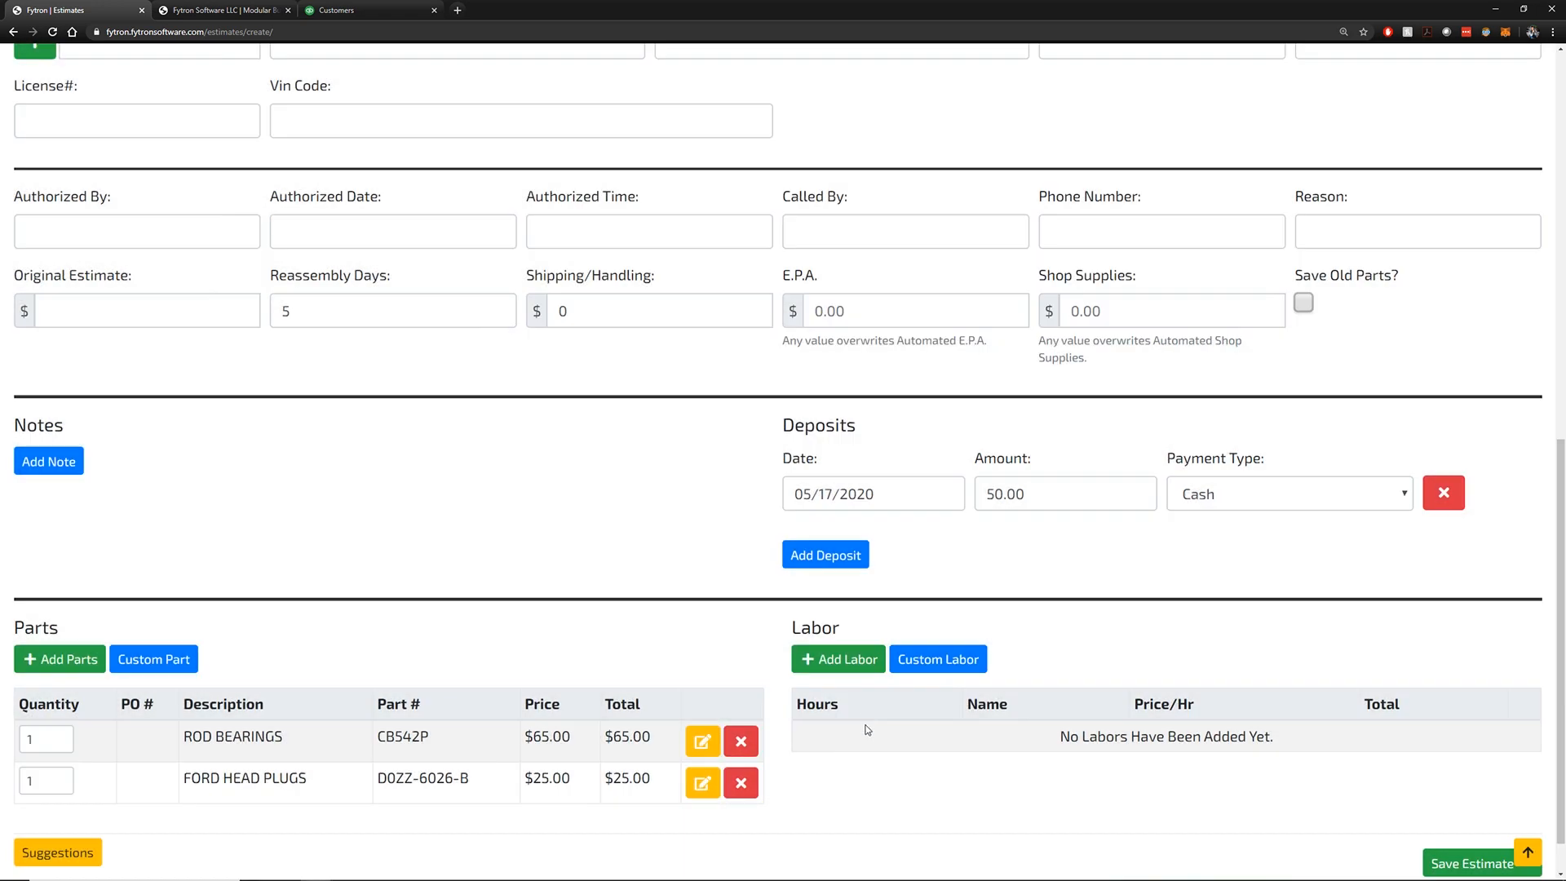
Add BLK-01 clean and mag block labor: 6 cylinder ($71.40) and cast-iron-only 10 cylinder ($102.00)
{"action": "left_click", "coordinate": [863, 668]}
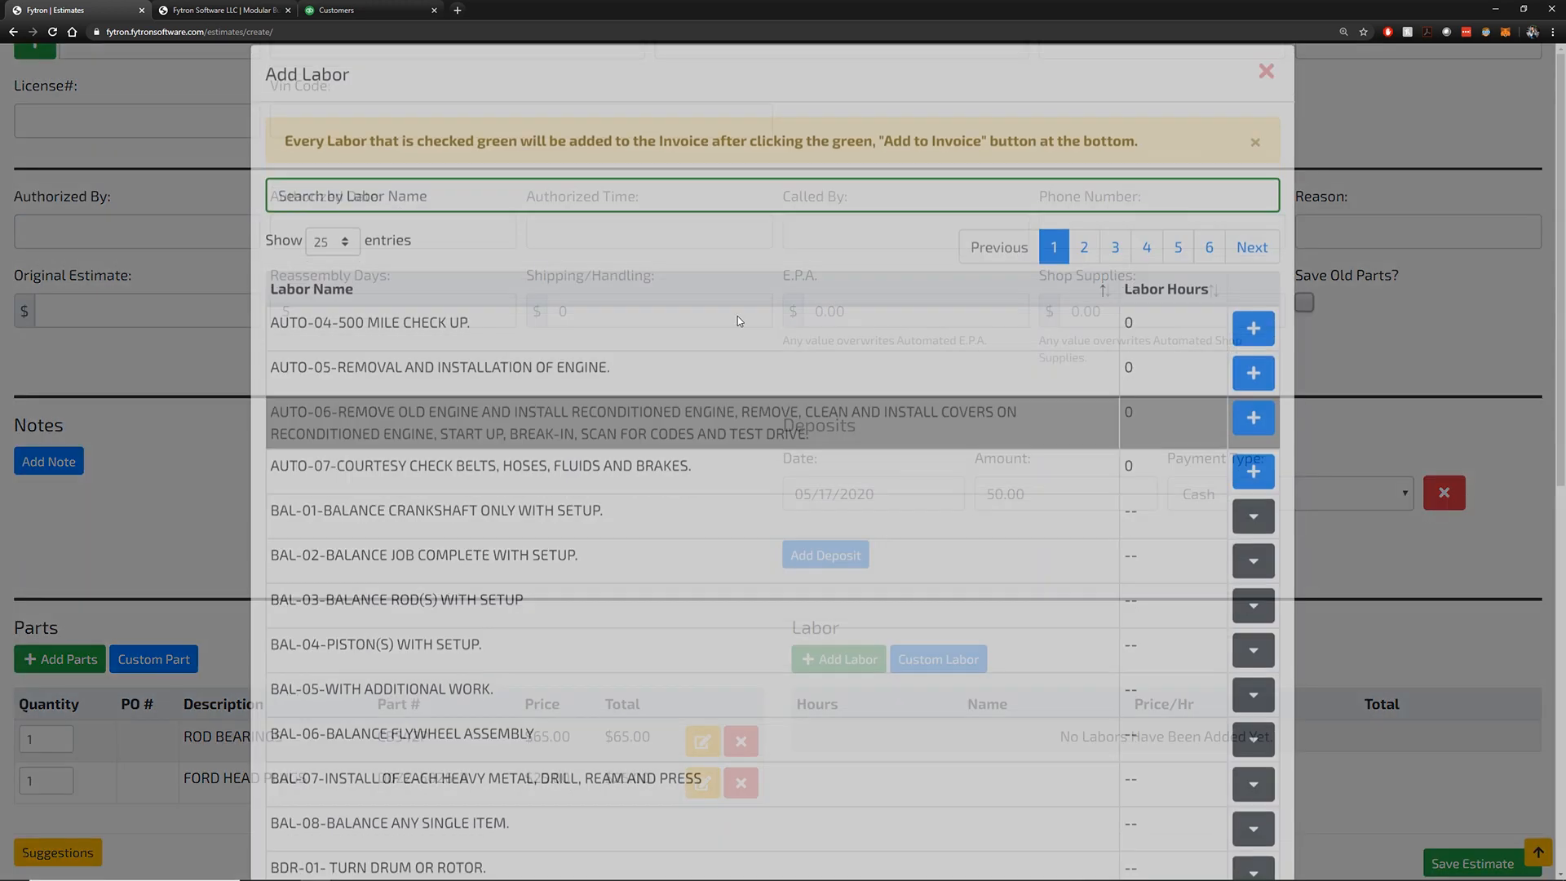
{"action": "scroll", "coordinate": [619, 546], "scroll_direction": "down", "scroll_amount": 1}
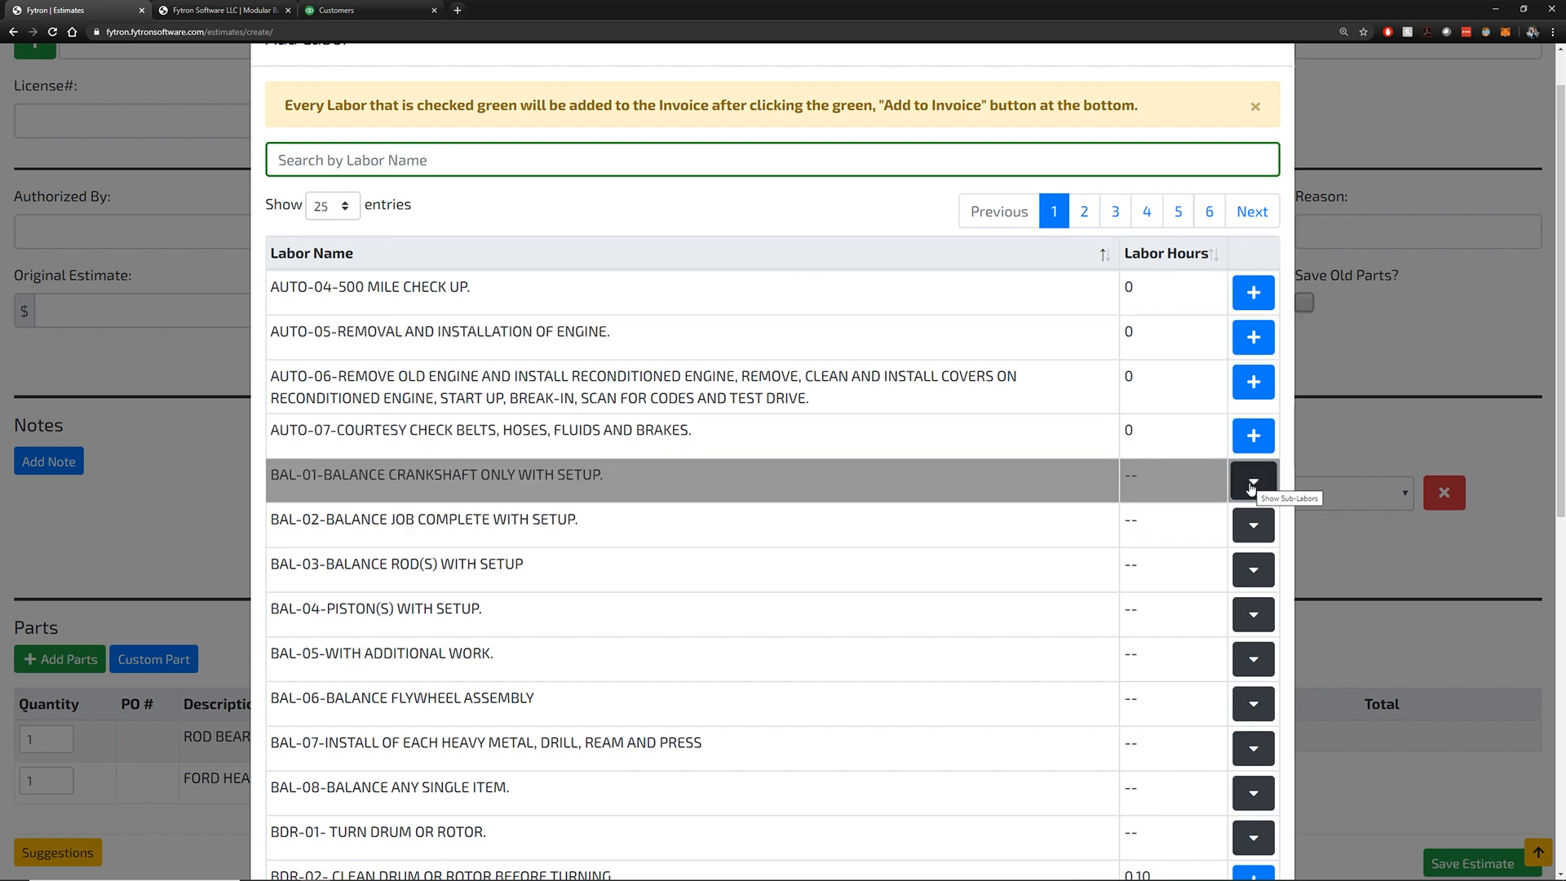
{"action": "left_click", "coordinate": [668, 163]}
{"action": "type", "text": "BLK"}
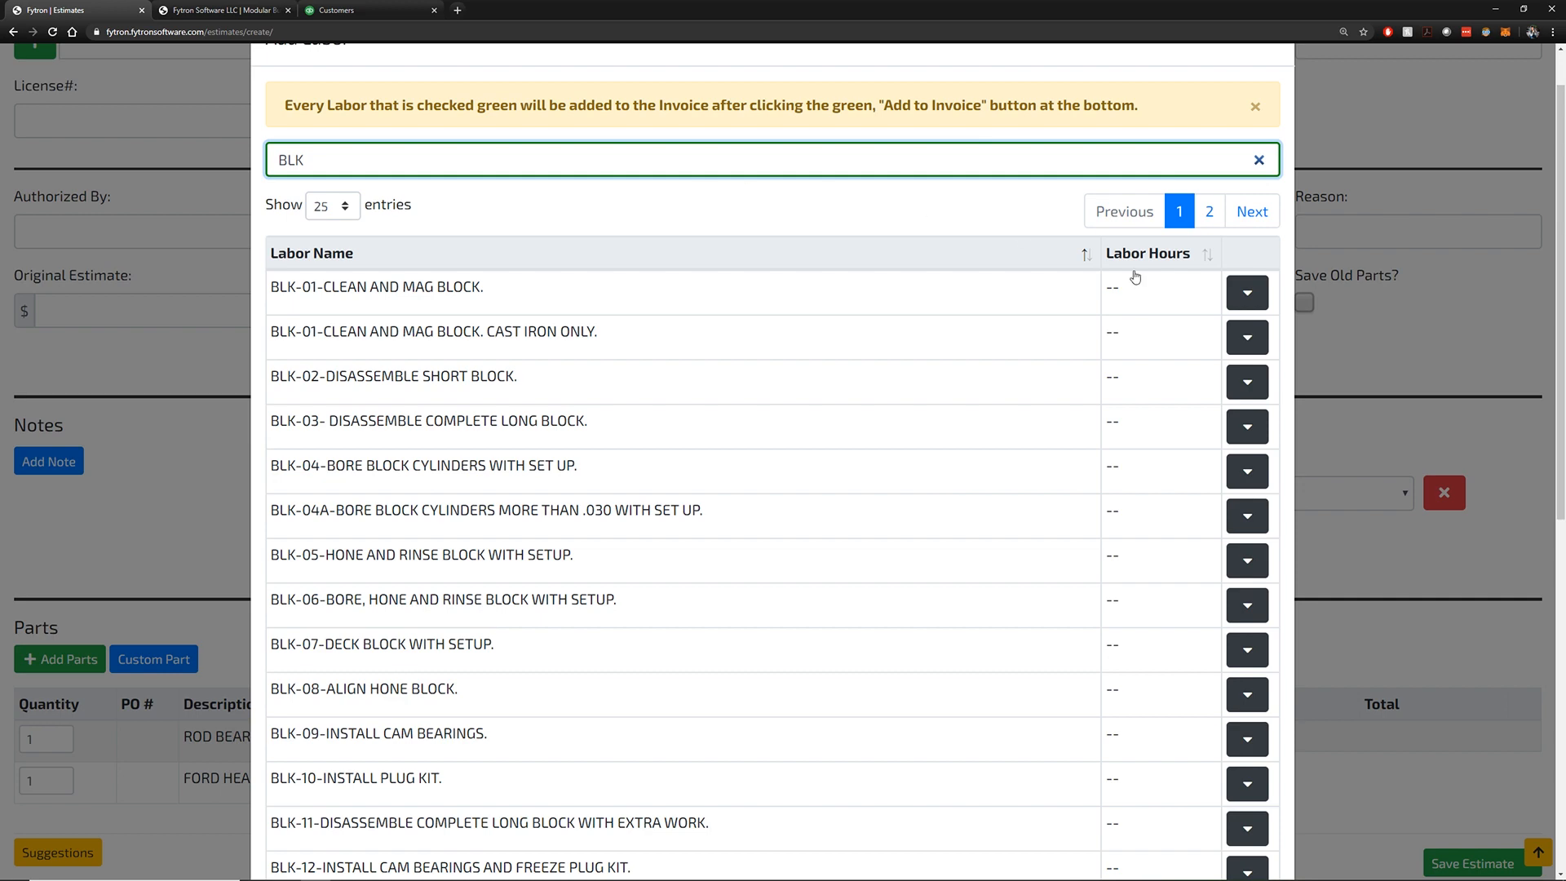
{"action": "left_click", "coordinate": [1247, 292]}
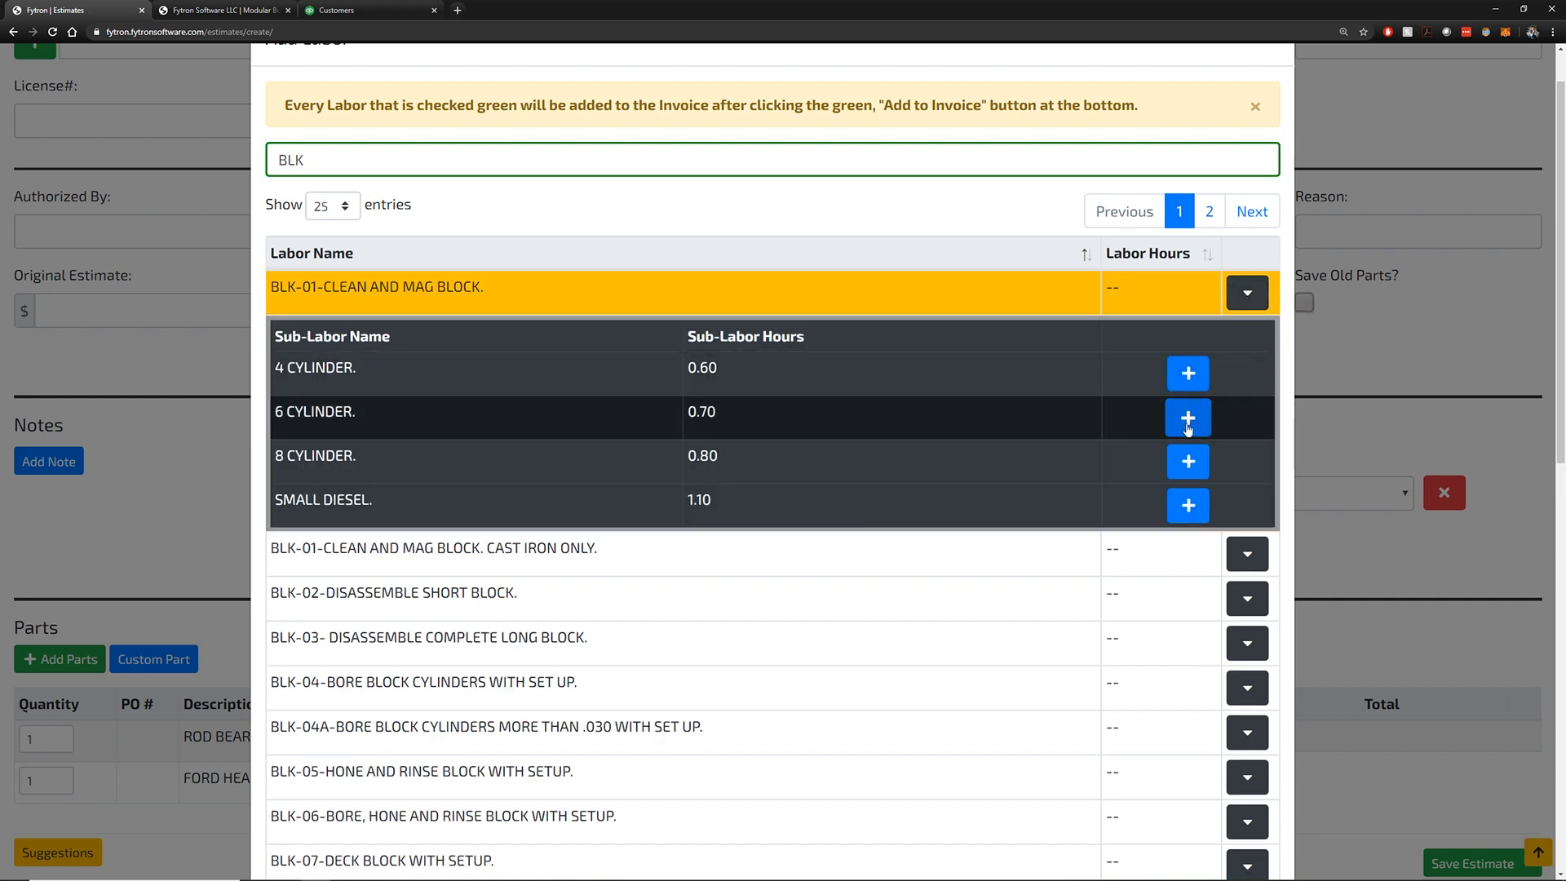
{"action": "left_click", "coordinate": [1189, 420]}
{"action": "left_click", "coordinate": [1248, 338]}
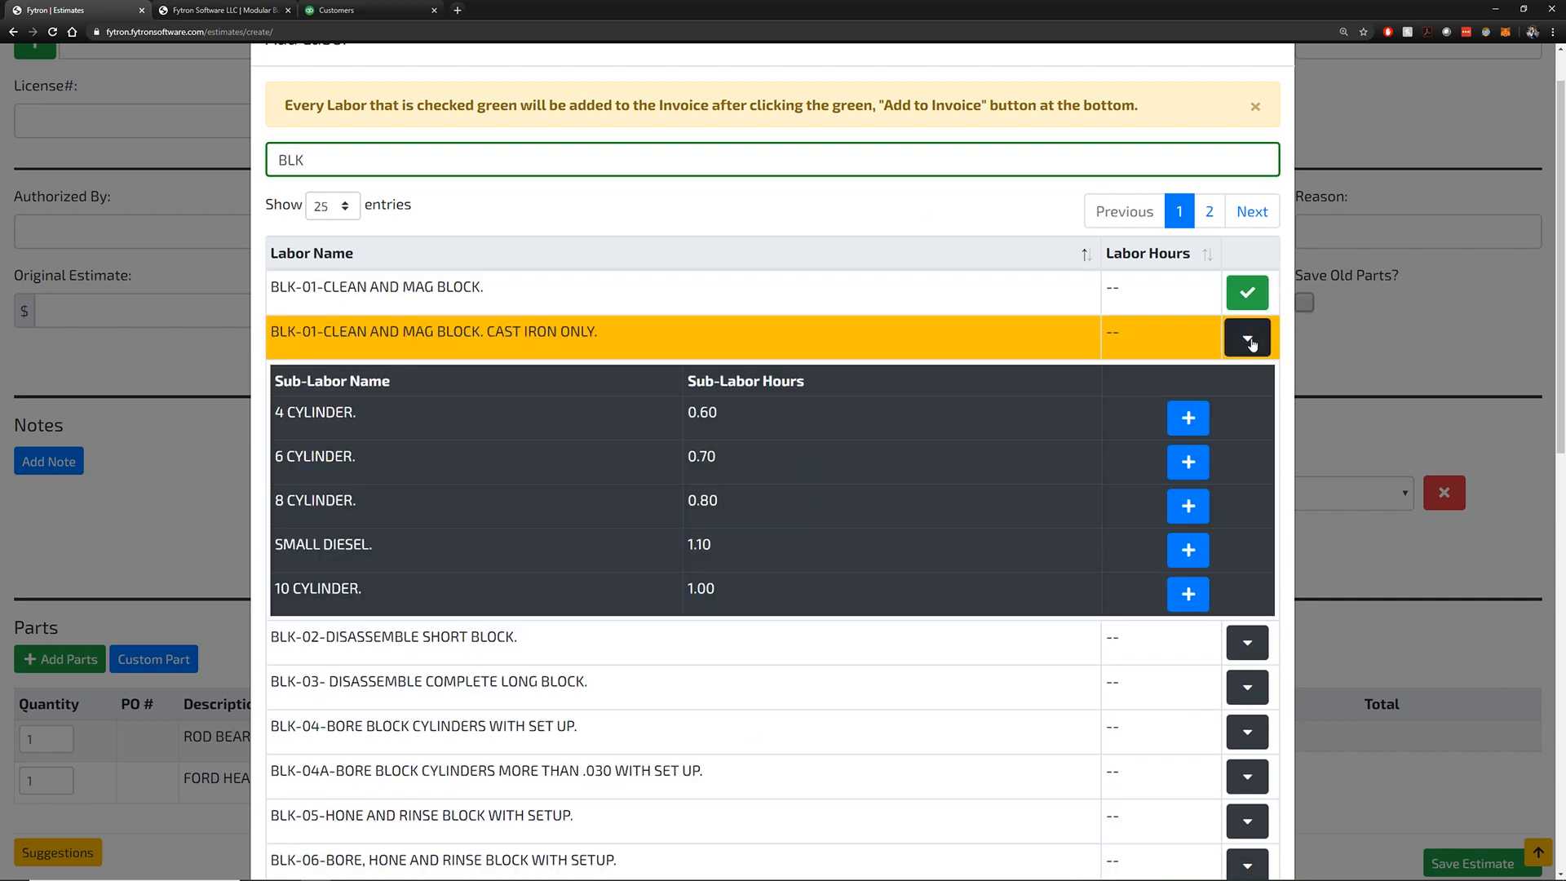
{"action": "left_click", "coordinate": [1188, 592]}
{"action": "scroll", "coordinate": [1207, 693], "scroll_direction": "down", "scroll_amount": 9}
{"action": "left_click", "coordinate": [1232, 825]}
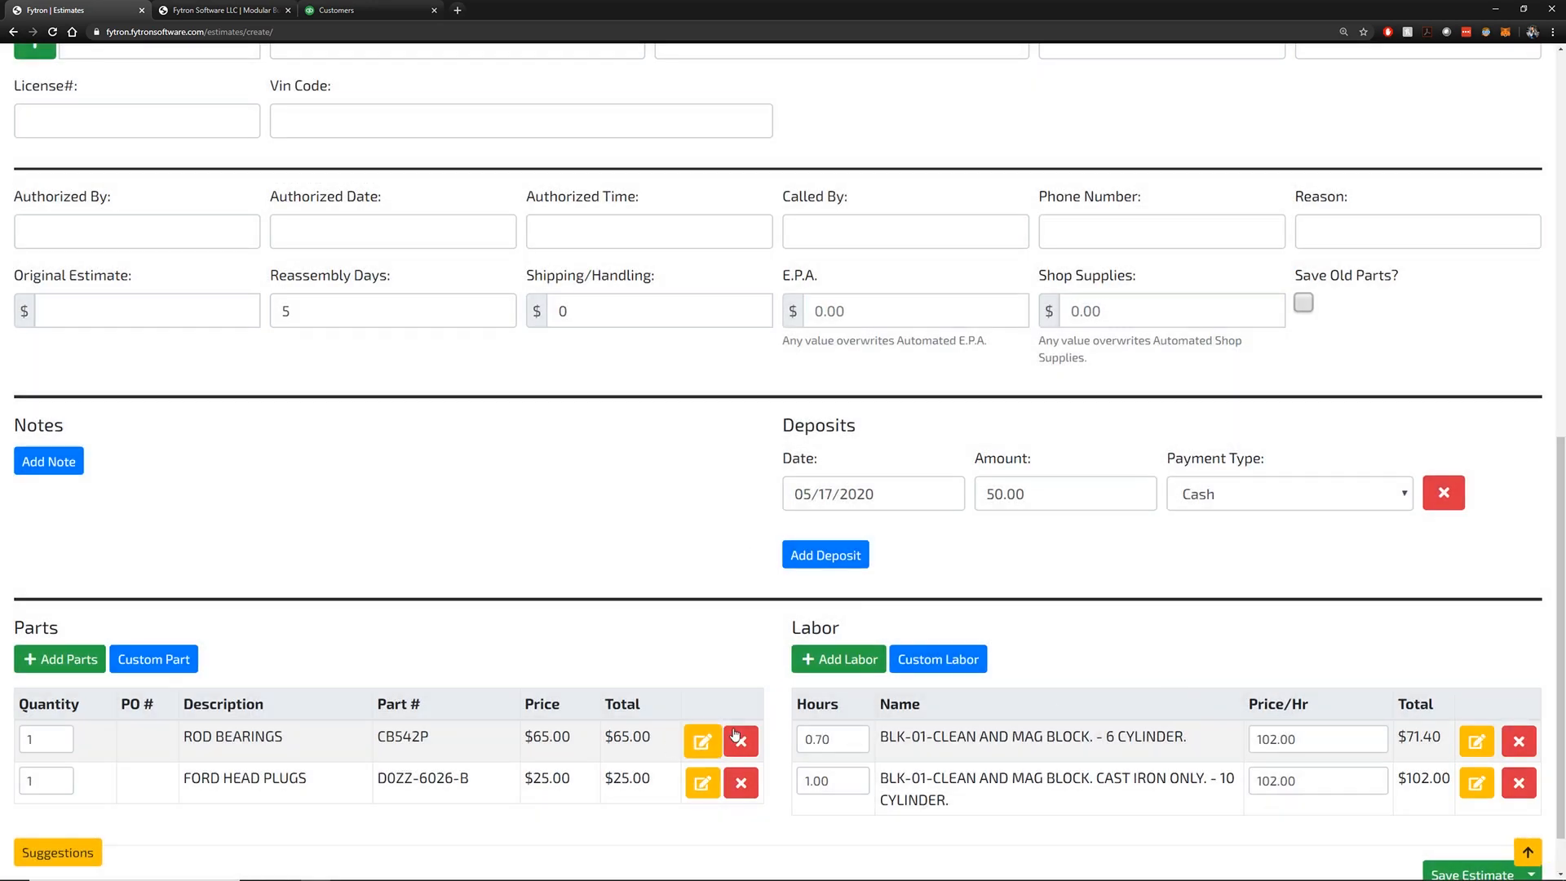
Enter shipping/handling 50.00, E.P.A. 5.68 and shop supplies 10.00 on the estimate
{"action": "left_click", "coordinate": [624, 313]}
{"action": "type", "text": "50.00"}
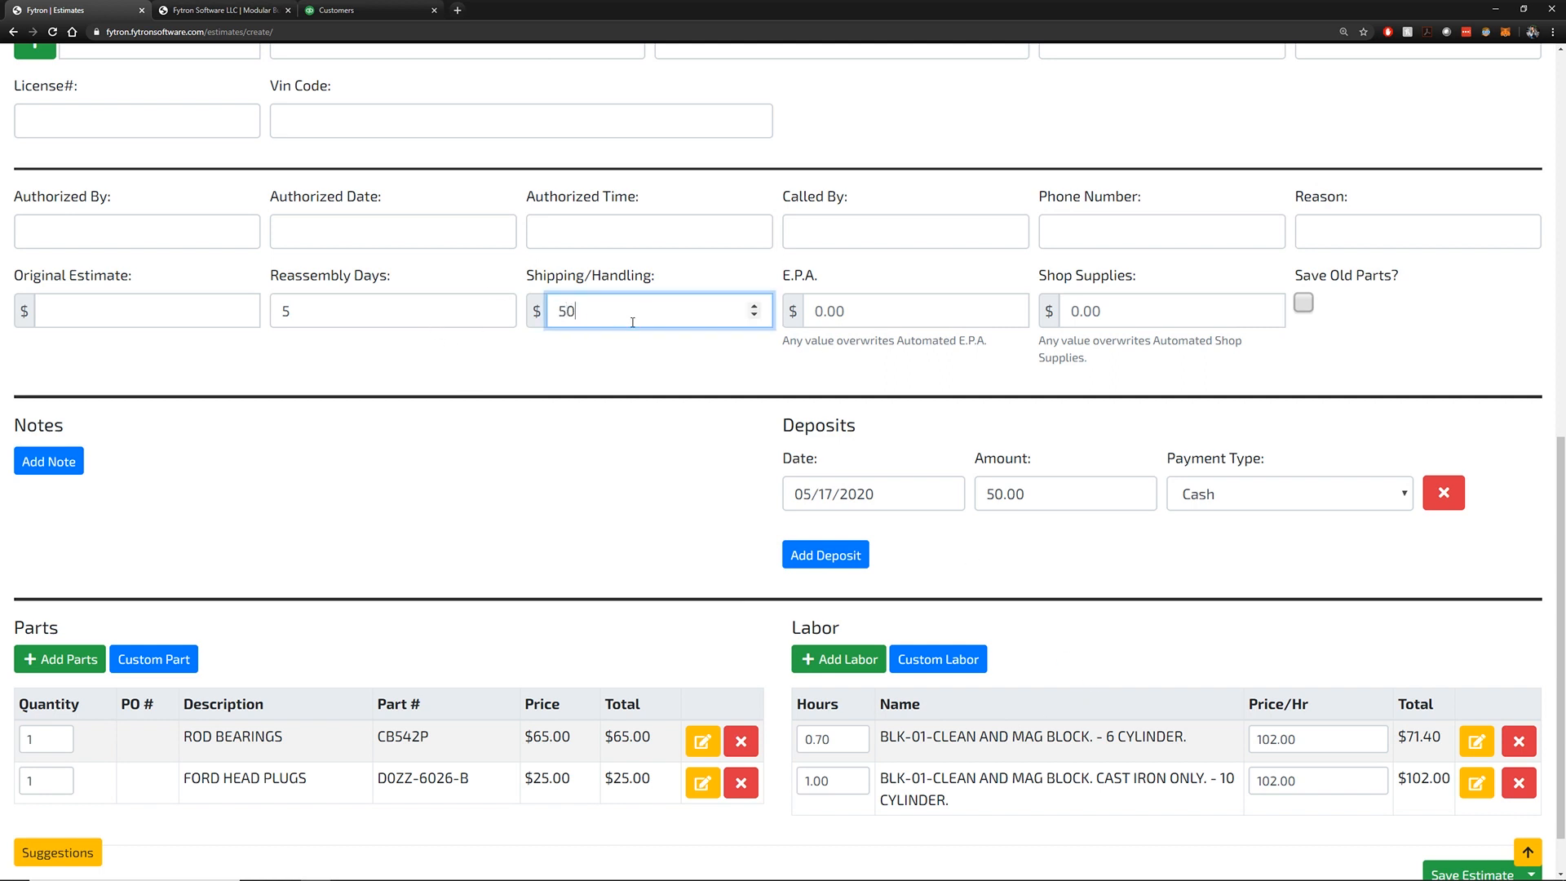
{"action": "key", "text": "Tab"}
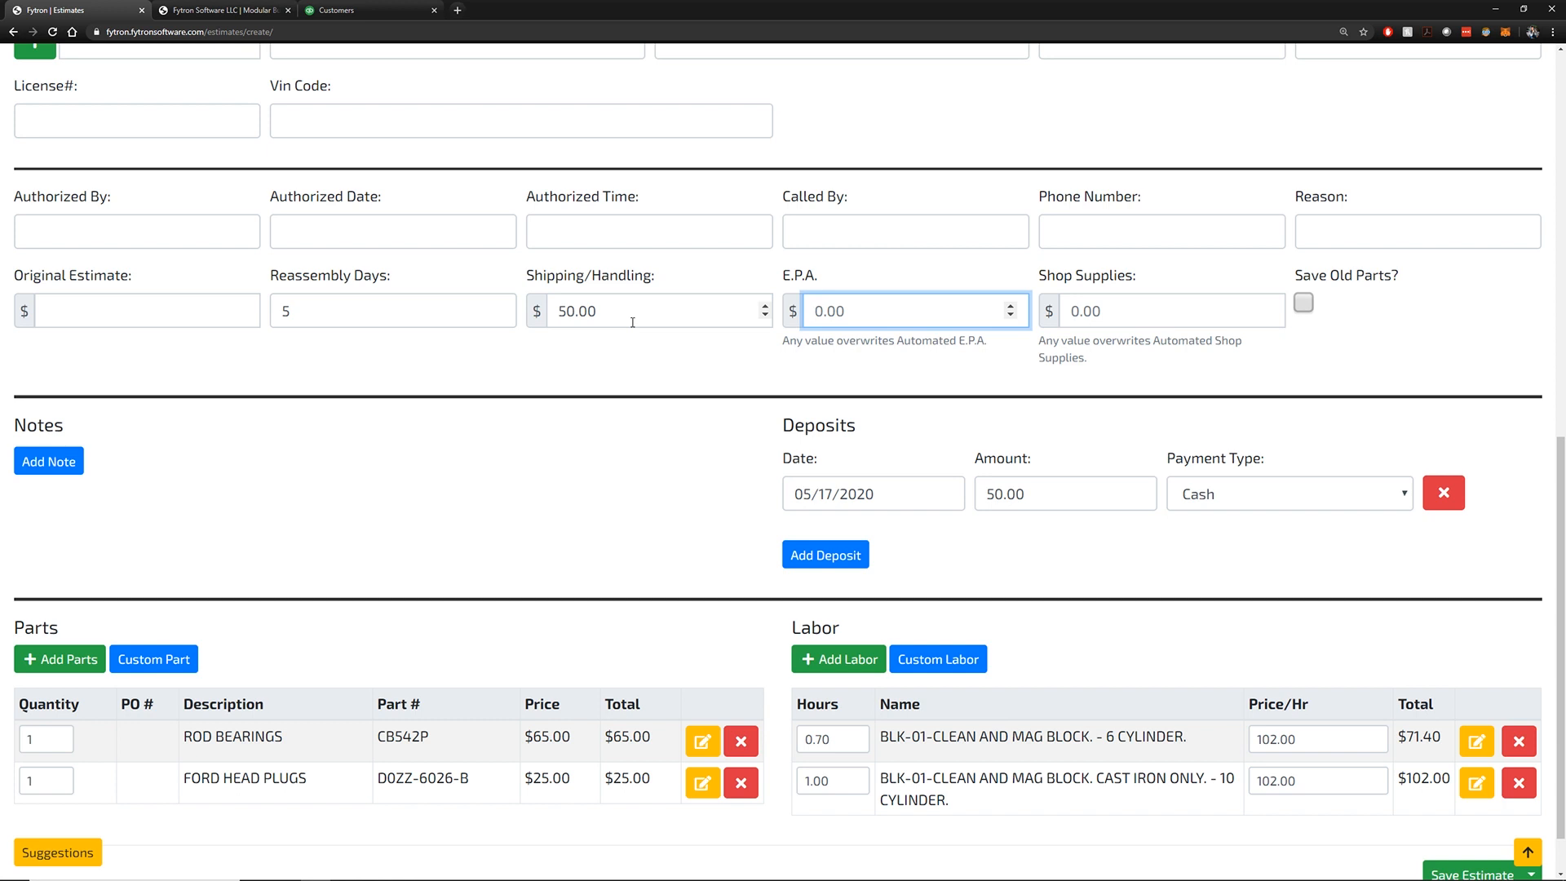
{"action": "type", "text": "5.68"}
{"action": "left_click", "coordinate": [1118, 312]}
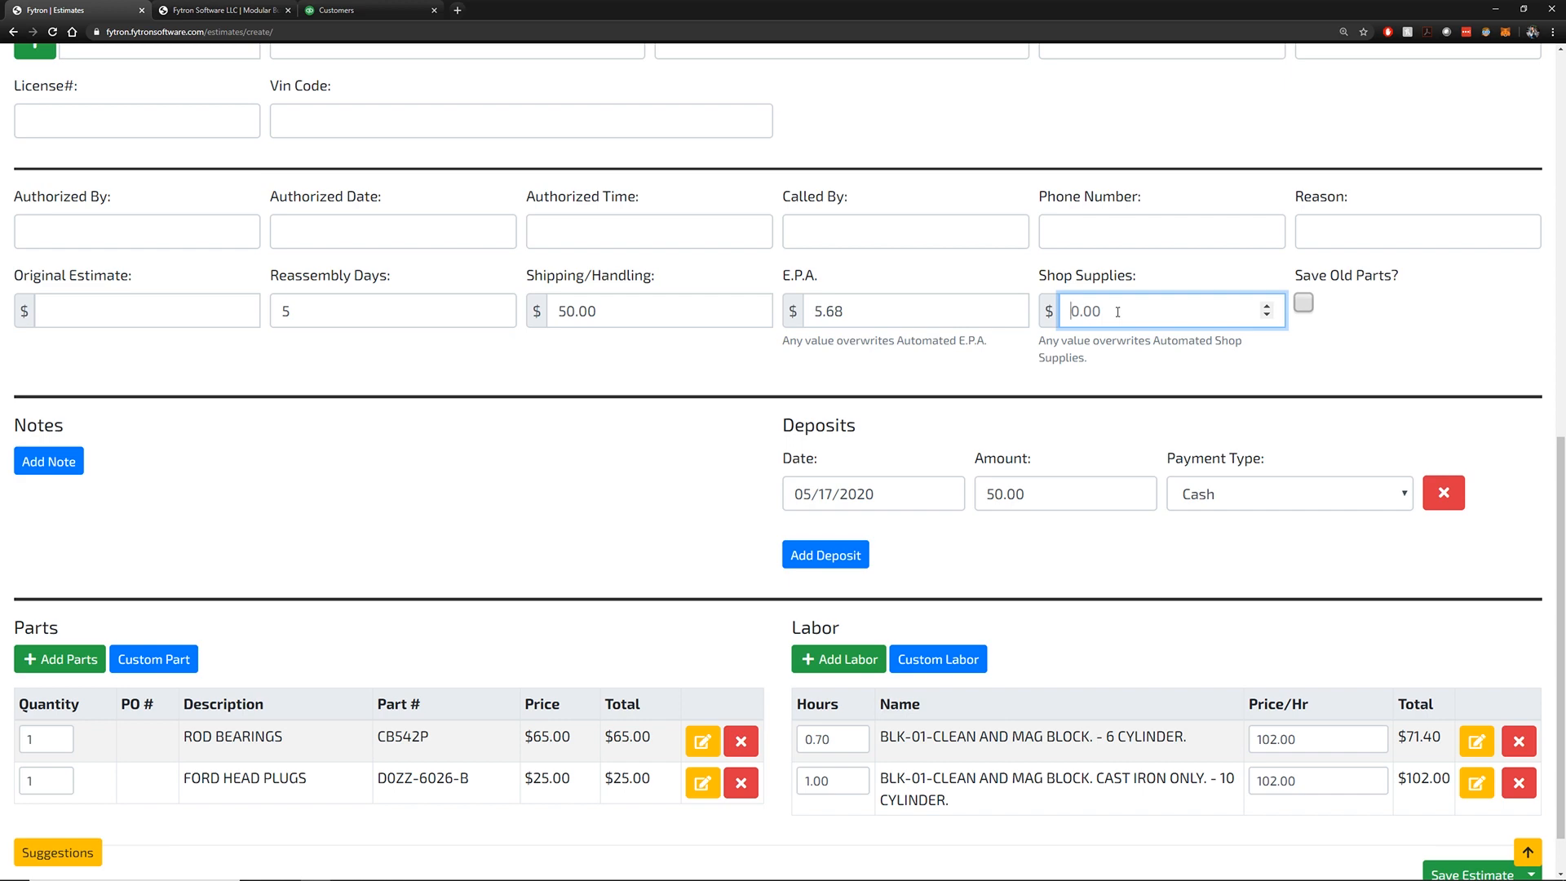
{"action": "type", "text": "10"}
{"action": "scroll", "coordinate": [1069, 397], "scroll_direction": "up", "scroll_amount": 10}
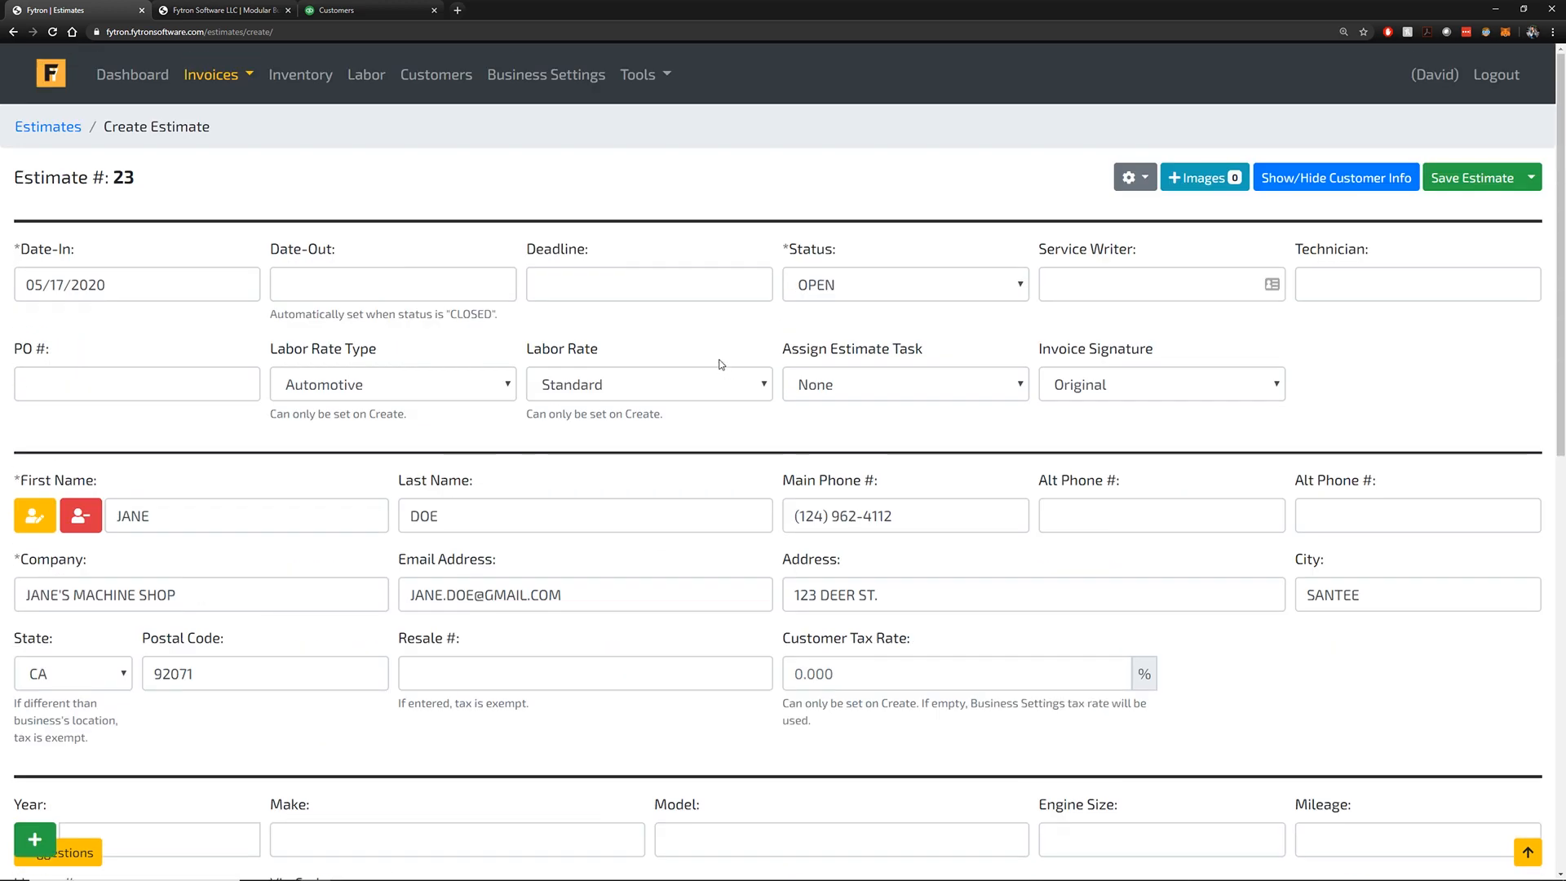
Check the default shop supplies and E.P.A. settings in Business Settings, then return to the estimate
{"action": "right_click", "coordinate": [519, 77]}
{"action": "left_click", "coordinate": [562, 88]}
{"action": "key", "text": "ctrl+Tab"}
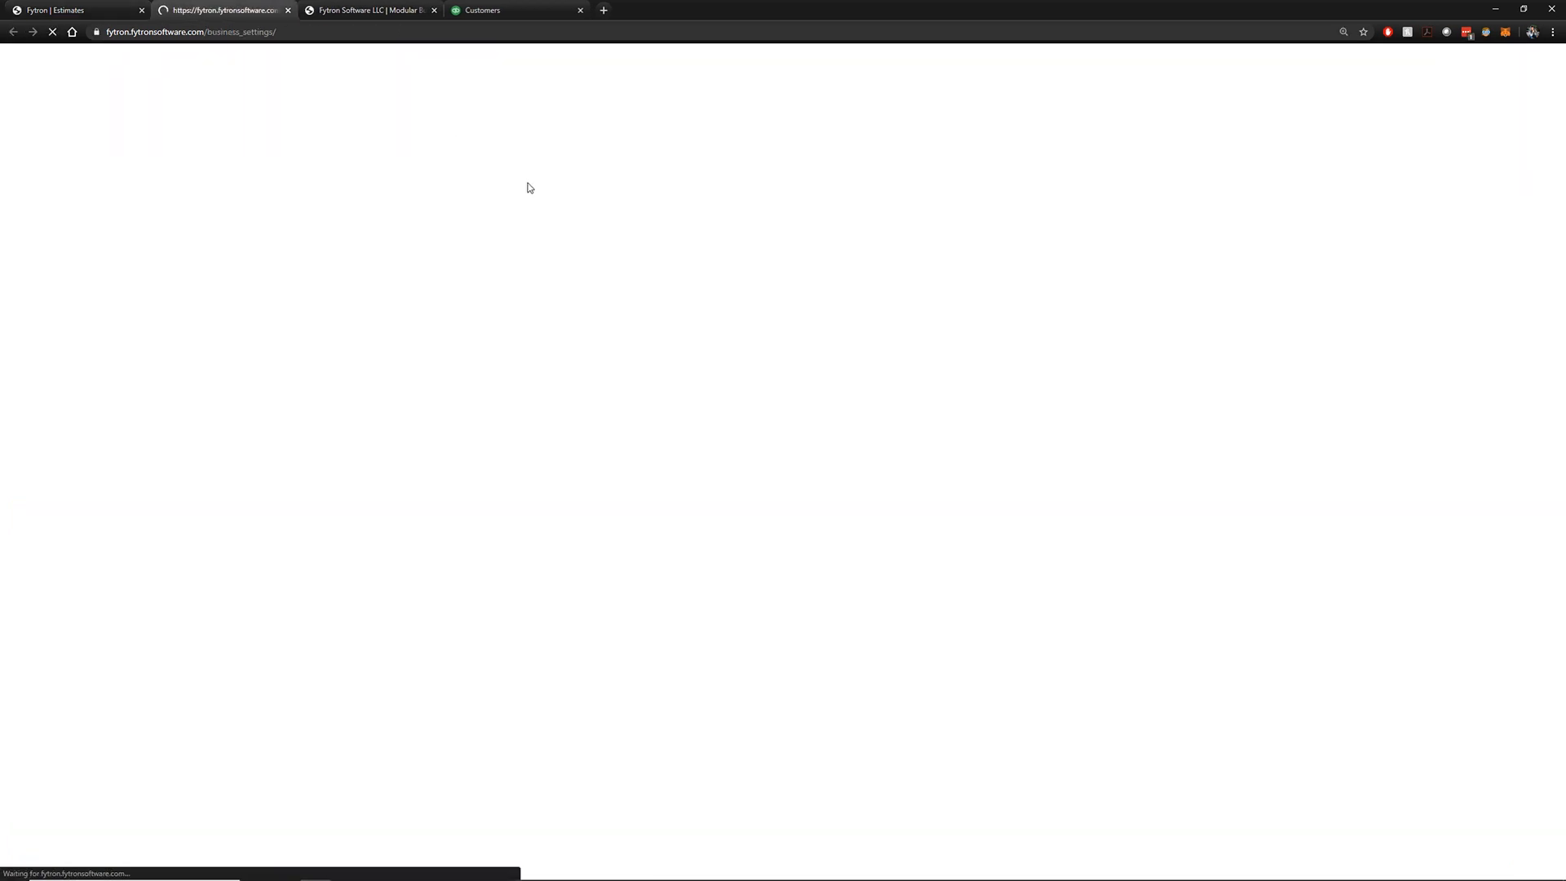
{"action": "left_click", "coordinate": [1129, 413]}
{"action": "left_click", "coordinate": [829, 416]}
{"action": "left_click", "coordinate": [1129, 379]}
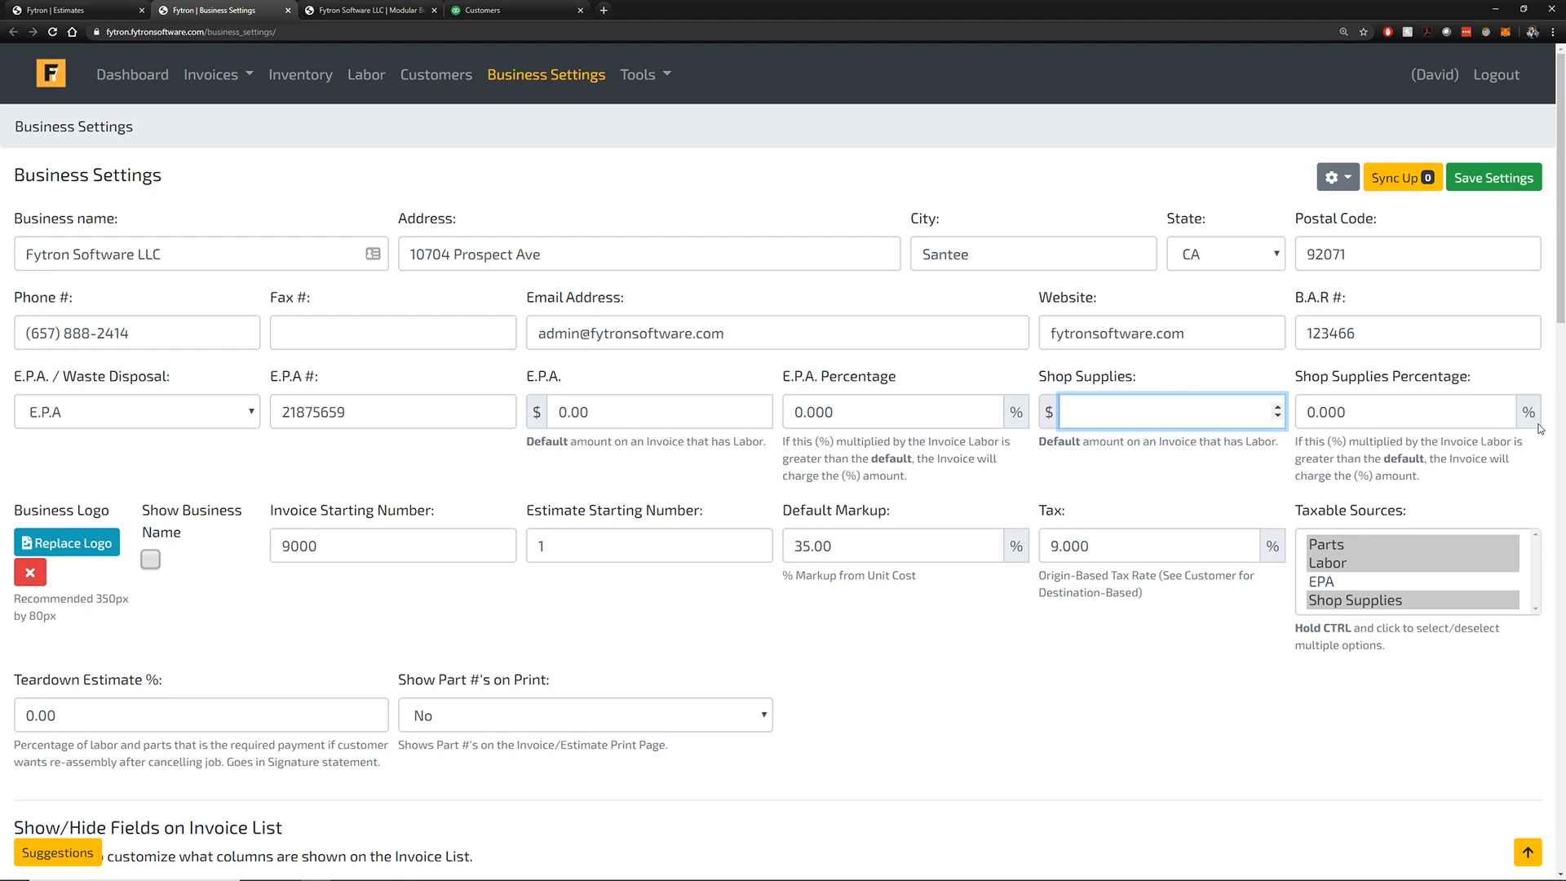
{"action": "left_click", "coordinate": [1434, 407]}
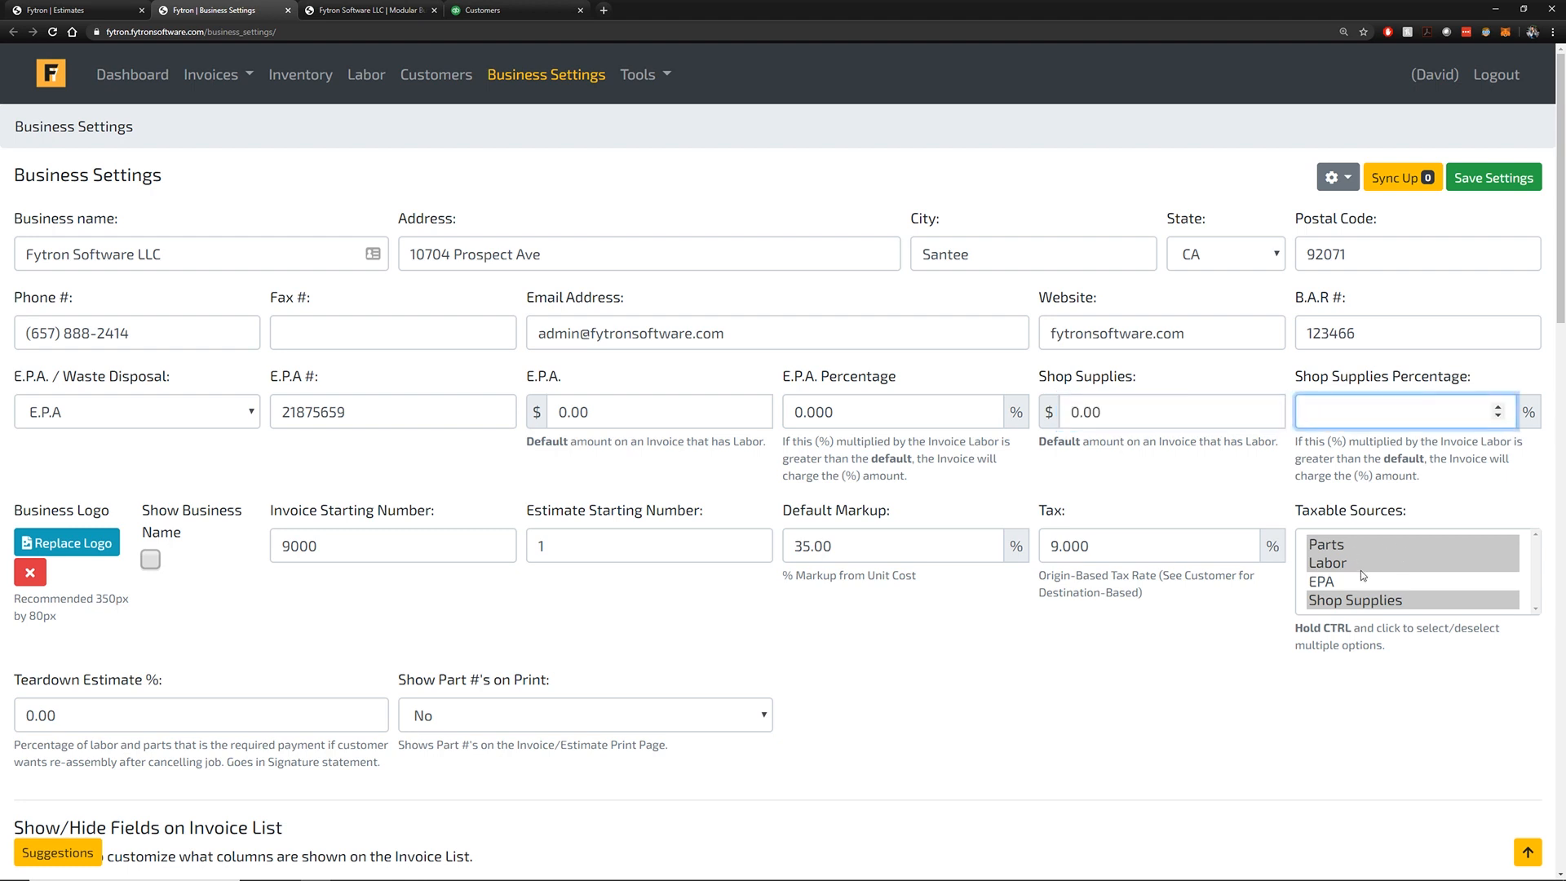
{"action": "left_click", "coordinate": [96, 8]}
{"action": "scroll", "coordinate": [1500, 374], "scroll_direction": "down", "scroll_amount": 12}
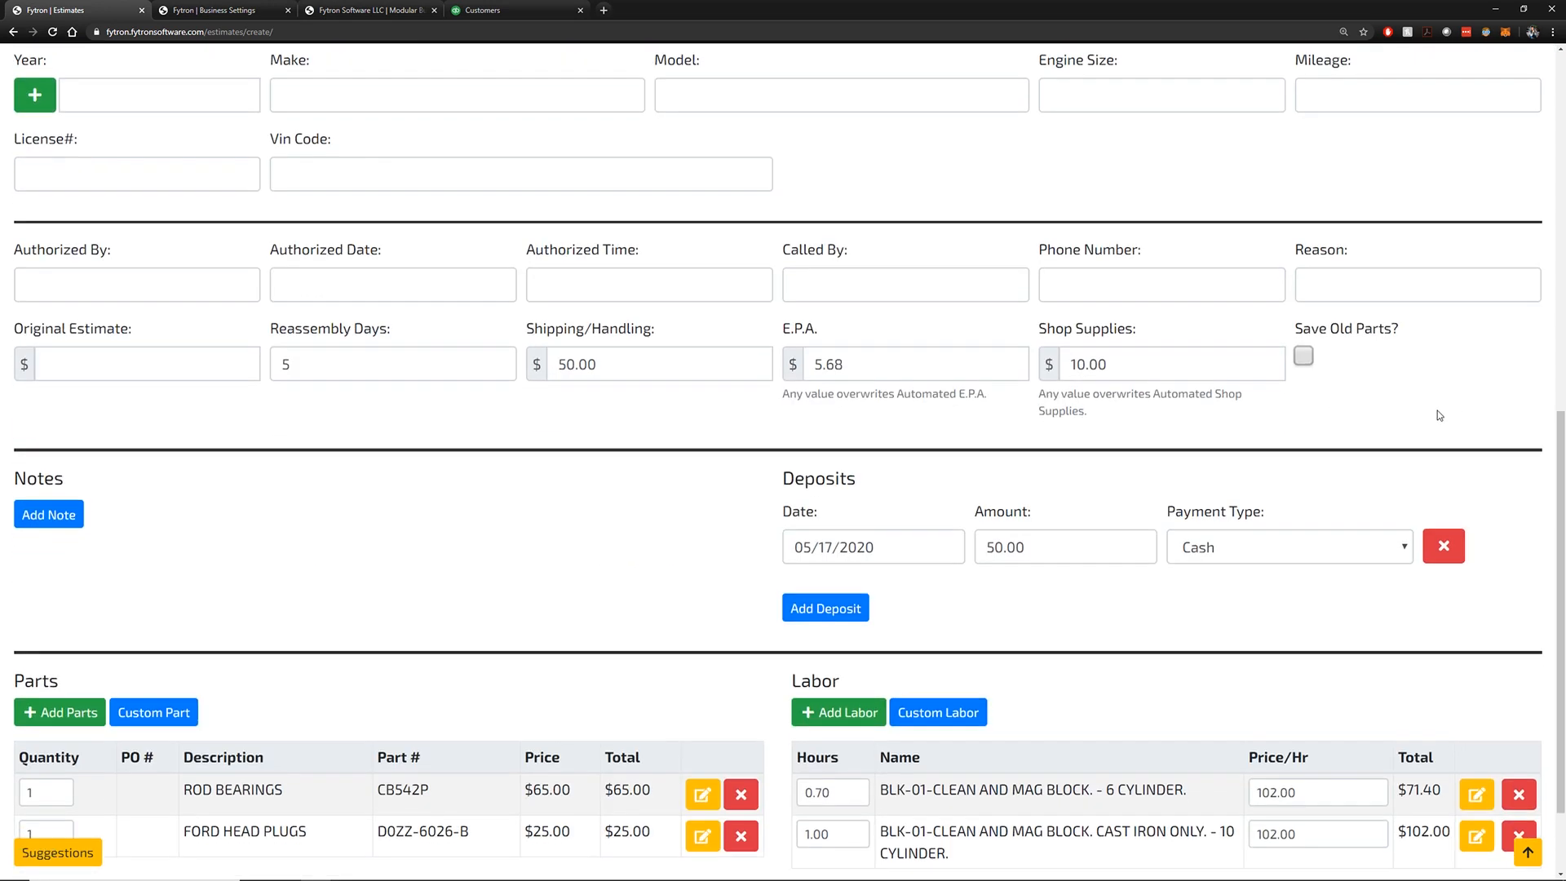
Check the customer tax rate, then save the new estimate
{"action": "scroll", "coordinate": [1403, 435], "scroll_direction": "up", "scroll_amount": 5}
{"action": "scroll", "coordinate": [1383, 437], "scroll_direction": "down", "scroll_amount": 1}
{"action": "left_click", "coordinate": [1114, 121]}
{"action": "left_click", "coordinate": [1271, 232]}
{"action": "scroll", "coordinate": [1271, 231], "scroll_direction": "down", "scroll_amount": 4}
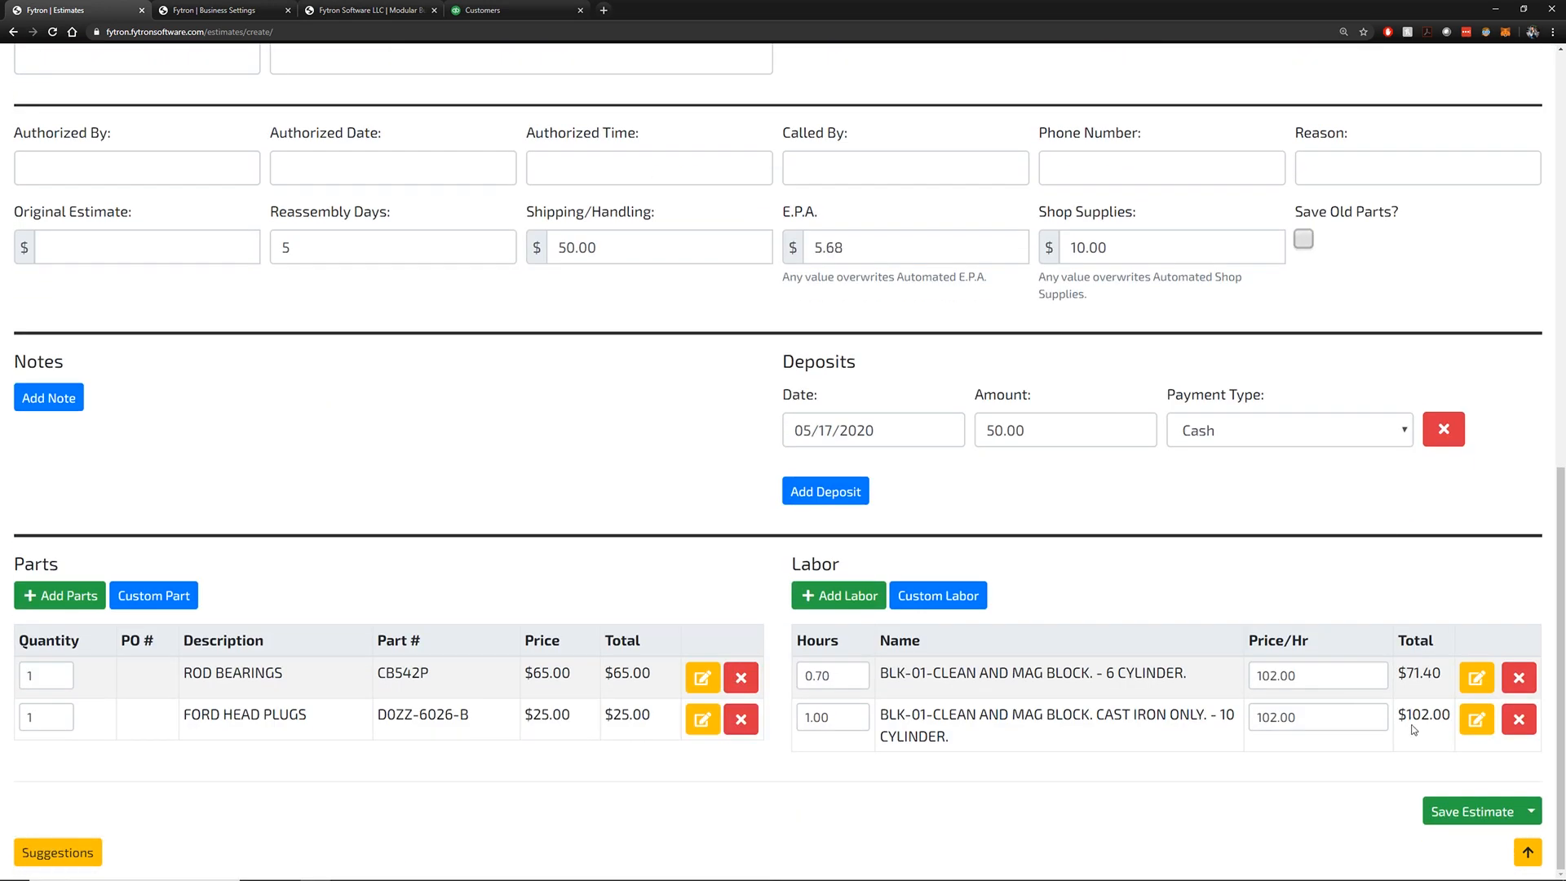
{"action": "left_click", "coordinate": [1458, 811]}
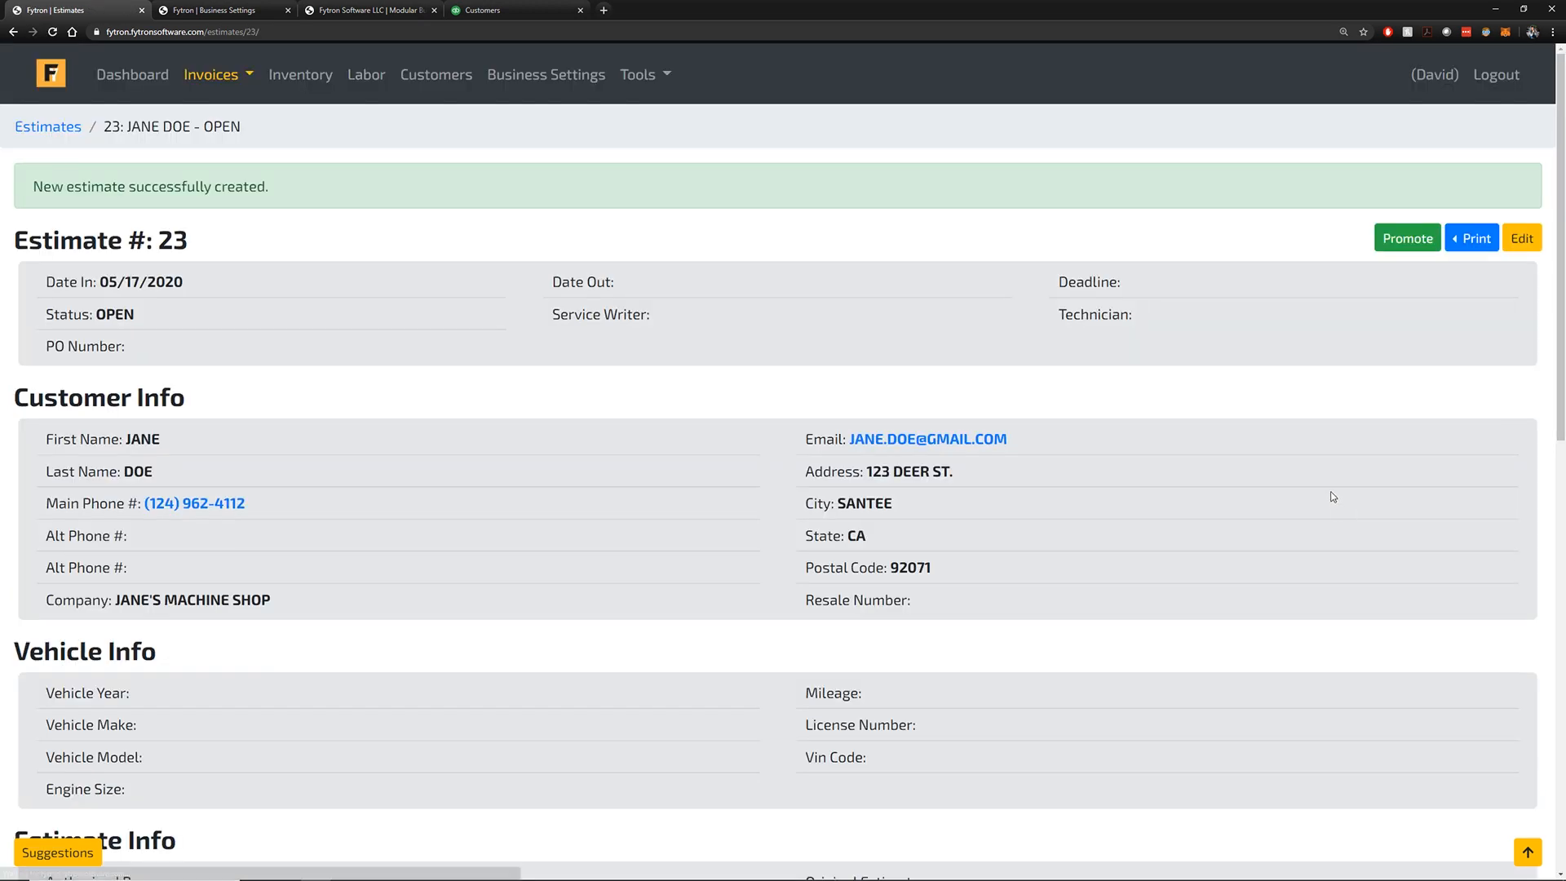
Review Estimate #23's totals: $90.00 products, $173.40 labor, $353.69 total and $303.69 due
{"action": "scroll", "coordinate": [1313, 480], "scroll_direction": "down", "scroll_amount": 3}
{"action": "scroll", "coordinate": [1309, 480], "scroll_direction": "down", "scroll_amount": 6}
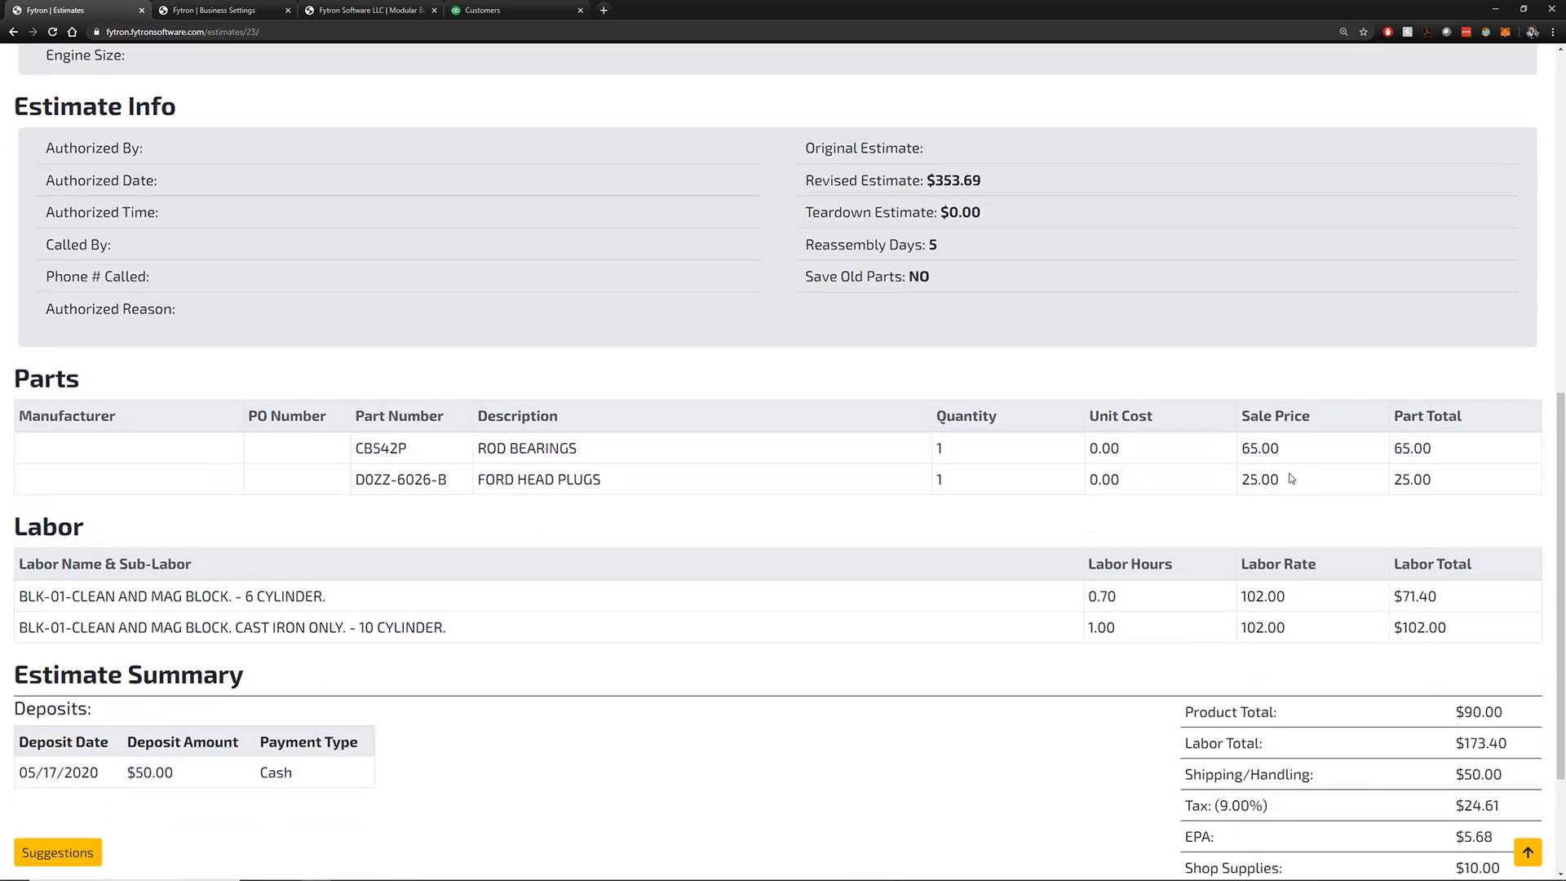
{"action": "scroll", "coordinate": [1291, 477], "scroll_direction": "down", "scroll_amount": 2}
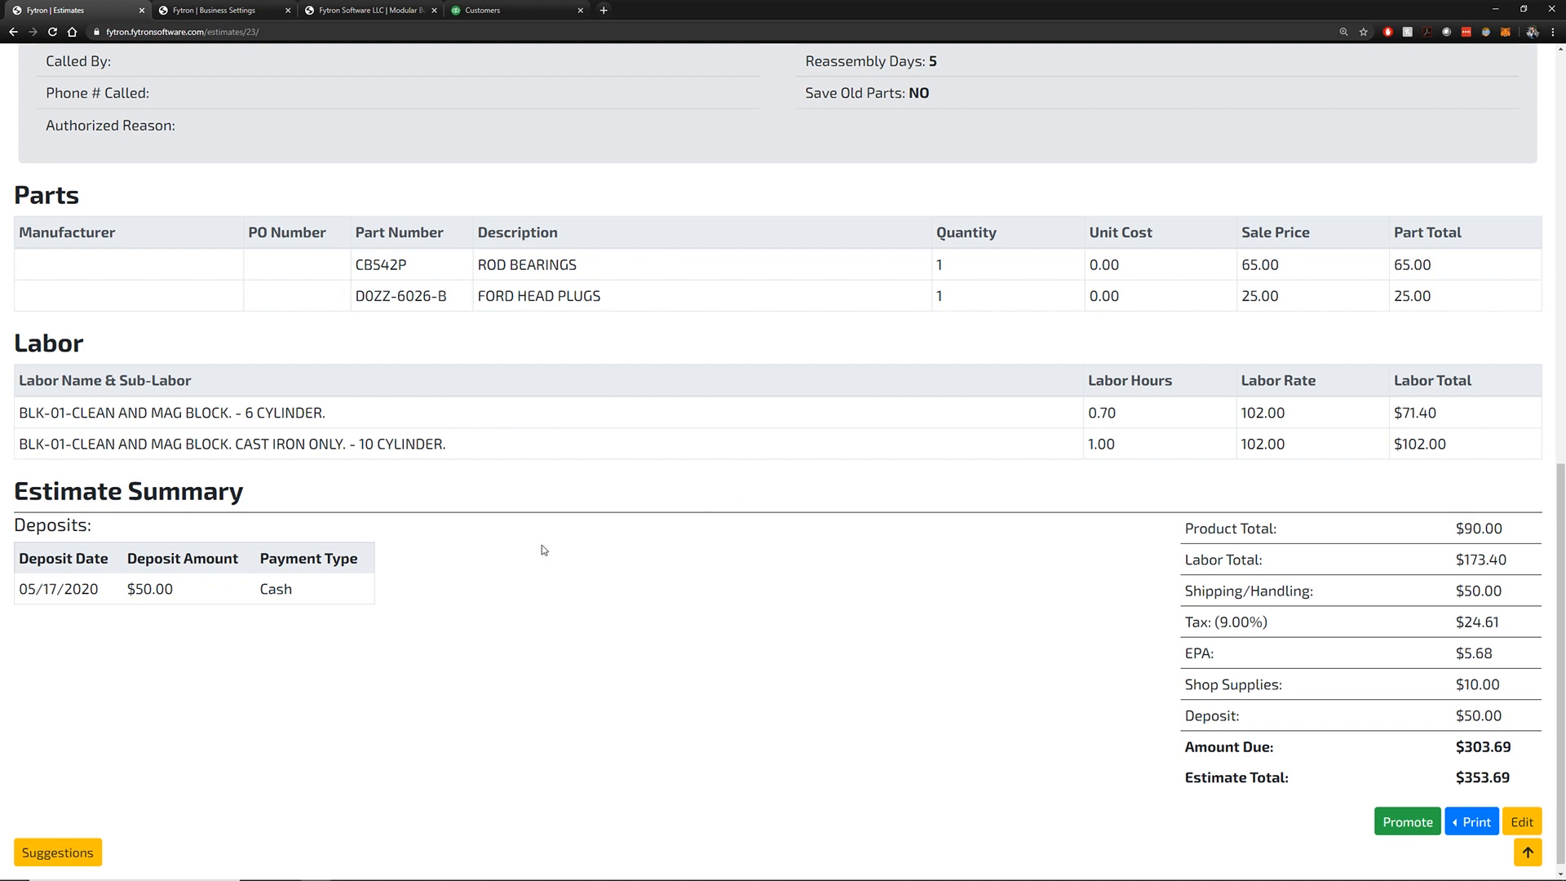
{"action": "left_click_drag", "start_coordinate": [1505, 535], "coordinate": [1456, 560]}
{"action": "left_click", "coordinate": [1511, 561]}
{"action": "left_click", "coordinate": [1497, 591]}
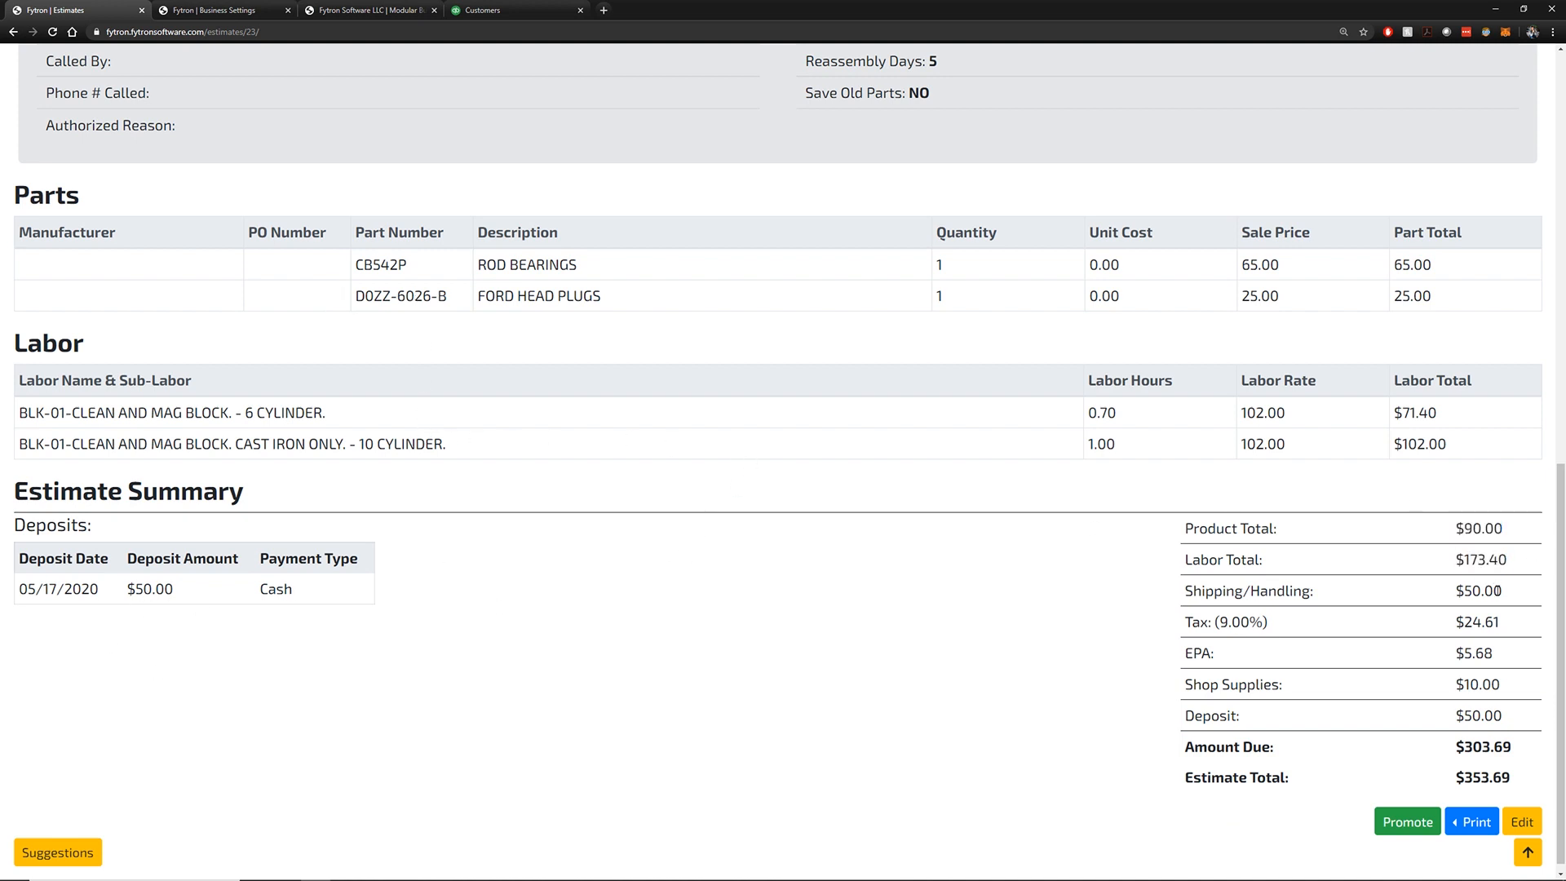
{"action": "left_click", "coordinate": [1507, 647]}
{"action": "left_click_drag", "start_coordinate": [1514, 749], "coordinate": [1460, 773]}
{"action": "left_click", "coordinate": [1364, 463]}
{"action": "scroll", "coordinate": [1363, 463], "scroll_direction": "up", "scroll_amount": 9}
{"action": "right_click", "coordinate": [1359, 462]}
{"action": "left_click", "coordinate": [1356, 463]}
{"action": "scroll", "coordinate": [1356, 462], "scroll_direction": "up", "scroll_amount": 2}
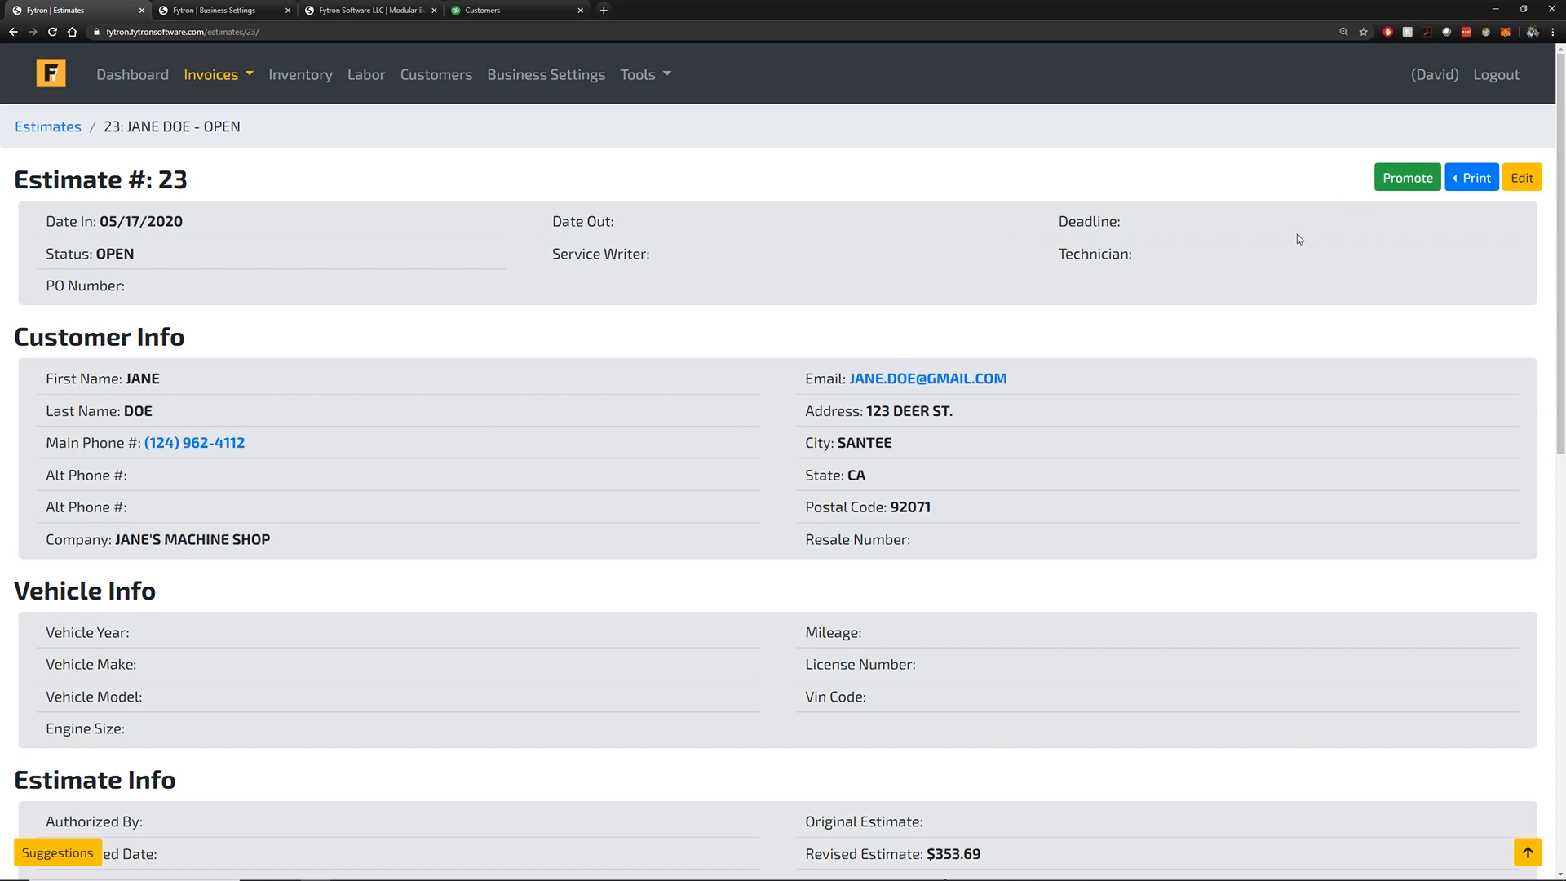
Promote Estimate #23 to Invoice #9055, confirm it, and go to the QuickBooks customers page
{"action": "left_click", "coordinate": [1407, 178]}
{"action": "left_click", "coordinate": [843, 95]}
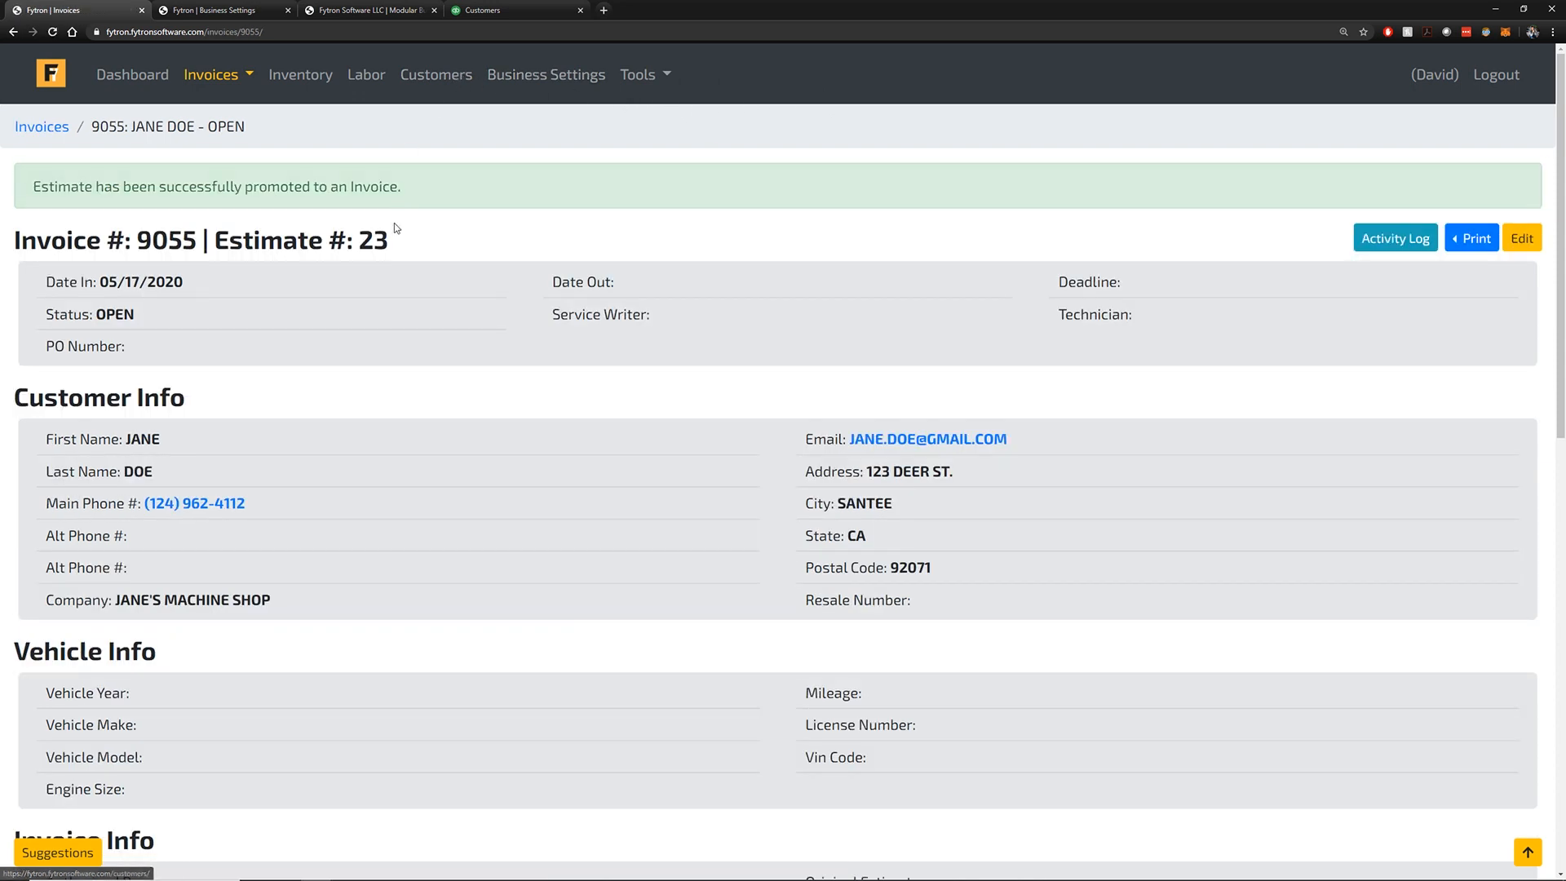
{"action": "left_click_drag", "start_coordinate": [392, 238], "coordinate": [215, 236]}
{"action": "left_click_drag", "start_coordinate": [327, 187], "coordinate": [319, 186]}
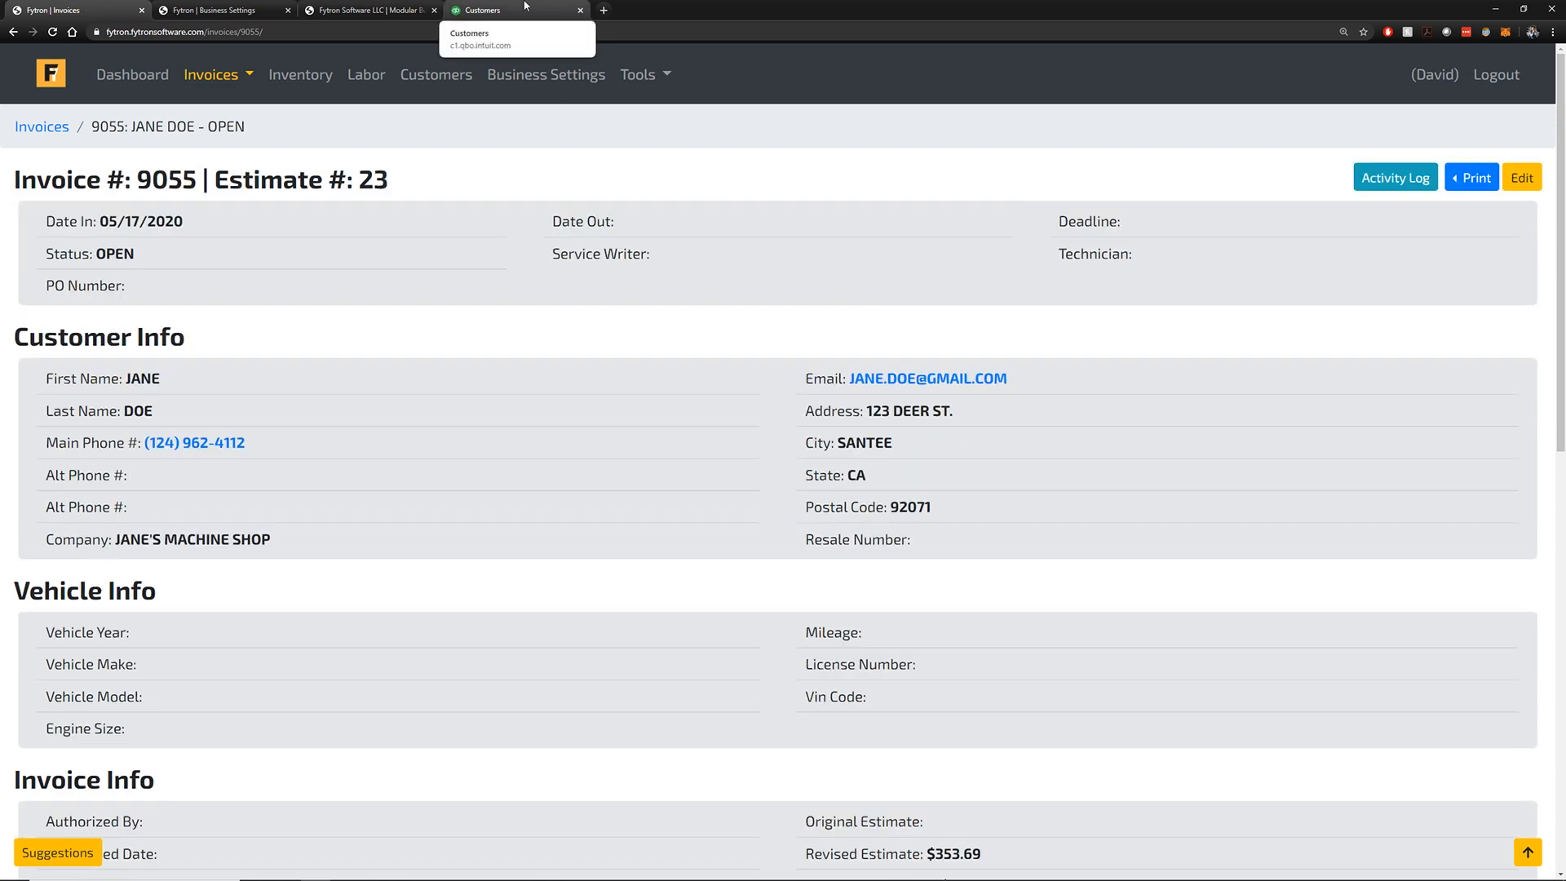
{"action": "left_click", "coordinate": [525, 8]}
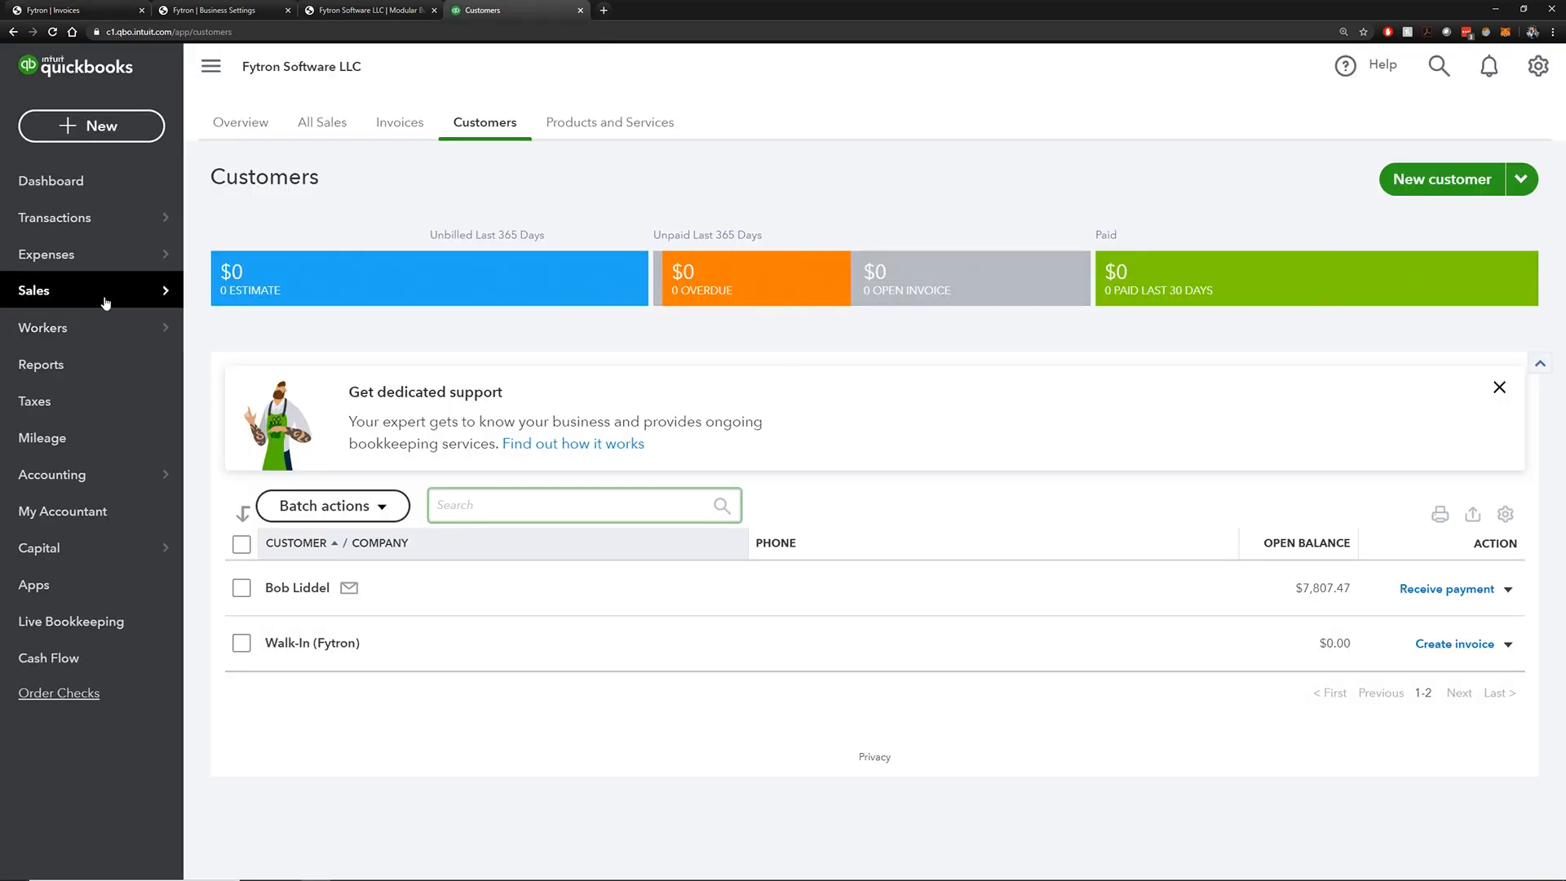
Reload the QuickBooks customer list and open the synced customer with the $303.69 balance
{"action": "left_click", "coordinate": [117, 69]}
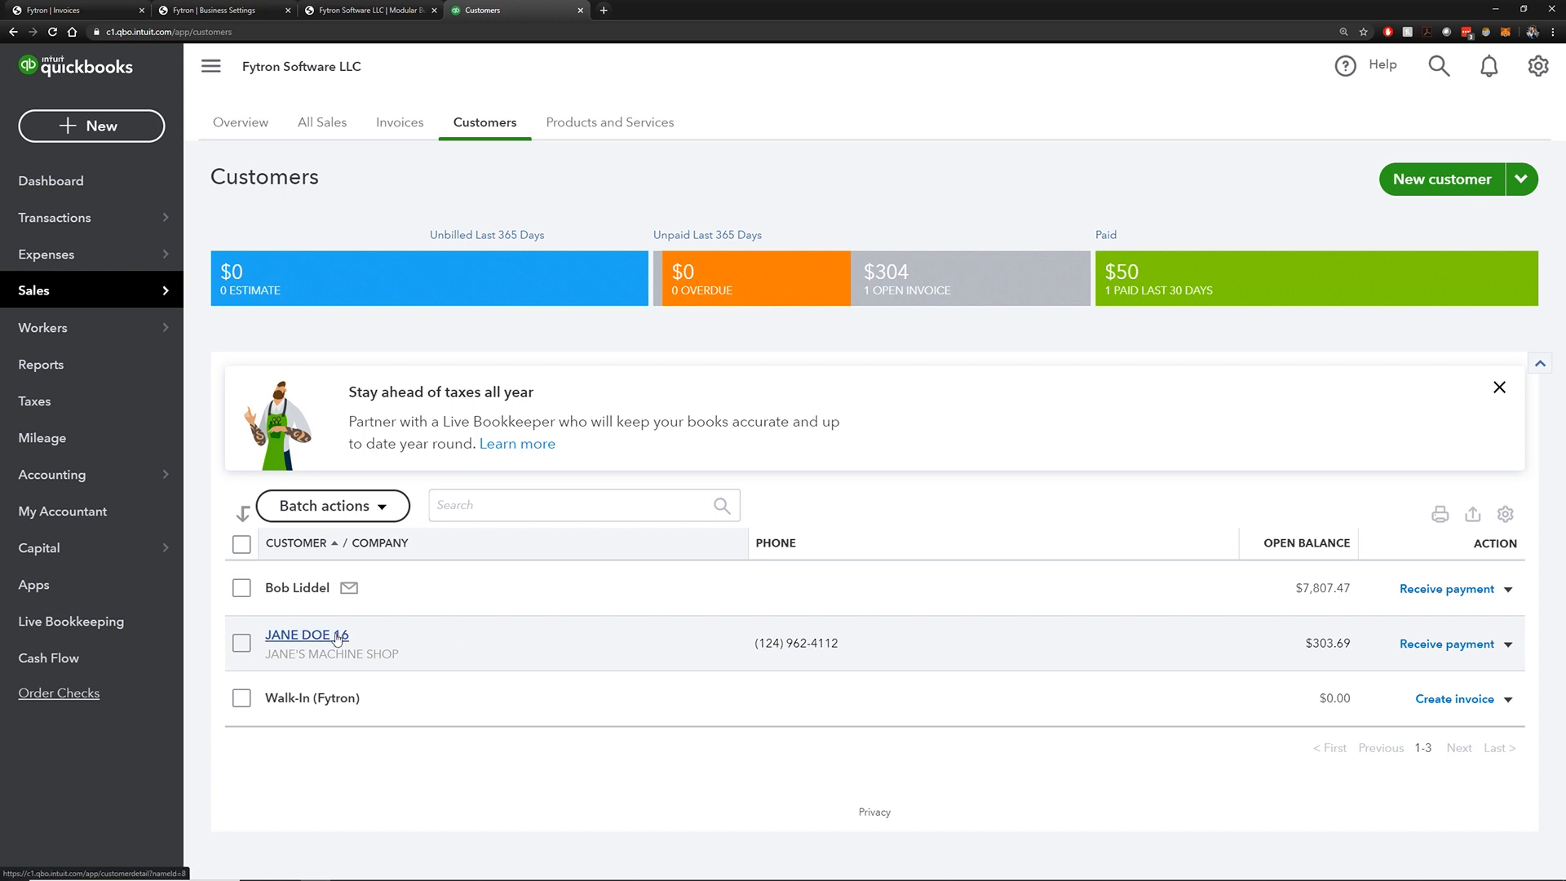
{"action": "left_click", "coordinate": [336, 635]}
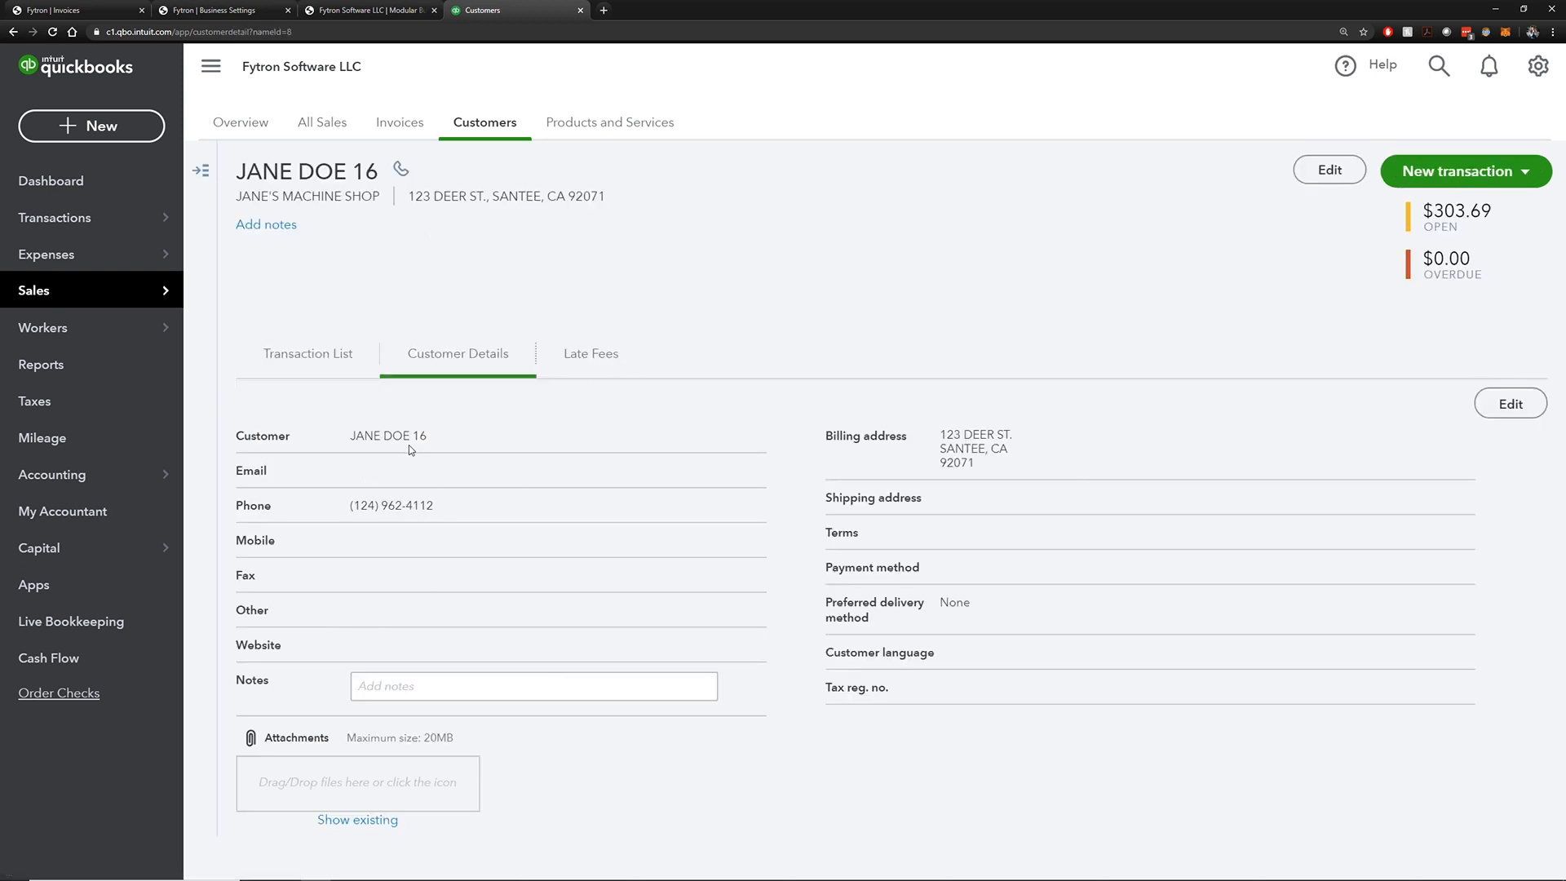
{"action": "left_click_drag", "start_coordinate": [413, 436], "coordinate": [420, 437]}
{"action": "left_click_drag", "start_coordinate": [410, 432], "coordinate": [350, 432]}
{"action": "left_click", "coordinate": [408, 434]}
{"action": "left_click_drag", "start_coordinate": [408, 435], "coordinate": [350, 435]}
{"action": "left_click", "coordinate": [425, 435]}
{"action": "double_click", "coordinate": [424, 437]}
{"action": "double_click", "coordinate": [425, 437]}
{"action": "double_click", "coordinate": [455, 418]}
{"action": "left_click", "coordinate": [457, 419]}
{"action": "left_click", "coordinate": [367, 11]}
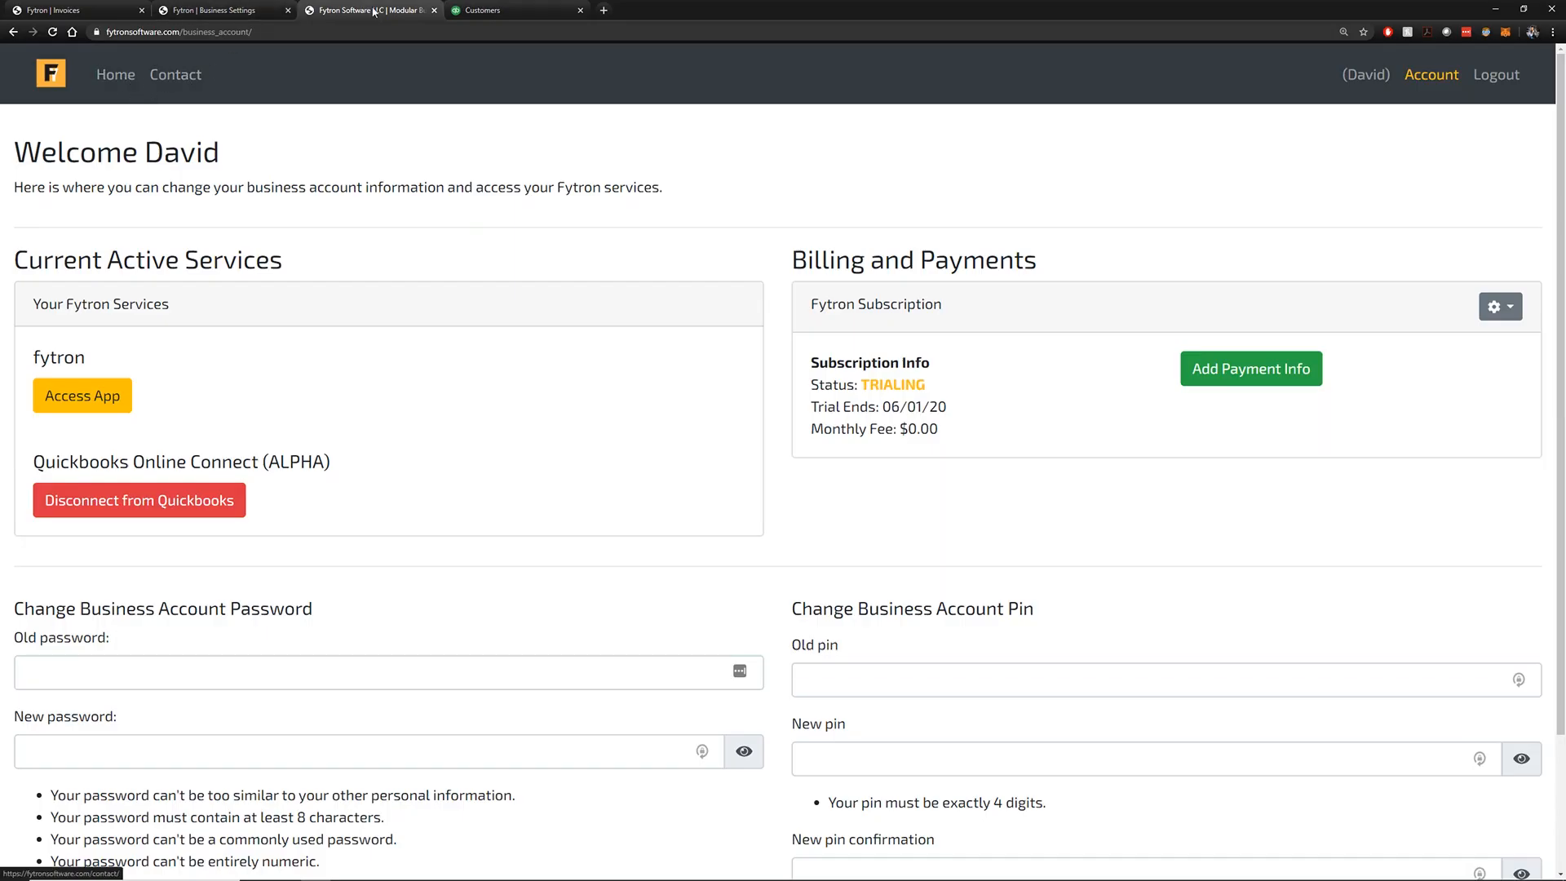
{"action": "left_click", "coordinate": [489, 9]}
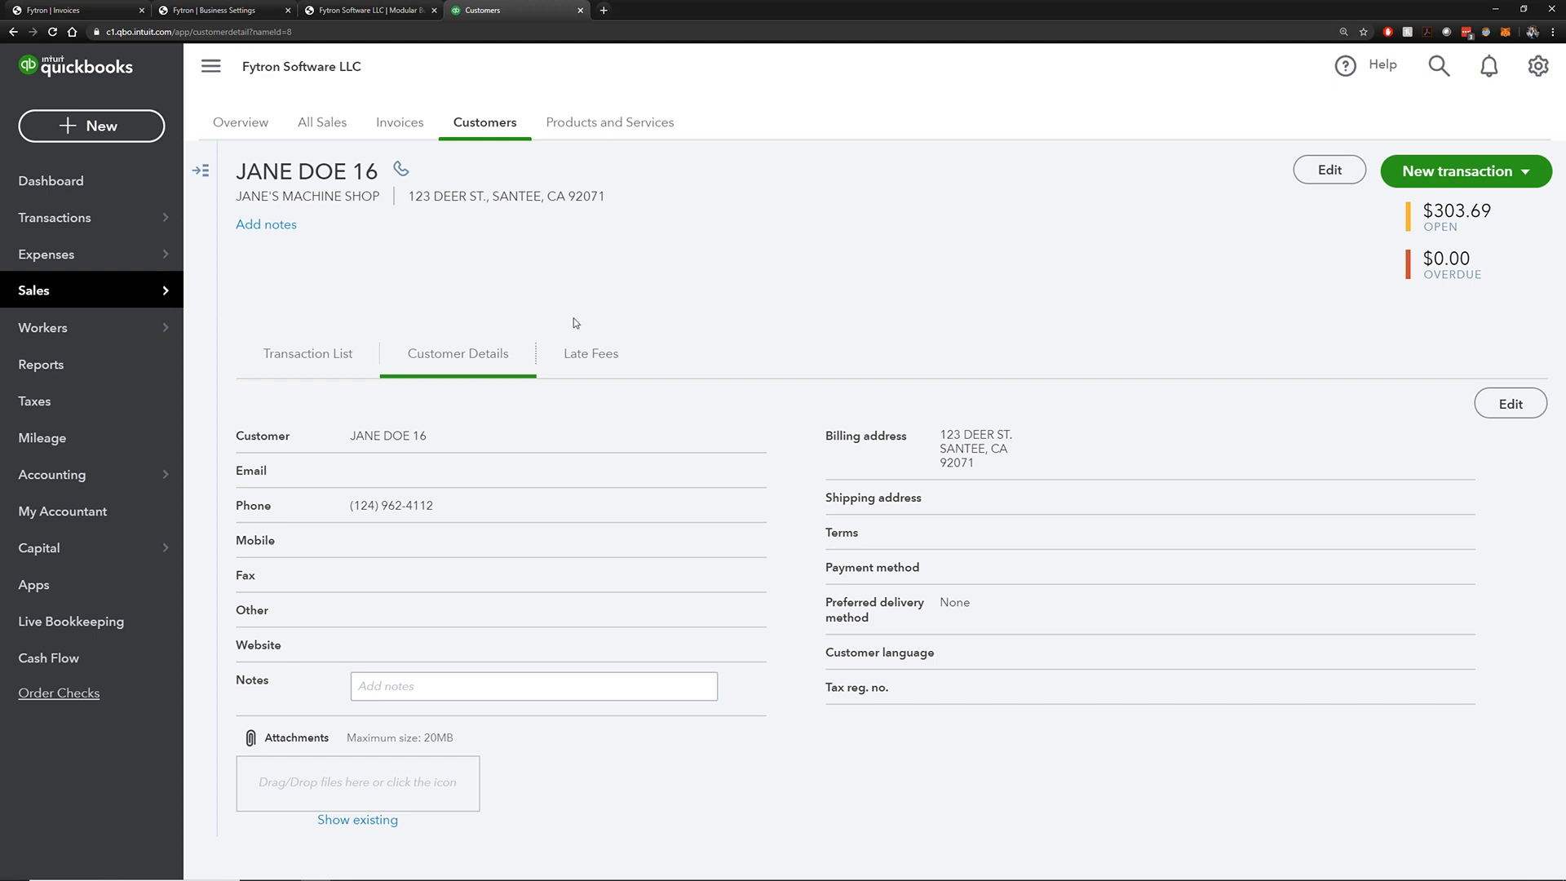
Edit the QuickBooks customer, replace the 'Display name as' value with the new name, and save
{"action": "left_click", "coordinate": [1514, 408]}
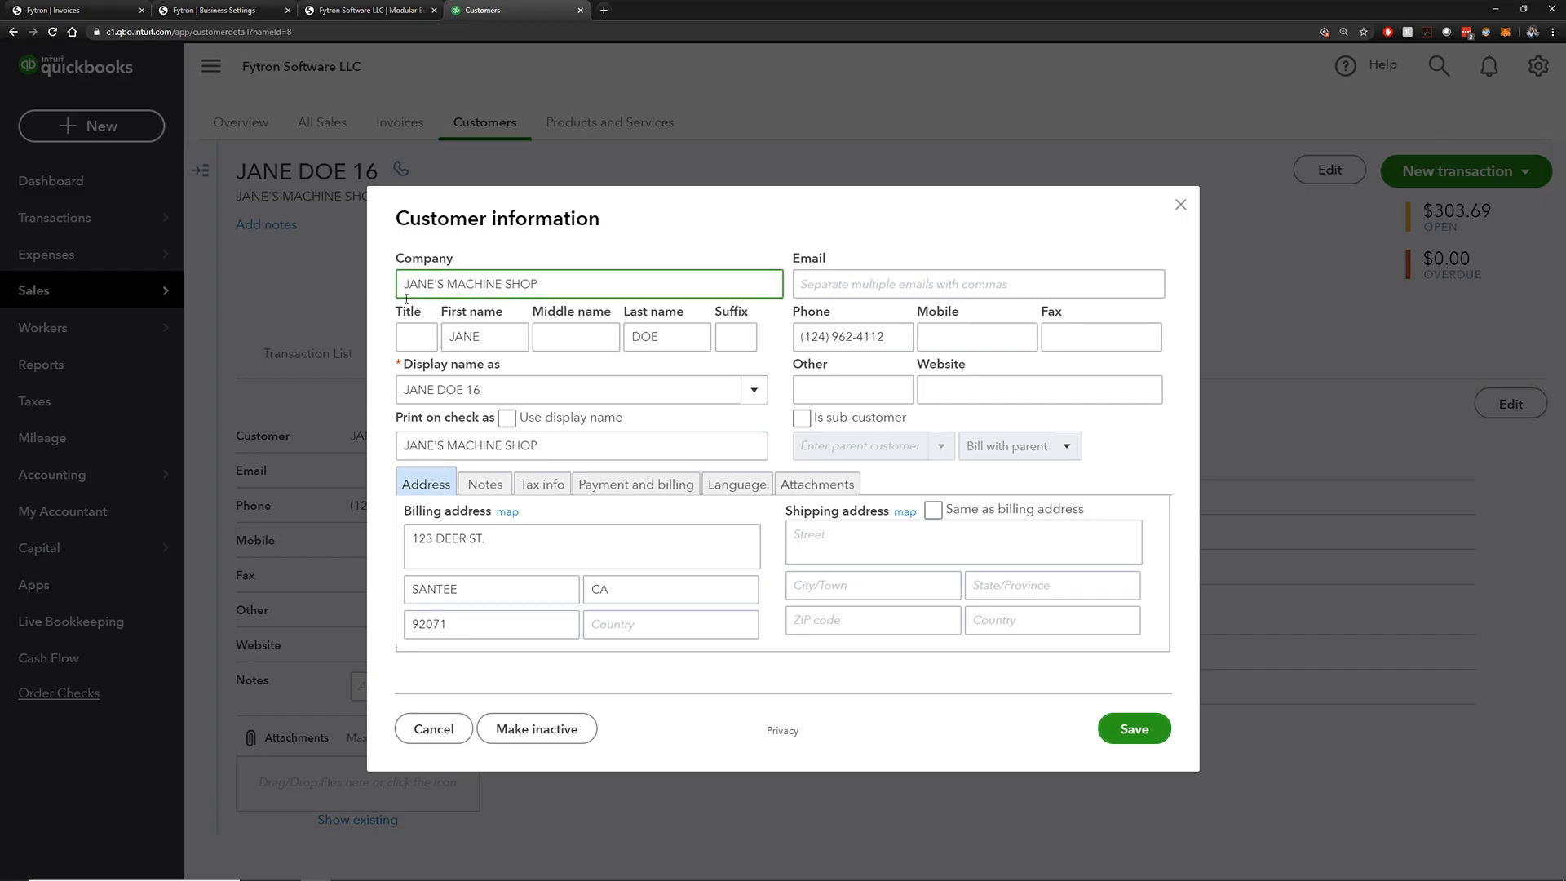
{"action": "left_click", "coordinate": [509, 395]}
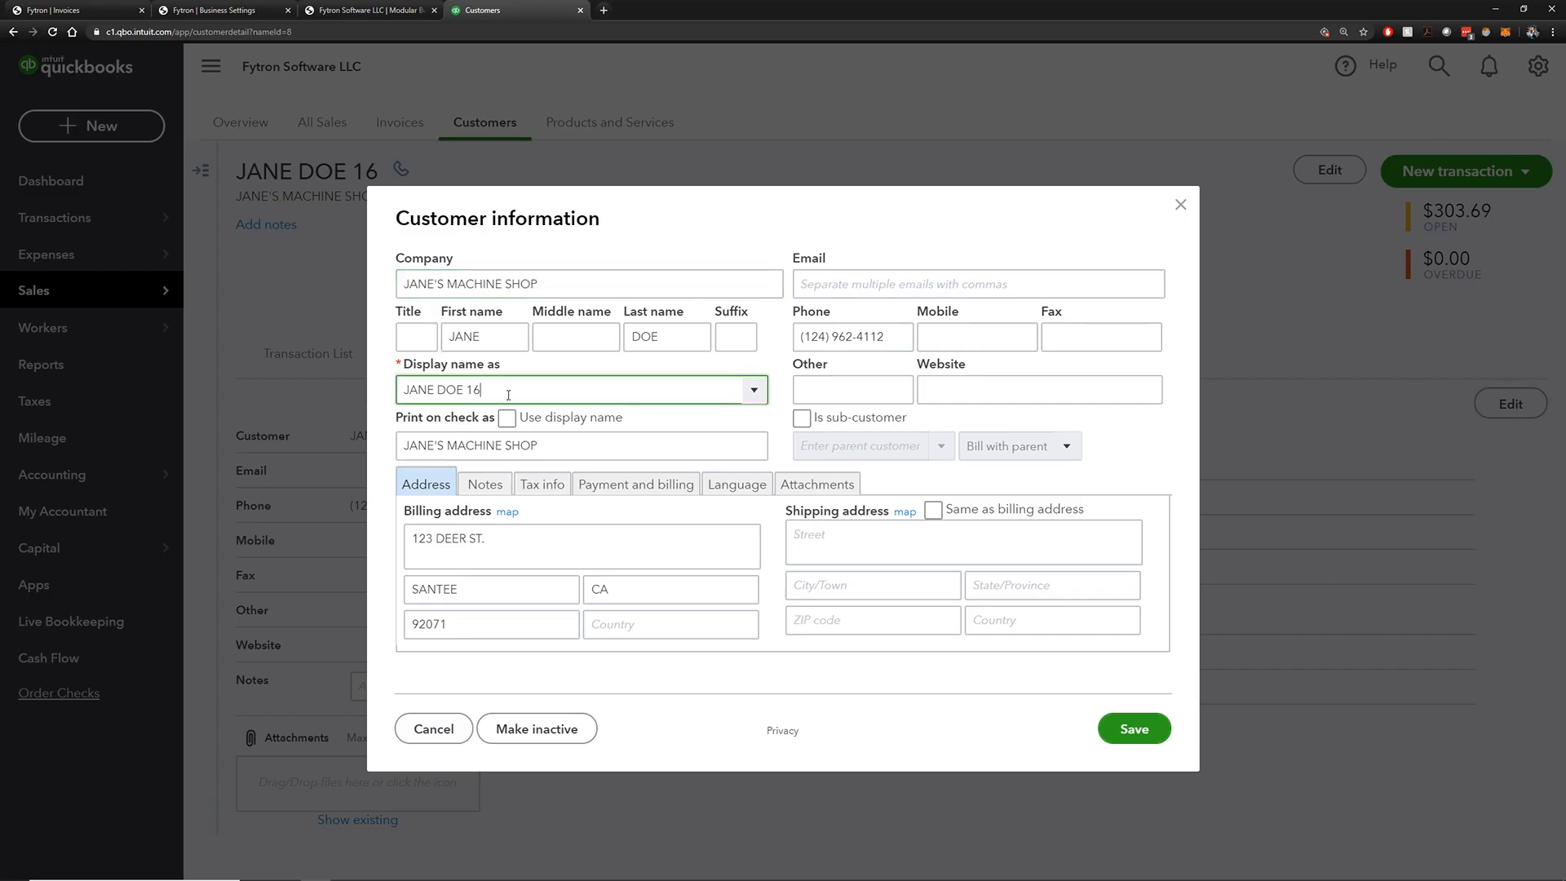
{"action": "left_click_drag", "start_coordinate": [558, 391], "coordinate": [371, 393]}
{"action": "left_click_drag", "start_coordinate": [549, 391], "coordinate": [351, 394]}
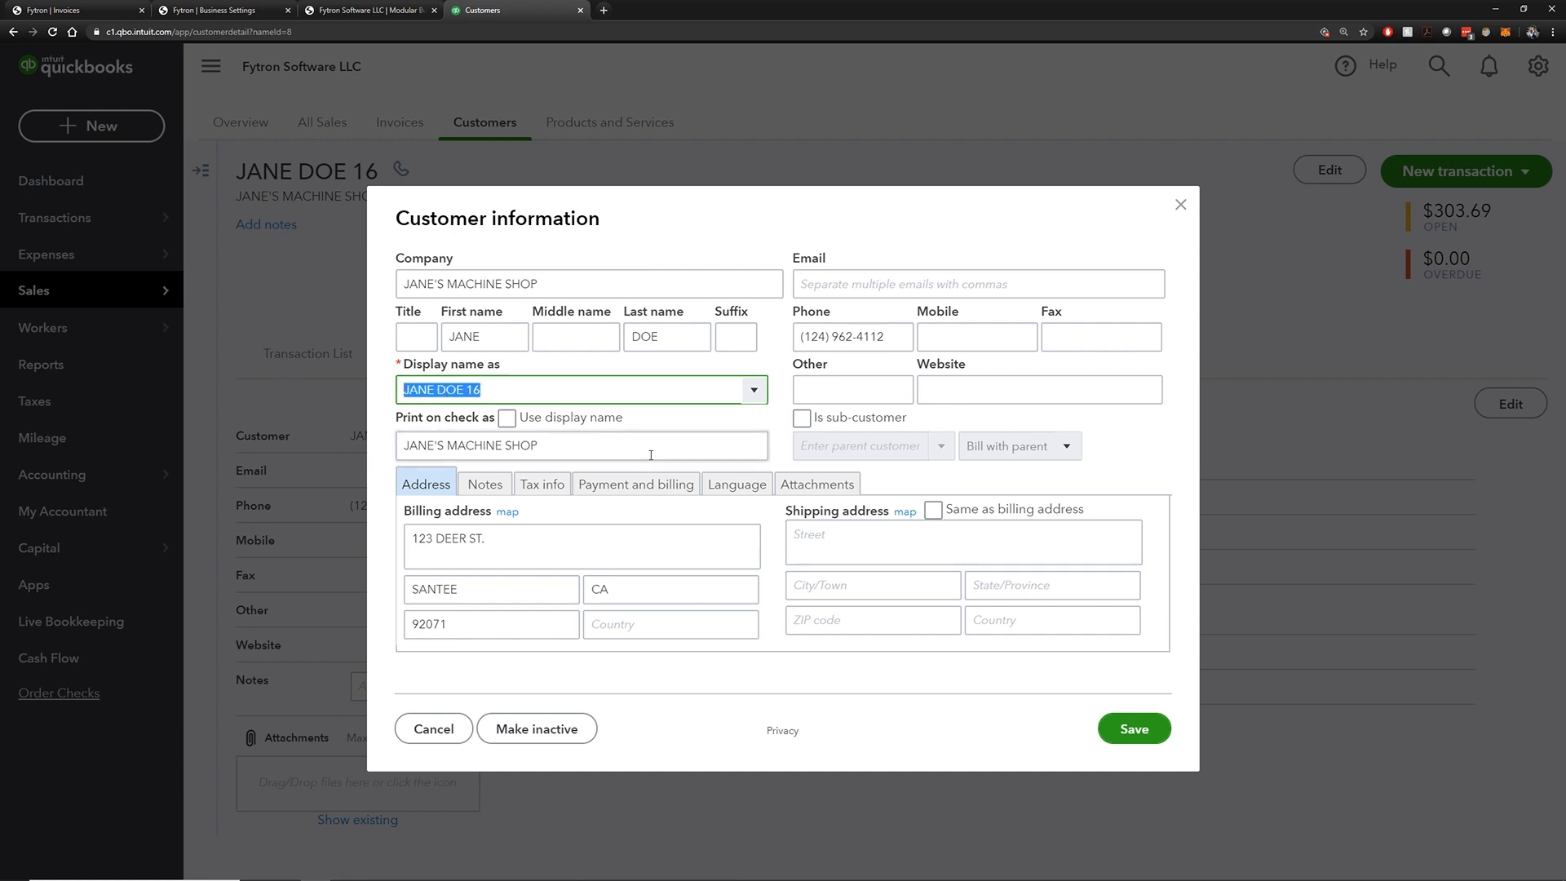
{"action": "type", "text": "JOHN"}
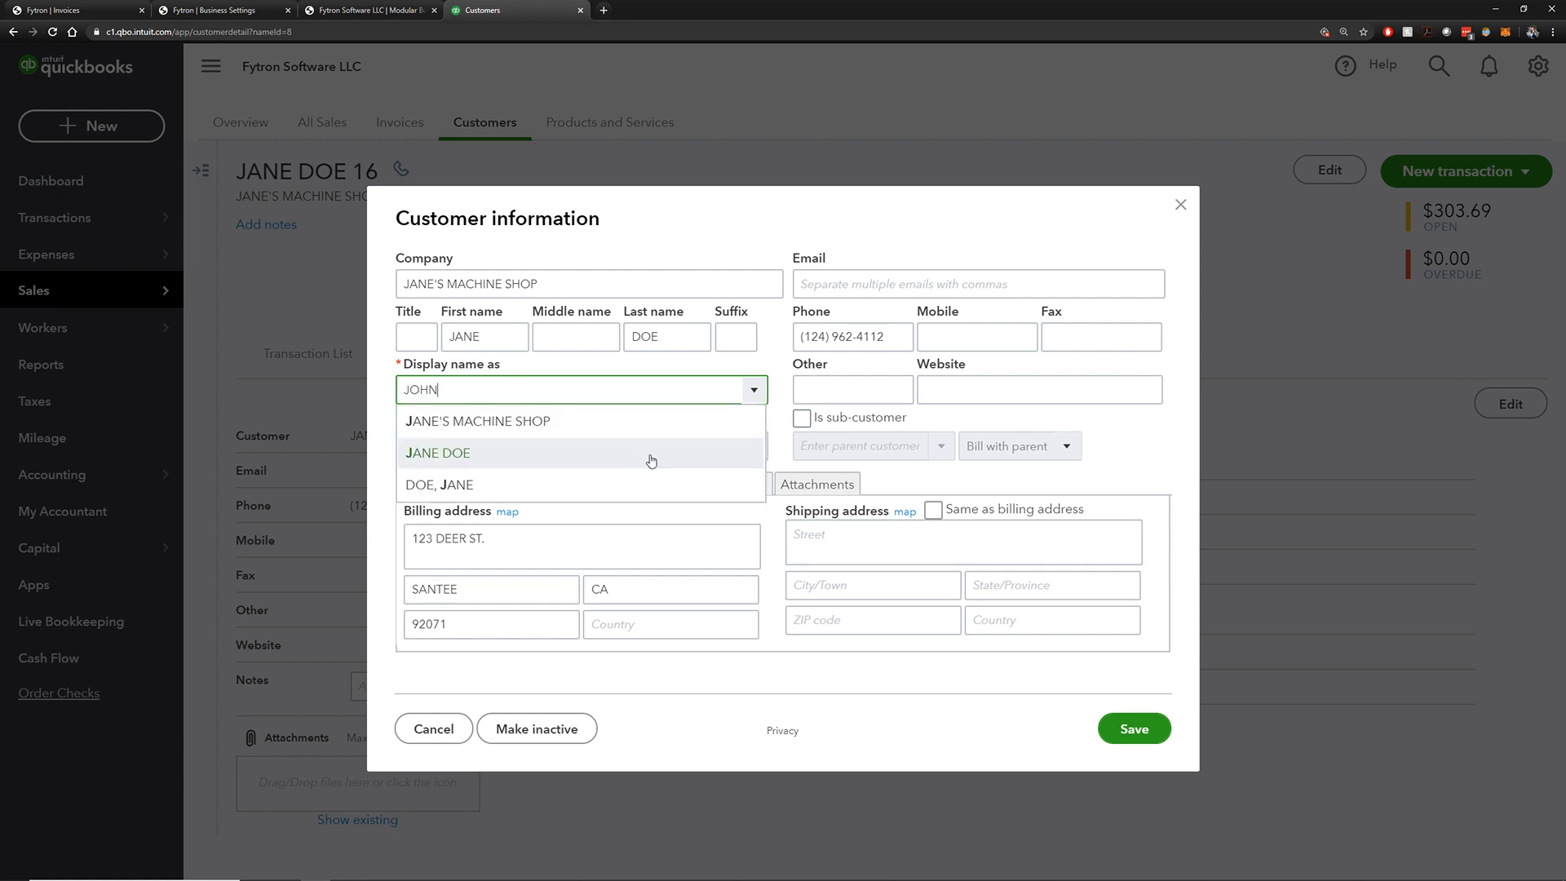
{"action": "type", "text": " DOE"}
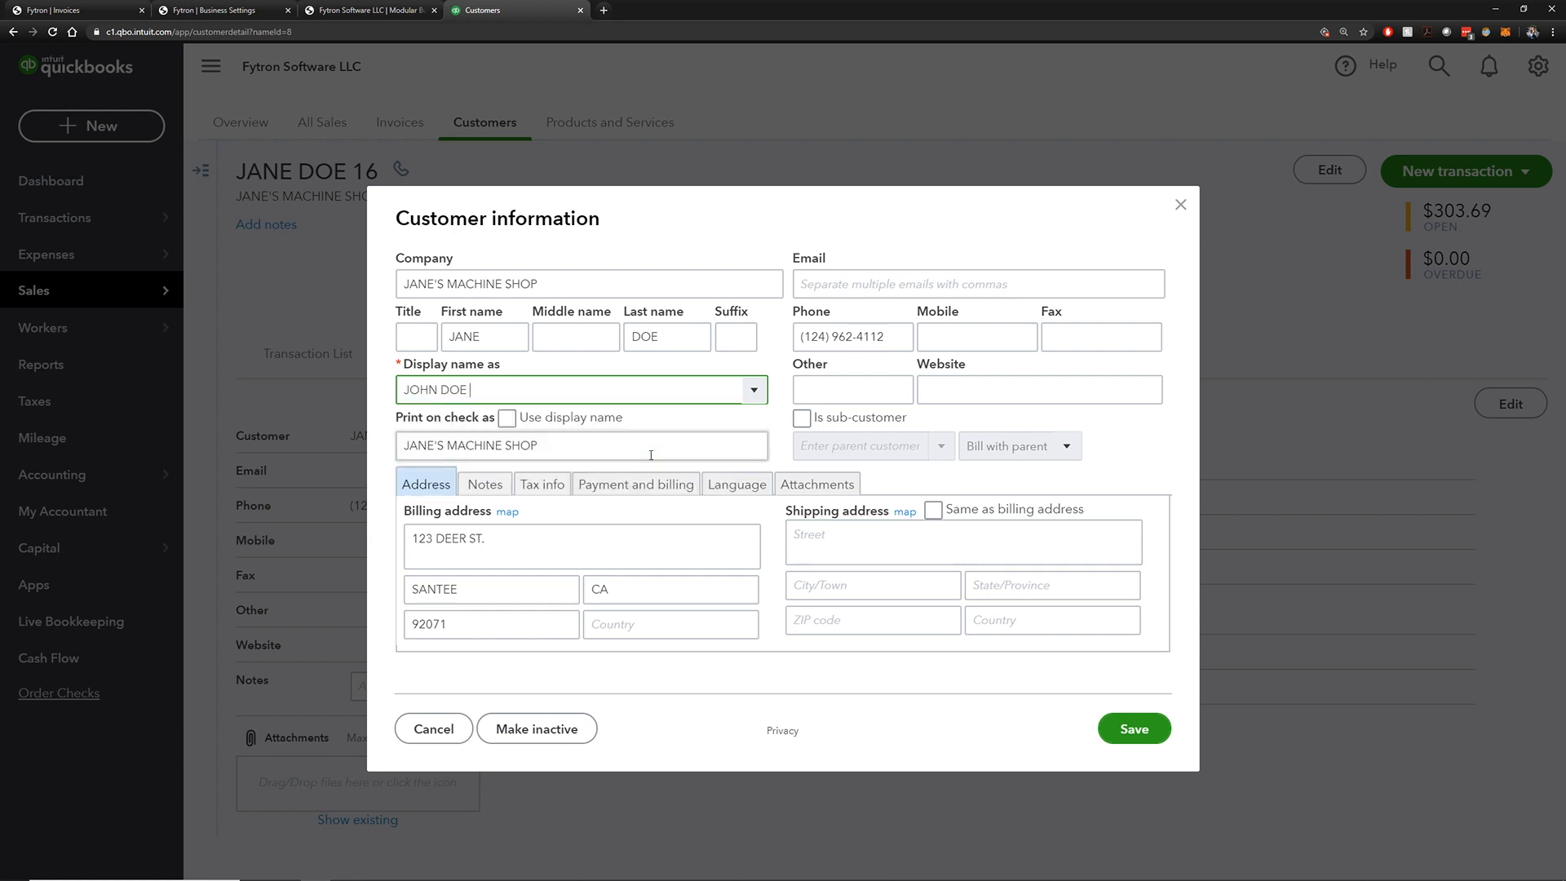
{"action": "left_click", "coordinate": [1129, 728]}
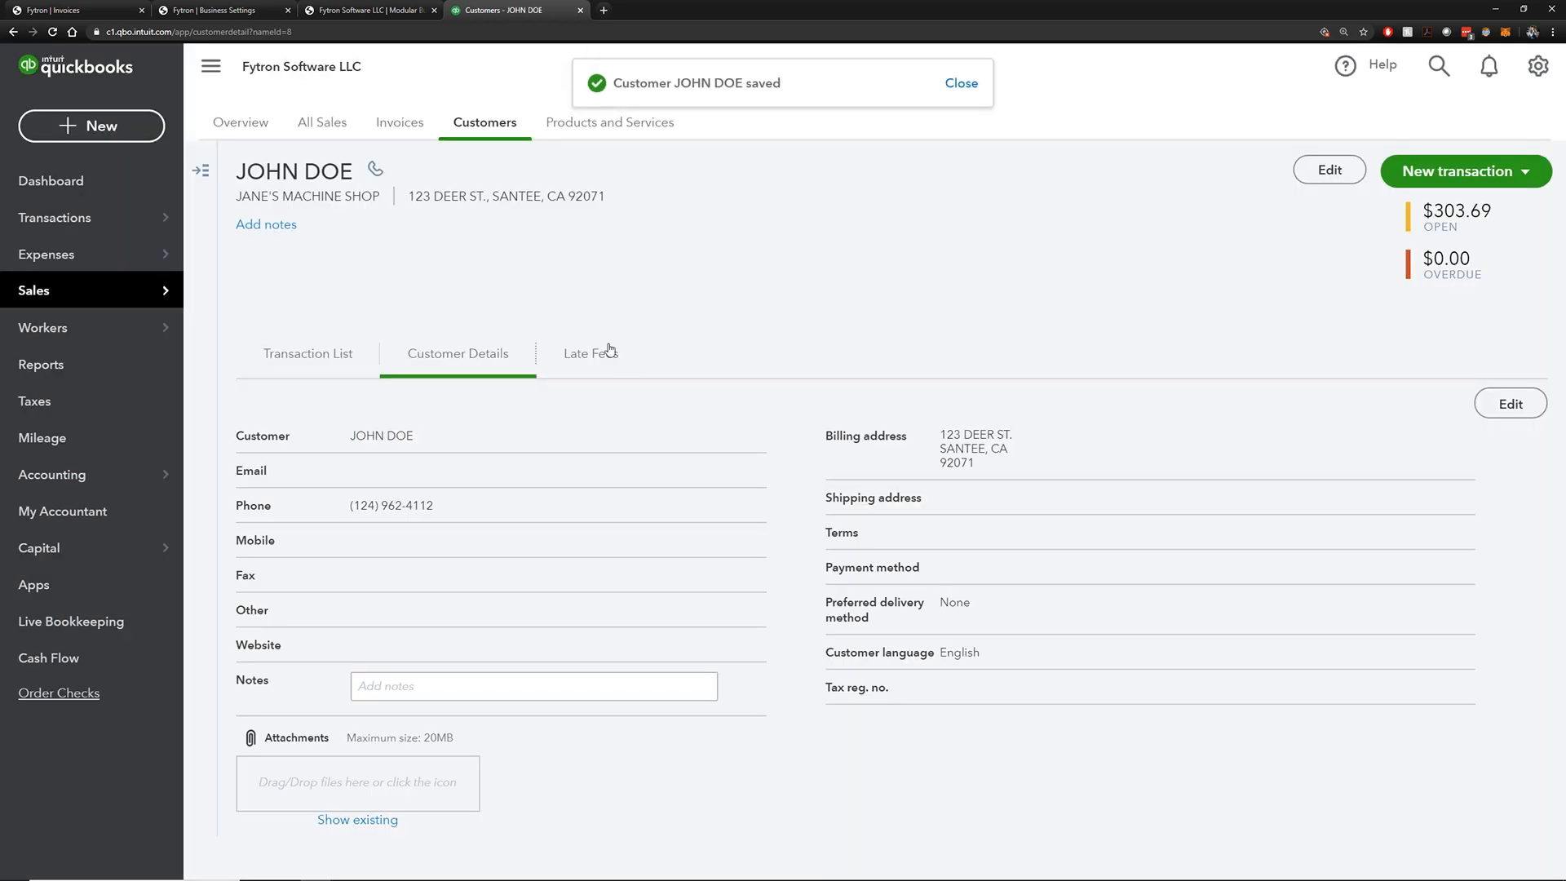
Re-save the customer's record in Fytron and reload the QuickBooks customer page to check sync
{"action": "left_click", "coordinate": [73, 10]}
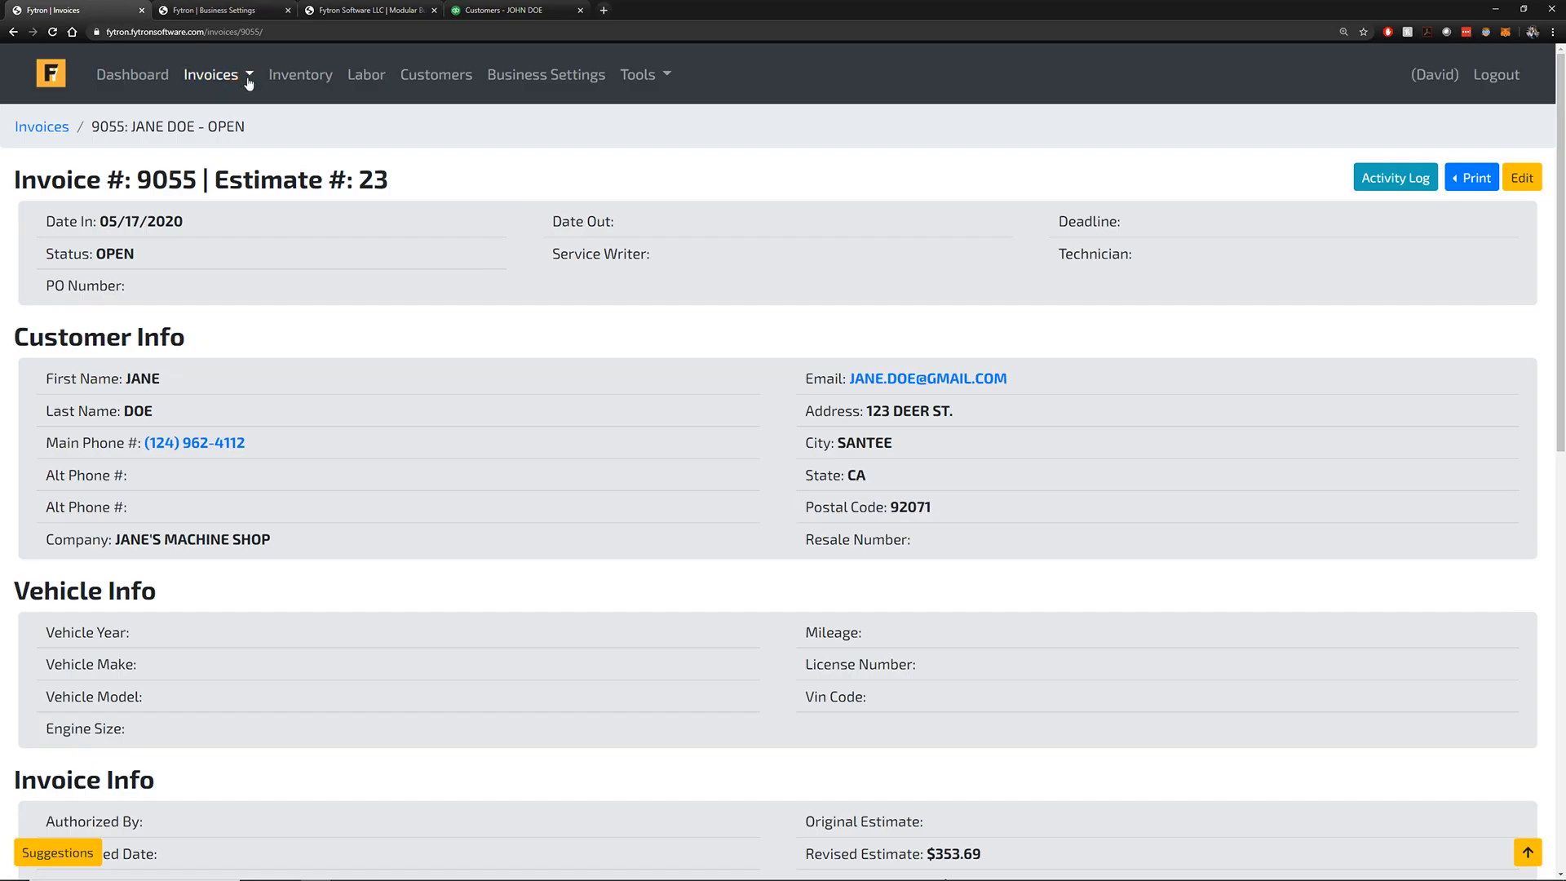
{"action": "left_click", "coordinate": [398, 76]}
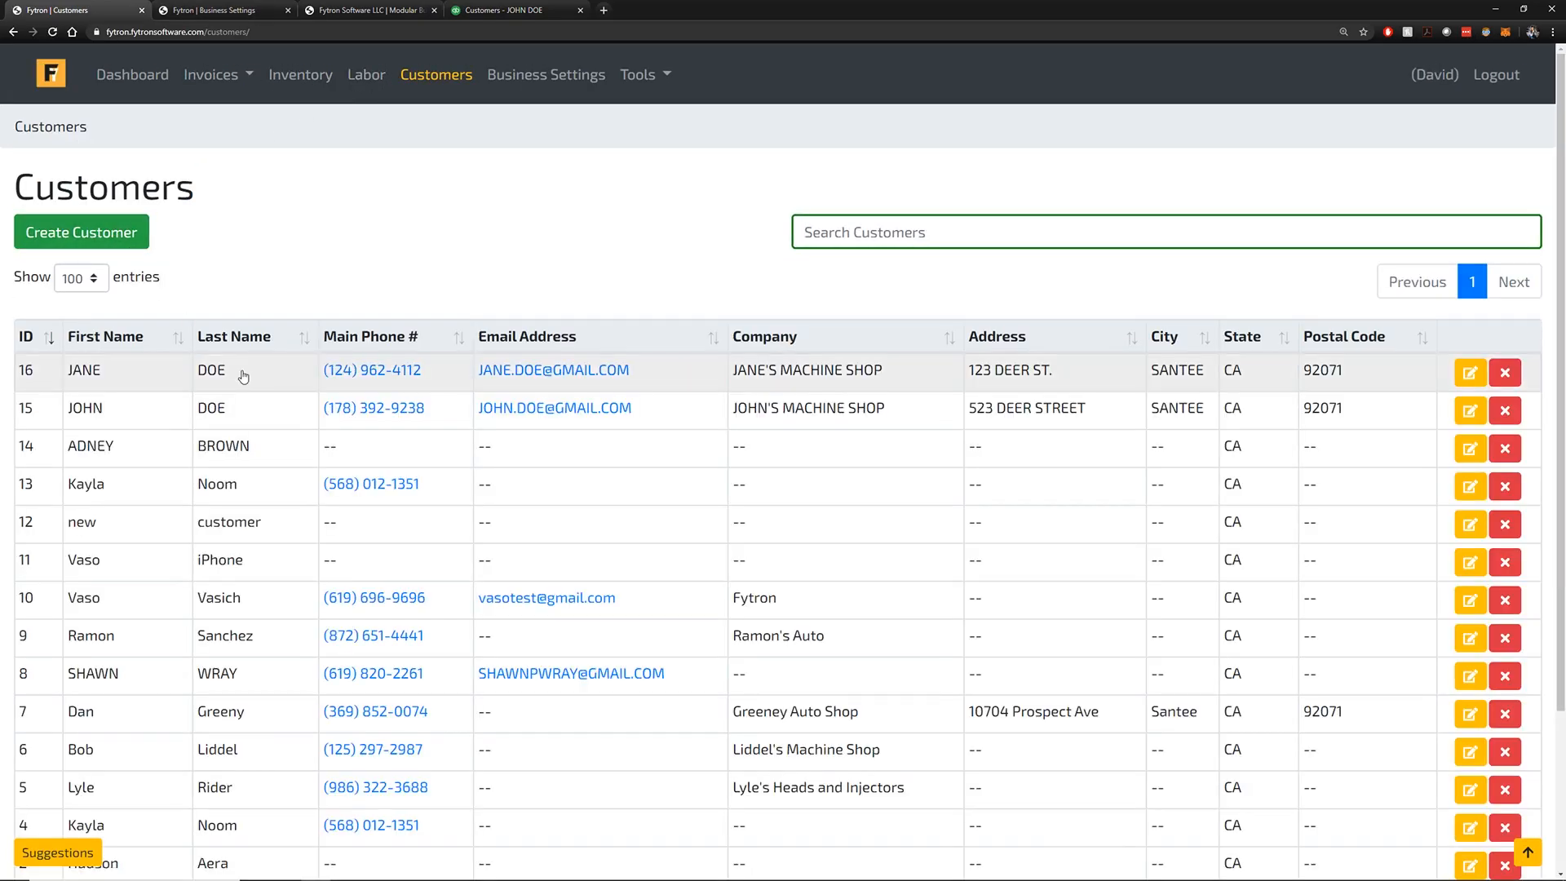
{"action": "left_click", "coordinate": [255, 378]}
{"action": "left_click", "coordinate": [1464, 226]}
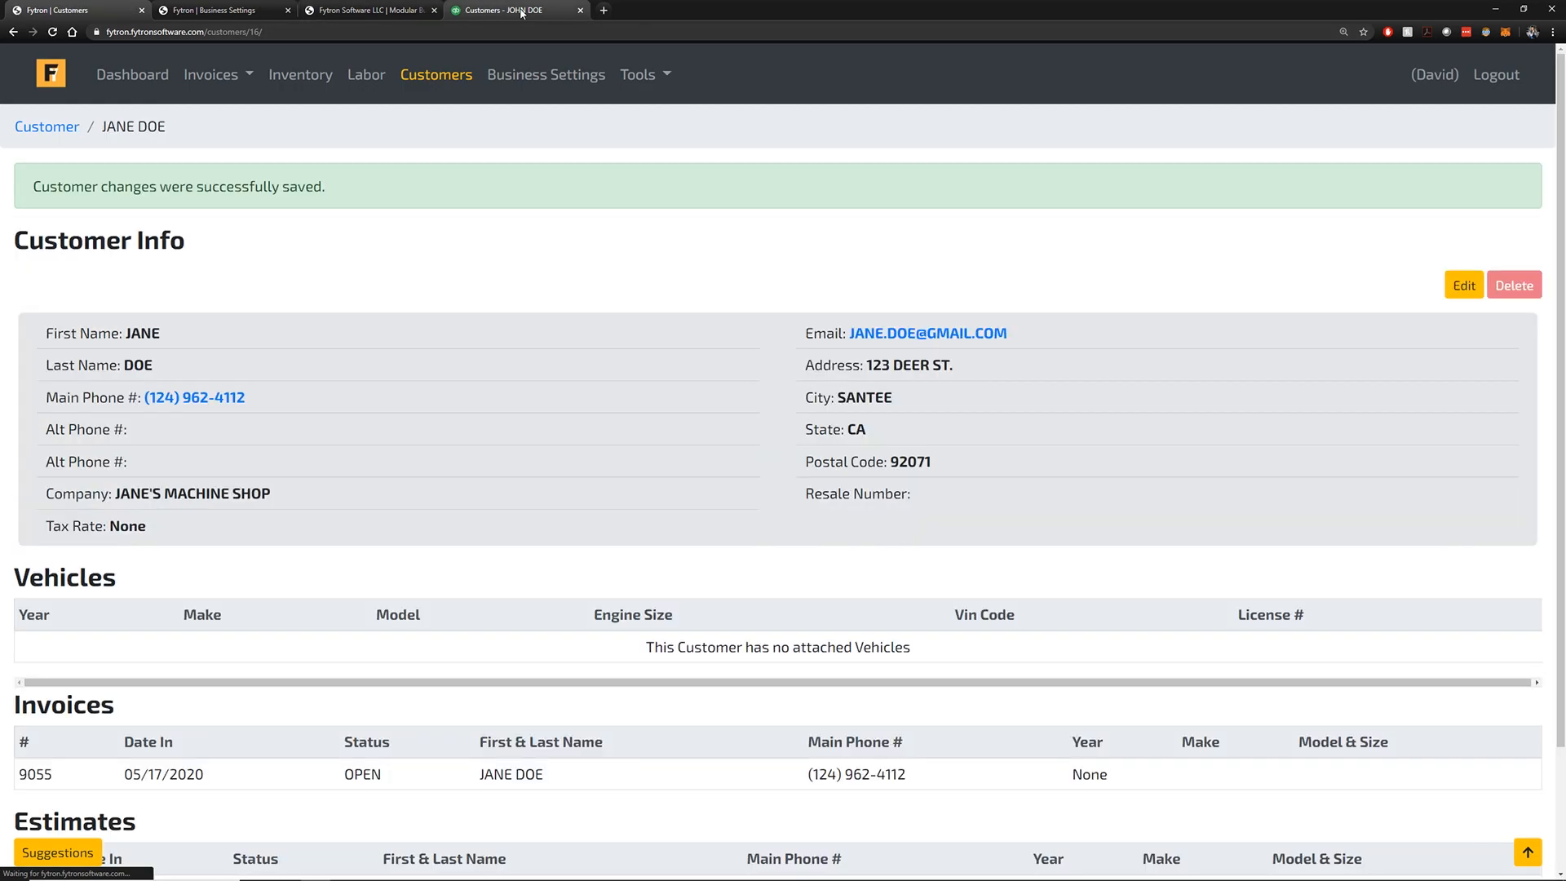
{"action": "left_click", "coordinate": [499, 9]}
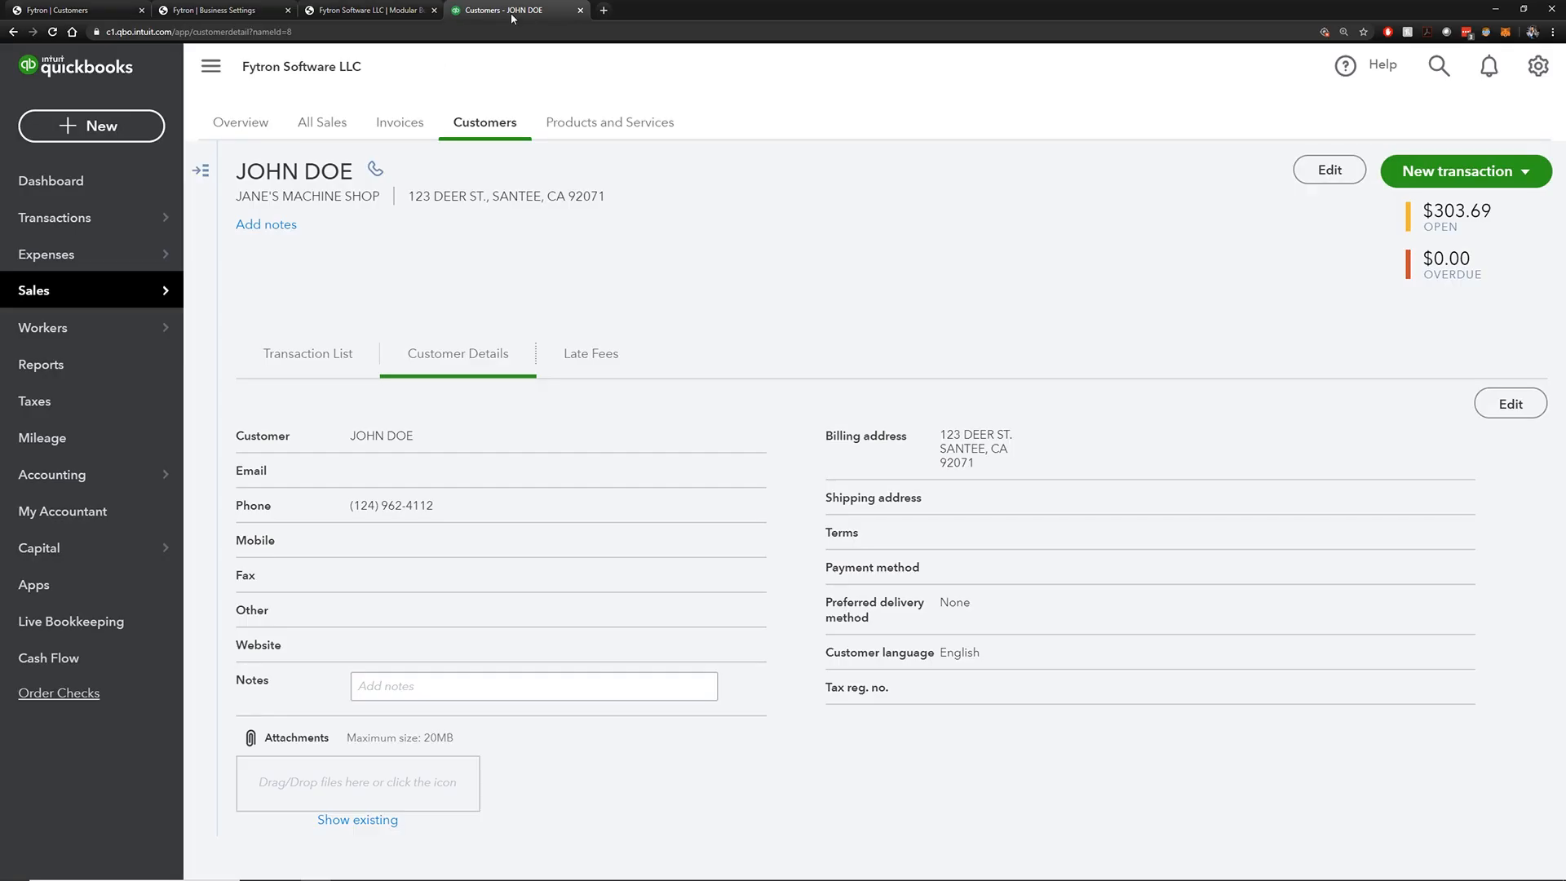
{"action": "left_click", "coordinate": [53, 32]}
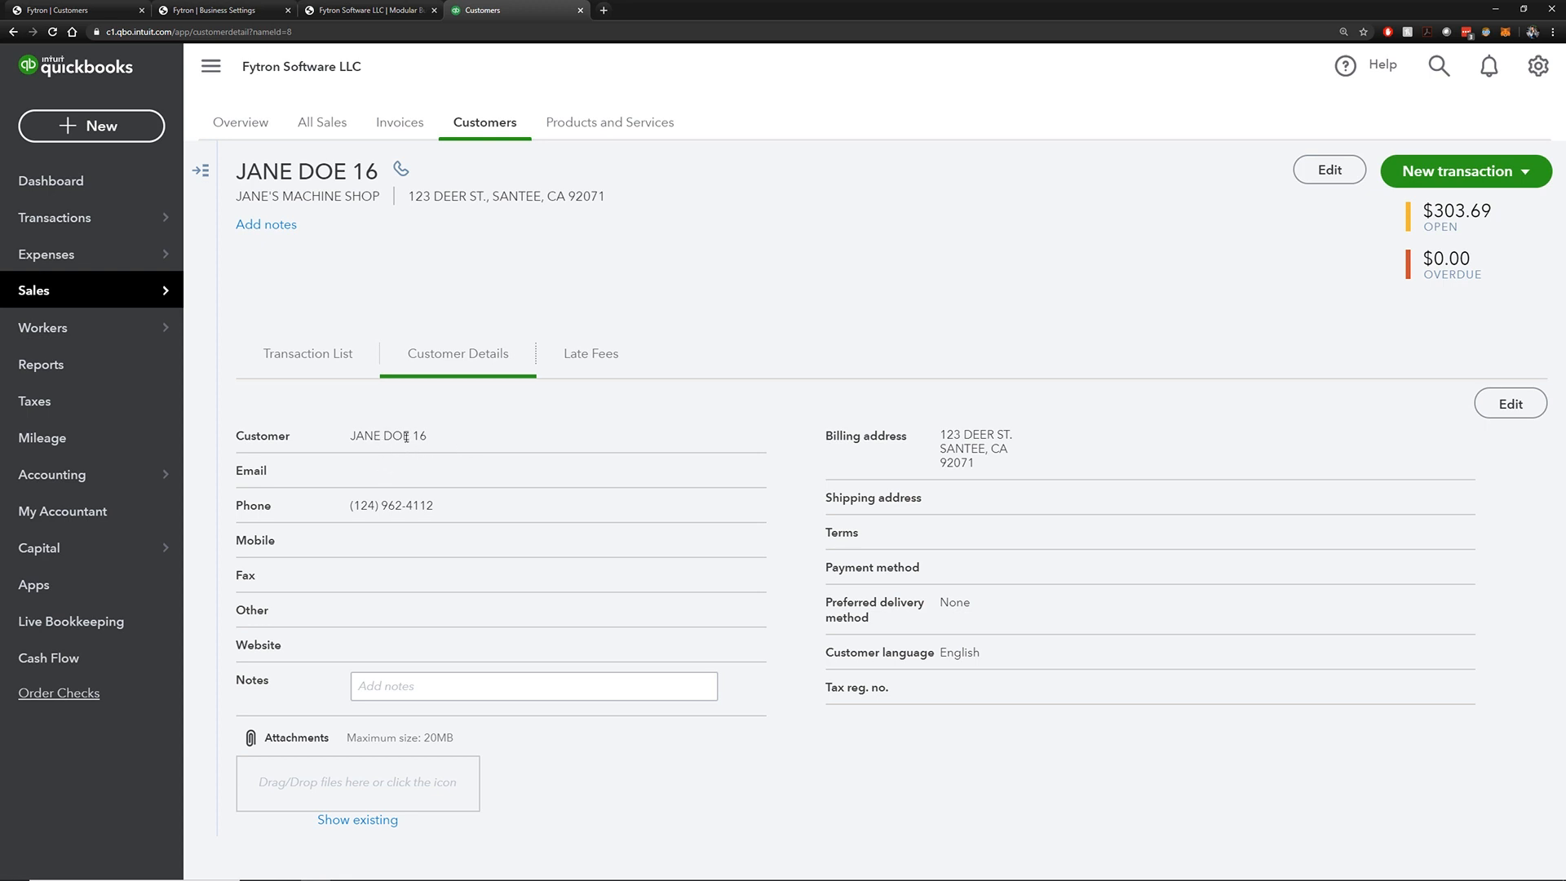
Reopen the customer's edit page in Fytron, then return to the QuickBooks customer details
{"action": "left_click", "coordinate": [77, 9]}
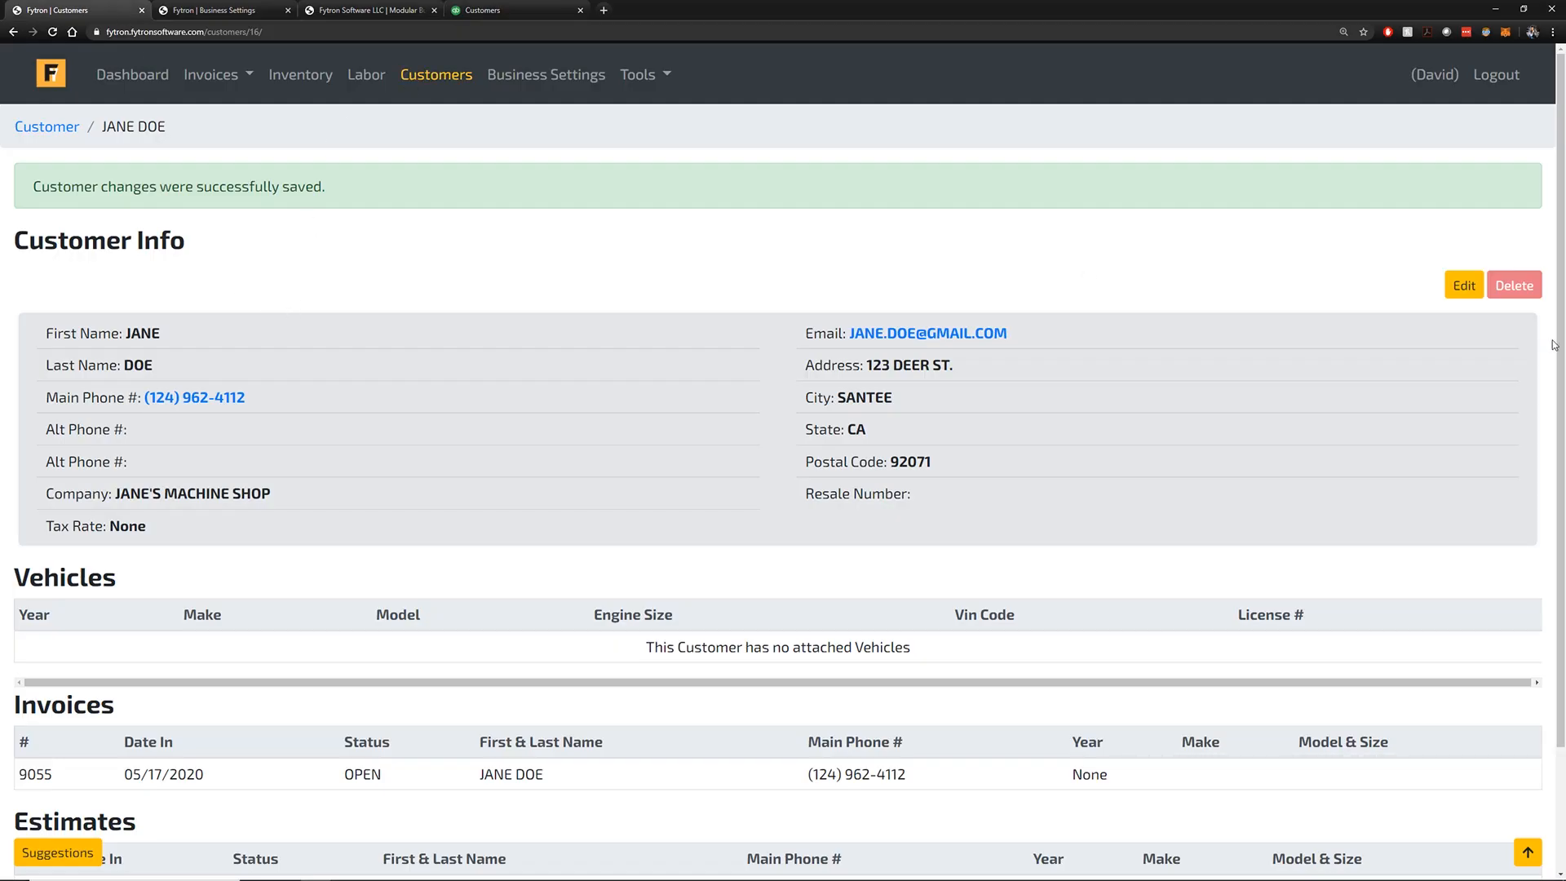
{"action": "left_click", "coordinate": [1454, 293]}
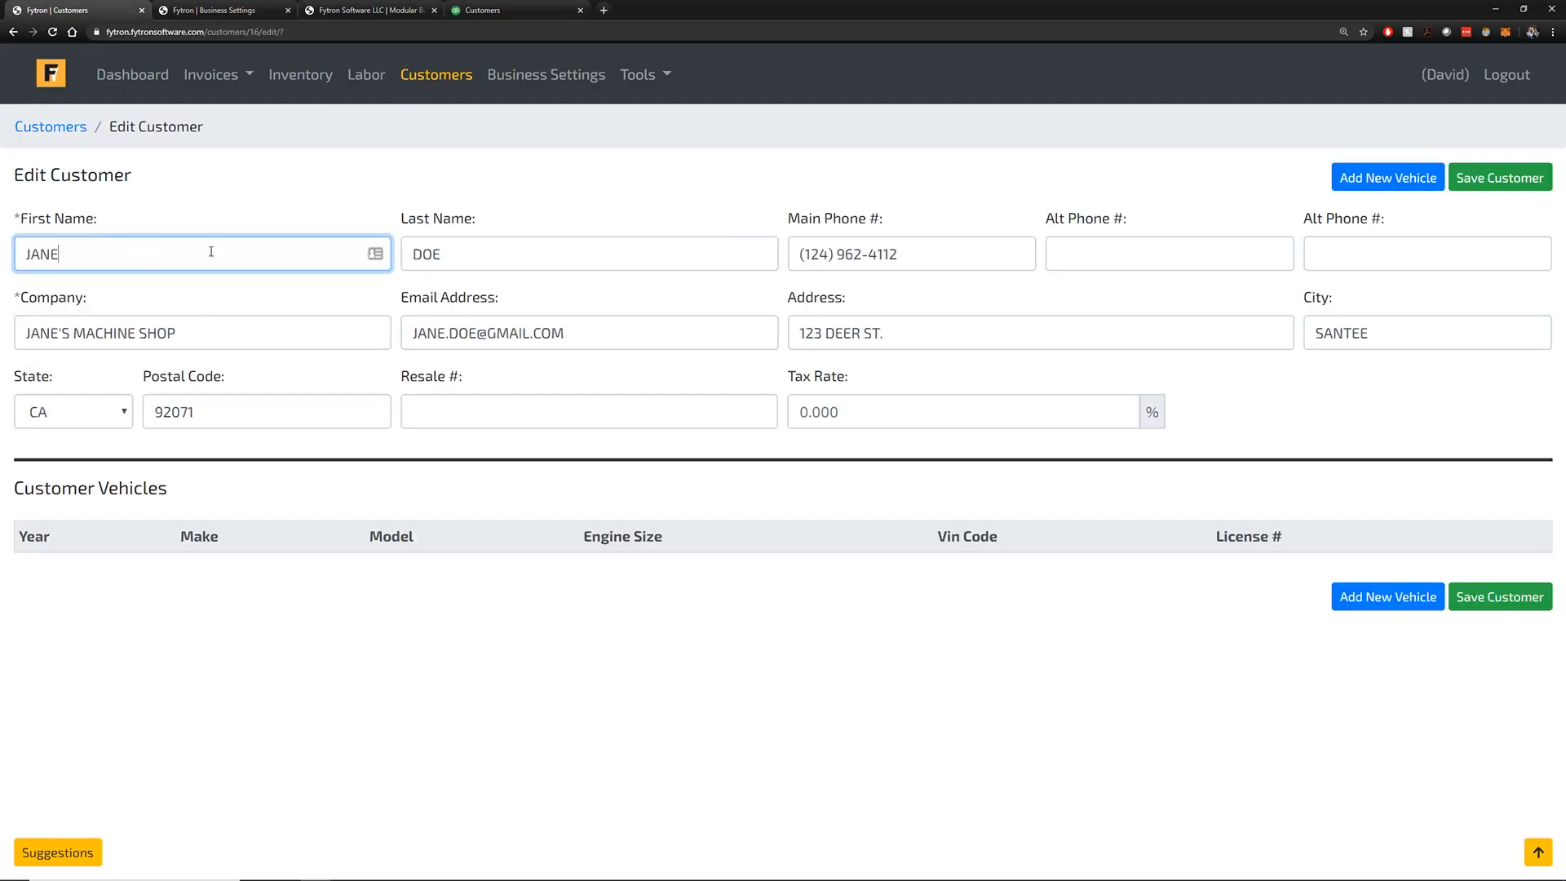
{"action": "left_click", "coordinate": [371, 10]}
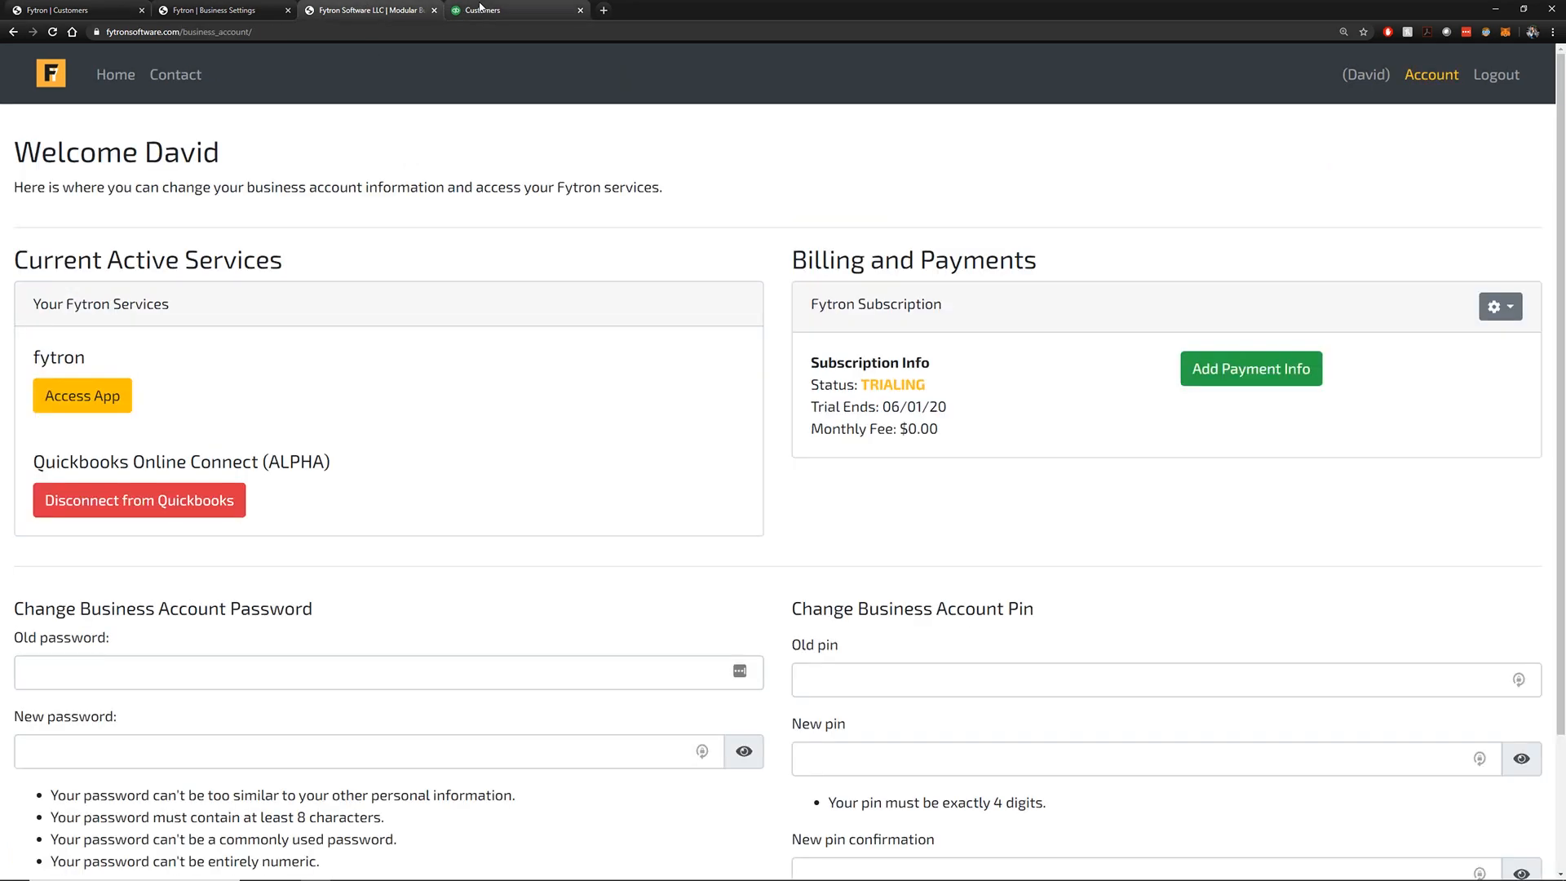
{"action": "left_click", "coordinate": [490, 10]}
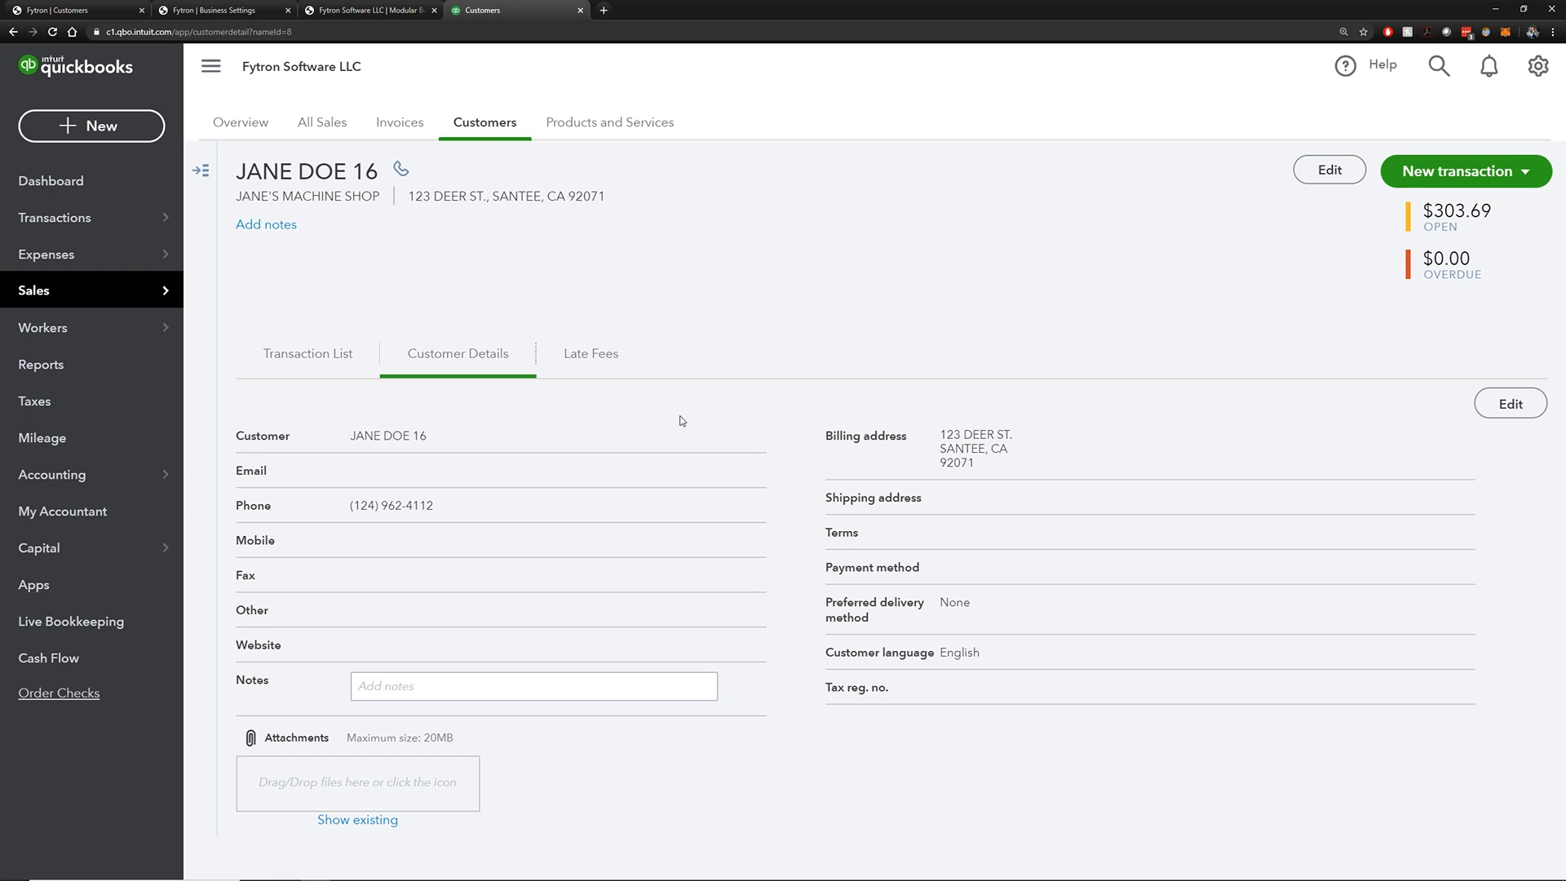
Open invoice 9055 from the QuickBooks Sales > Invoices list
{"action": "mouse_move", "coordinate": [123, 310]}
{"action": "left_click", "coordinate": [294, 359]}
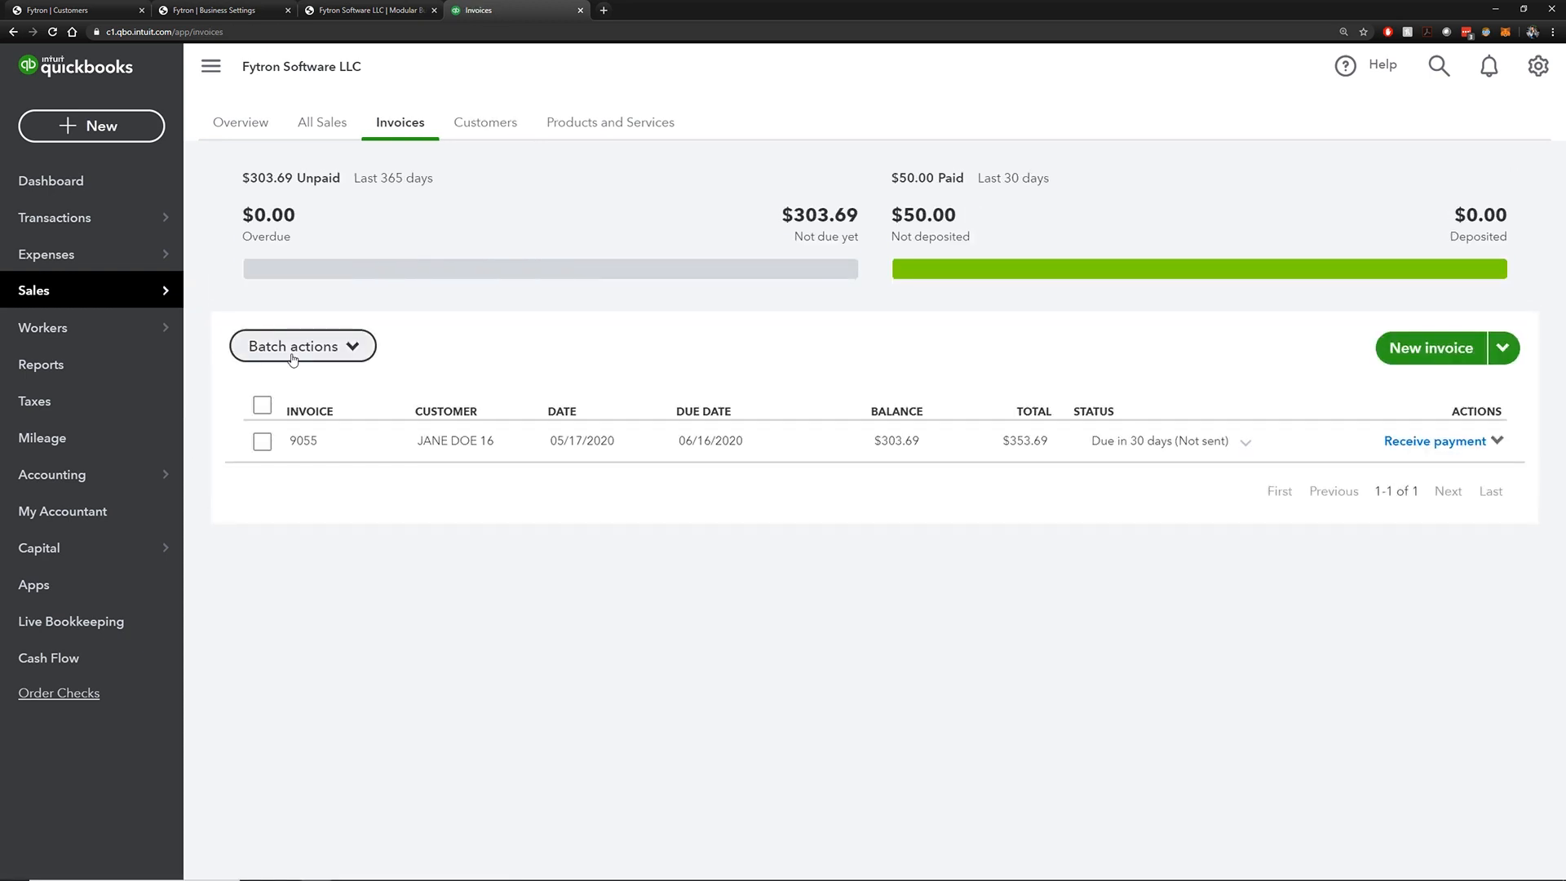
{"action": "left_click", "coordinate": [729, 446]}
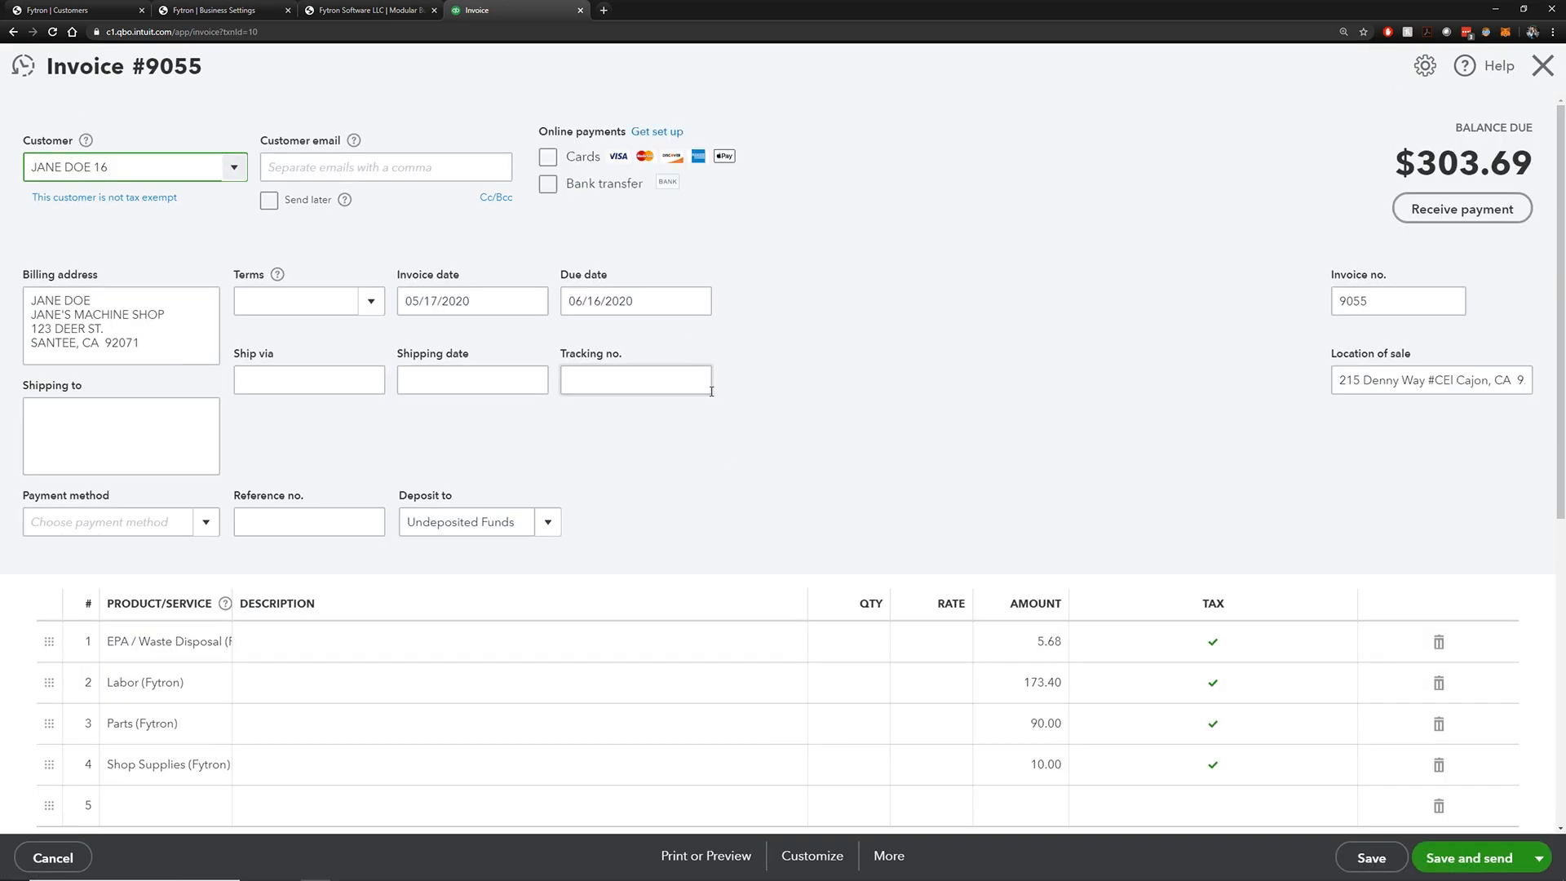
Inspect invoice 9055's customer, billing address and invoice number fields
{"action": "left_click_drag", "start_coordinate": [141, 166], "coordinate": [28, 170]}
{"action": "left_click", "coordinate": [136, 222]}
{"action": "left_click", "coordinate": [233, 169]}
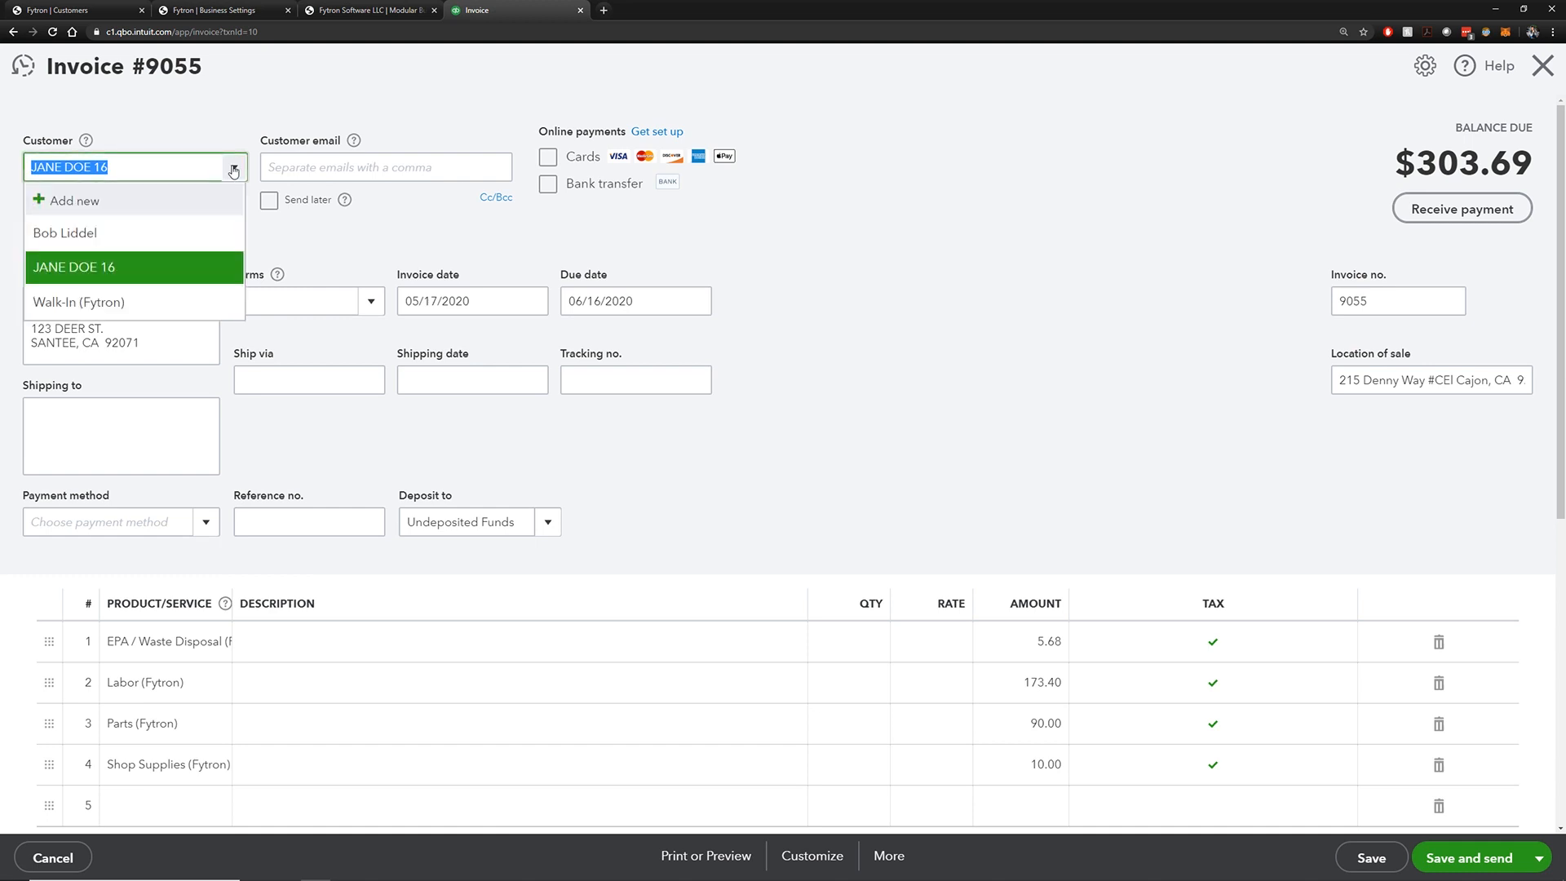
{"action": "left_click", "coordinate": [233, 169]}
{"action": "left_click_drag", "start_coordinate": [141, 344], "coordinate": [8, 303]}
{"action": "left_click", "coordinate": [159, 254]}
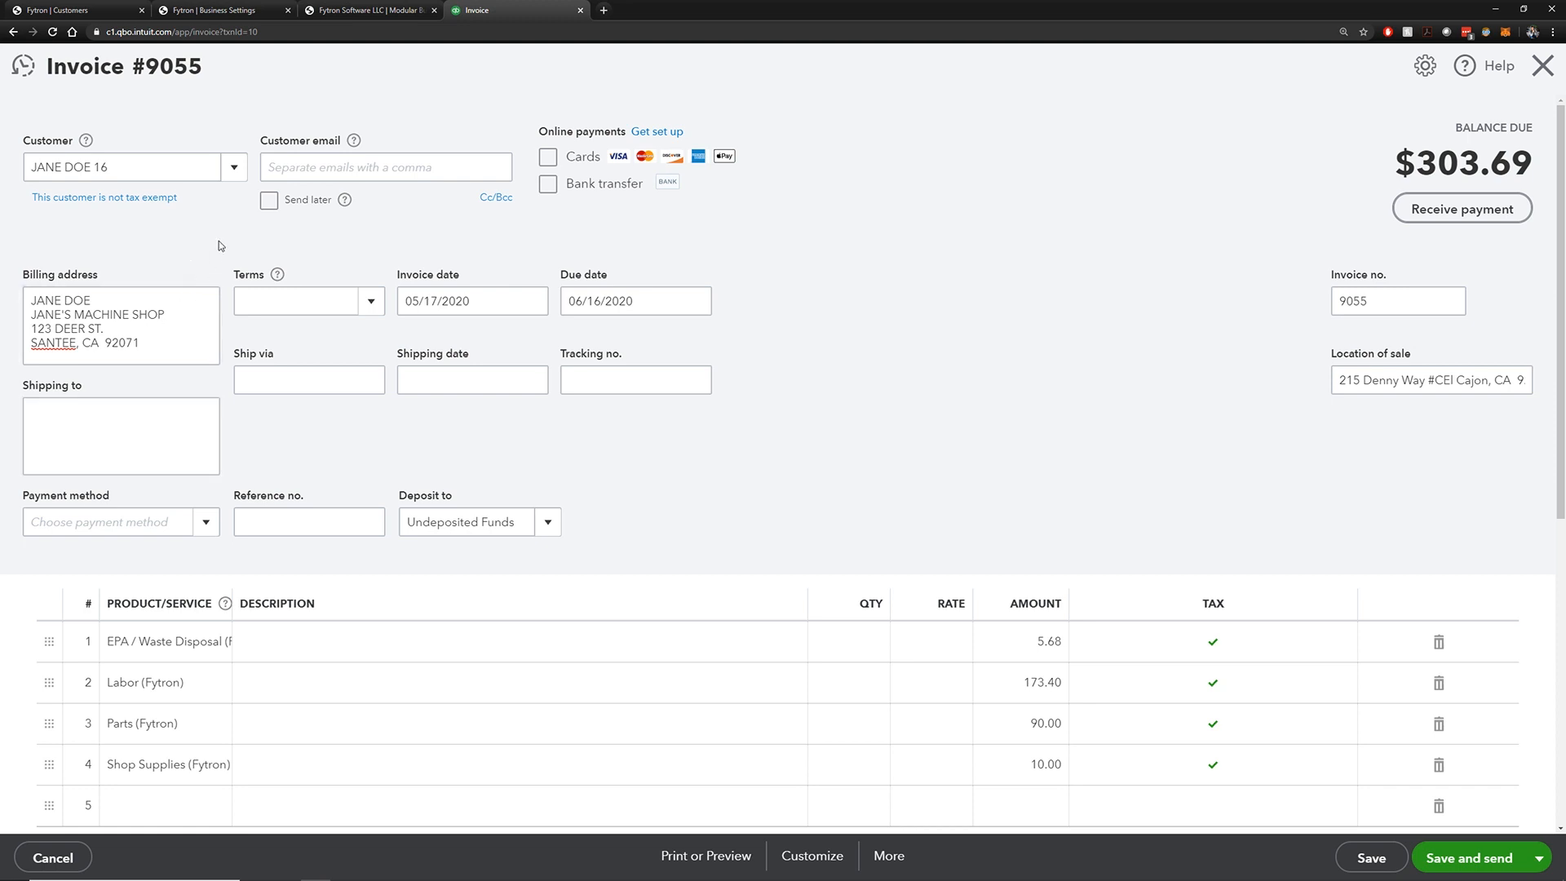
{"action": "left_click_drag", "start_coordinate": [182, 340], "coordinate": [31, 295]}
{"action": "left_click", "coordinate": [158, 237]}
{"action": "scroll", "coordinate": [979, 296], "scroll_direction": "down", "scroll_amount": 5}
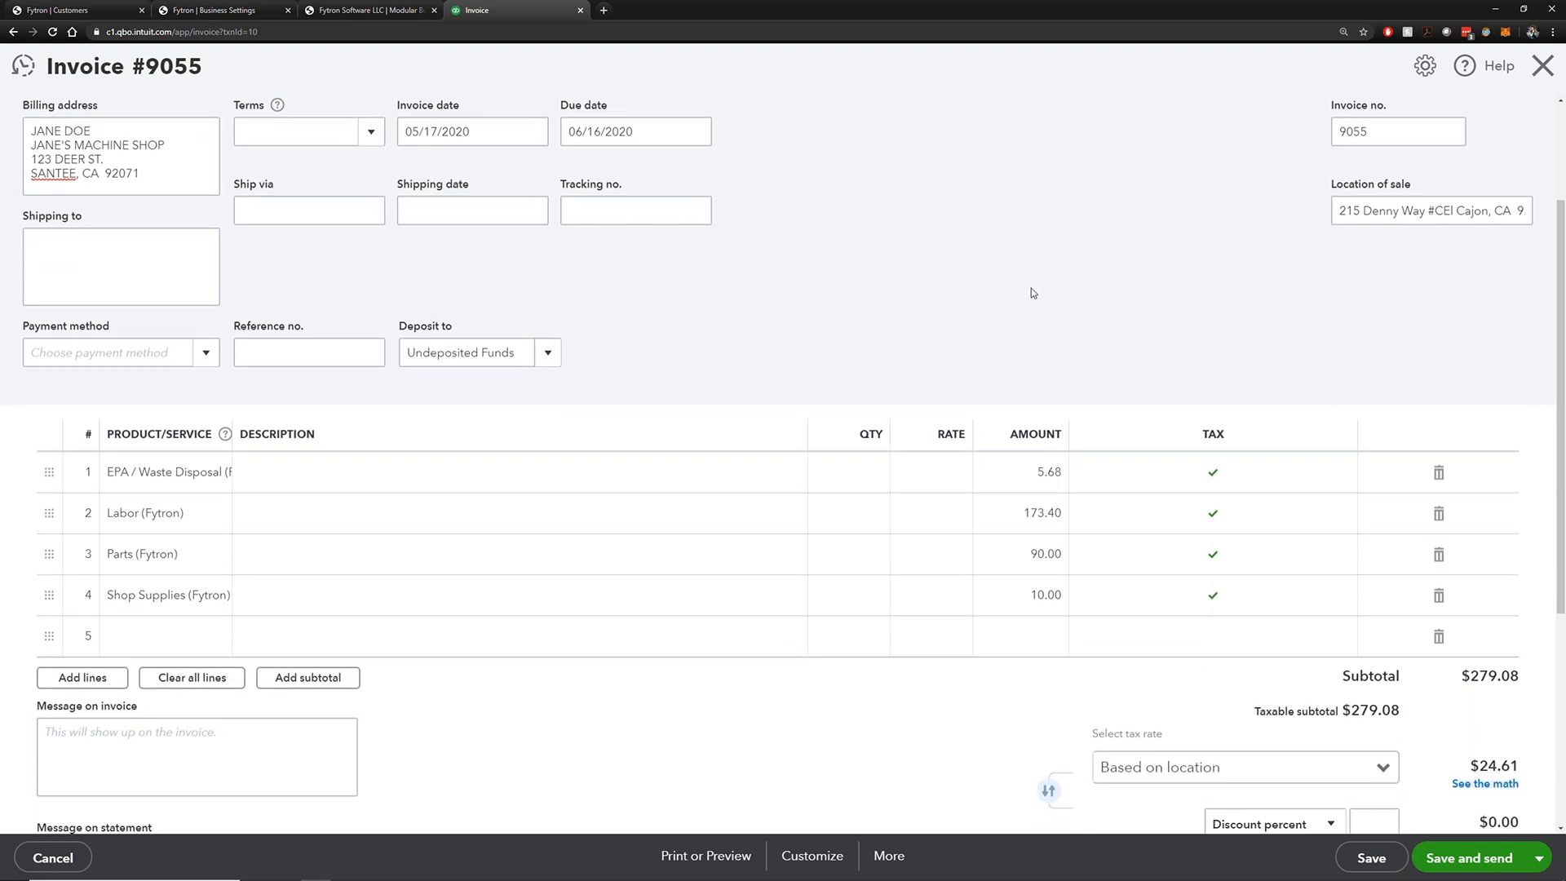
{"action": "scroll", "coordinate": [1031, 287], "scroll_direction": "up", "scroll_amount": 5}
{"action": "double_click", "coordinate": [1386, 306]}
{"action": "left_click", "coordinate": [1167, 301]}
{"action": "double_click", "coordinate": [1367, 300]}
{"action": "left_click", "coordinate": [1151, 325]}
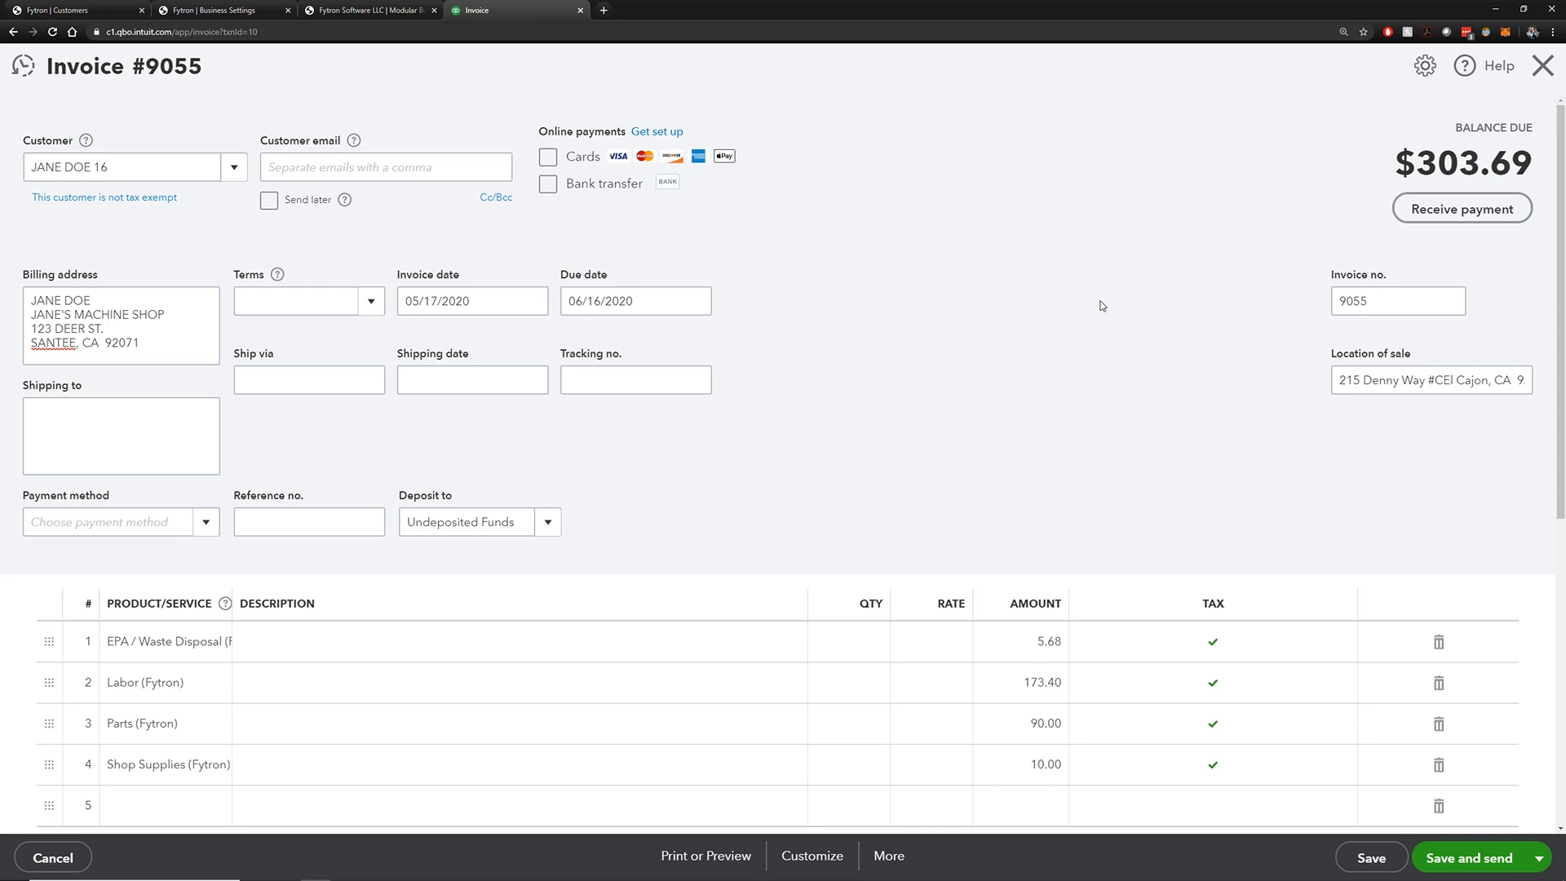
Widen the PRODUCT/SERVICE column so full item names show
{"action": "scroll", "coordinate": [1101, 306], "scroll_direction": "down", "scroll_amount": 4}
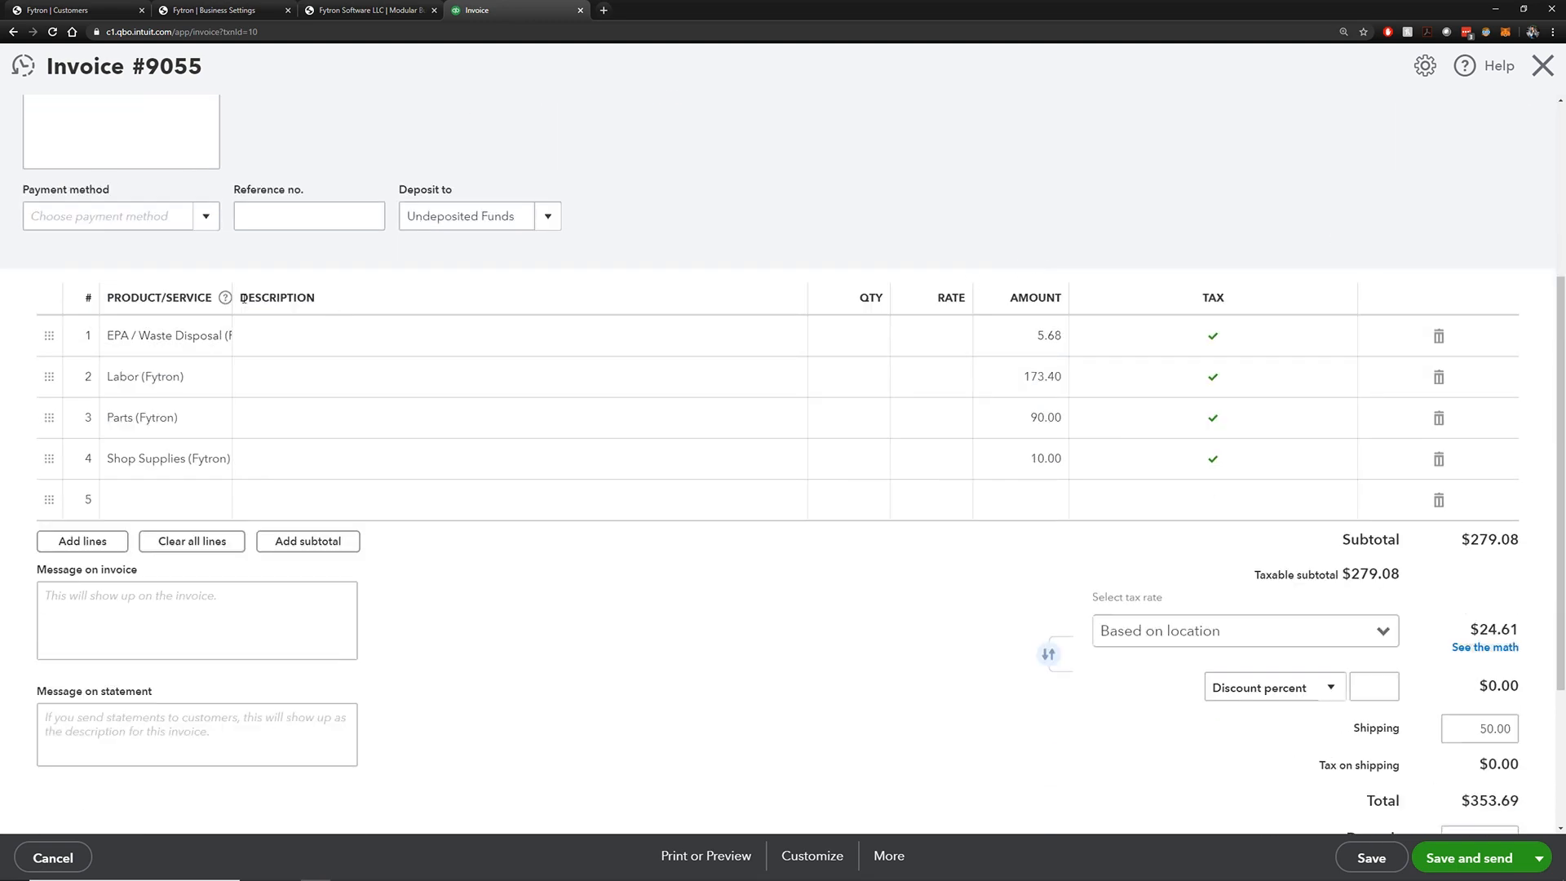
{"action": "left_click_drag", "start_coordinate": [232, 297], "coordinate": [342, 295]}
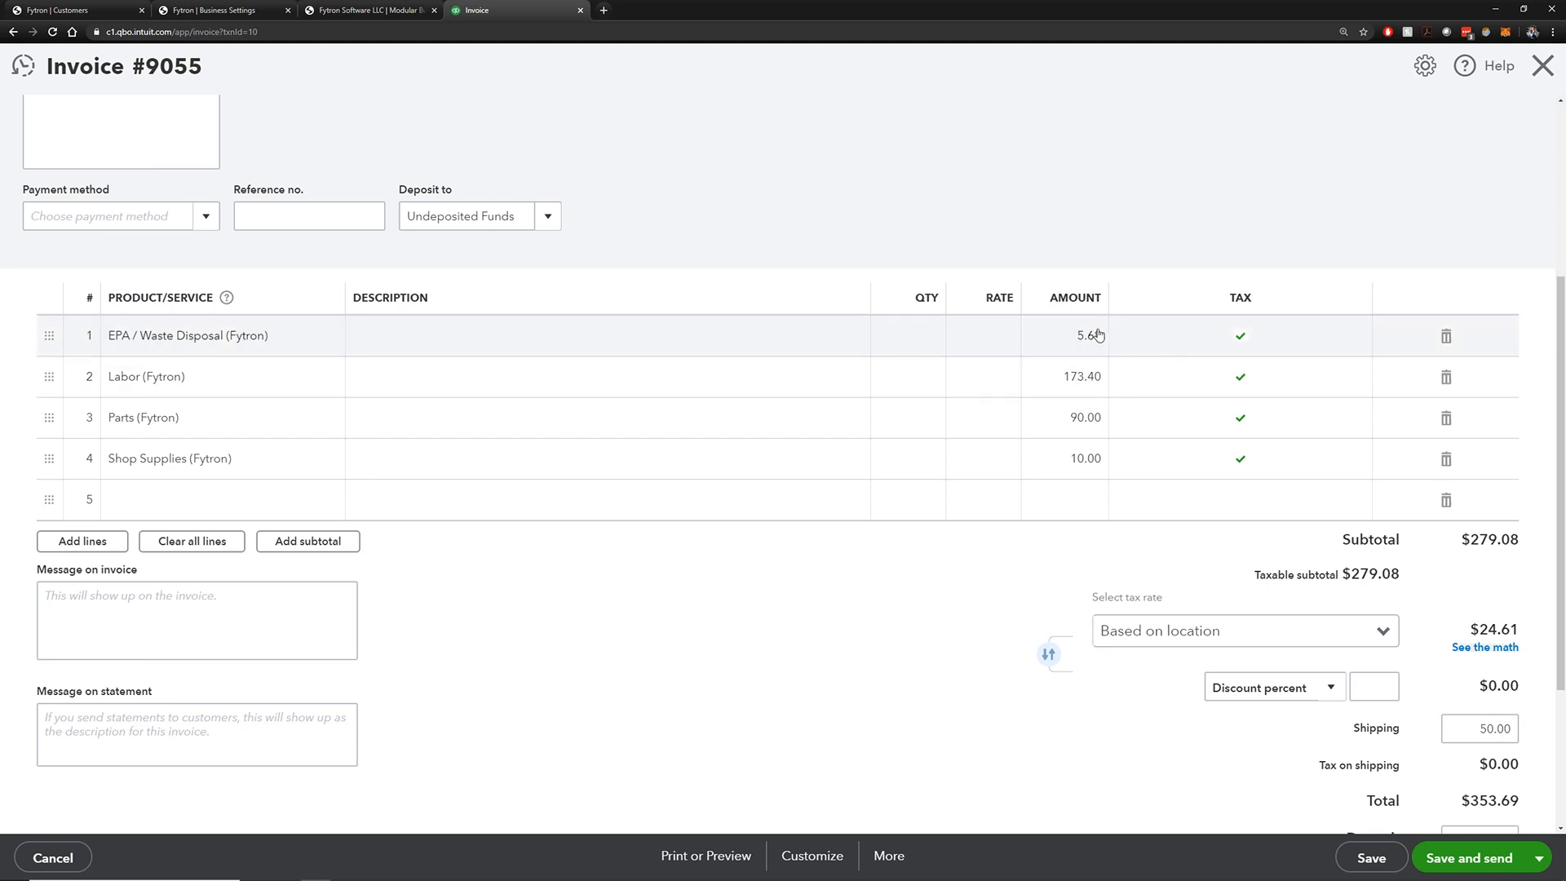
{"action": "scroll", "coordinate": [1093, 469], "scroll_direction": "down", "scroll_amount": 1}
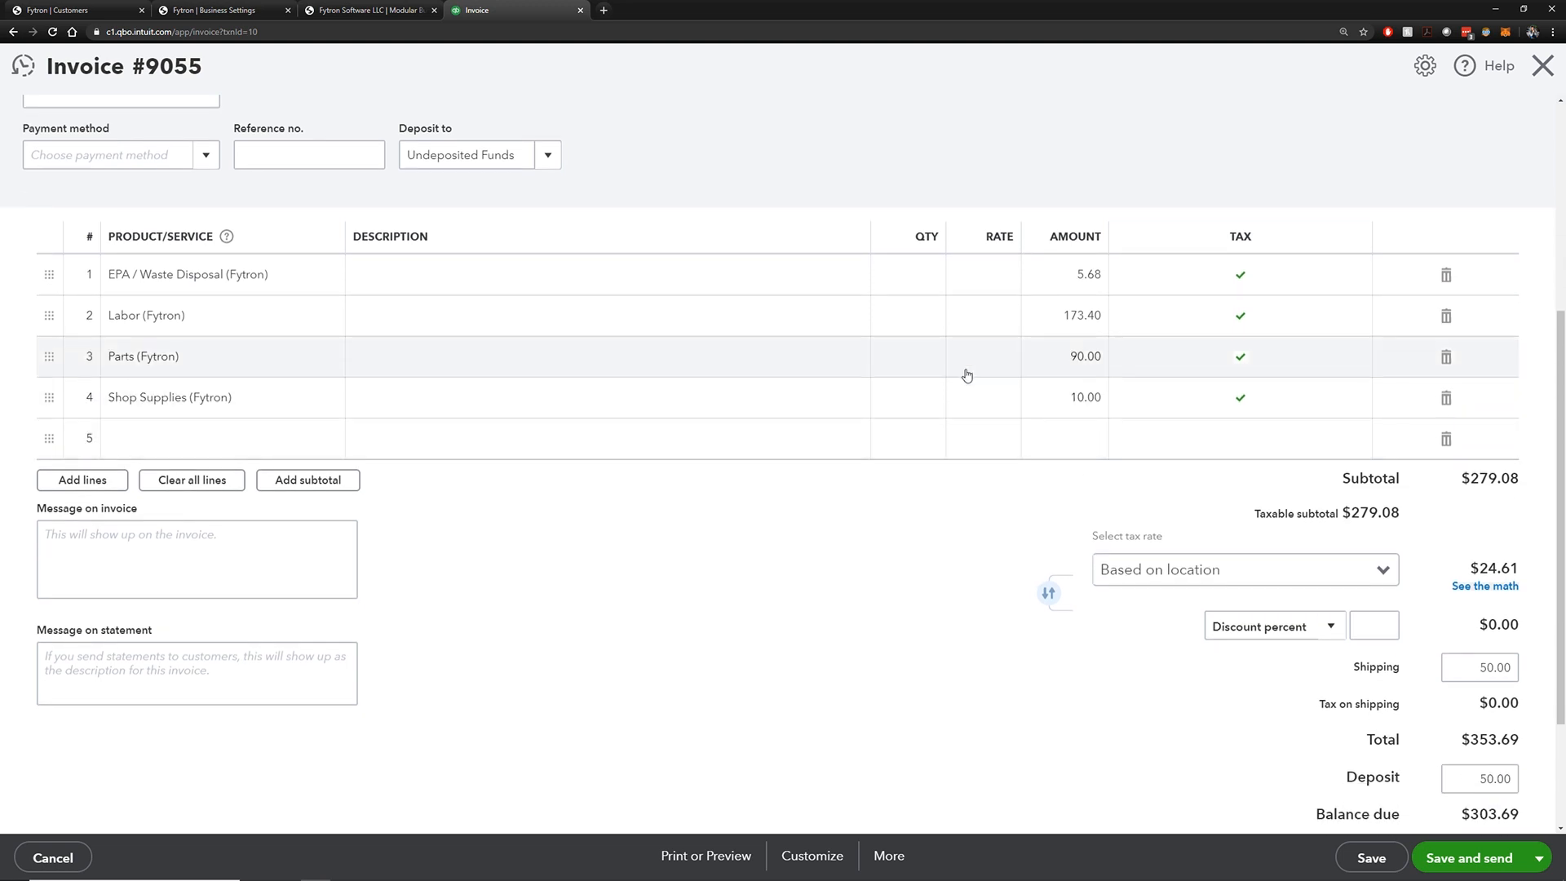
Detach the invoice into its own window and move it aside to reveal Fytron
{"action": "scroll", "coordinate": [734, 457], "scroll_direction": "up", "scroll_amount": 2}
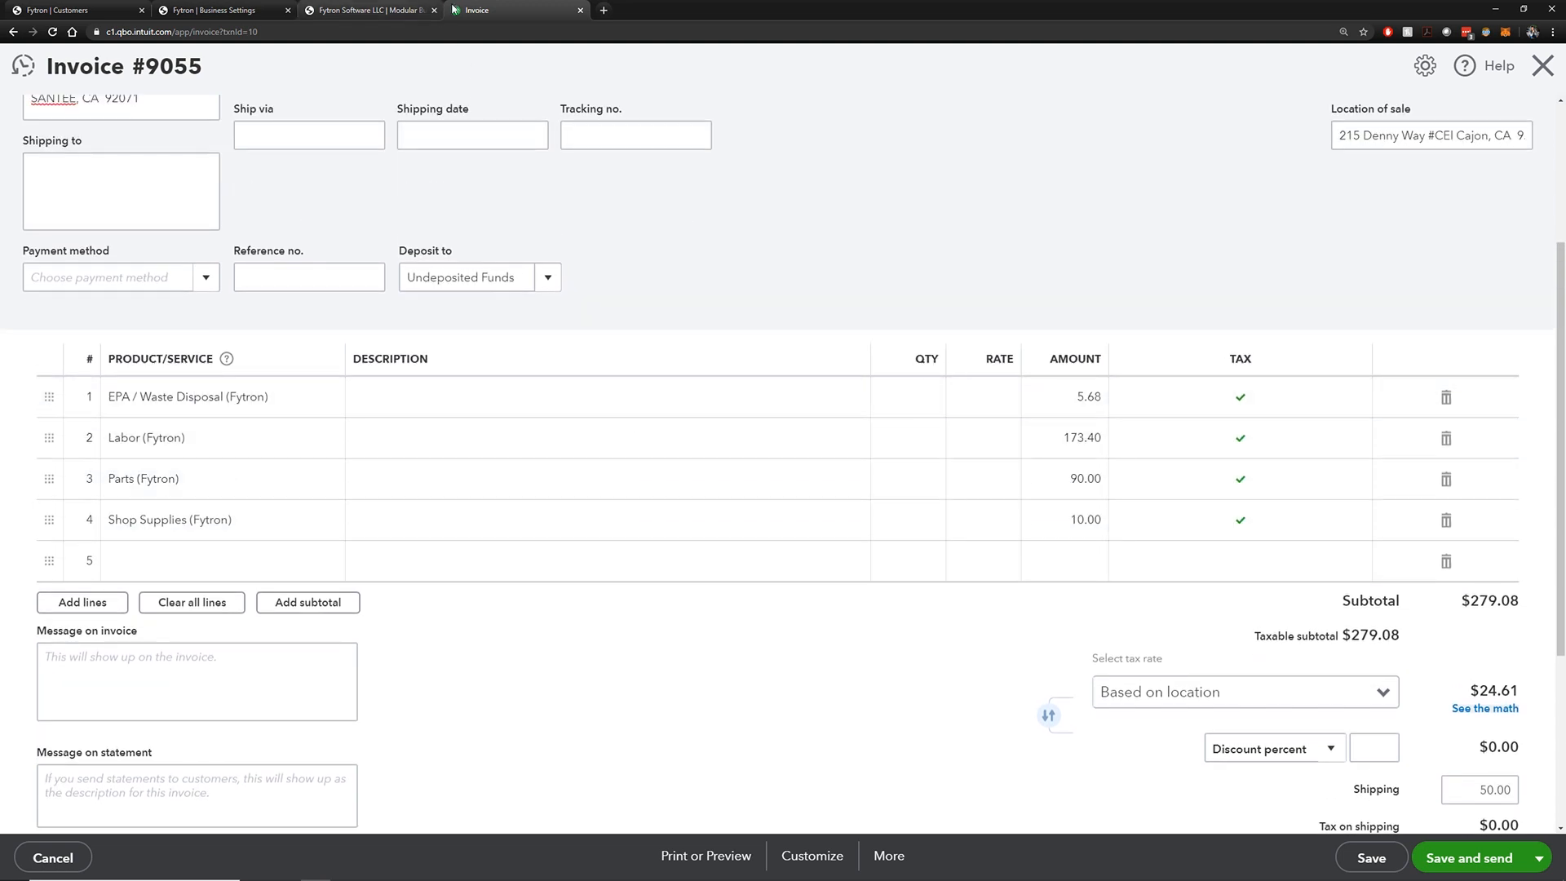
{"action": "left_click_drag", "start_coordinate": [522, 10], "coordinate": [560, 145]}
{"action": "left_click_drag", "start_coordinate": [706, 23], "coordinate": [1561, 303]}
Place Fytron on the left half and open invoice 9055 from its Invoices list
{"action": "left_click", "coordinate": [332, 162]}
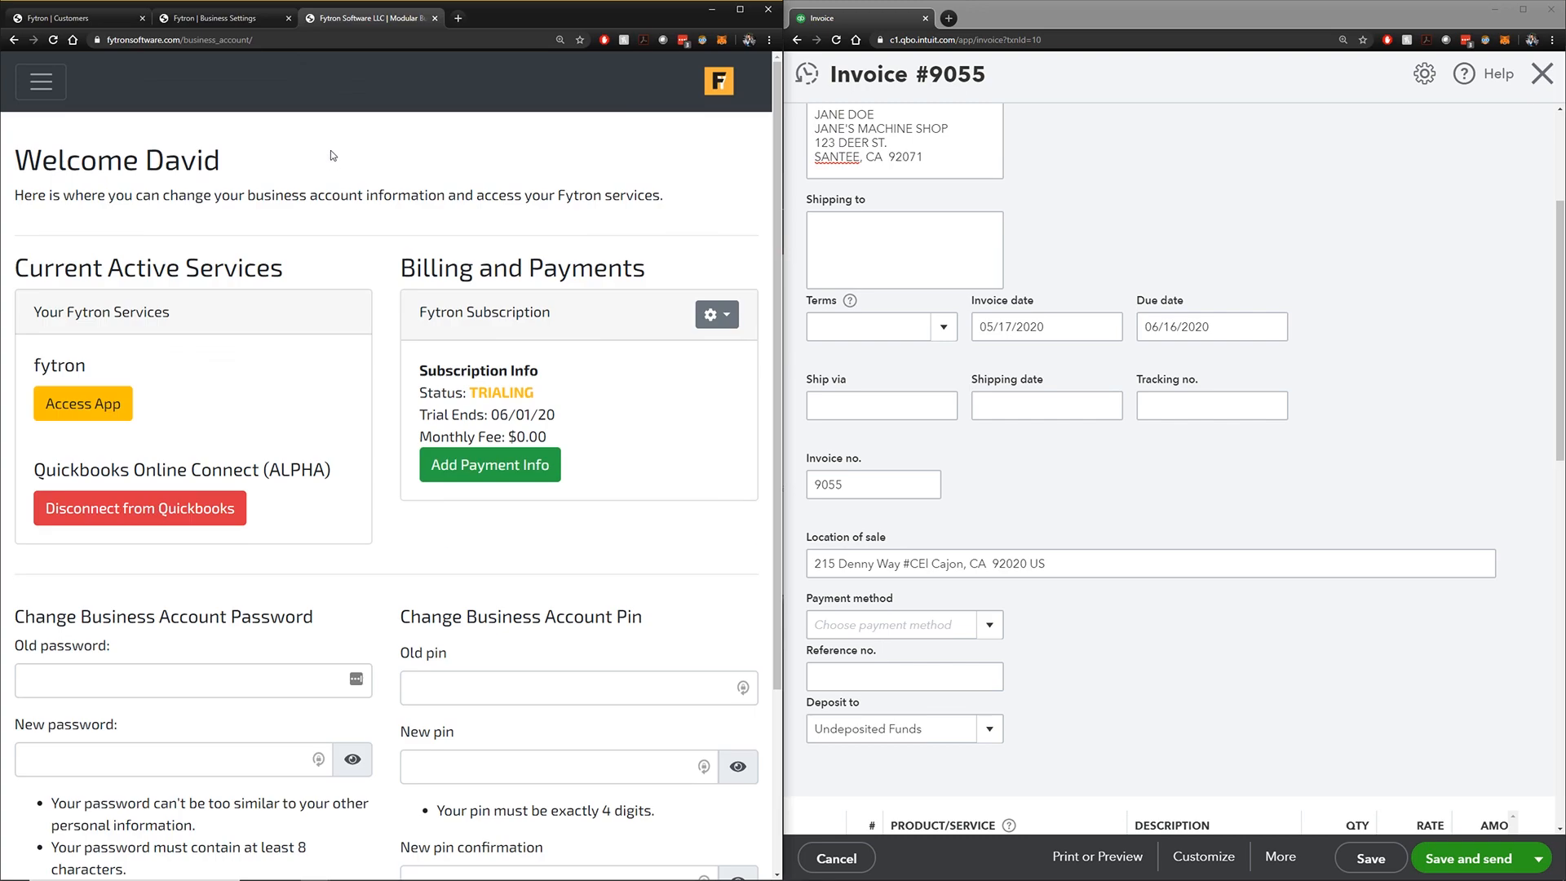
{"action": "left_click", "coordinate": [213, 18]}
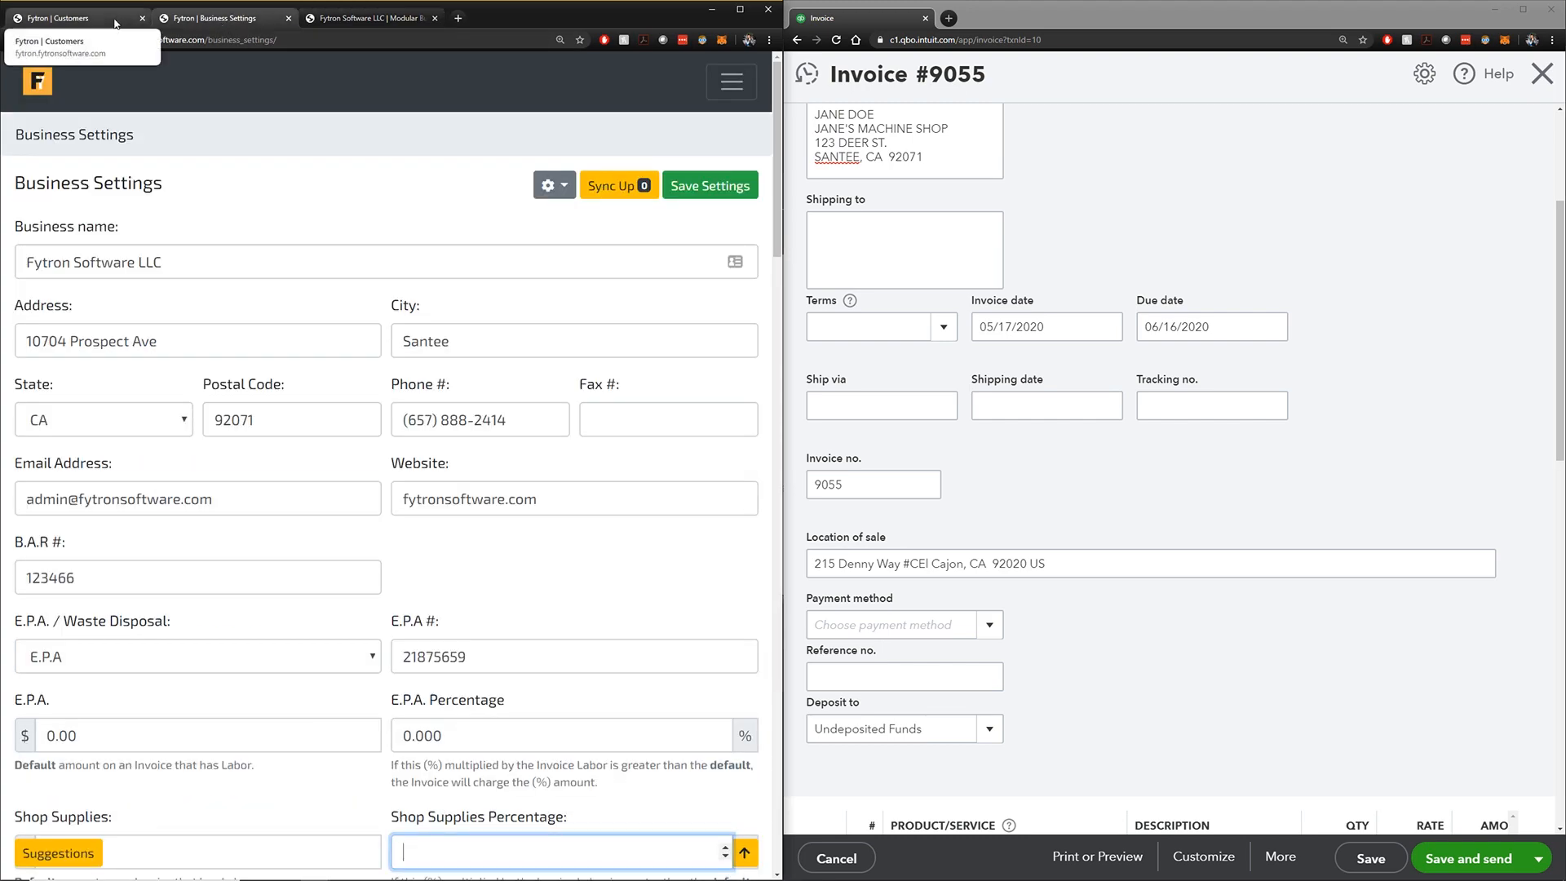
{"action": "left_click", "coordinate": [115, 20]}
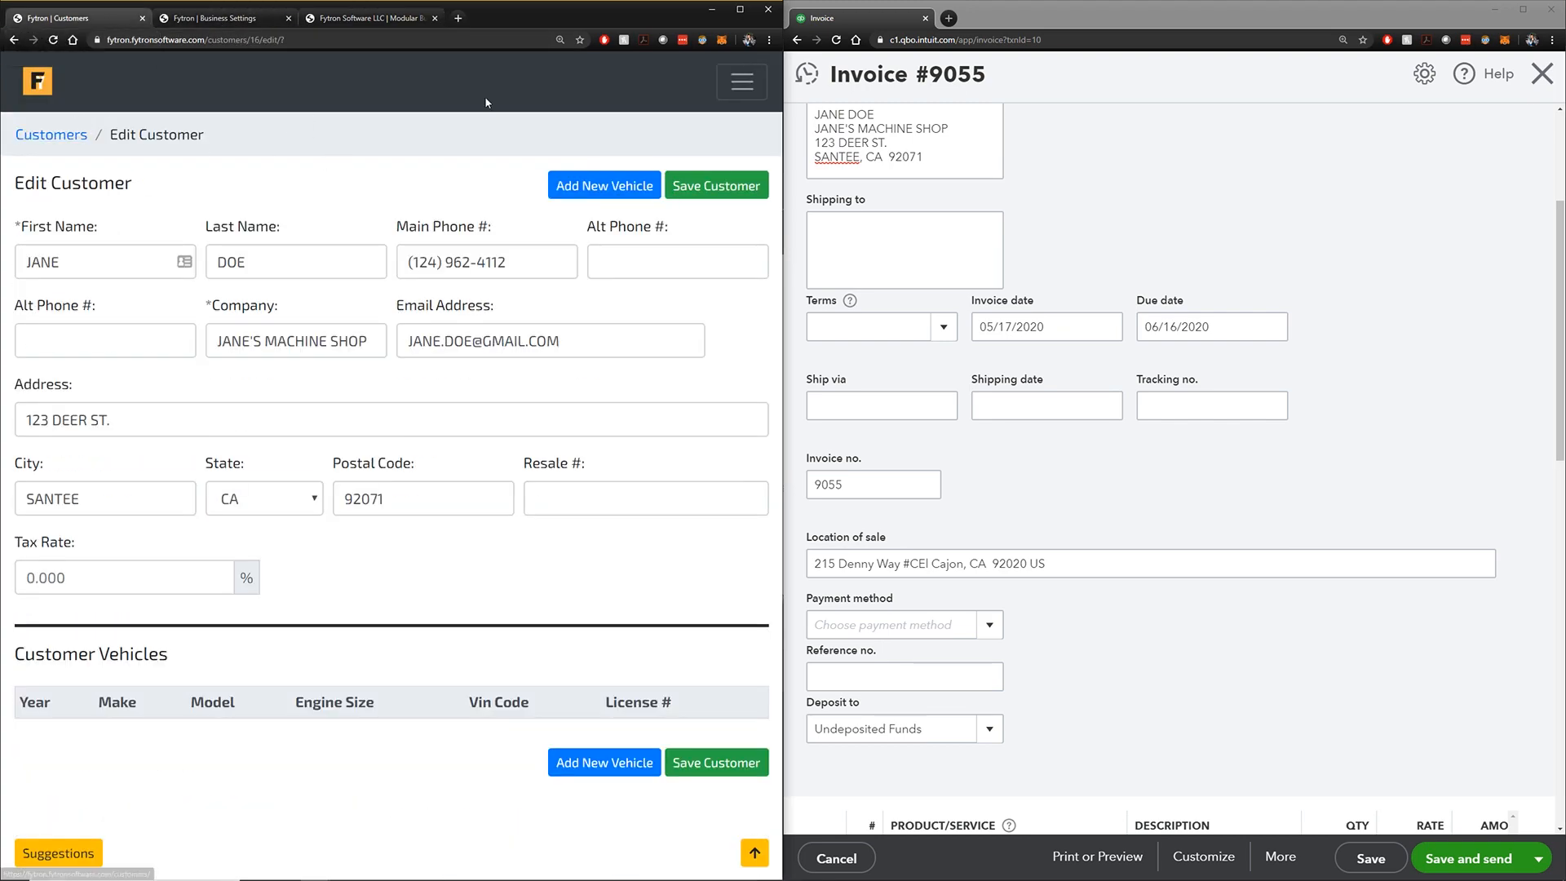
{"action": "left_click", "coordinate": [741, 82]}
{"action": "left_click", "coordinate": [73, 160]}
{"action": "left_click", "coordinate": [86, 203]}
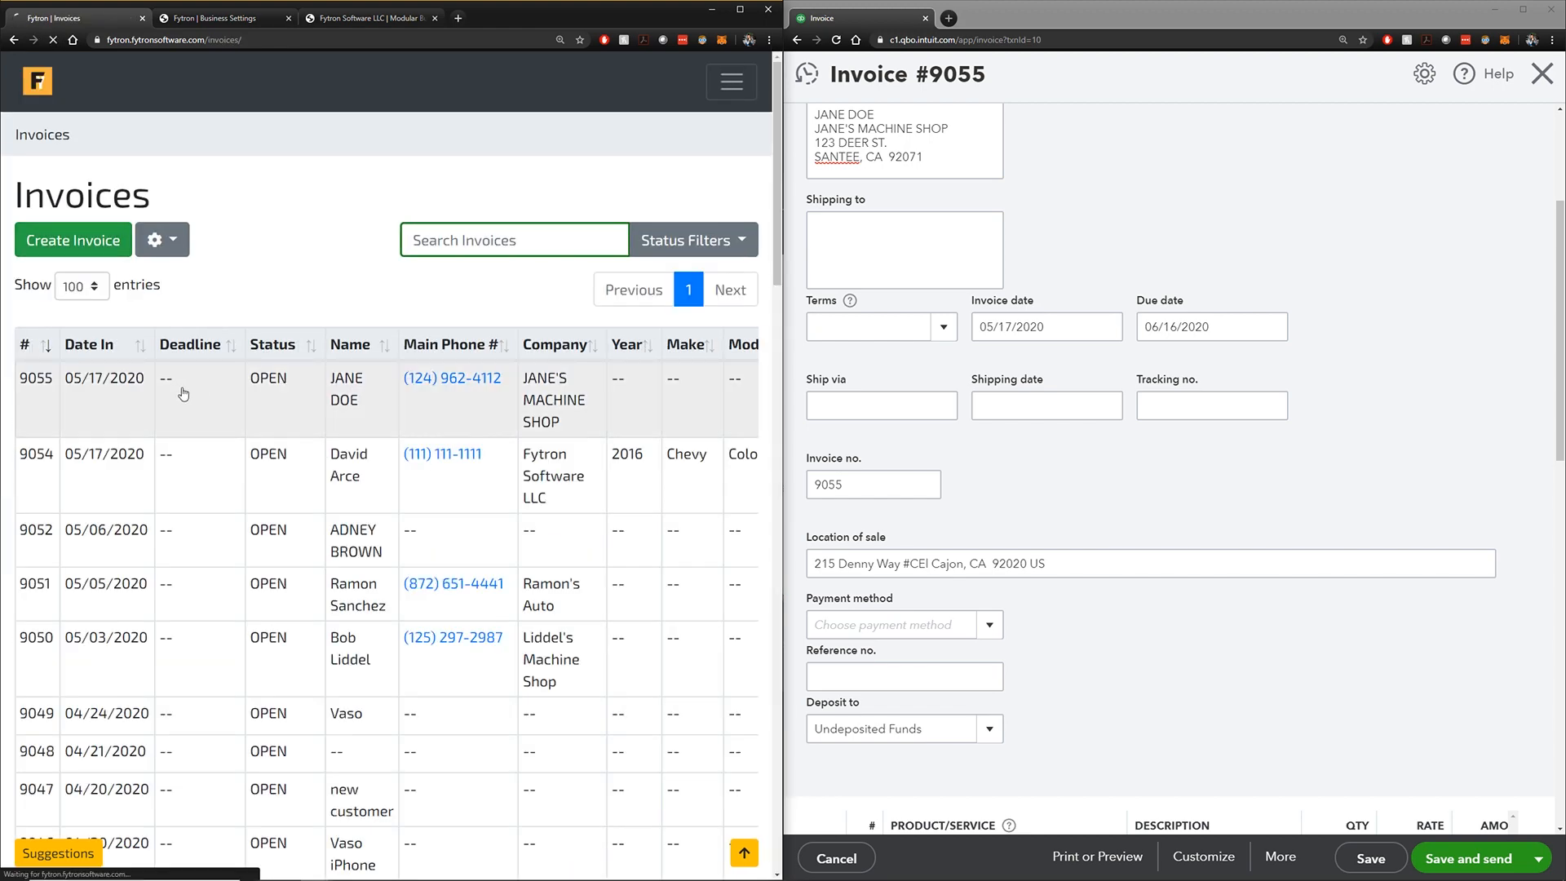
{"action": "left_click", "coordinate": [619, 368]}
Bring both invoices' summary totals into view and check the 50.00 Shipping value
{"action": "scroll", "coordinate": [644, 346], "scroll_direction": "down", "scroll_amount": 7}
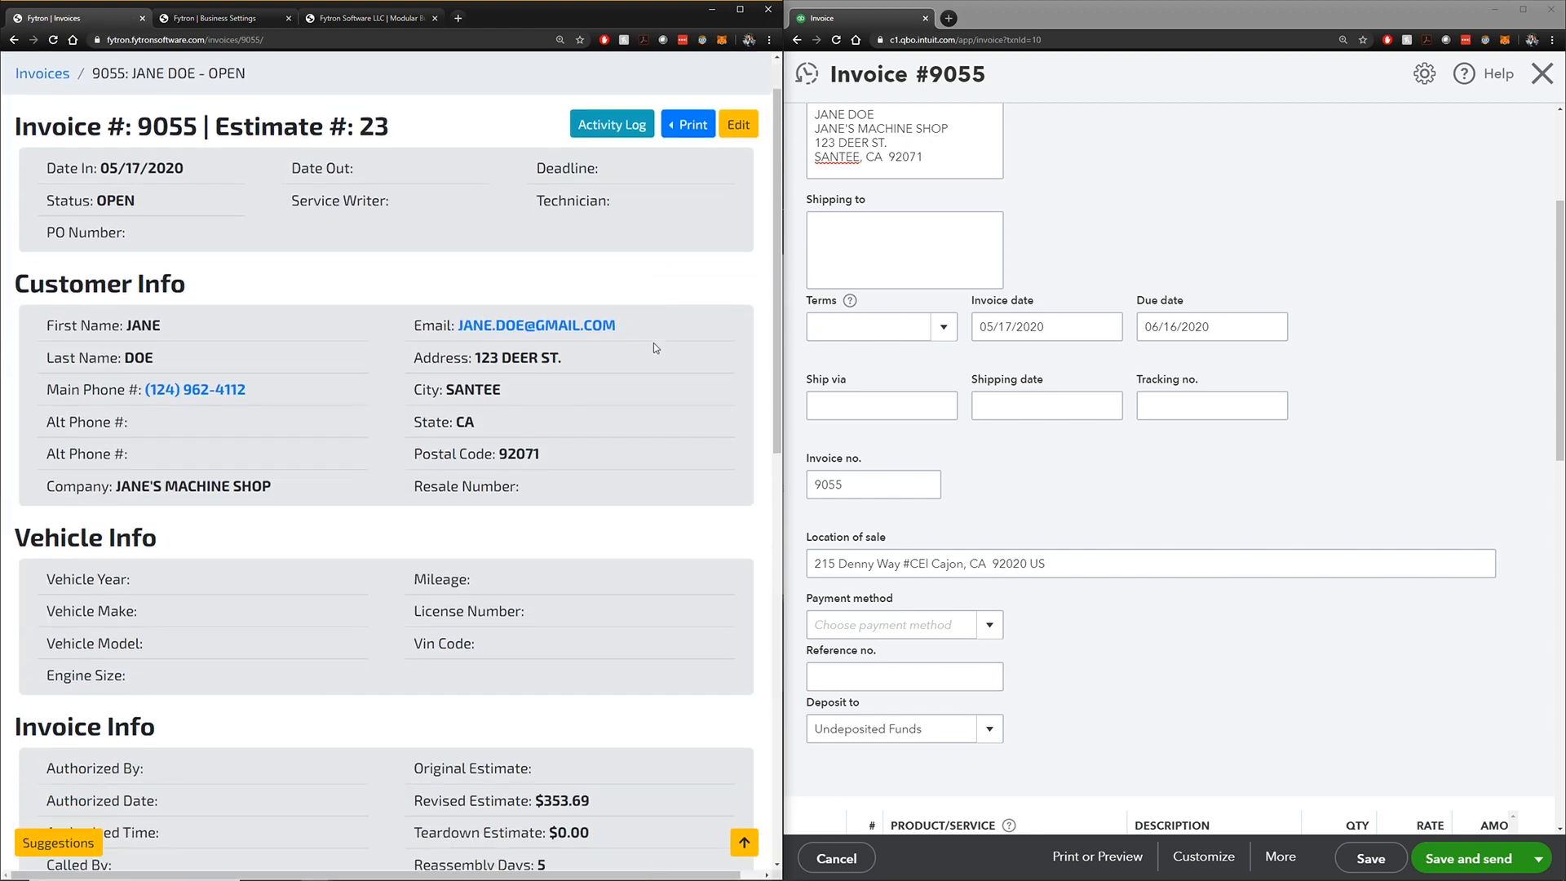
{"action": "scroll", "coordinate": [623, 354], "scroll_direction": "down", "scroll_amount": 3}
{"action": "scroll", "coordinate": [1182, 423], "scroll_direction": "down", "scroll_amount": 8}
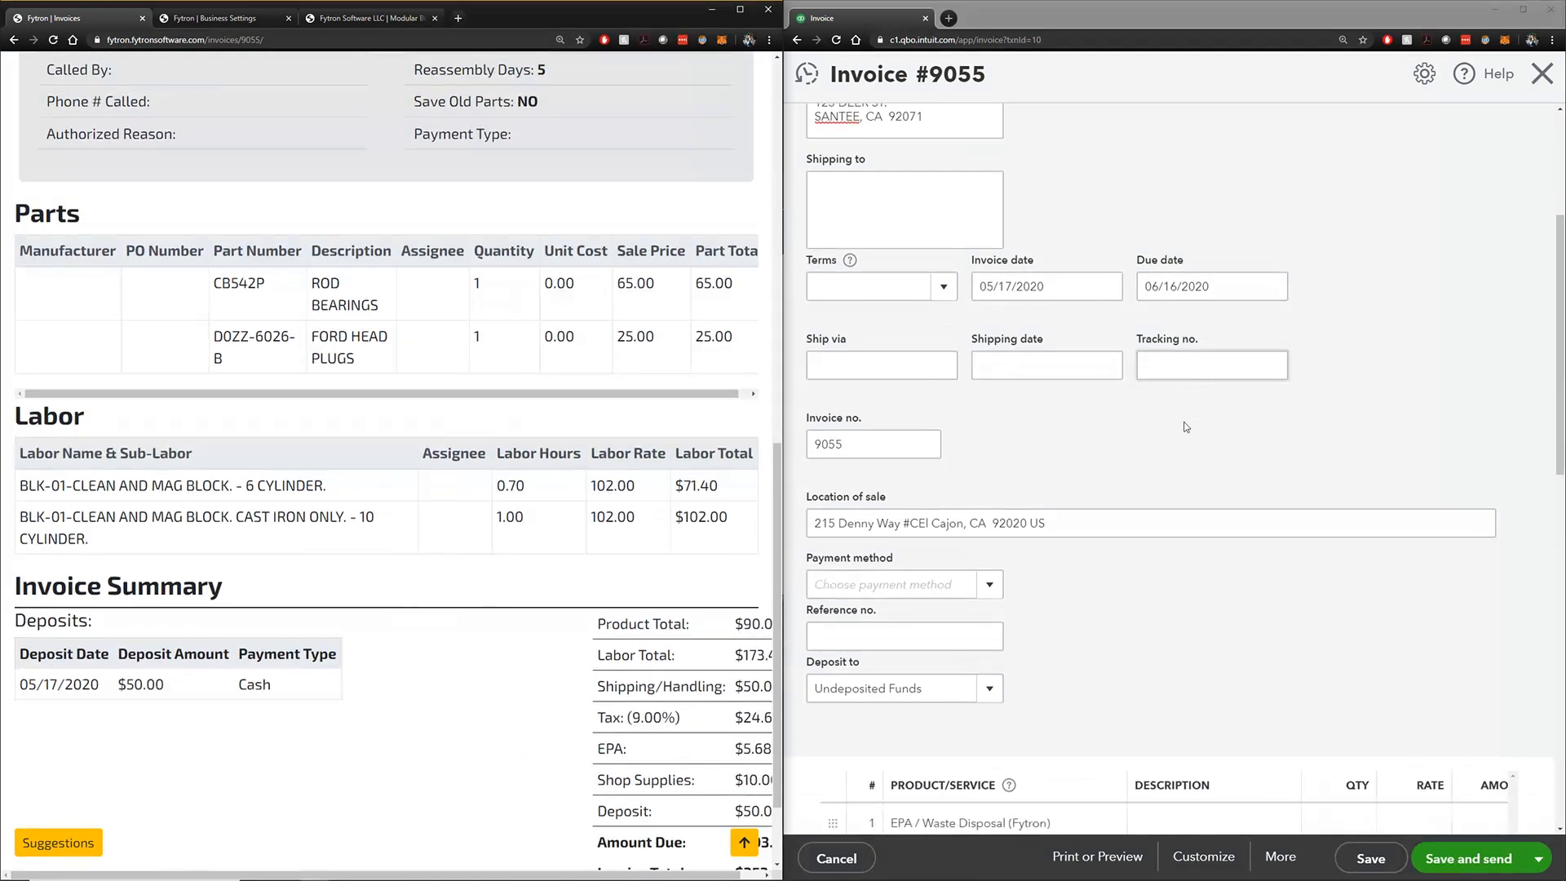
{"action": "mouse_move", "coordinate": [1142, 413]}
{"action": "left_mouse_down"}
{"action": "mouse_move", "coordinate": [1289, 414]}
{"action": "mouse_move", "coordinate": [1130, 423]}
{"action": "left_mouse_up"}
{"action": "scroll", "coordinate": [463, 483], "scroll_direction": "down", "scroll_amount": 1}
{"action": "scroll", "coordinate": [463, 482], "scroll_direction": "up", "scroll_amount": 1}
{"action": "scroll", "coordinate": [463, 482], "scroll_direction": "down", "scroll_amount": 1}
{"action": "left_click_drag", "start_coordinate": [442, 875], "coordinate": [547, 874]}
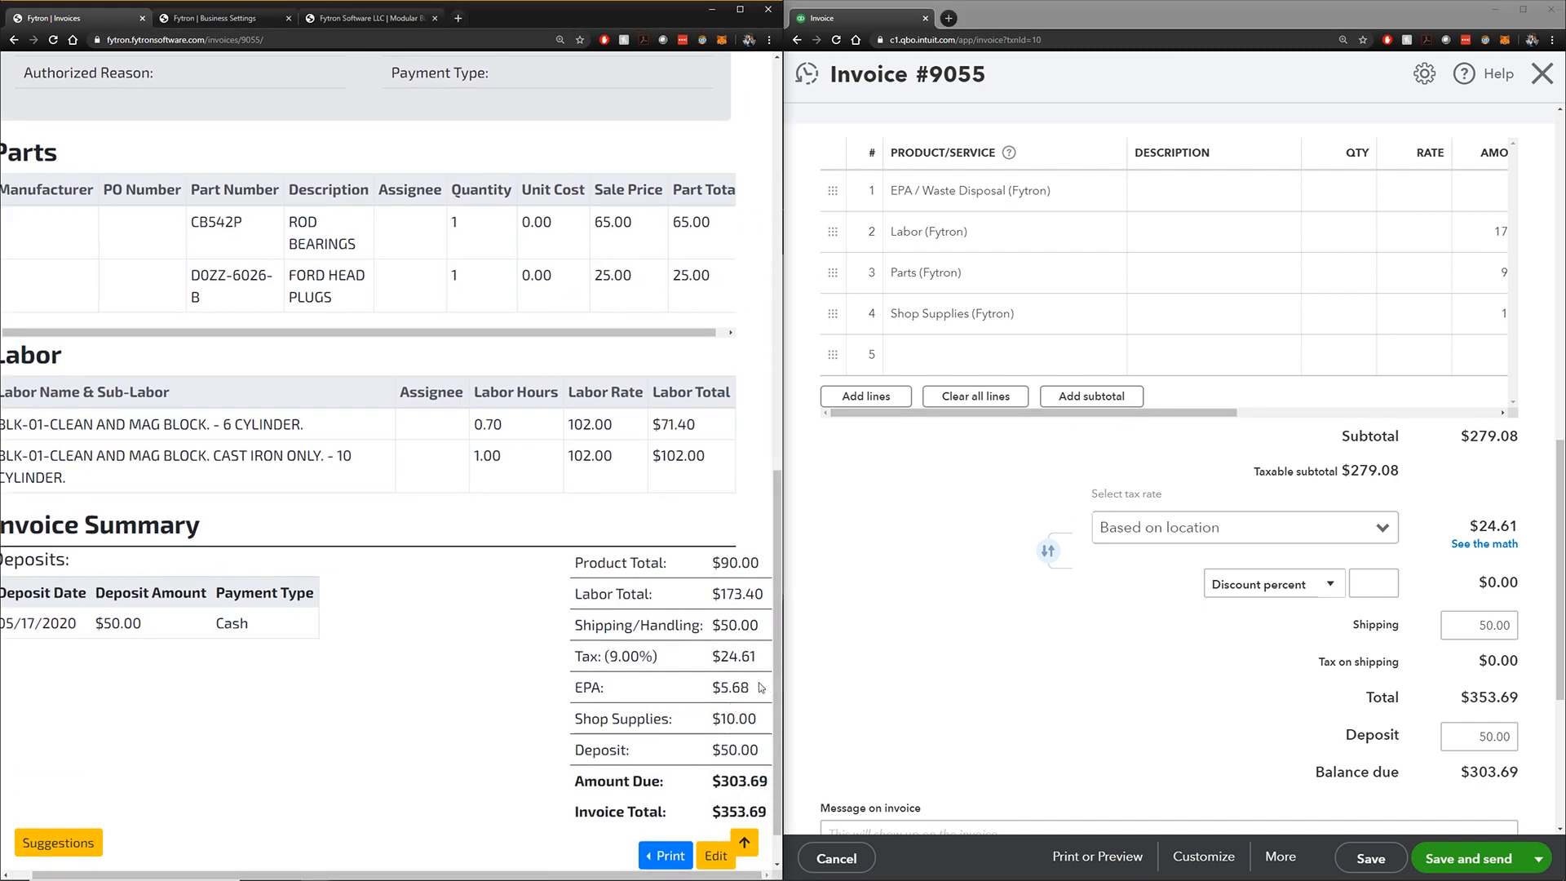
{"action": "left_click_drag", "start_coordinate": [1118, 413], "coordinate": [1093, 445]}
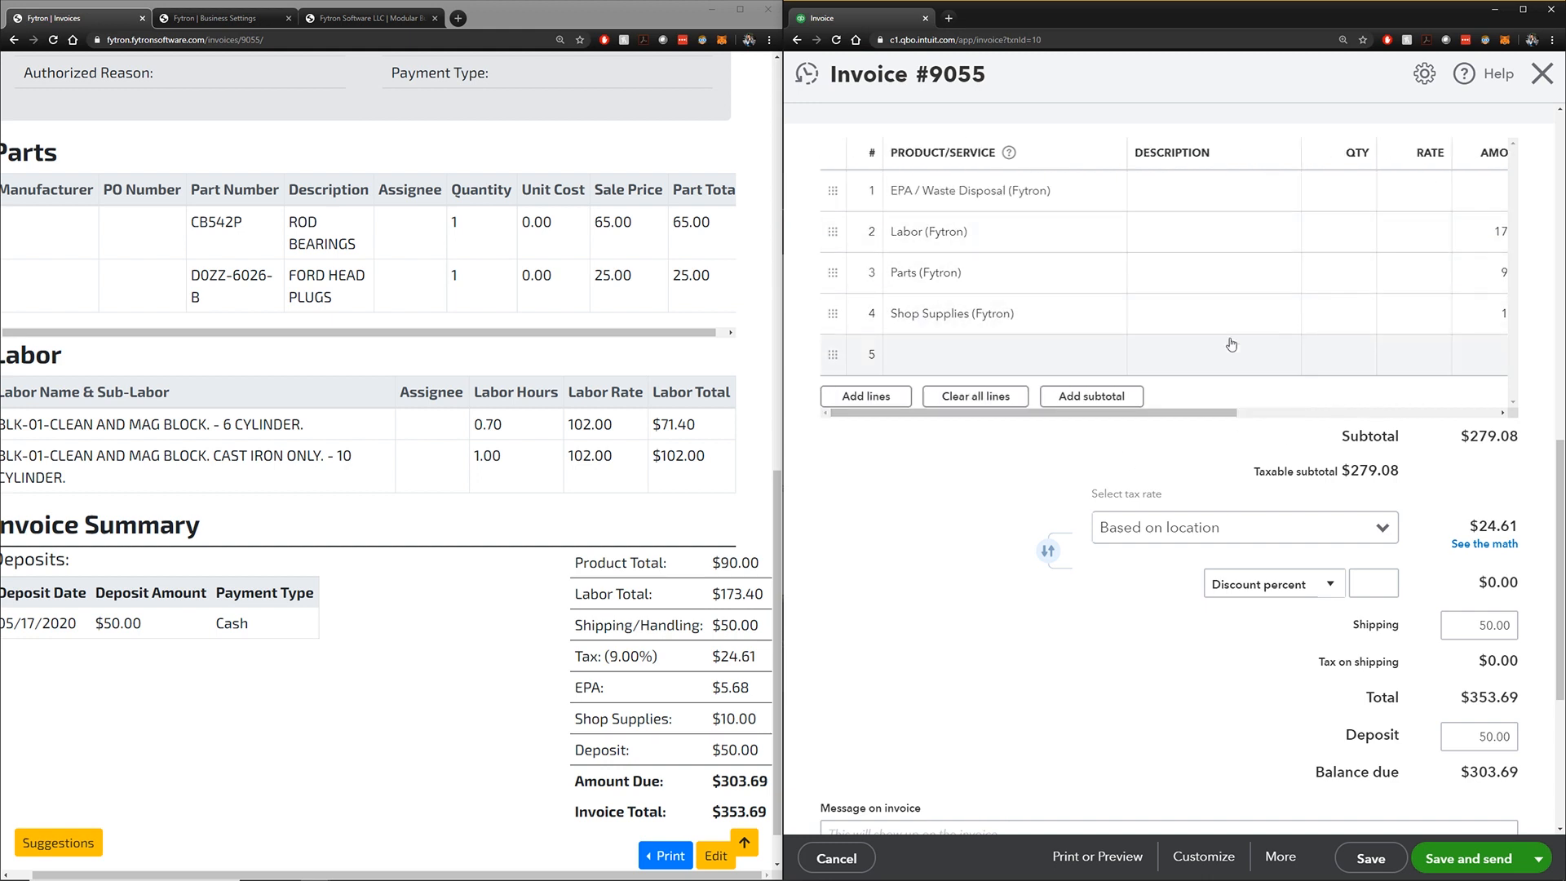
{"action": "left_click", "coordinate": [1479, 625]}
{"action": "left_click_drag", "start_coordinate": [1469, 625], "coordinate": [1509, 625]}
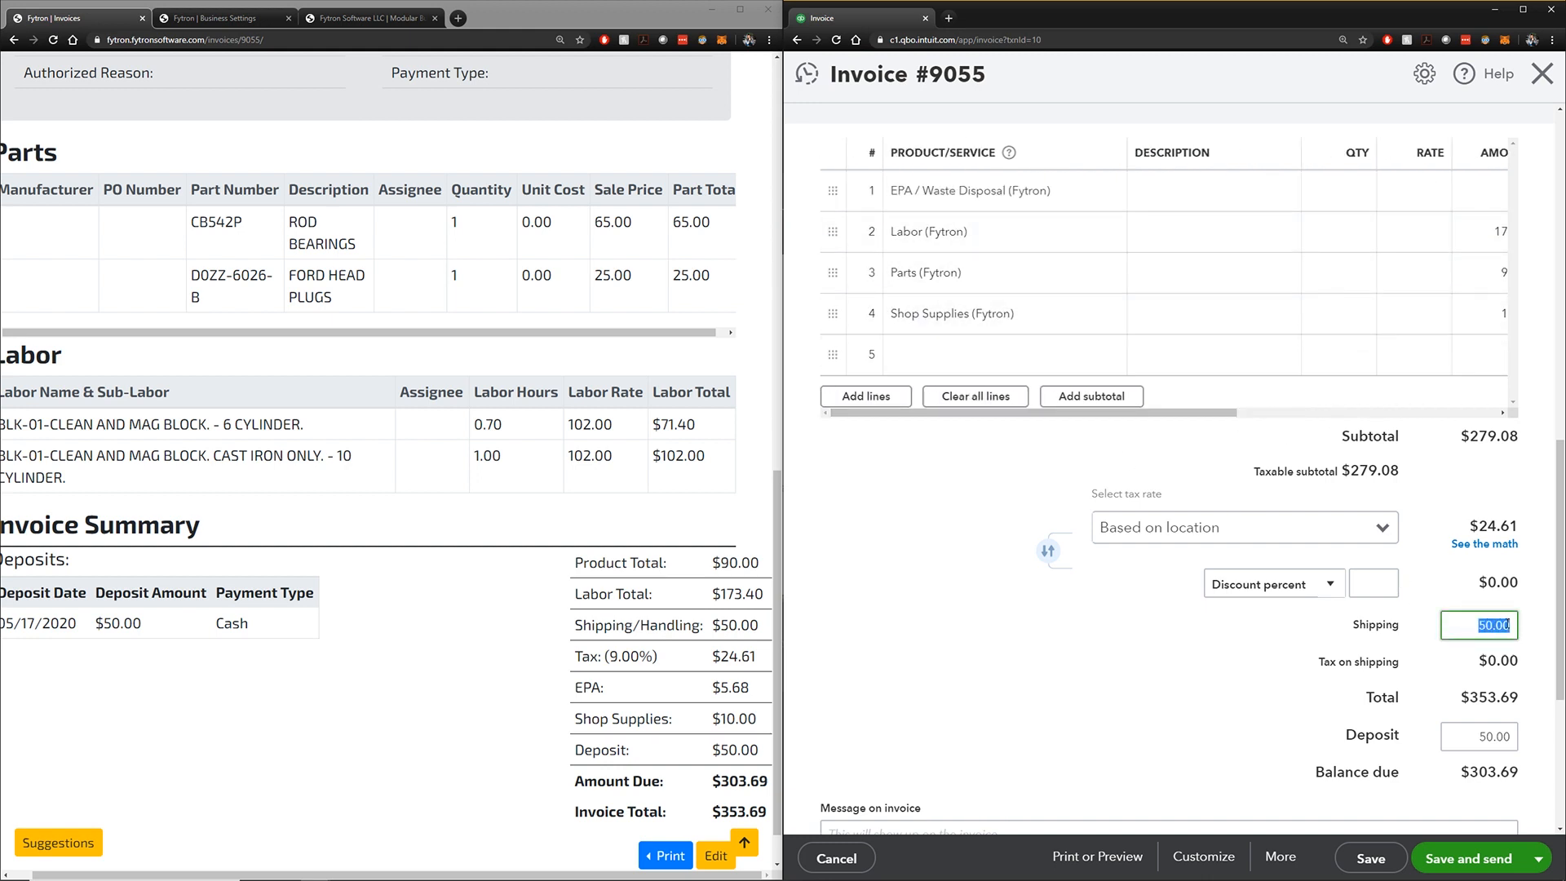
{"action": "left_click", "coordinate": [1116, 652]}
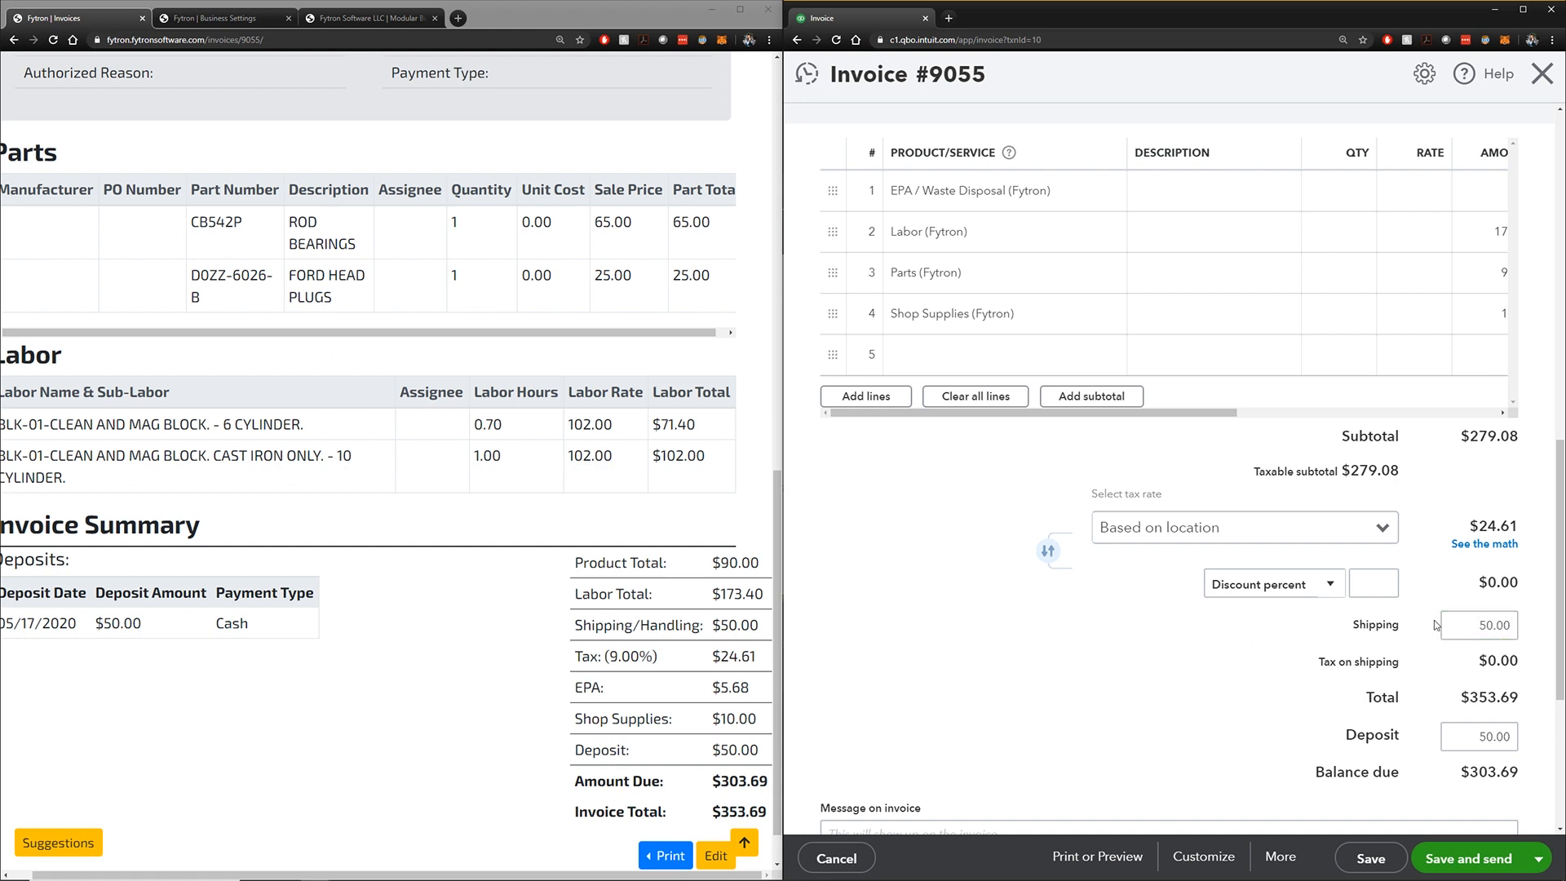
Show the QuickBooks tax math and review the EPA / Waste Disposal line and $24.61 total
{"action": "left_click", "coordinate": [1501, 545]}
{"action": "scroll", "coordinate": [1476, 548], "scroll_direction": "down", "scroll_amount": 5}
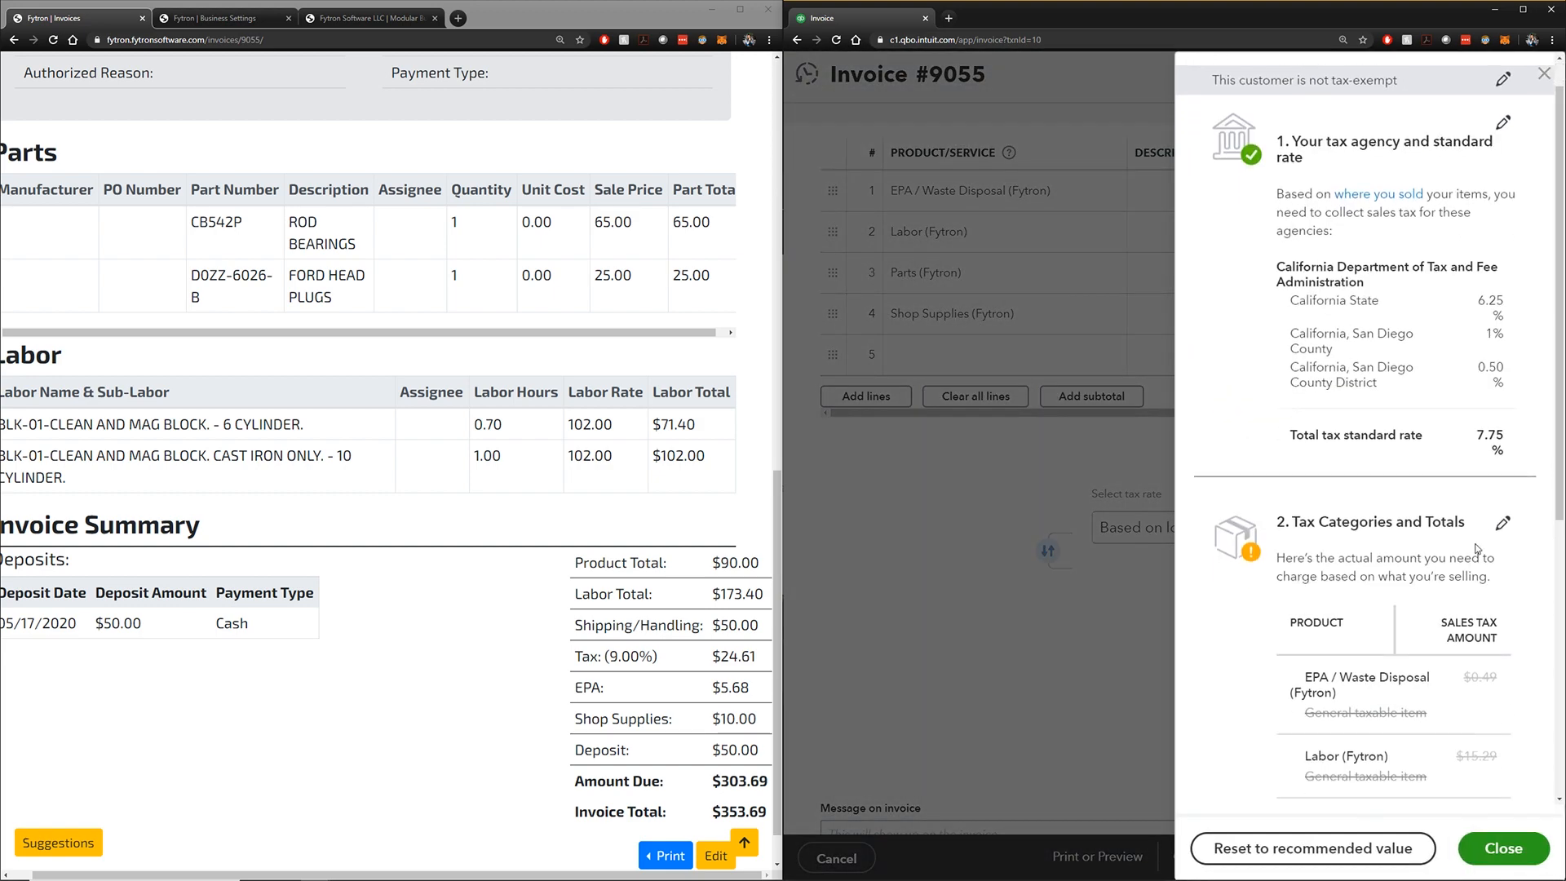
{"action": "scroll", "coordinate": [1476, 548], "scroll_direction": "down", "scroll_amount": 1}
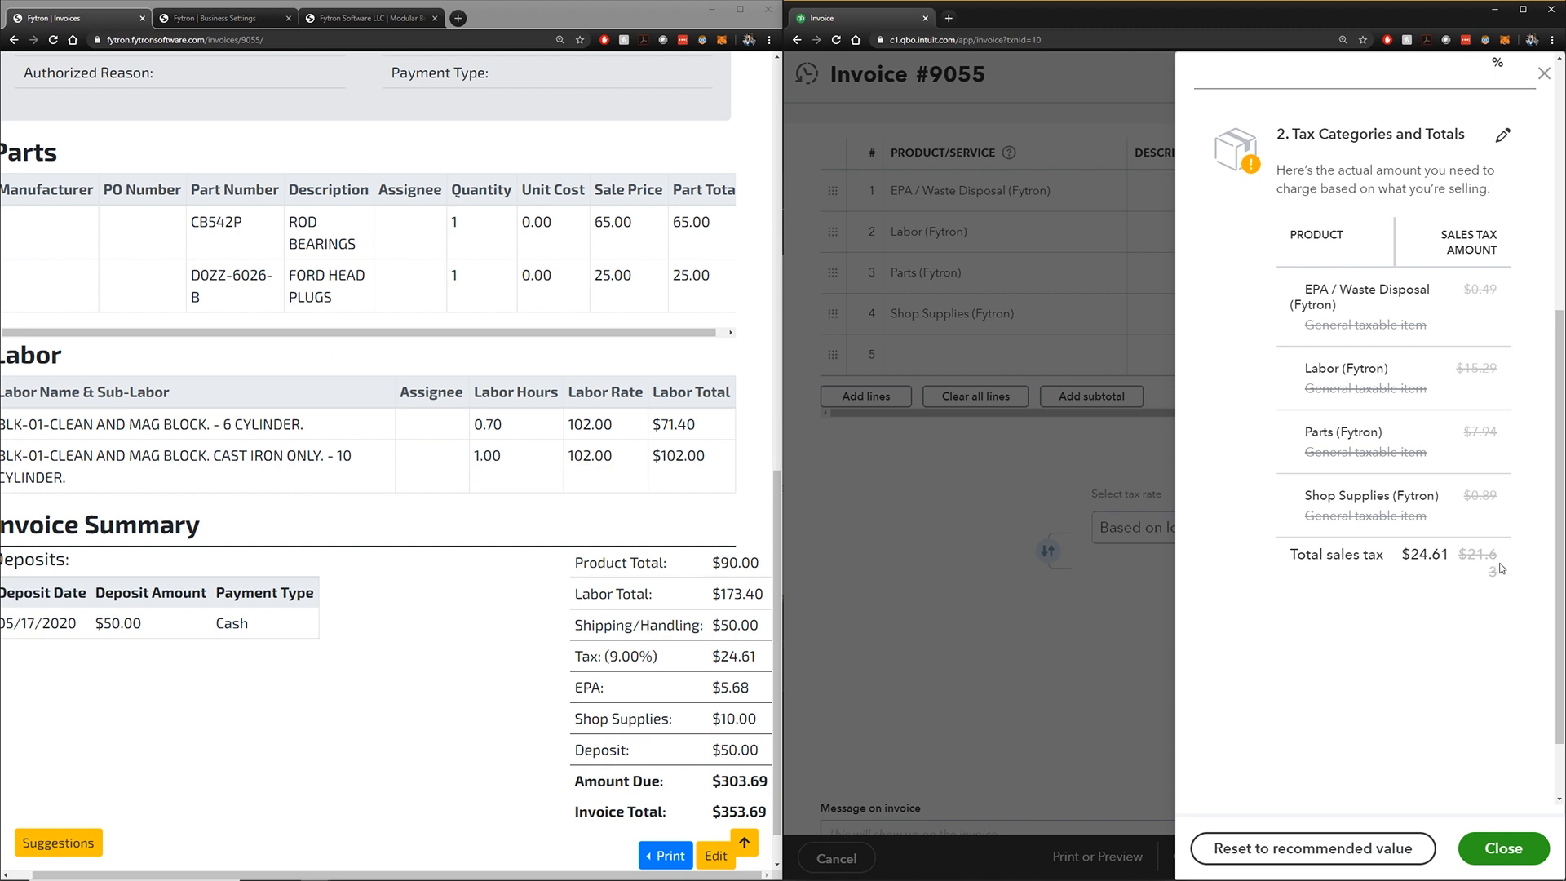
{"action": "left_click_drag", "start_coordinate": [1465, 291], "coordinate": [1497, 330]}
{"action": "left_click", "coordinate": [1505, 380]}
{"action": "left_click_drag", "start_coordinate": [1449, 554], "coordinate": [1401, 554]}
Switch Fytron to its Dashboard, readjust the two windows, and close the tax breakdown
{"action": "key", "text": "ctrl+minus"}
{"action": "key", "text": "ctrl+plus"}
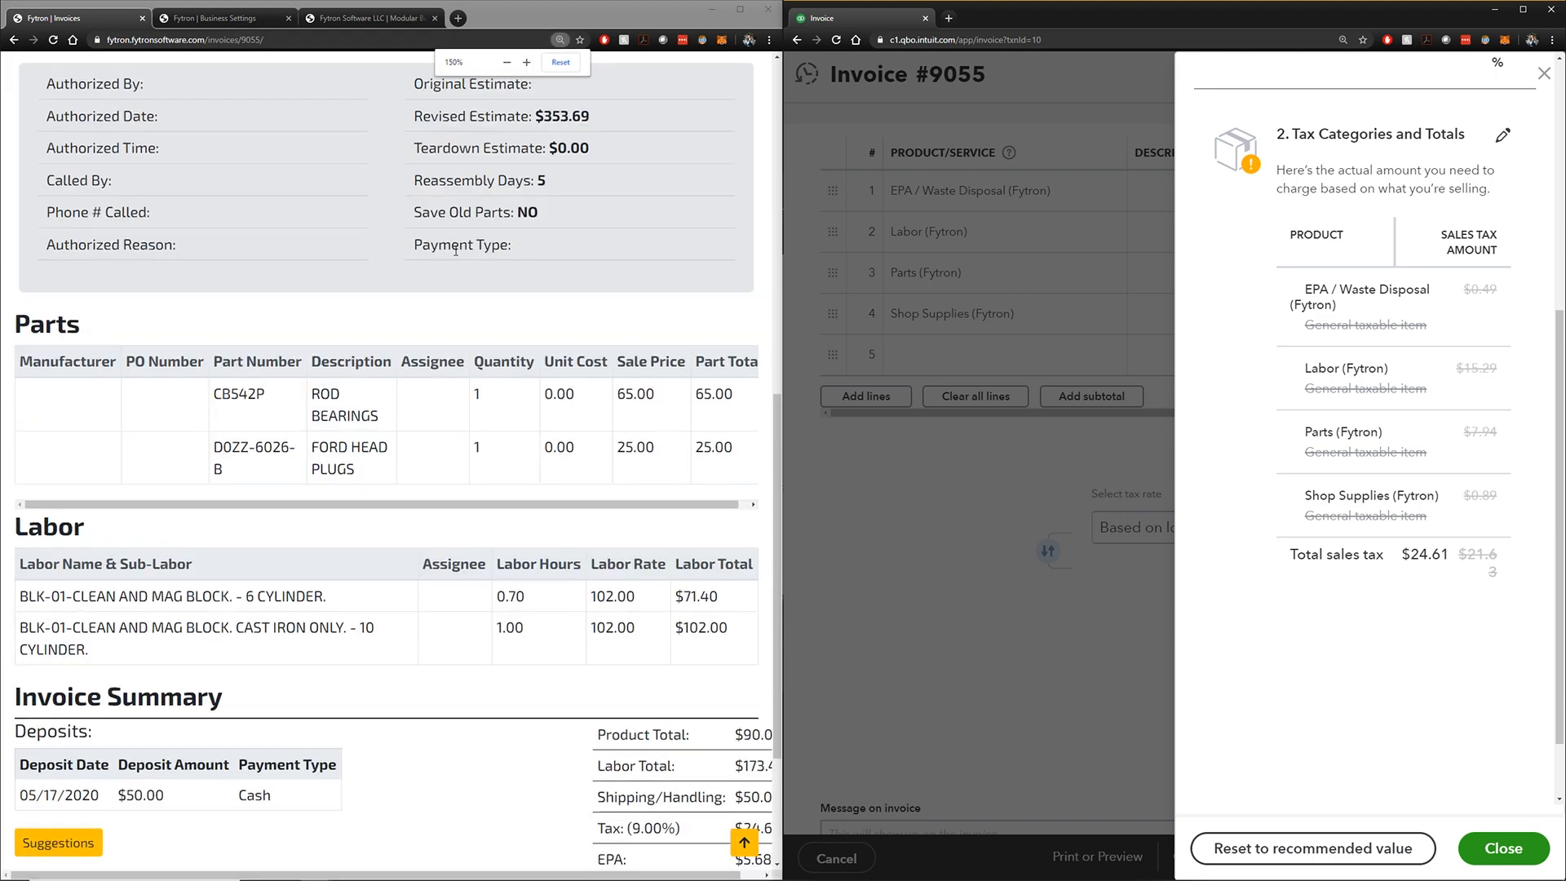
{"action": "scroll", "coordinate": [445, 237], "scroll_direction": "up", "scroll_amount": 9}
{"action": "left_click", "coordinate": [716, 86]}
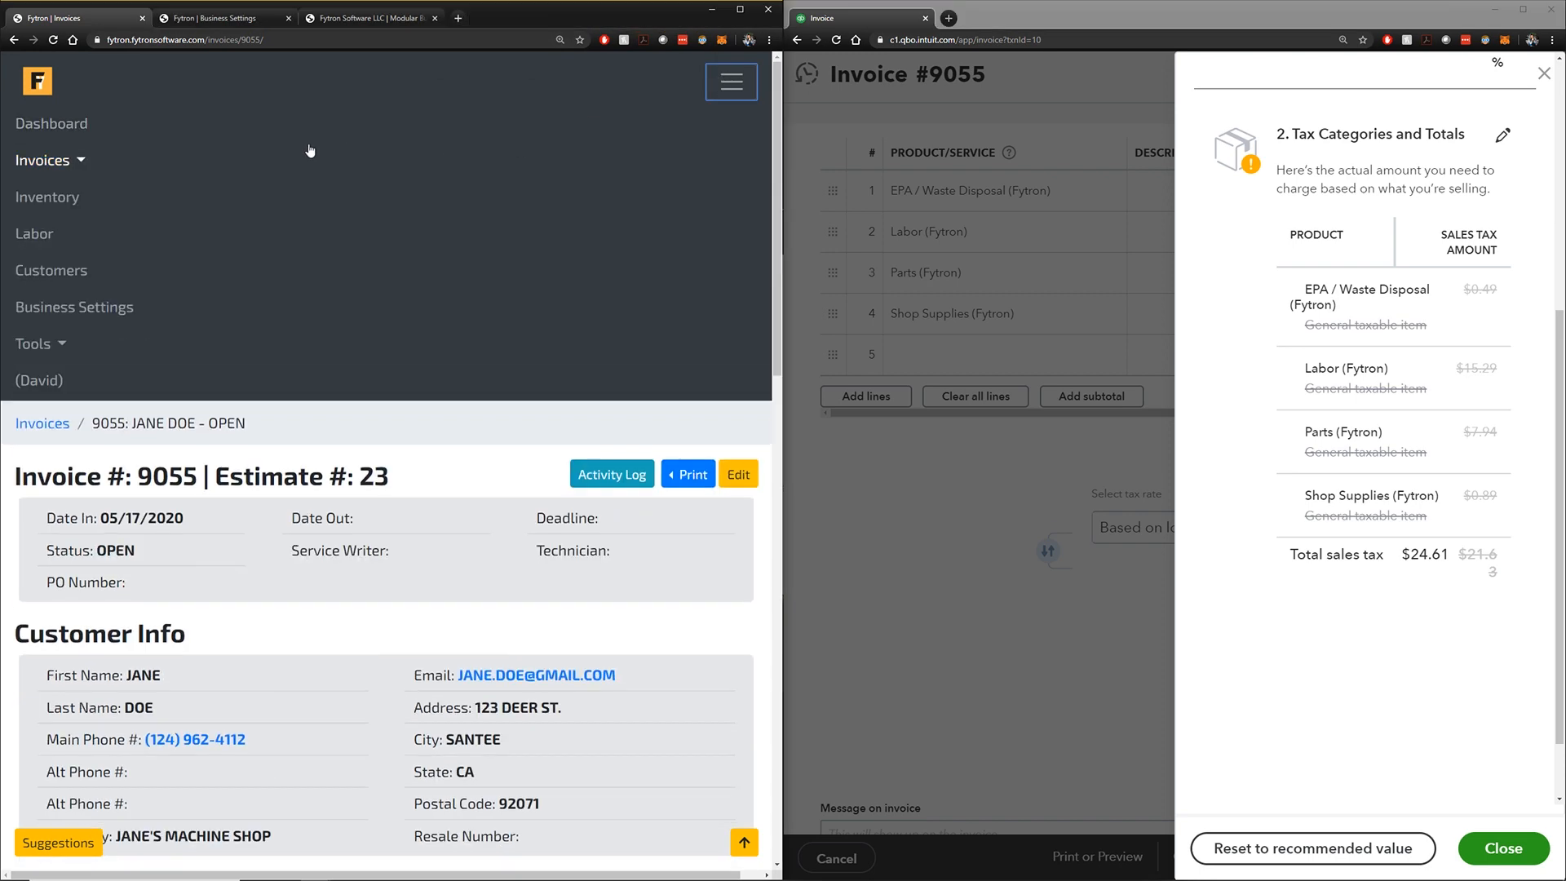
{"action": "left_click", "coordinate": [105, 131]}
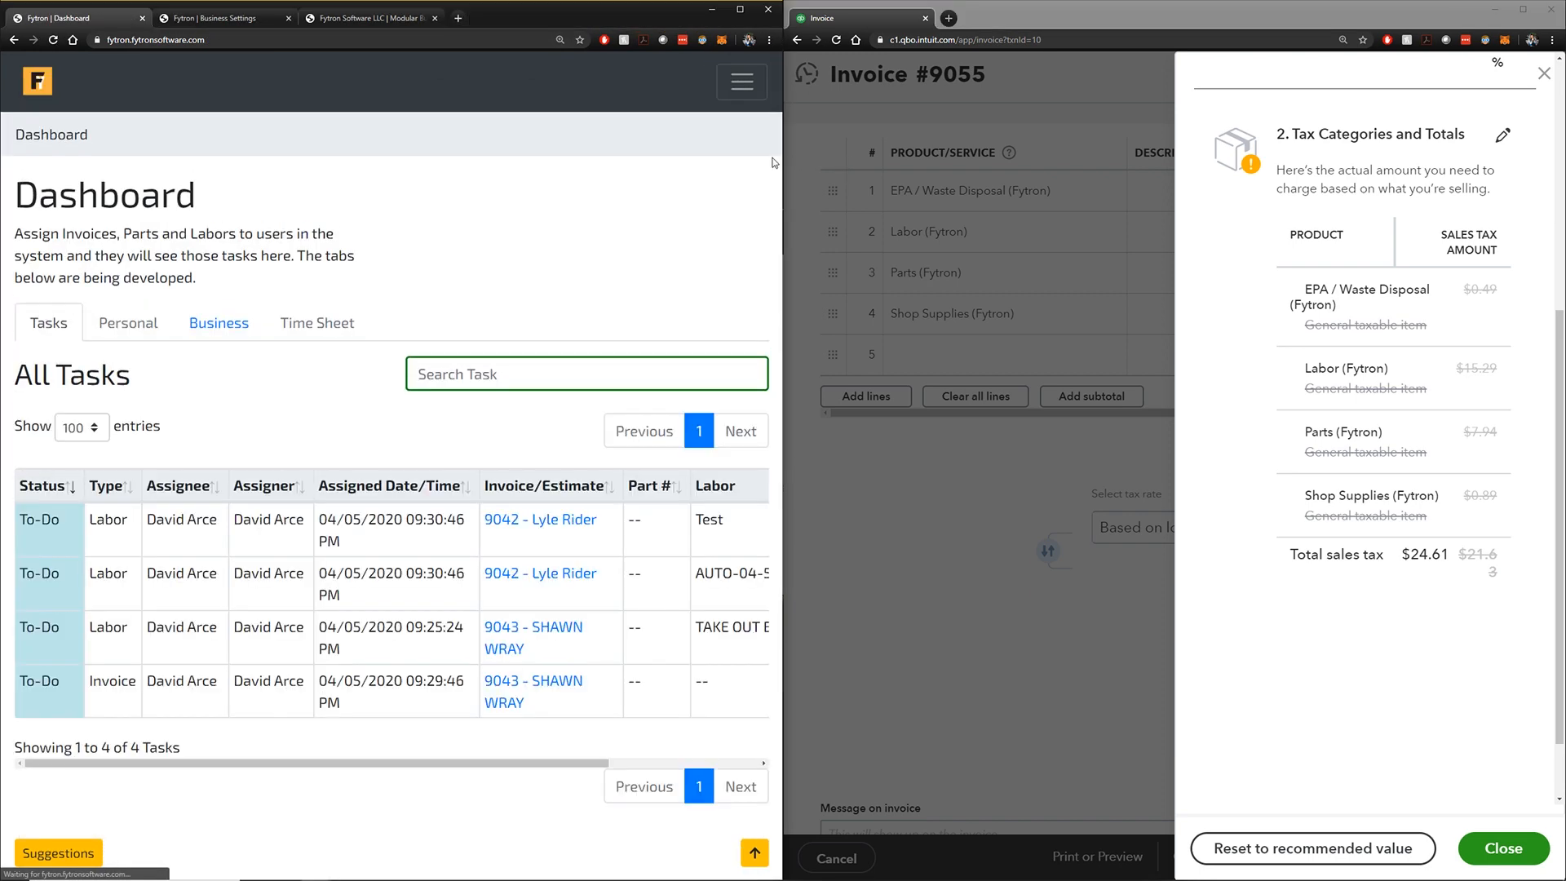
{"action": "left_click_drag", "start_coordinate": [781, 162], "coordinate": [973, 163]}
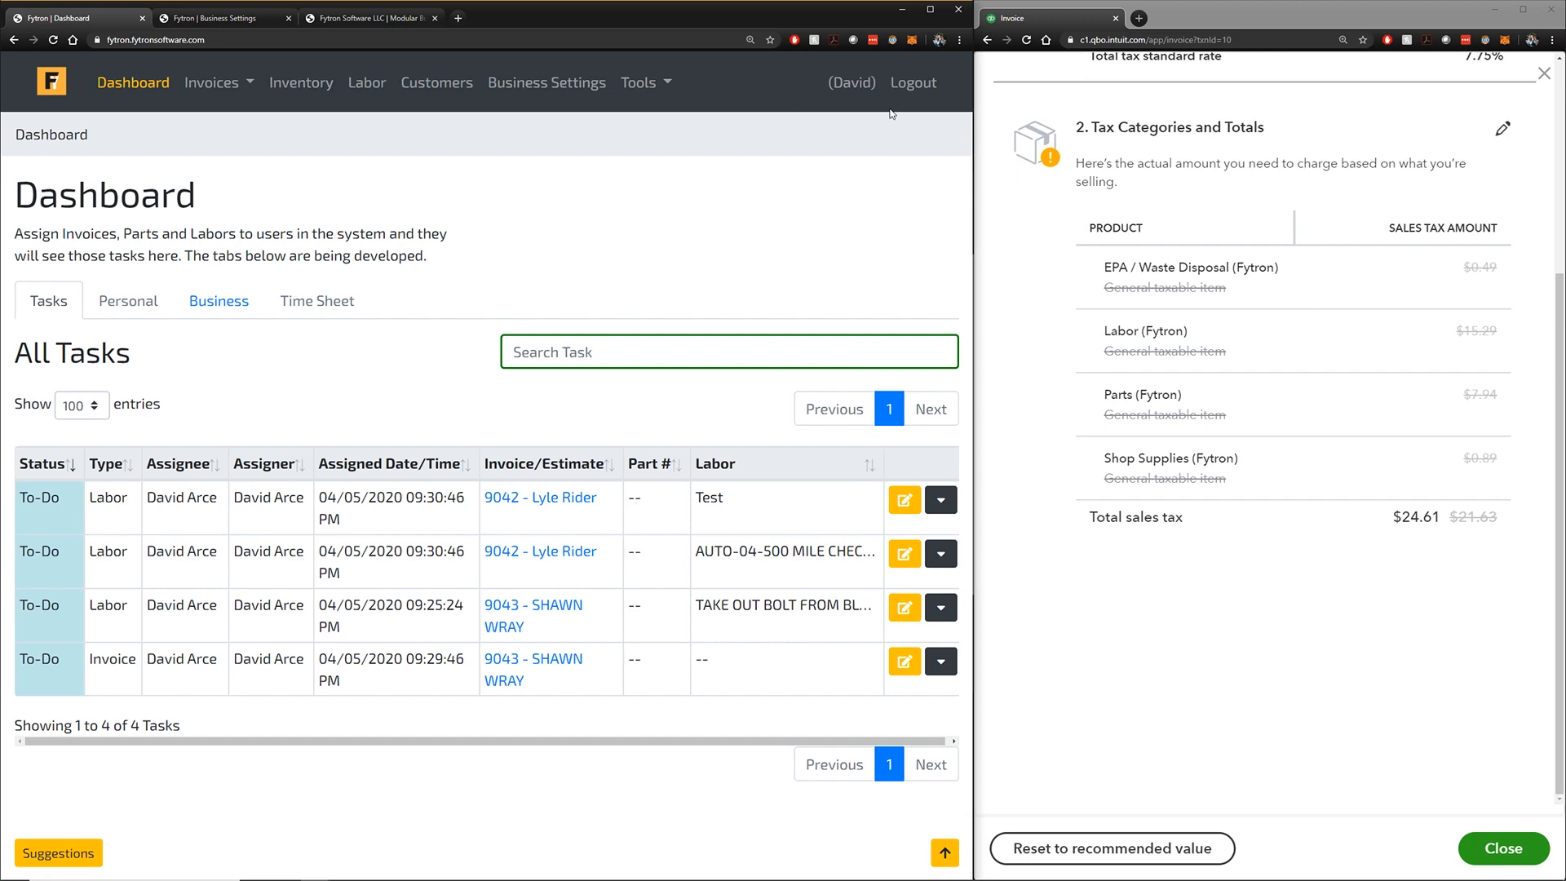
{"action": "left_click_drag", "start_coordinate": [984, 176], "coordinate": [726, 176]}
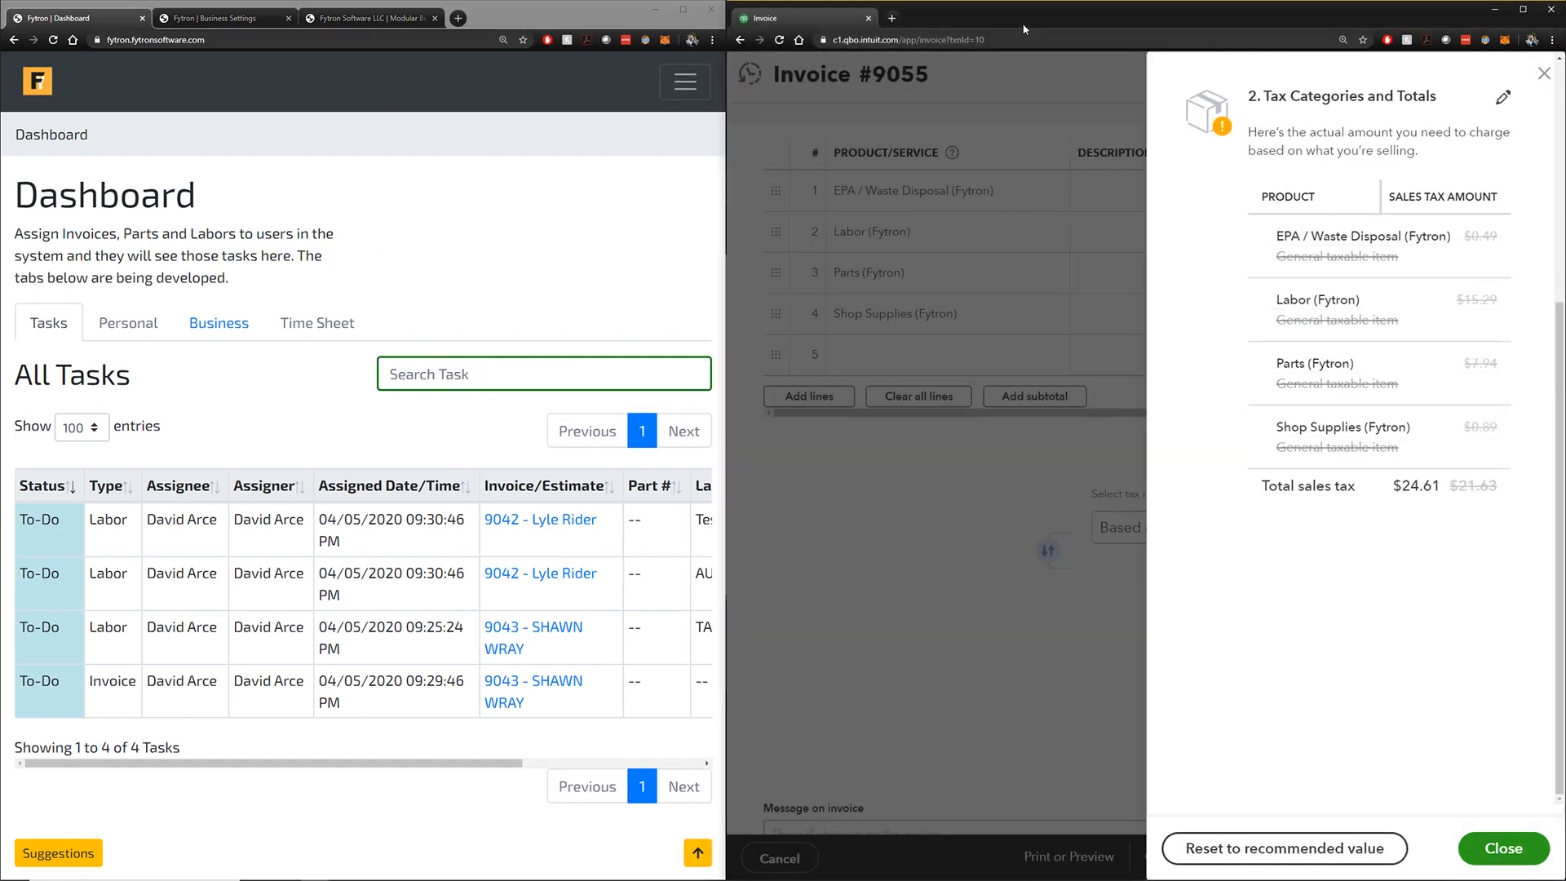
{"action": "left_click", "coordinate": [1543, 75]}
Show the dashboard's Business gross figures and pick the 3 Weeks Ago weekly view
{"action": "left_click", "coordinate": [337, 406]}
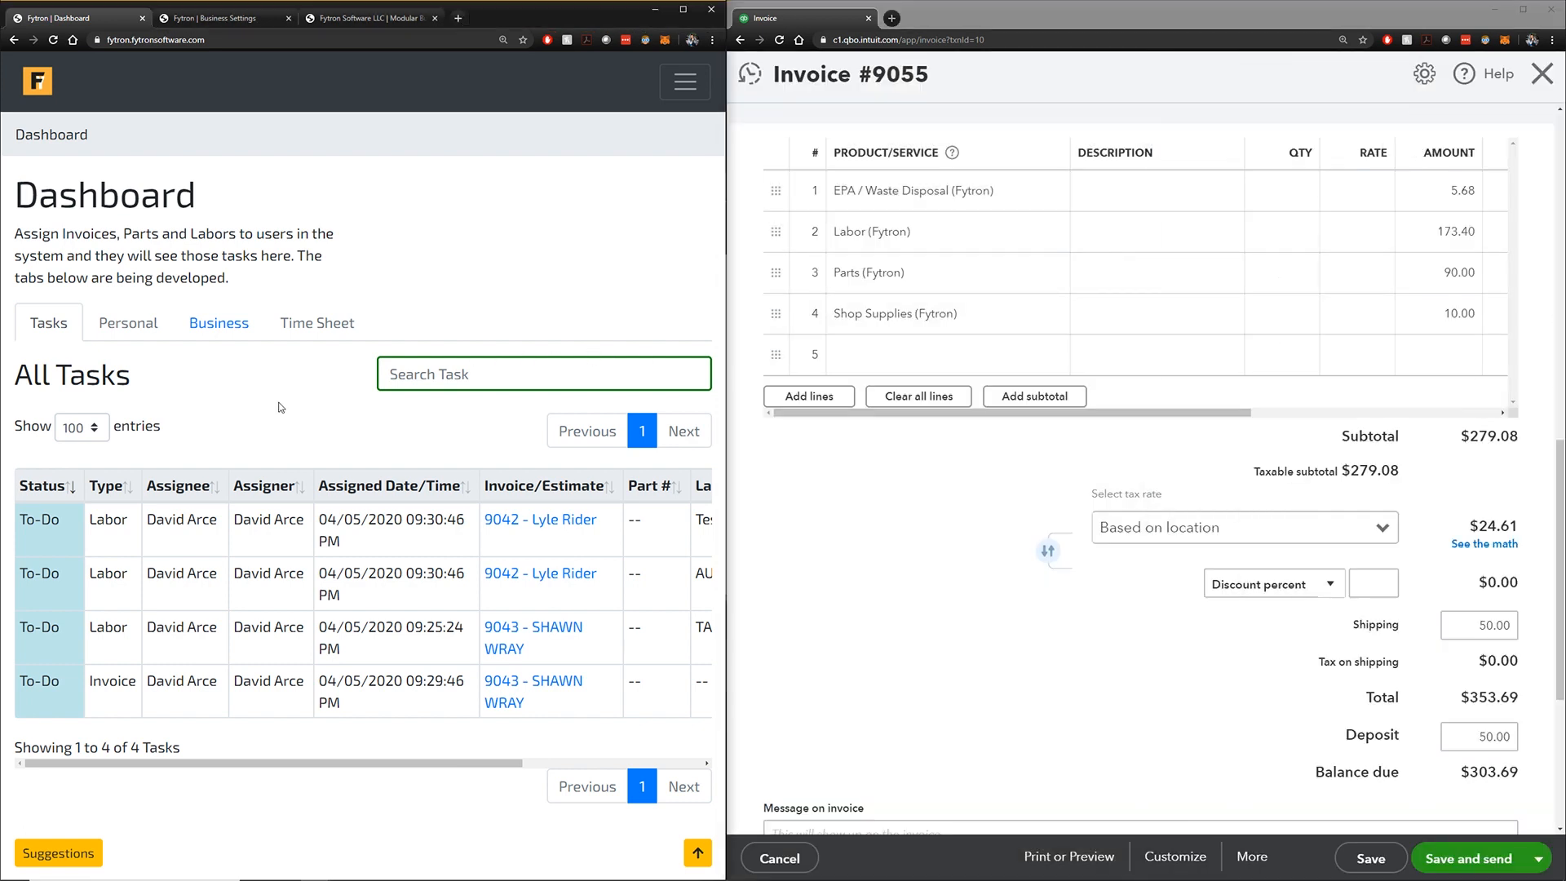
{"action": "left_click", "coordinate": [215, 327]}
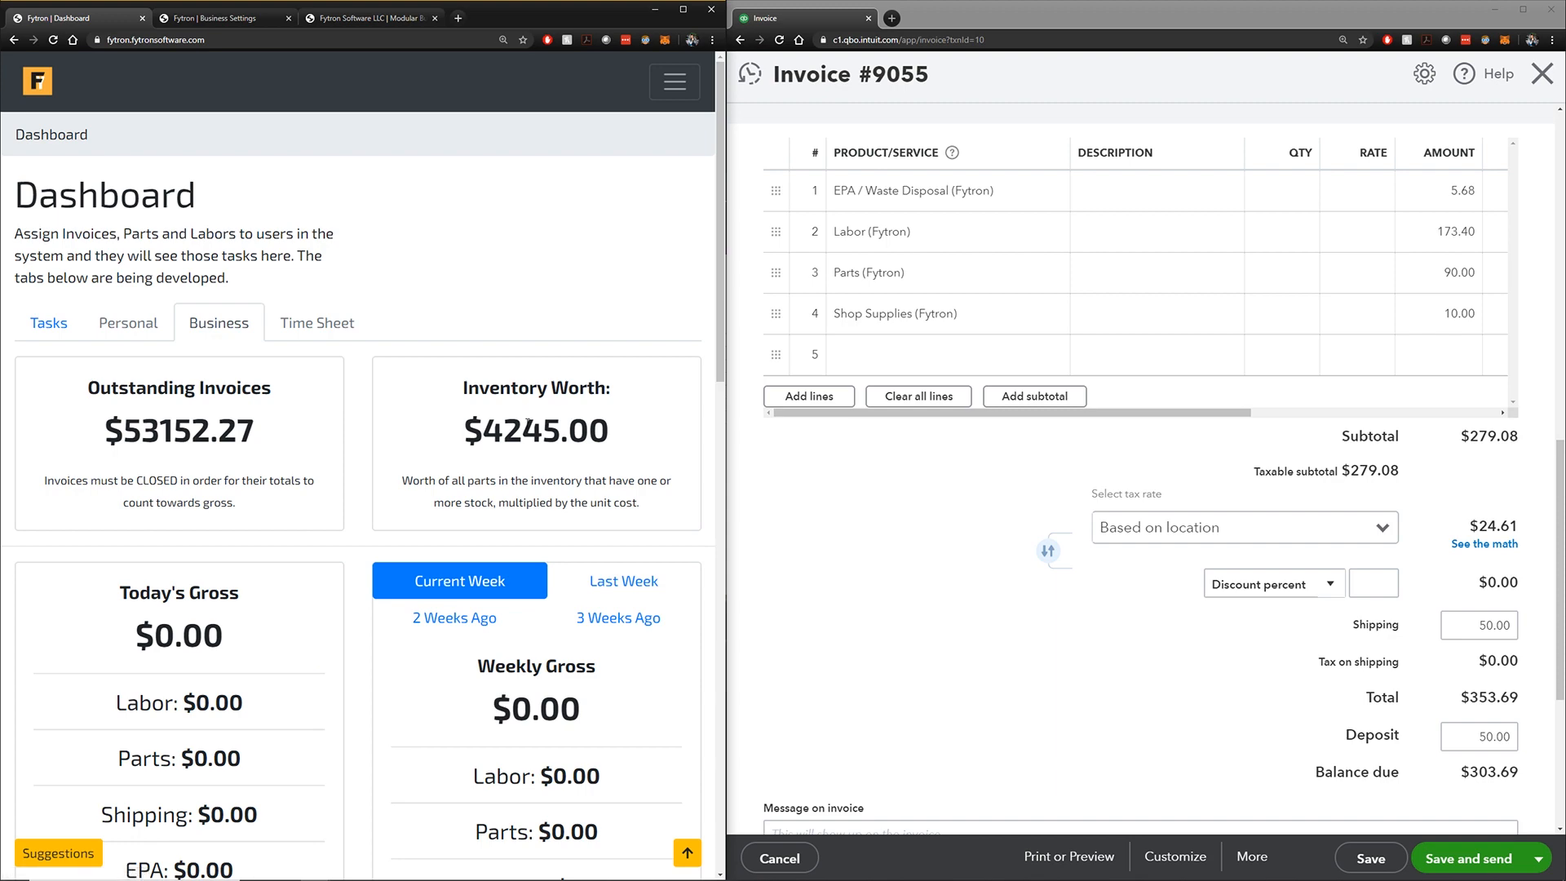
{"action": "scroll", "coordinate": [505, 409], "scroll_direction": "down", "scroll_amount": 5}
{"action": "scroll", "coordinate": [503, 409], "scroll_direction": "down", "scroll_amount": 5}
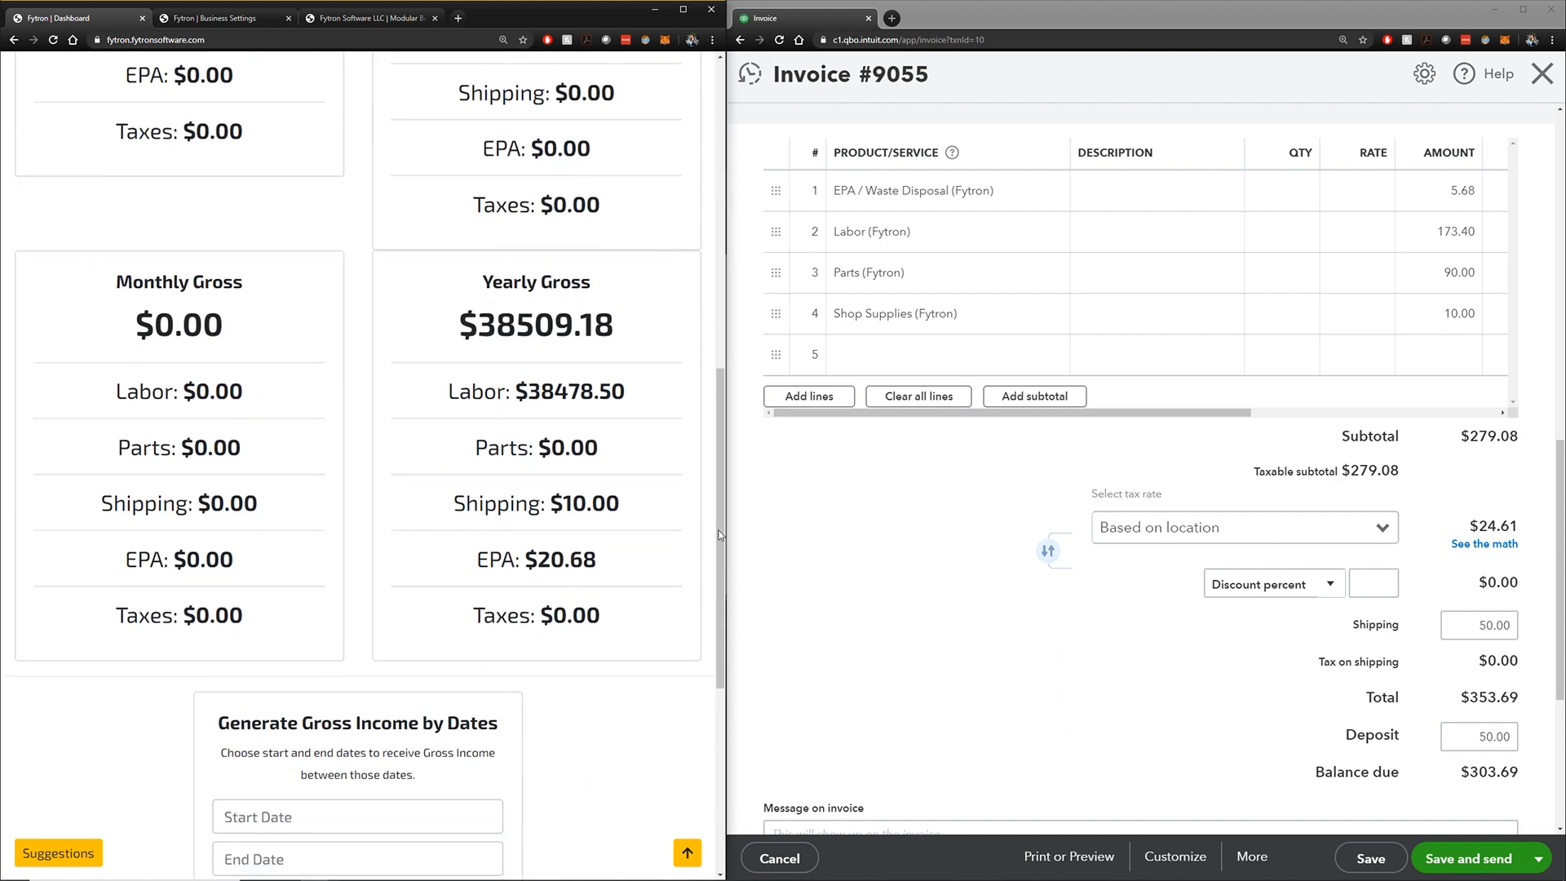
{"action": "scroll", "coordinate": [511, 611], "scroll_direction": "down", "scroll_amount": 3}
{"action": "scroll", "coordinate": [367, 601], "scroll_direction": "up", "scroll_amount": 9}
{"action": "scroll", "coordinate": [365, 601], "scroll_direction": "up", "scroll_amount": 3}
{"action": "scroll", "coordinate": [366, 602], "scroll_direction": "down", "scroll_amount": 4}
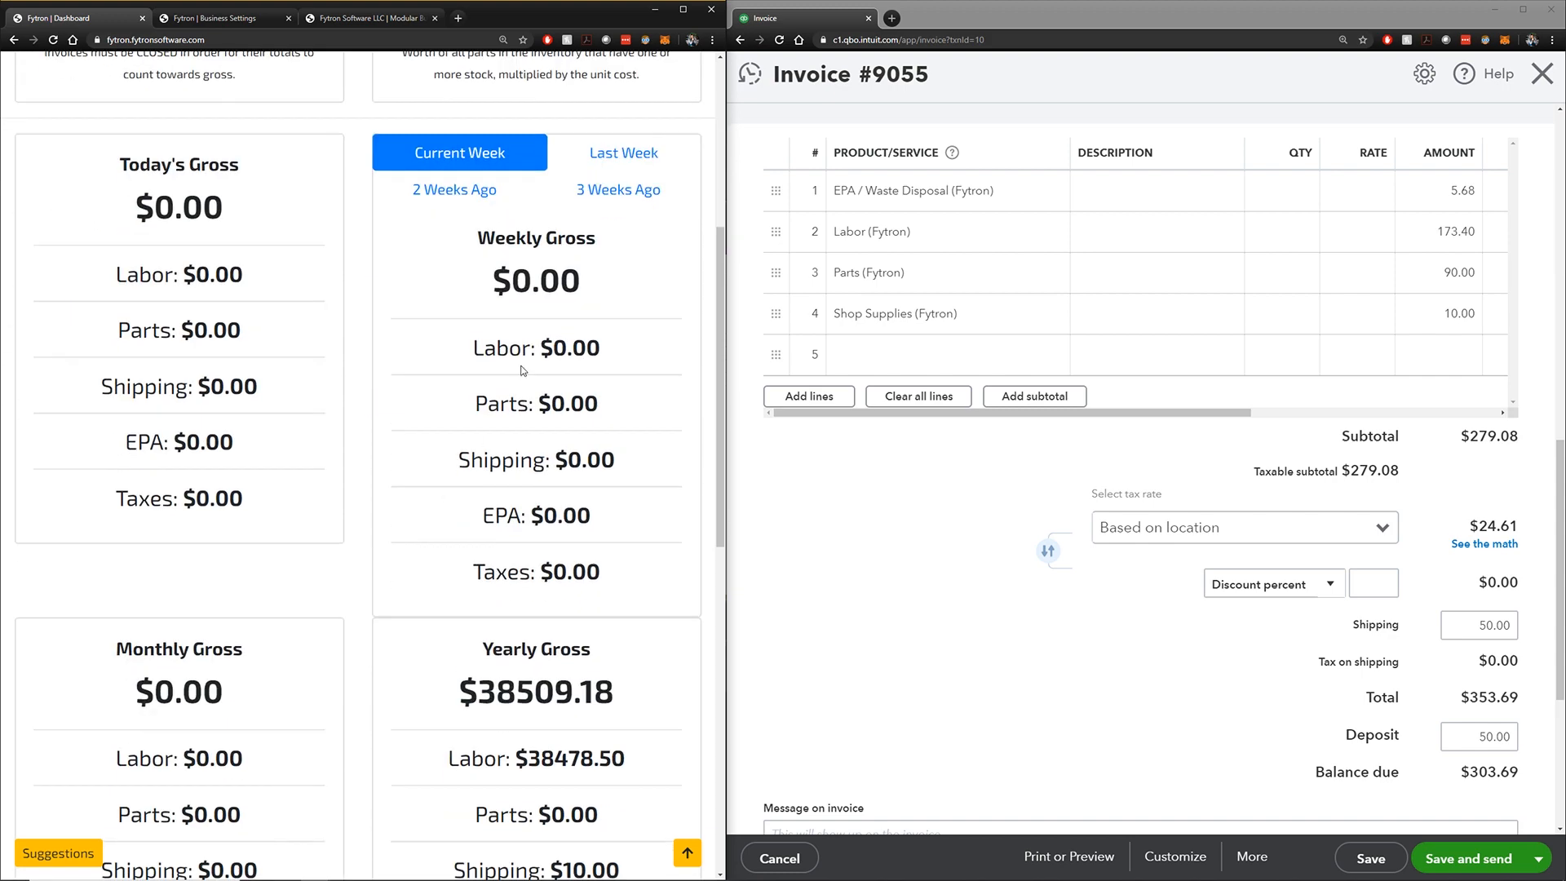
{"action": "left_click", "coordinate": [587, 199]}
Check the Yearly Gross card: $38509.18 with Taxes $0.00
{"action": "scroll", "coordinate": [578, 547], "scroll_direction": "down", "scroll_amount": 4}
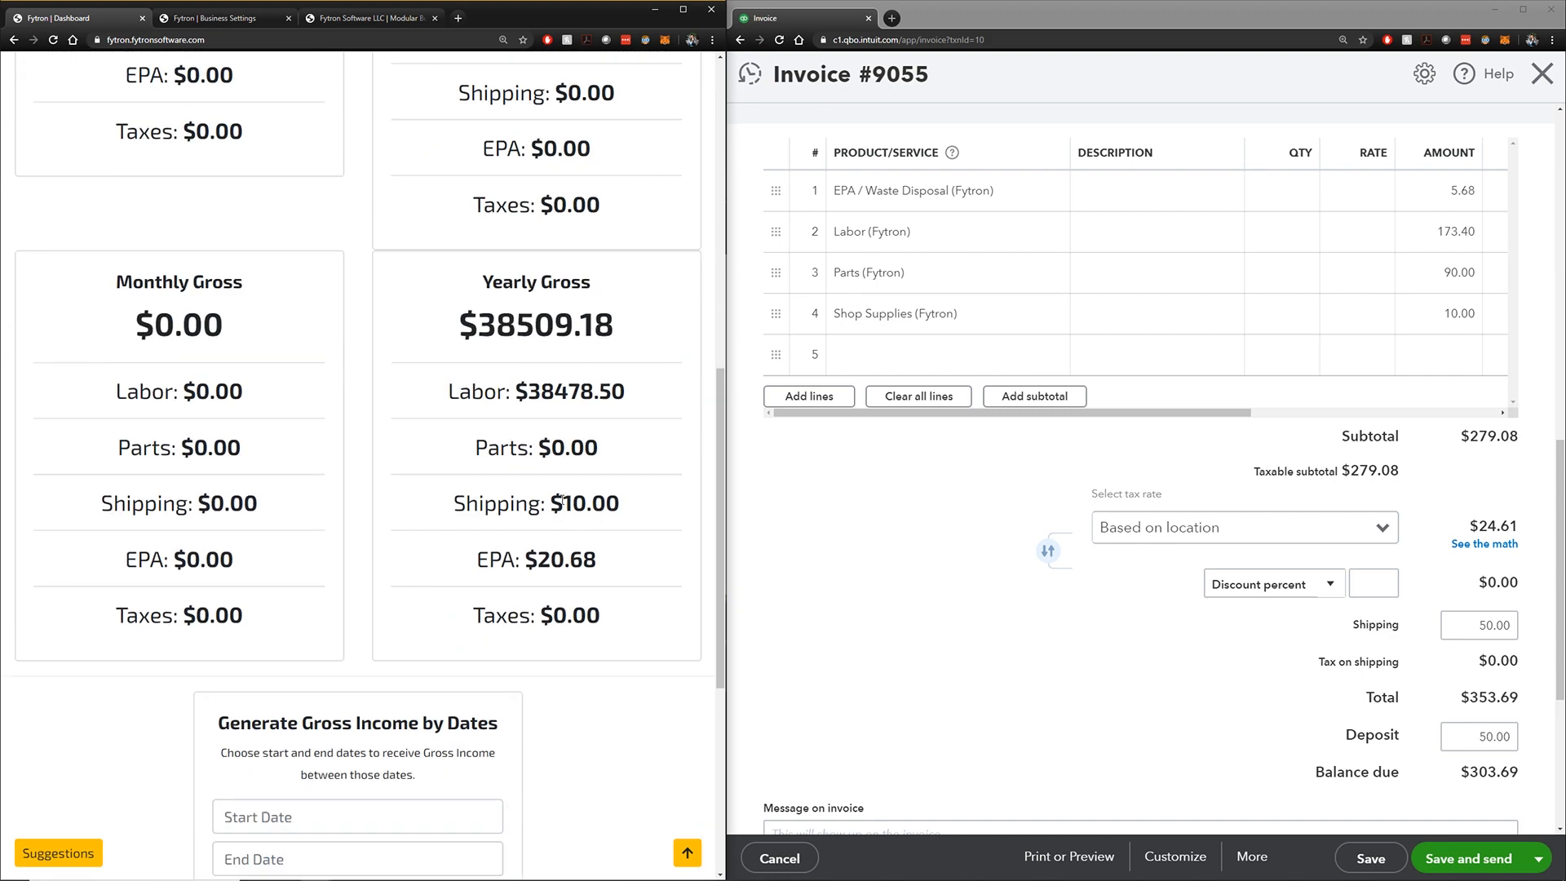
{"action": "scroll", "coordinate": [596, 624], "scroll_direction": "down", "scroll_amount": 5}
{"action": "left_click_drag", "start_coordinate": [602, 197], "coordinate": [520, 192]}
{"action": "left_click", "coordinate": [574, 382]}
{"action": "scroll", "coordinate": [560, 396], "scroll_direction": "down", "scroll_amount": 1}
{"action": "scroll", "coordinate": [557, 431], "scroll_direction": "up", "scroll_amount": 1}
{"action": "scroll", "coordinate": [556, 431], "scroll_direction": "up", "scroll_amount": 3}
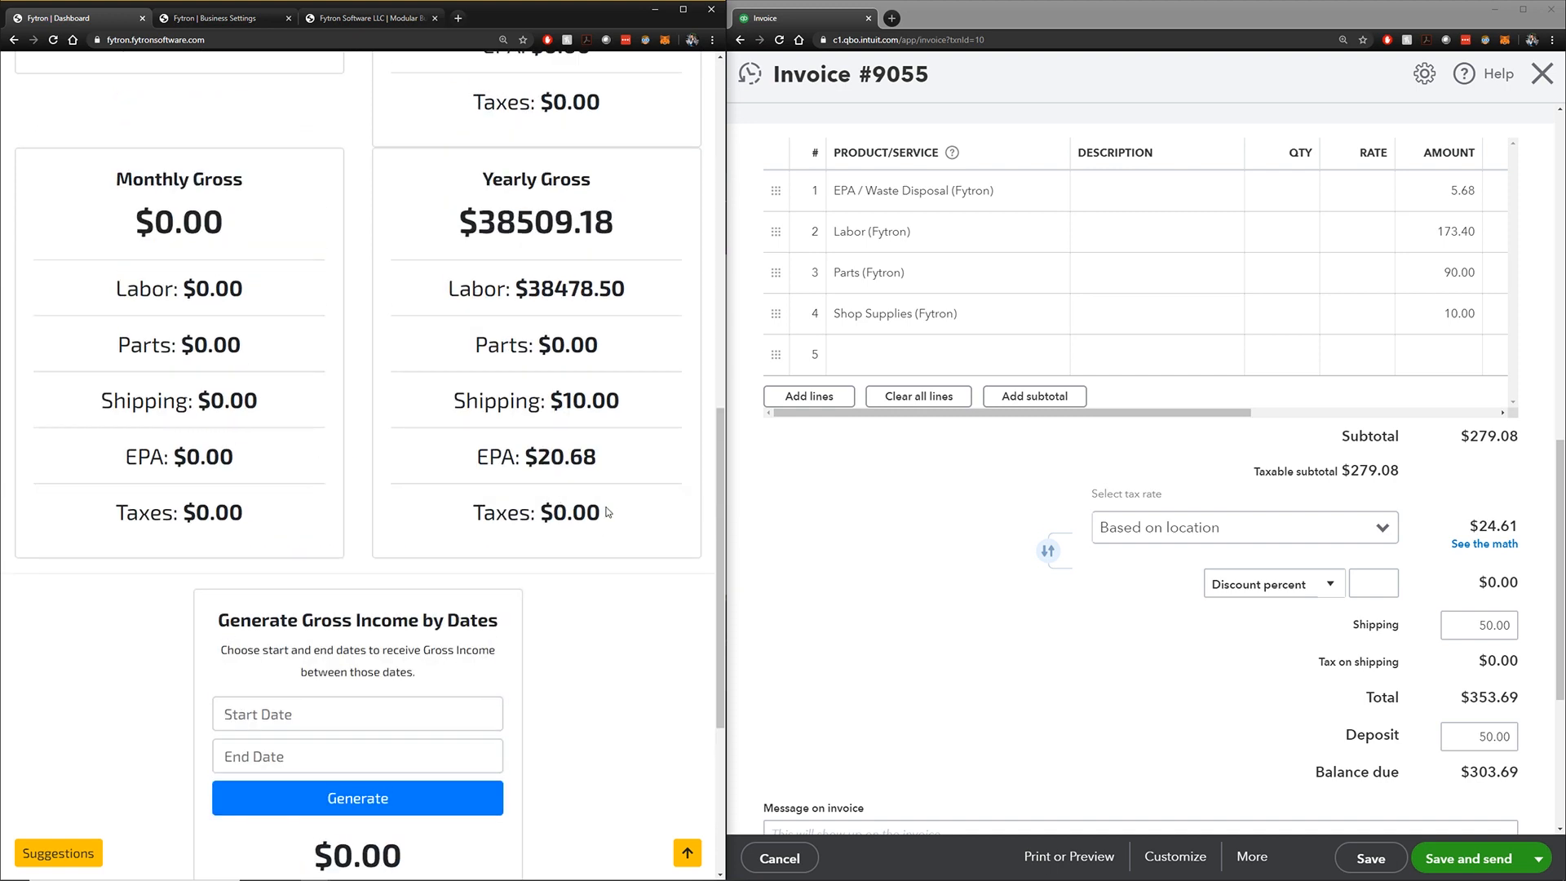
{"action": "left_click_drag", "start_coordinate": [598, 514], "coordinate": [475, 520]}
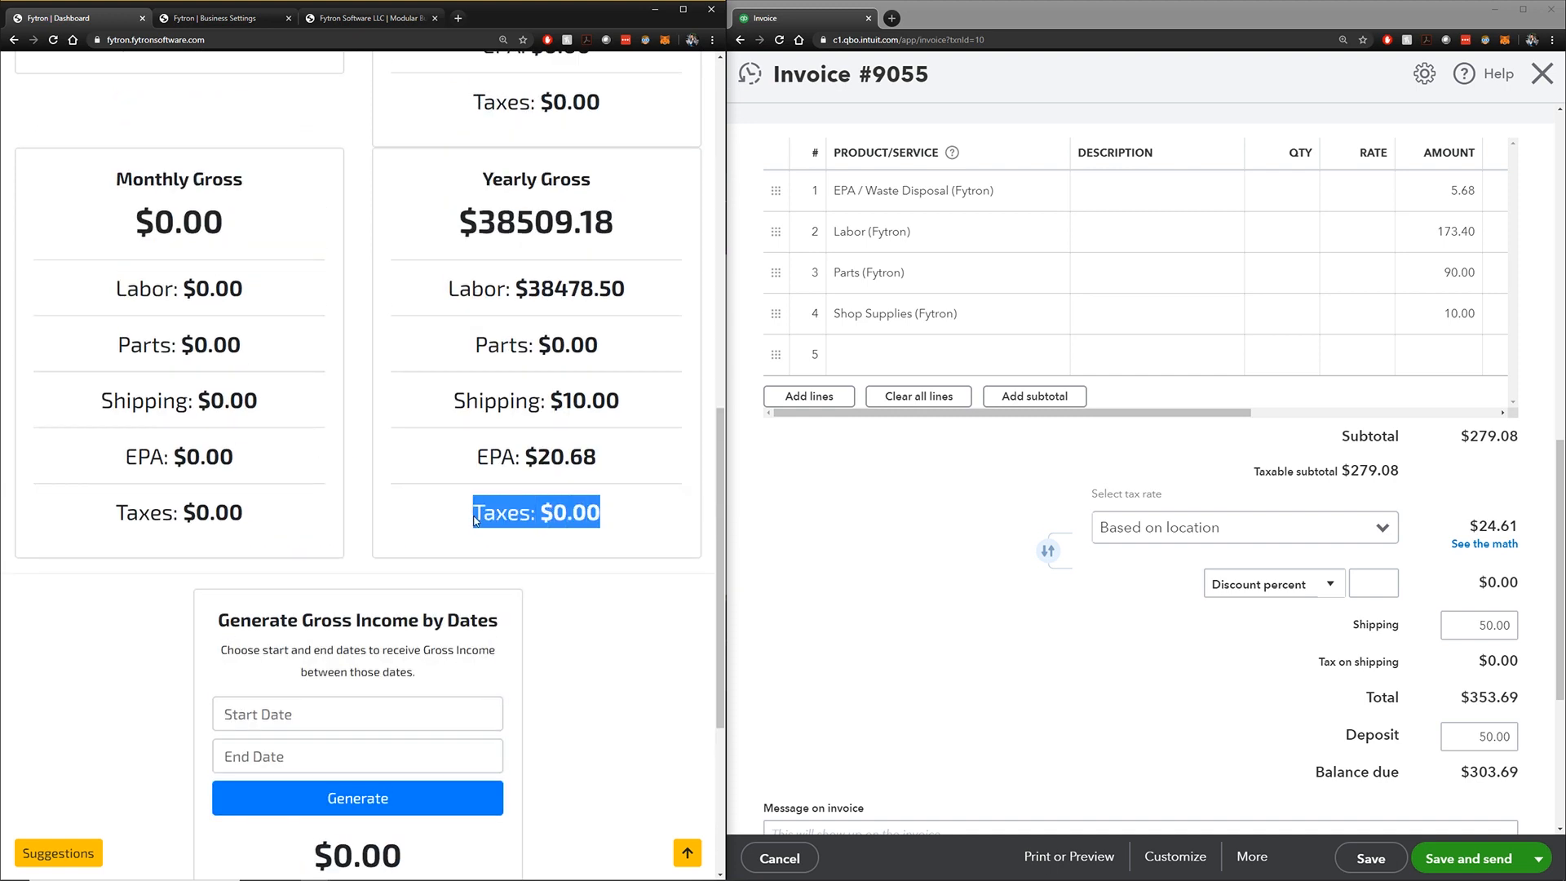
{"action": "left_click", "coordinate": [630, 503]}
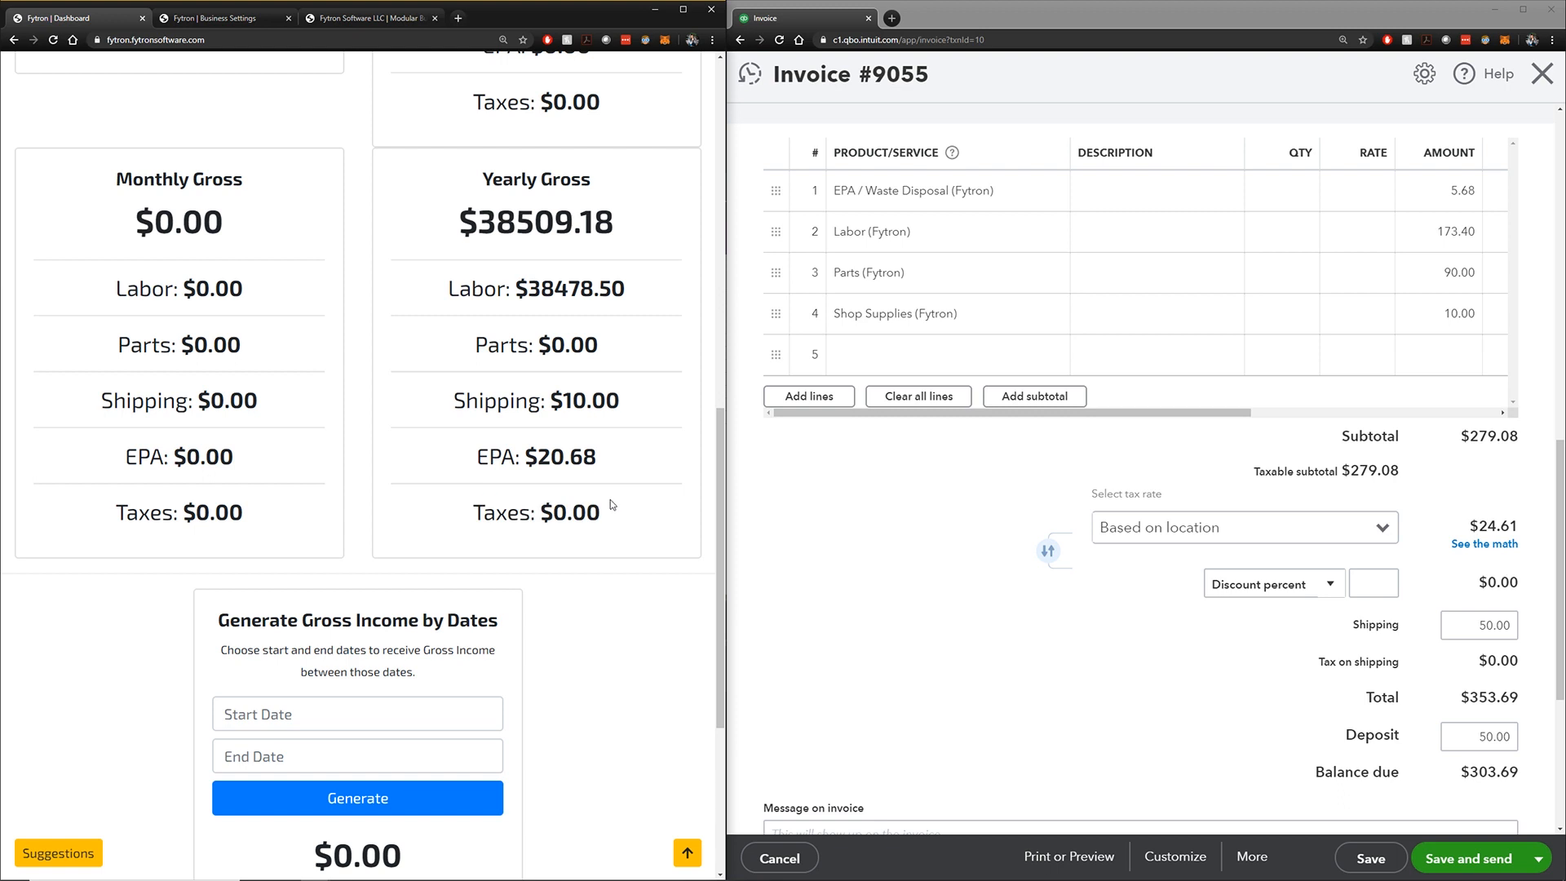
Return Fytron to the invoice 9055 page
{"action": "left_click", "coordinate": [1169, 461]}
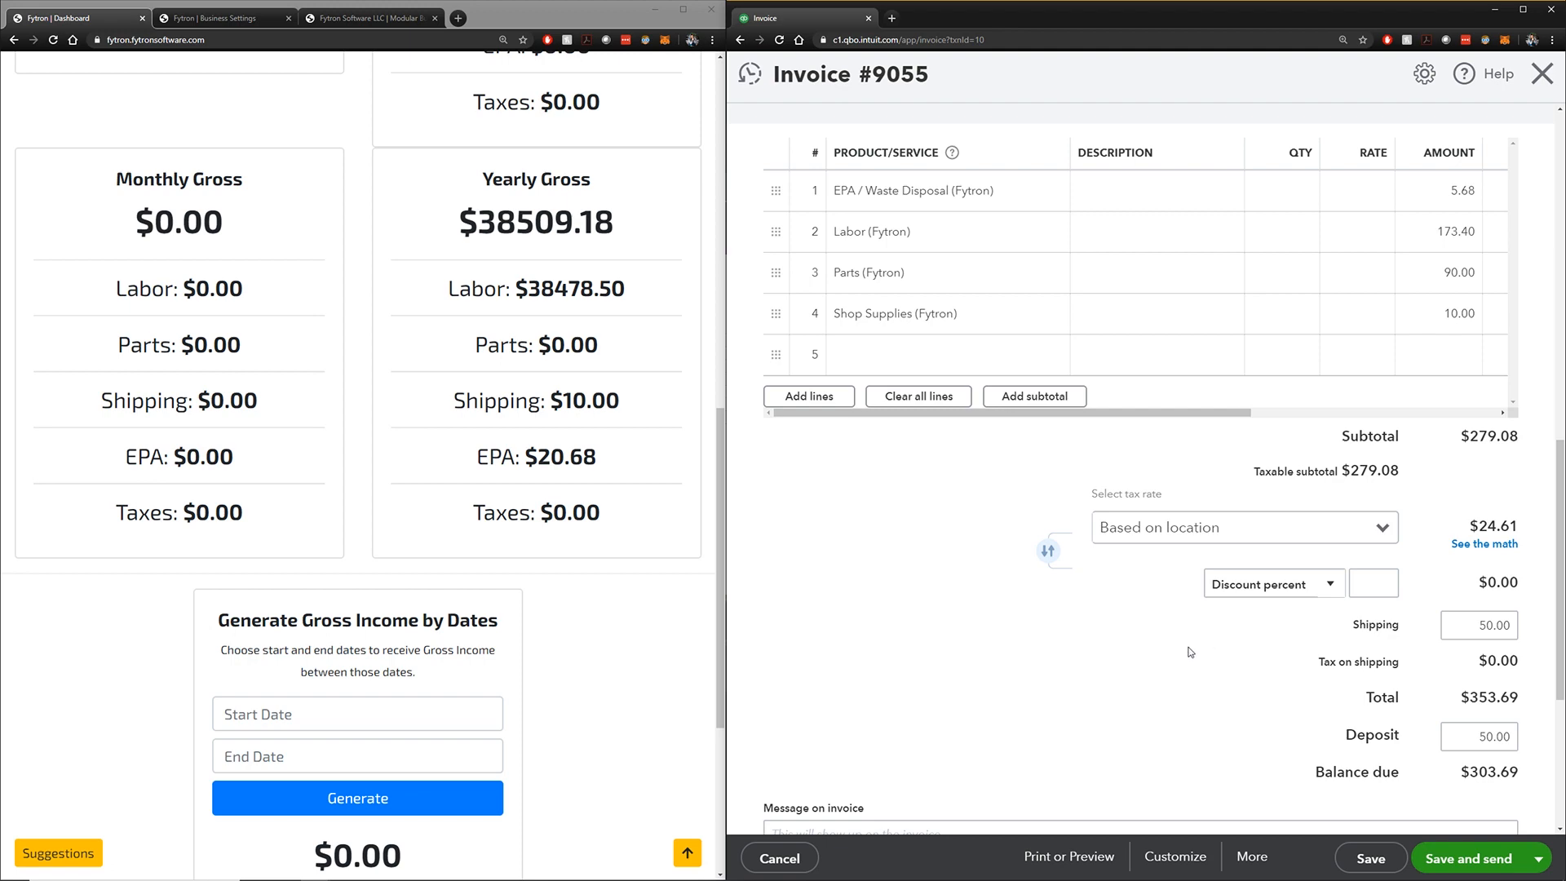
{"action": "scroll", "coordinate": [500, 378], "scroll_direction": "up", "scroll_amount": 5}
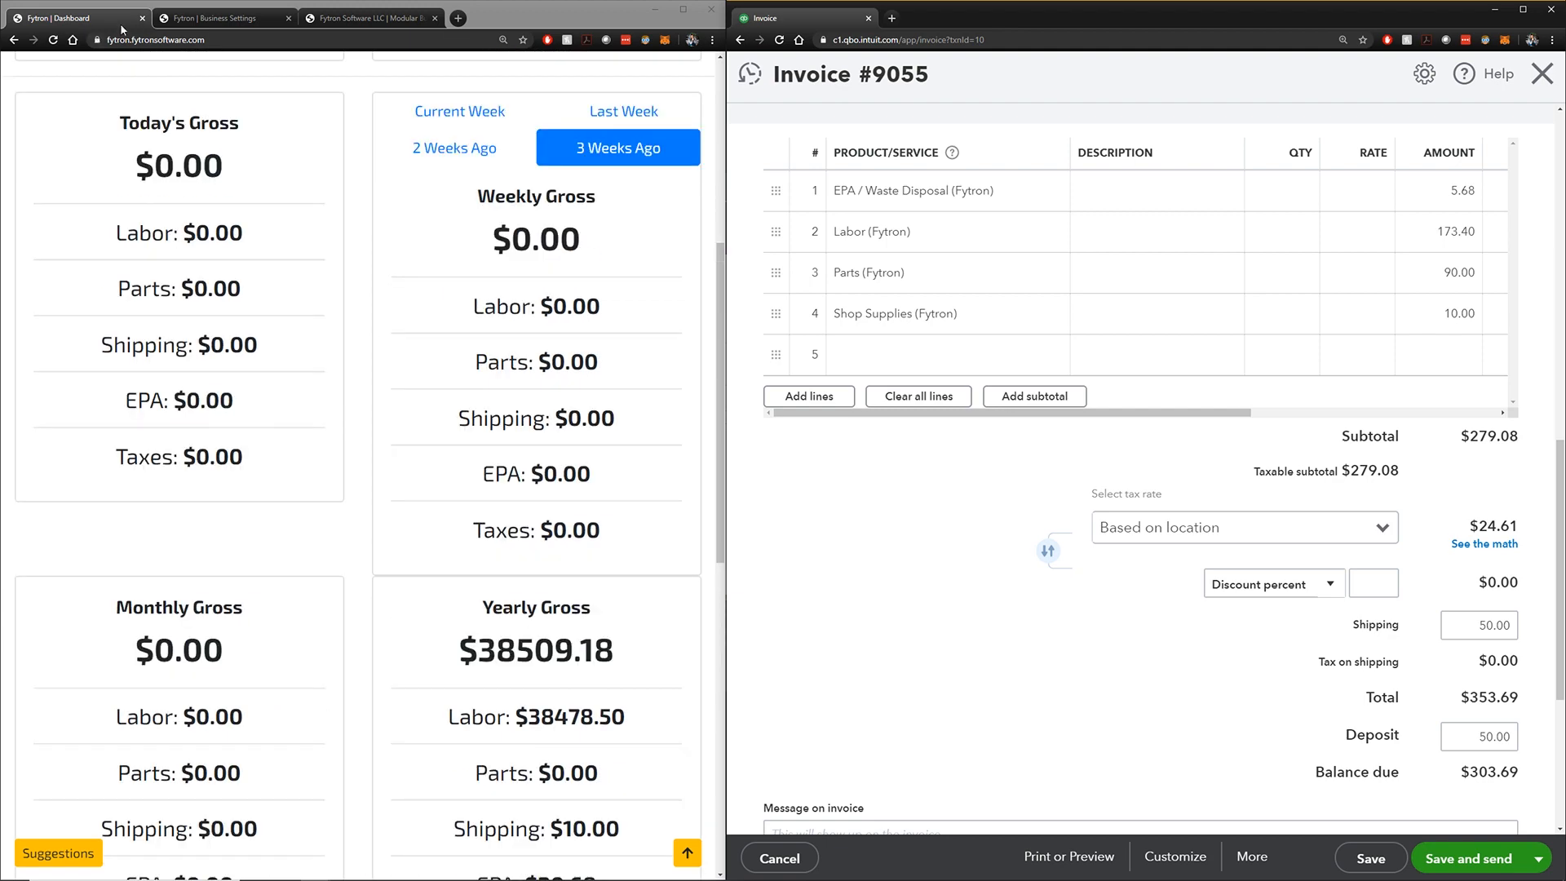
{"action": "left_click", "coordinate": [14, 39]}
Widen the Fytron window beside QuickBooks and highlight invoice 9055's $50 deposit
{"action": "scroll", "coordinate": [481, 380], "scroll_direction": "down", "scroll_amount": 10}
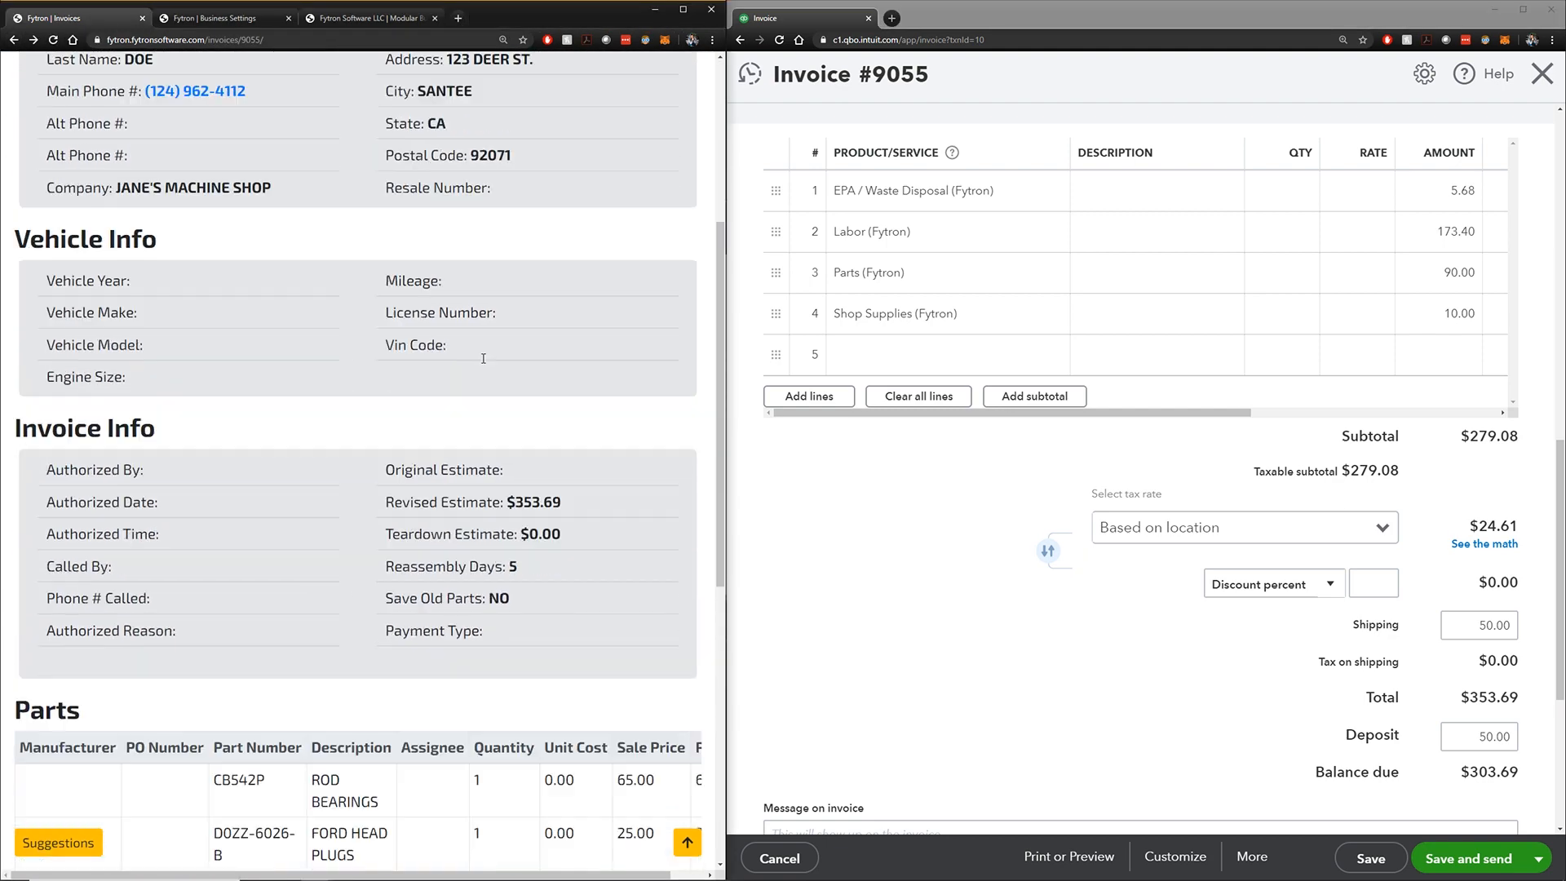
{"action": "scroll", "coordinate": [476, 376], "scroll_direction": "down", "scroll_amount": 1}
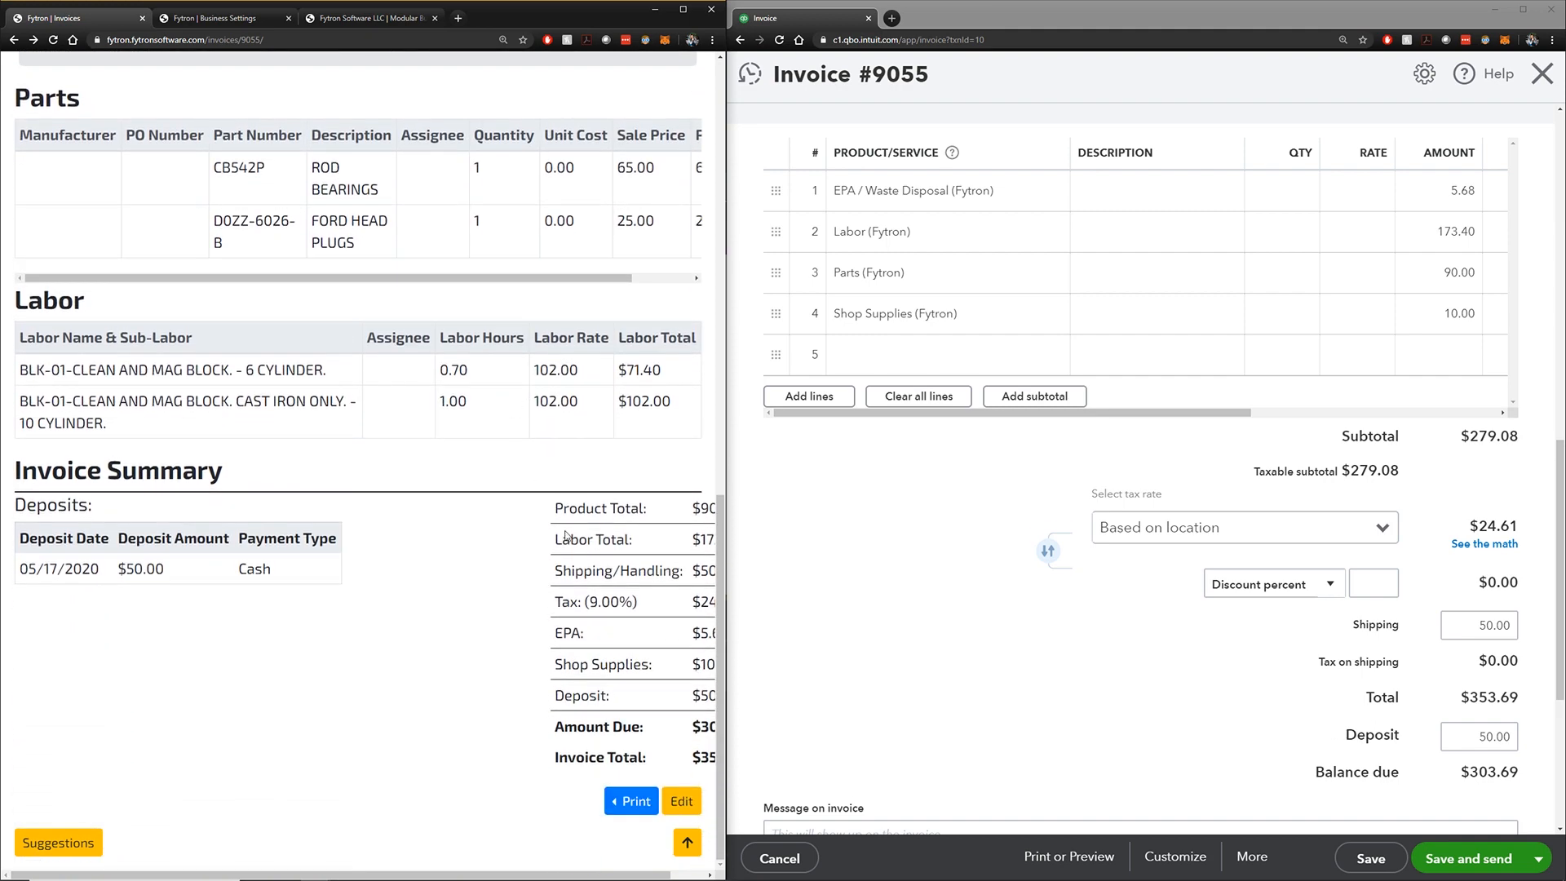
{"action": "left_click_drag", "start_coordinate": [538, 280], "coordinate": [694, 290]}
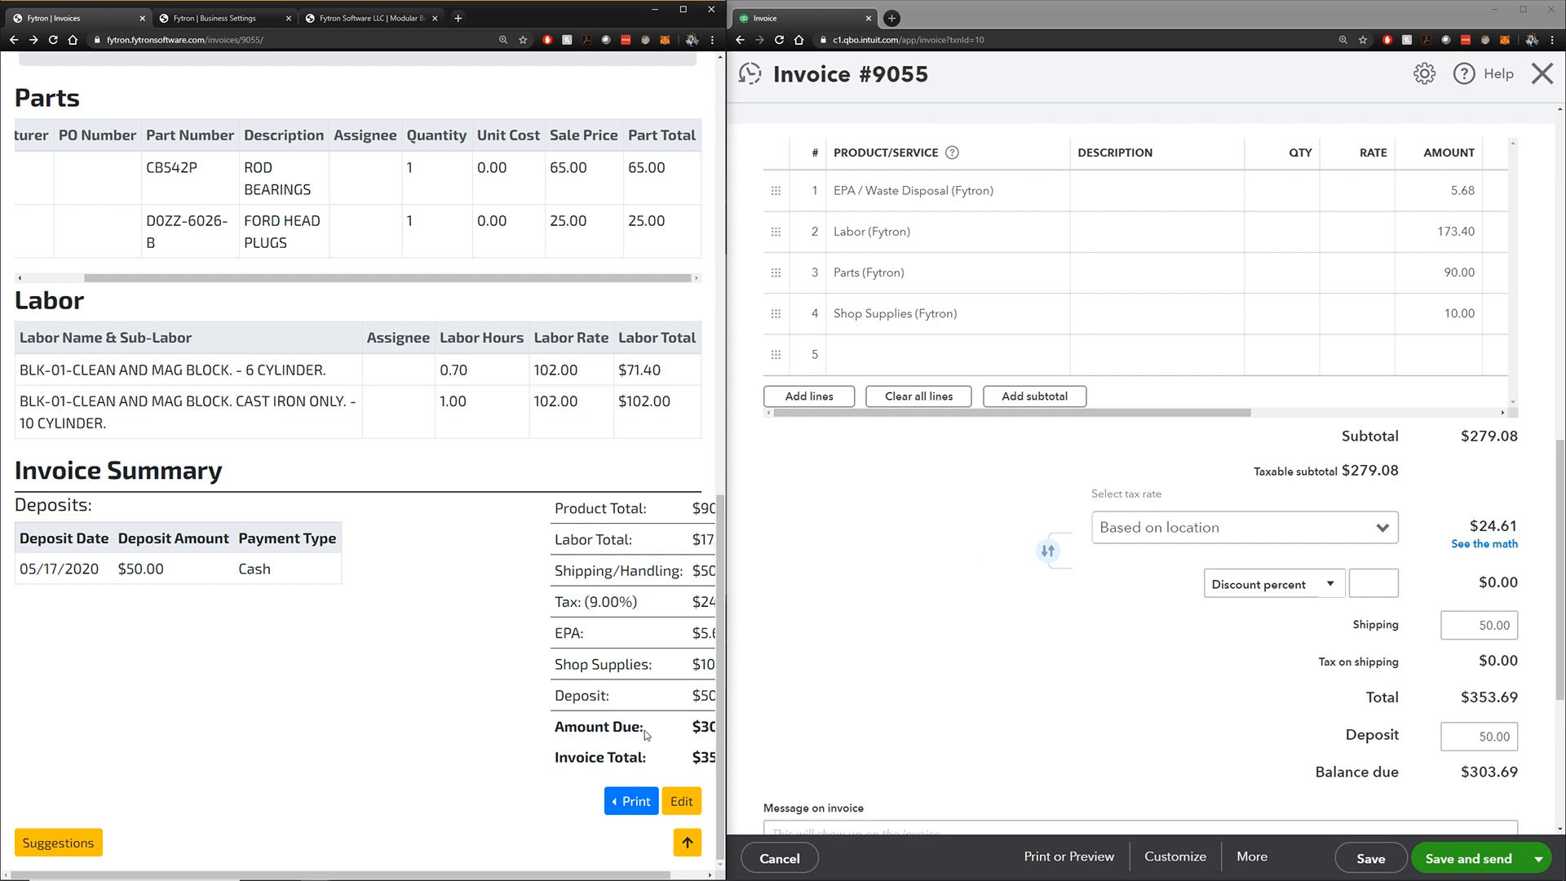
{"action": "left_click_drag", "start_coordinate": [725, 721], "coordinate": [766, 721]}
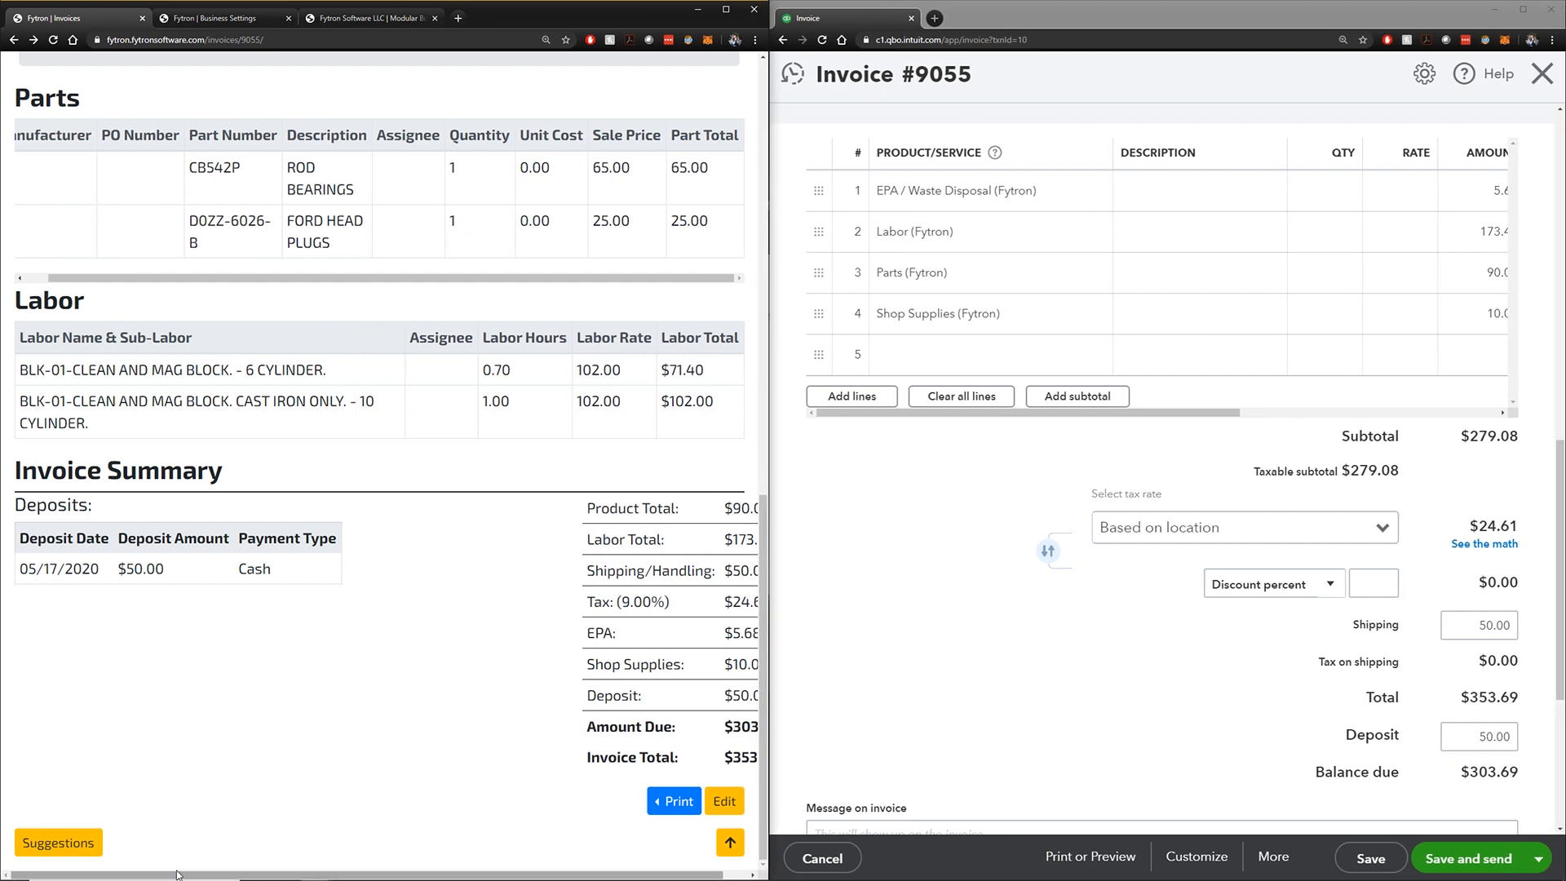
{"action": "left_click_drag", "start_coordinate": [243, 874], "coordinate": [269, 872]}
{"action": "left_click_drag", "start_coordinate": [698, 696], "coordinate": [726, 696]}
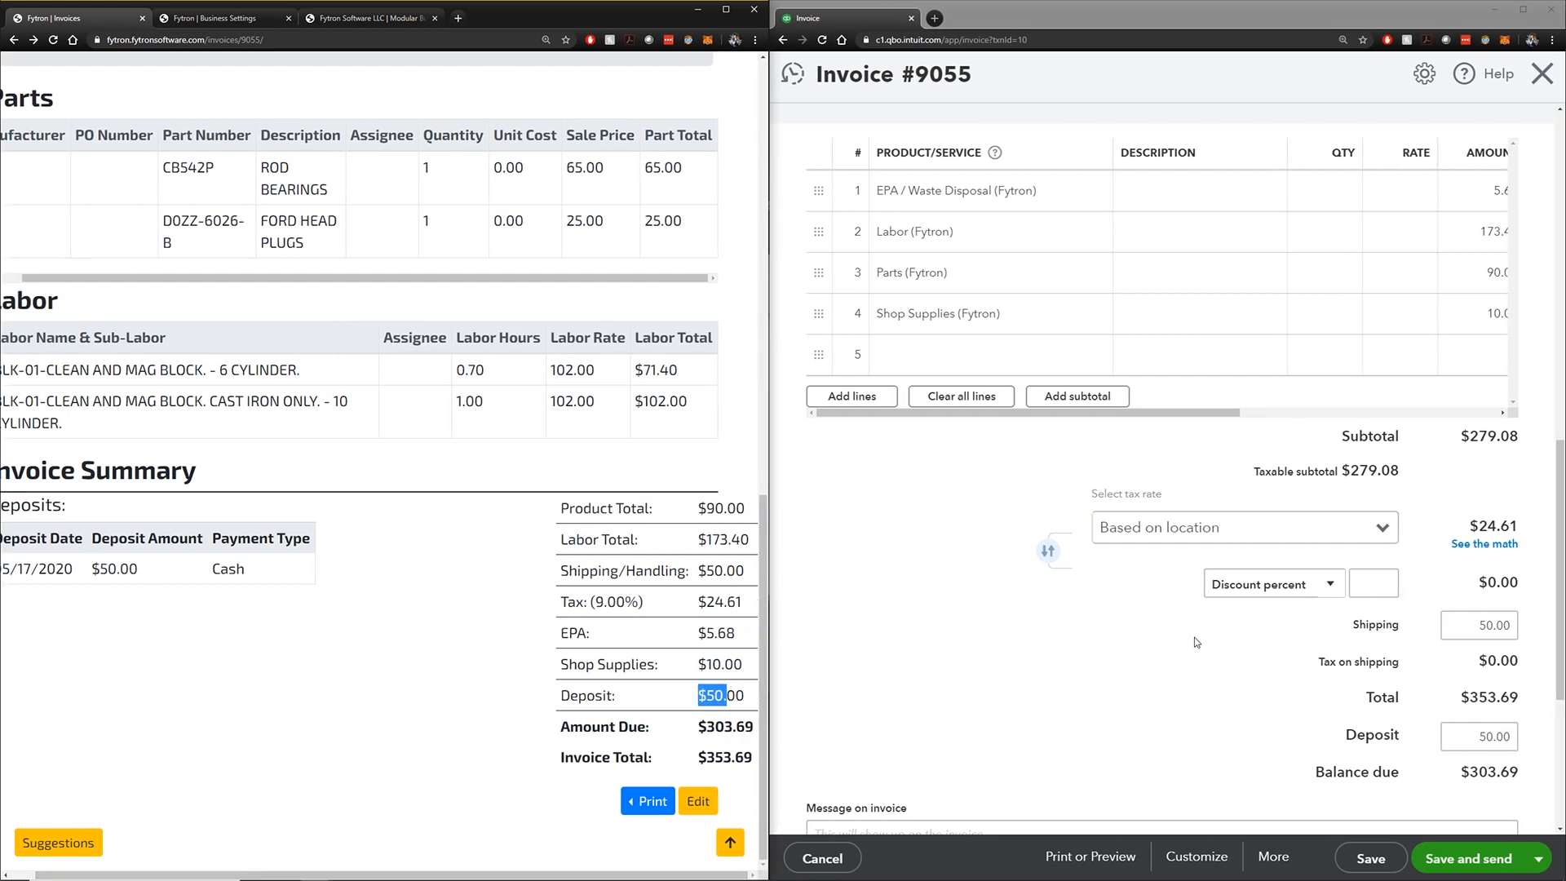
Find and highlight the total on the QuickBooks invoice for comparison
{"action": "left_click", "coordinate": [1289, 662]}
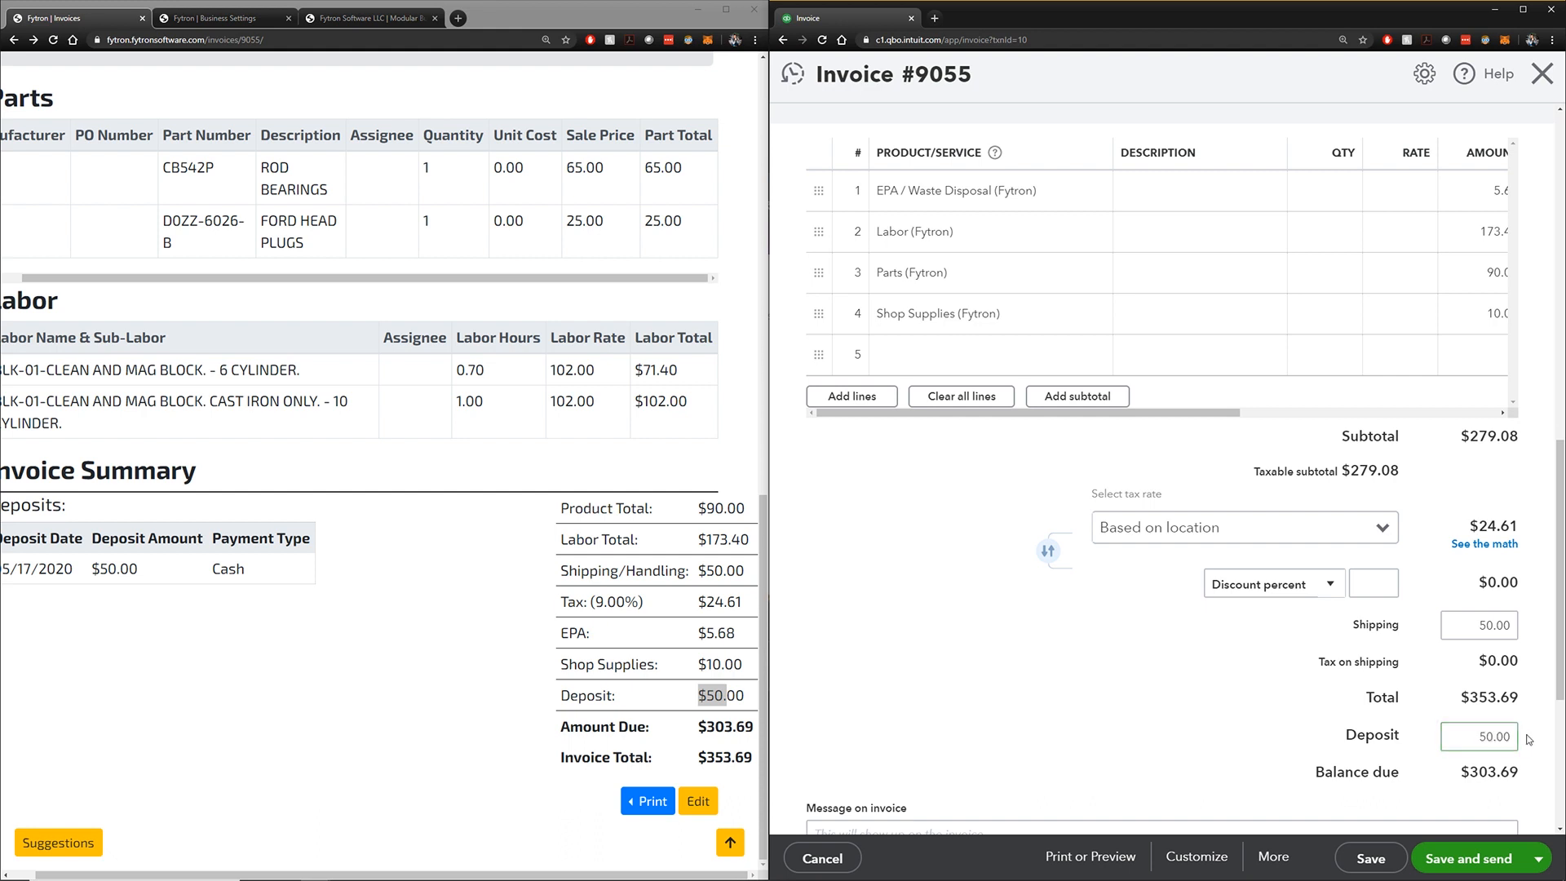
{"action": "scroll", "coordinate": [1525, 729], "scroll_direction": "up", "scroll_amount": 1}
{"action": "scroll", "coordinate": [1526, 729], "scroll_direction": "down", "scroll_amount": 1}
{"action": "scroll", "coordinate": [949, 670], "scroll_direction": "up", "scroll_amount": 10}
{"action": "scroll", "coordinate": [1424, 499], "scroll_direction": "up", "scroll_amount": 3}
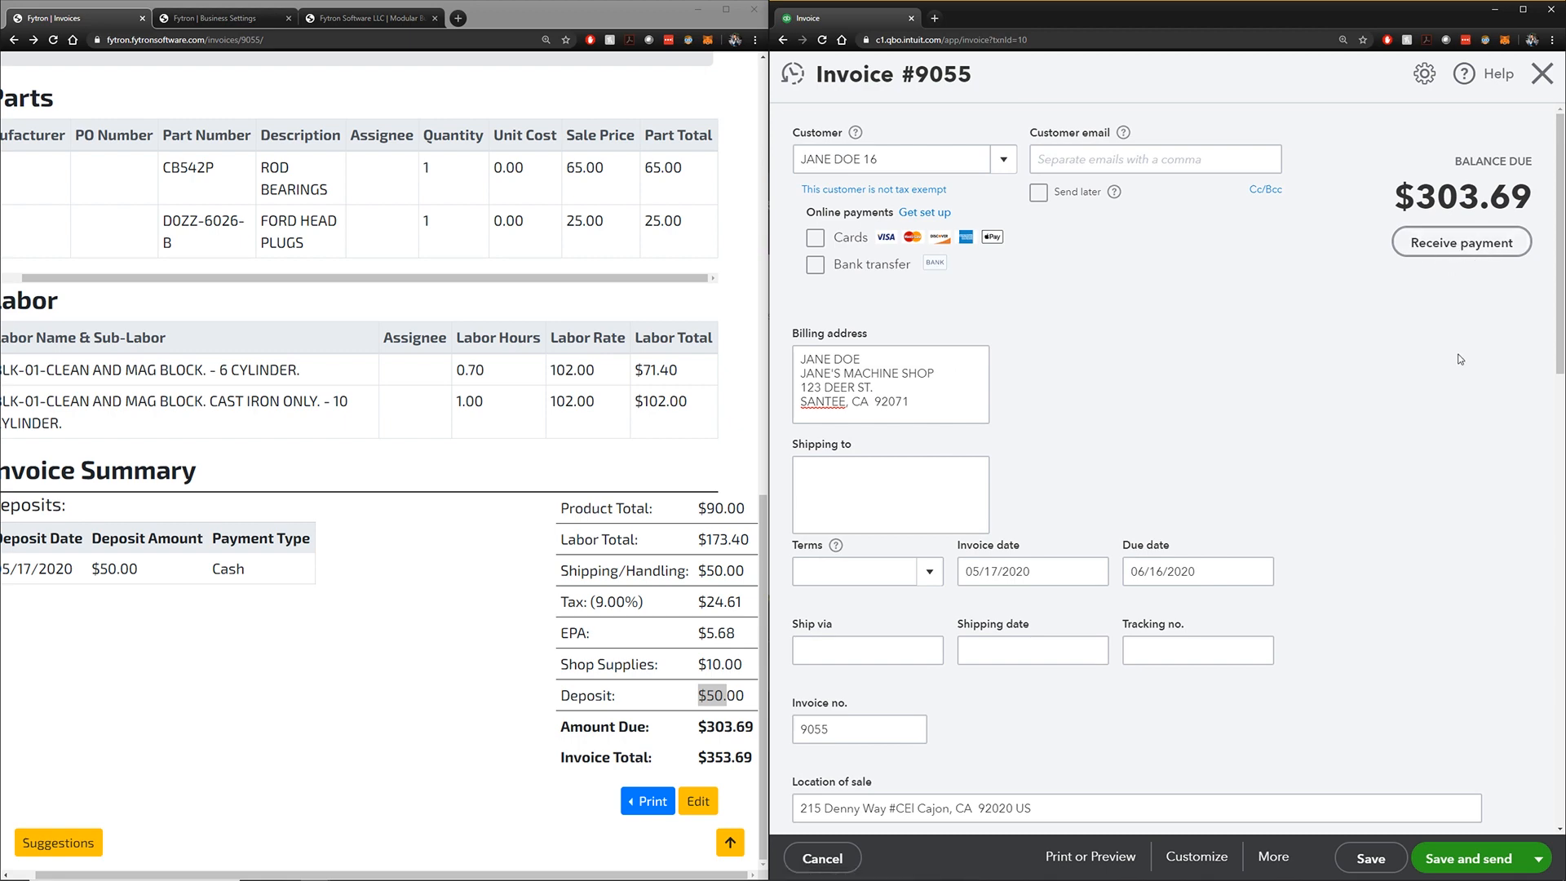
{"action": "scroll", "coordinate": [1460, 359], "scroll_direction": "down", "scroll_amount": 12}
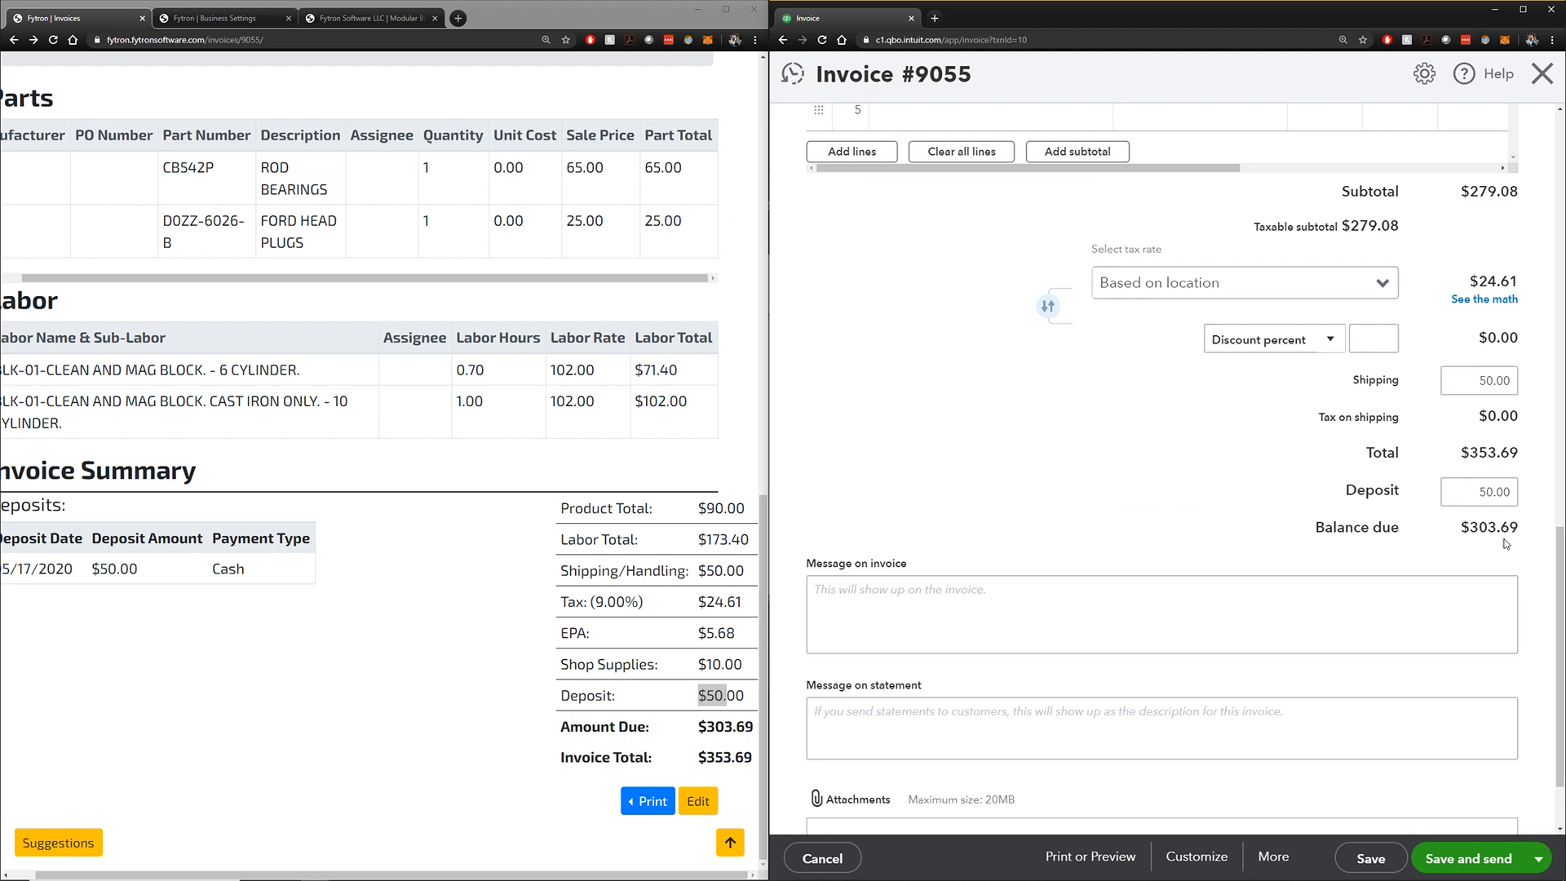
{"action": "left_click_drag", "start_coordinate": [1522, 459], "coordinate": [1460, 457]}
{"action": "left_click", "coordinate": [1515, 458]}
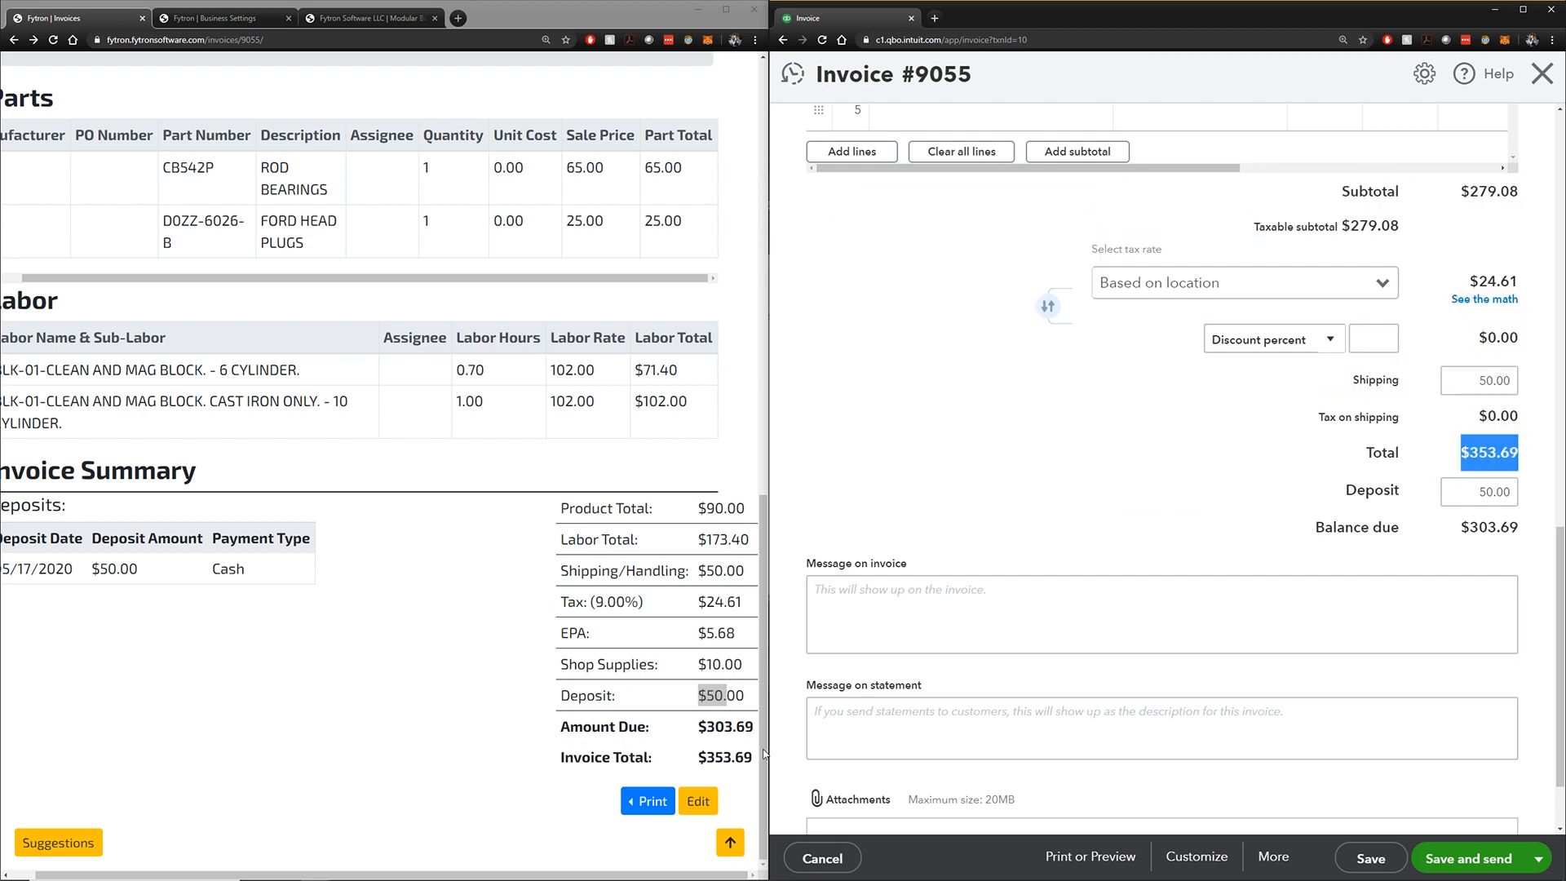
Match Fytron's $353.69 total and $303.69 amount due against QuickBooks, then close the QuickBooks invoice
{"action": "left_click_drag", "start_coordinate": [699, 757], "coordinate": [754, 728]}
{"action": "left_click_drag", "start_coordinate": [1511, 527], "coordinate": [1417, 553]}
{"action": "scroll", "coordinate": [1417, 553], "scroll_direction": "up", "scroll_amount": 15}
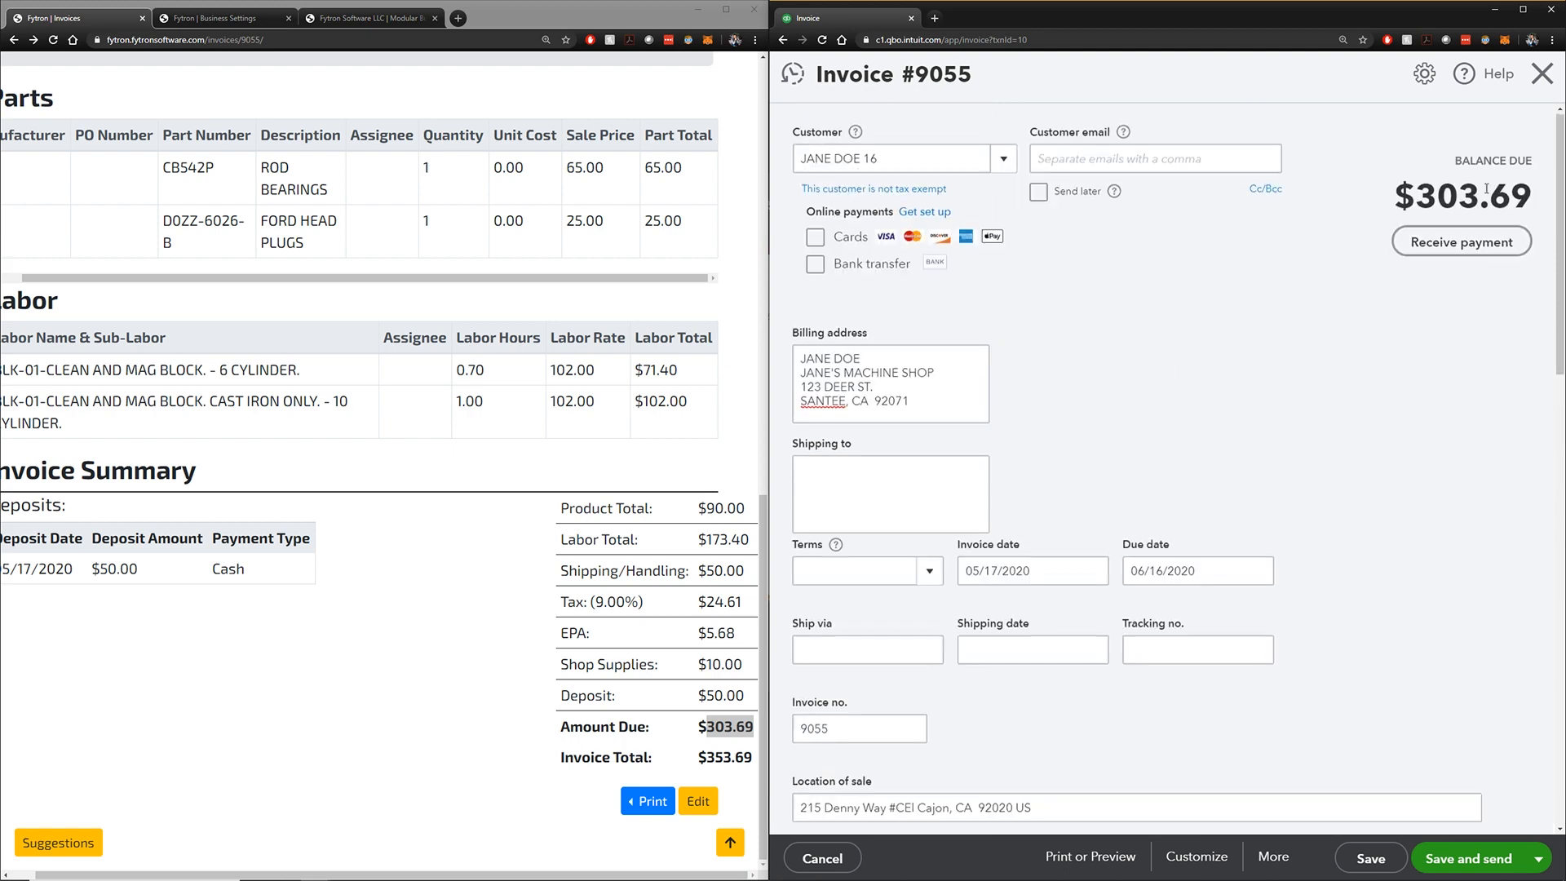
{"action": "left_click", "coordinate": [1539, 80]}
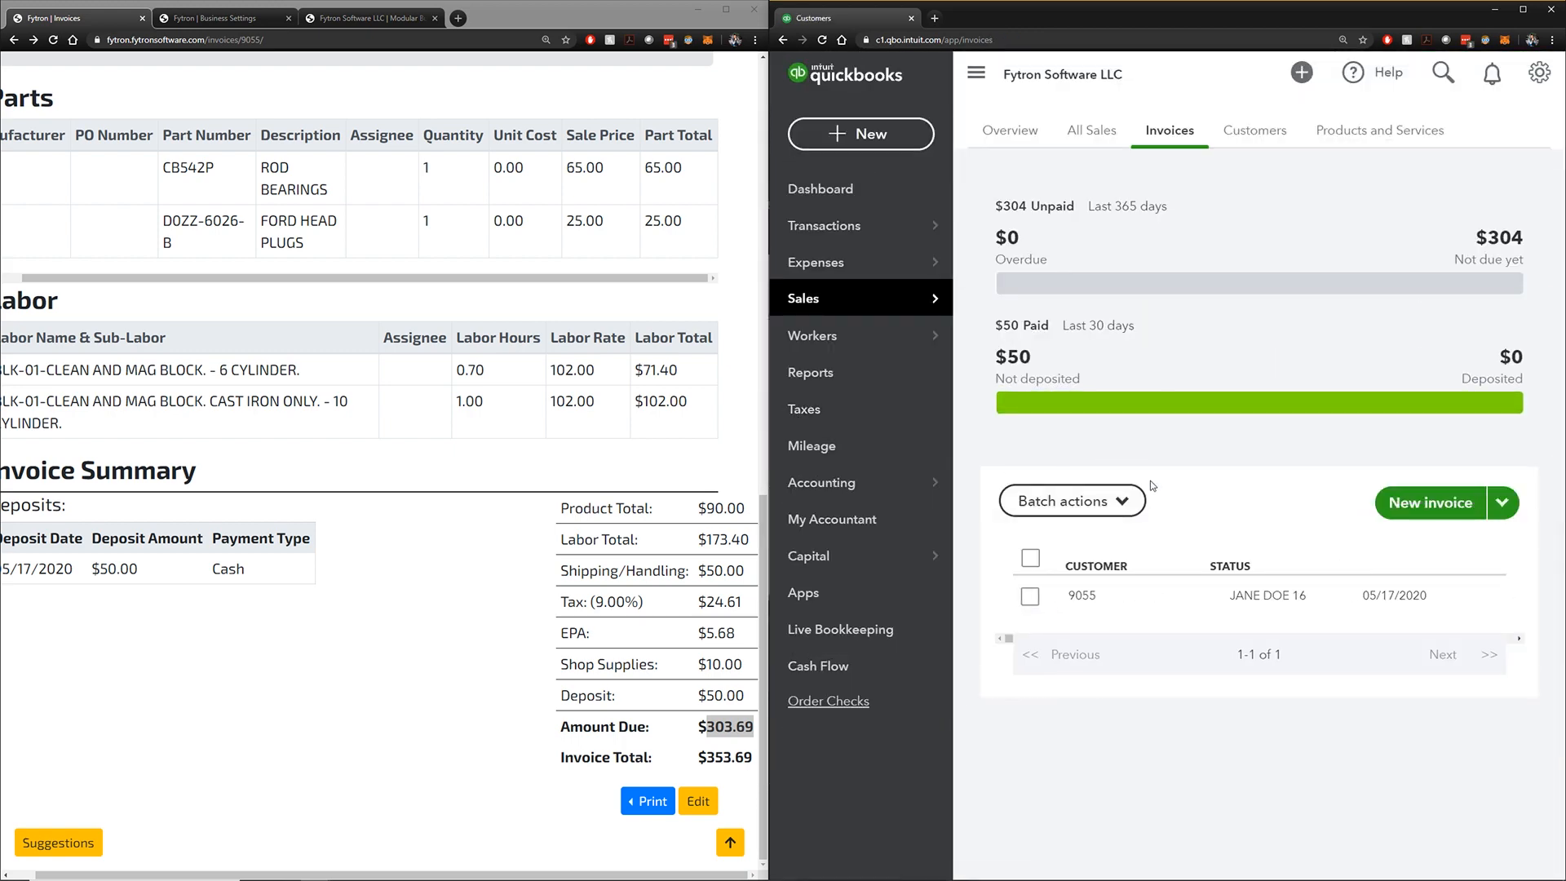
Check the QuickBooks Invoices list shows 9055 as Due in 30 days, then edit Fytron invoice 9055
{"action": "scroll", "coordinate": [659, 427], "scroll_direction": "up", "scroll_amount": 9}
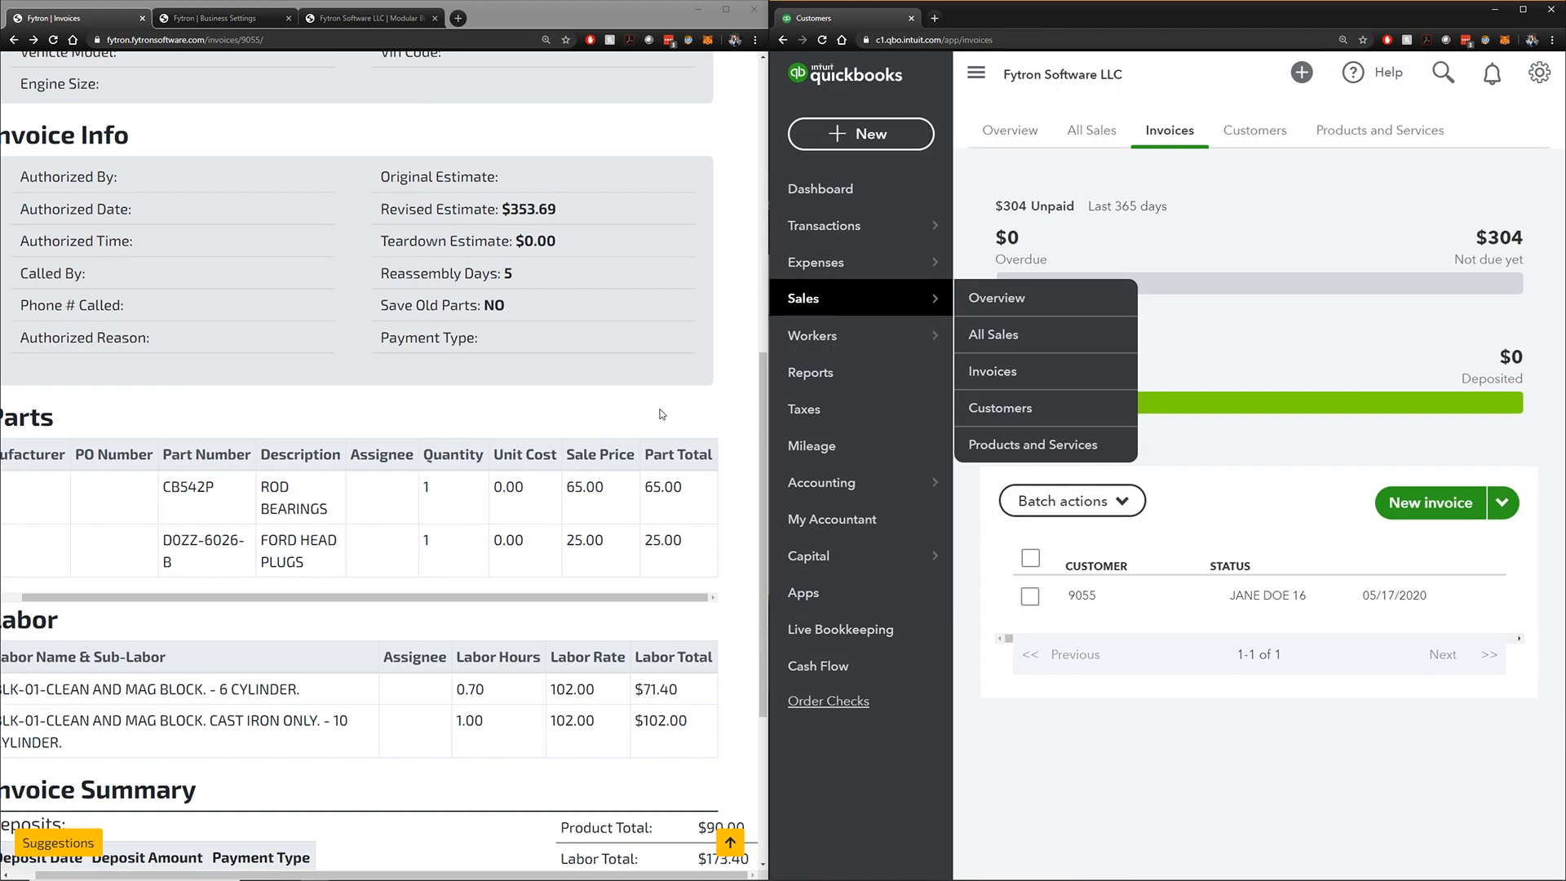
{"action": "scroll", "coordinate": [659, 427], "scroll_direction": "up", "scroll_amount": 3}
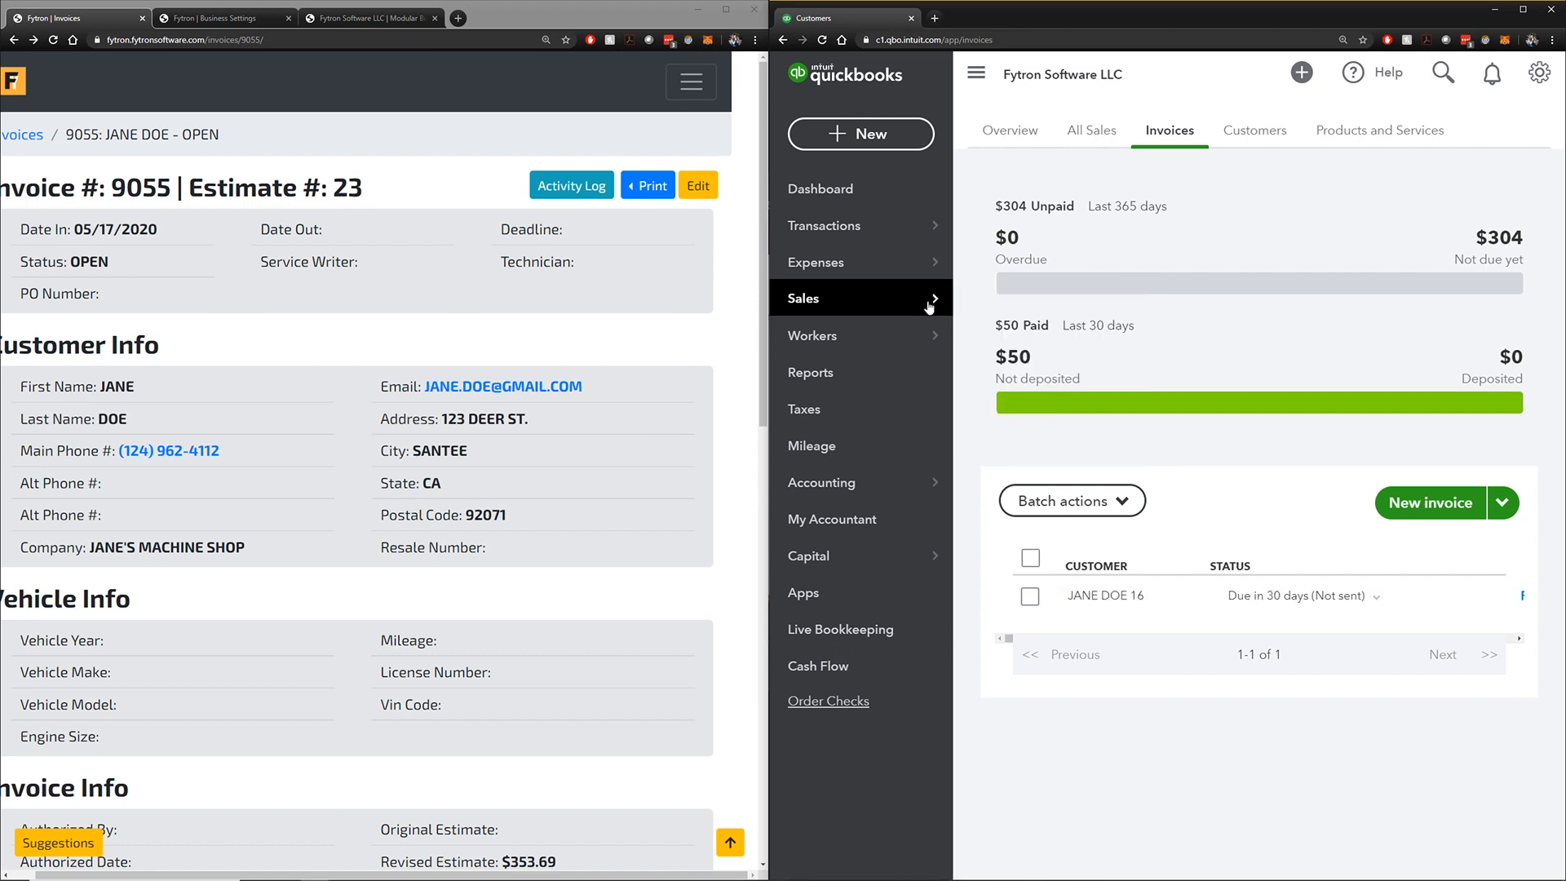
{"action": "left_click", "coordinate": [438, 170]}
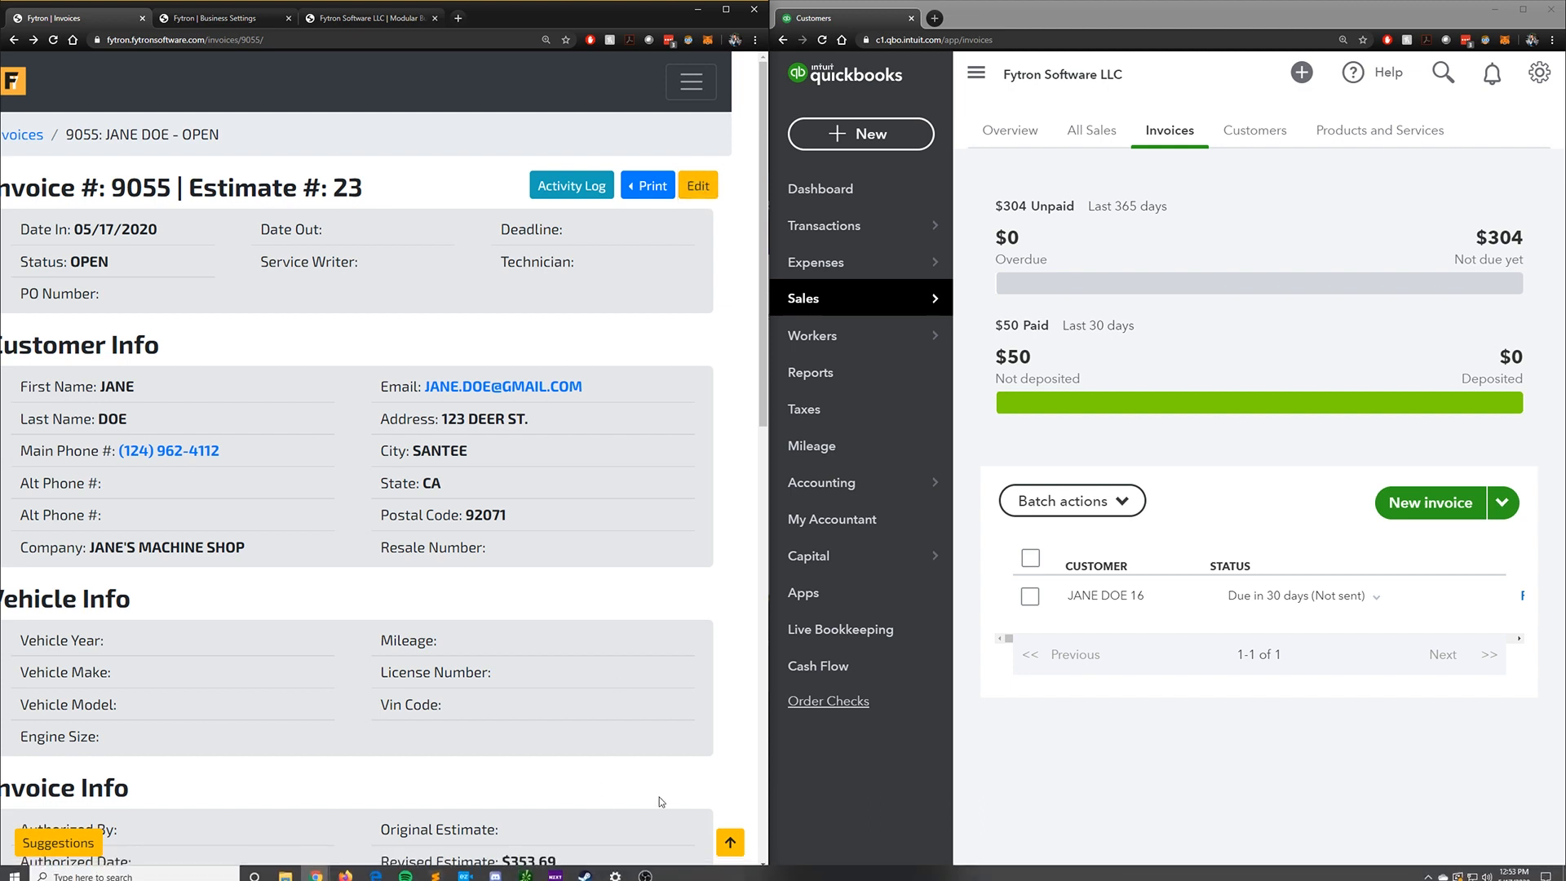
{"action": "left_click_drag", "start_coordinate": [668, 875], "coordinate": [640, 876]}
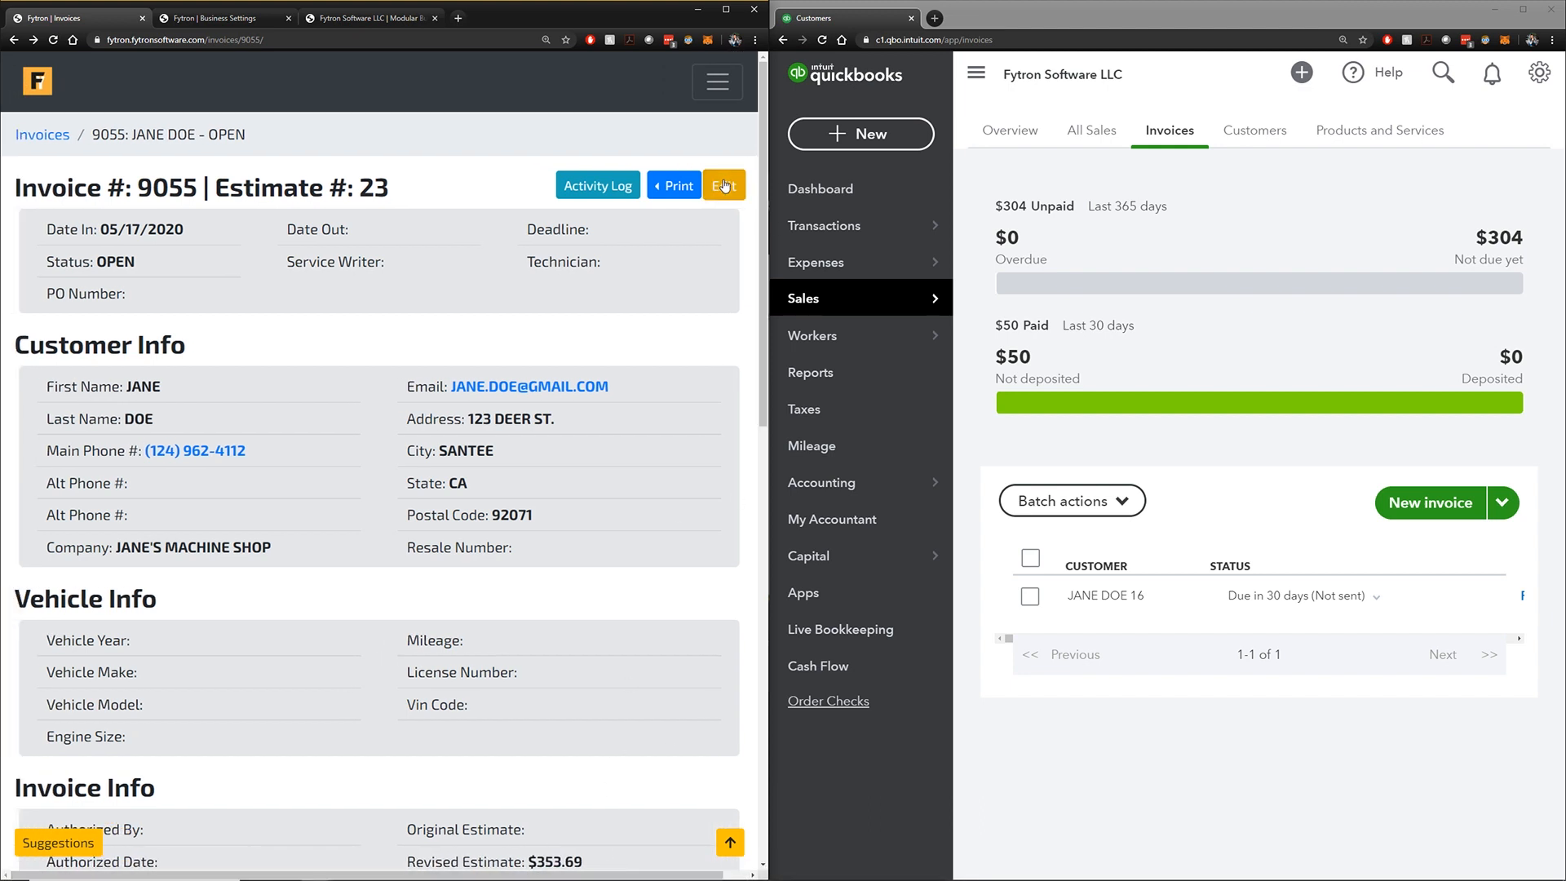
{"action": "left_click", "coordinate": [725, 186]}
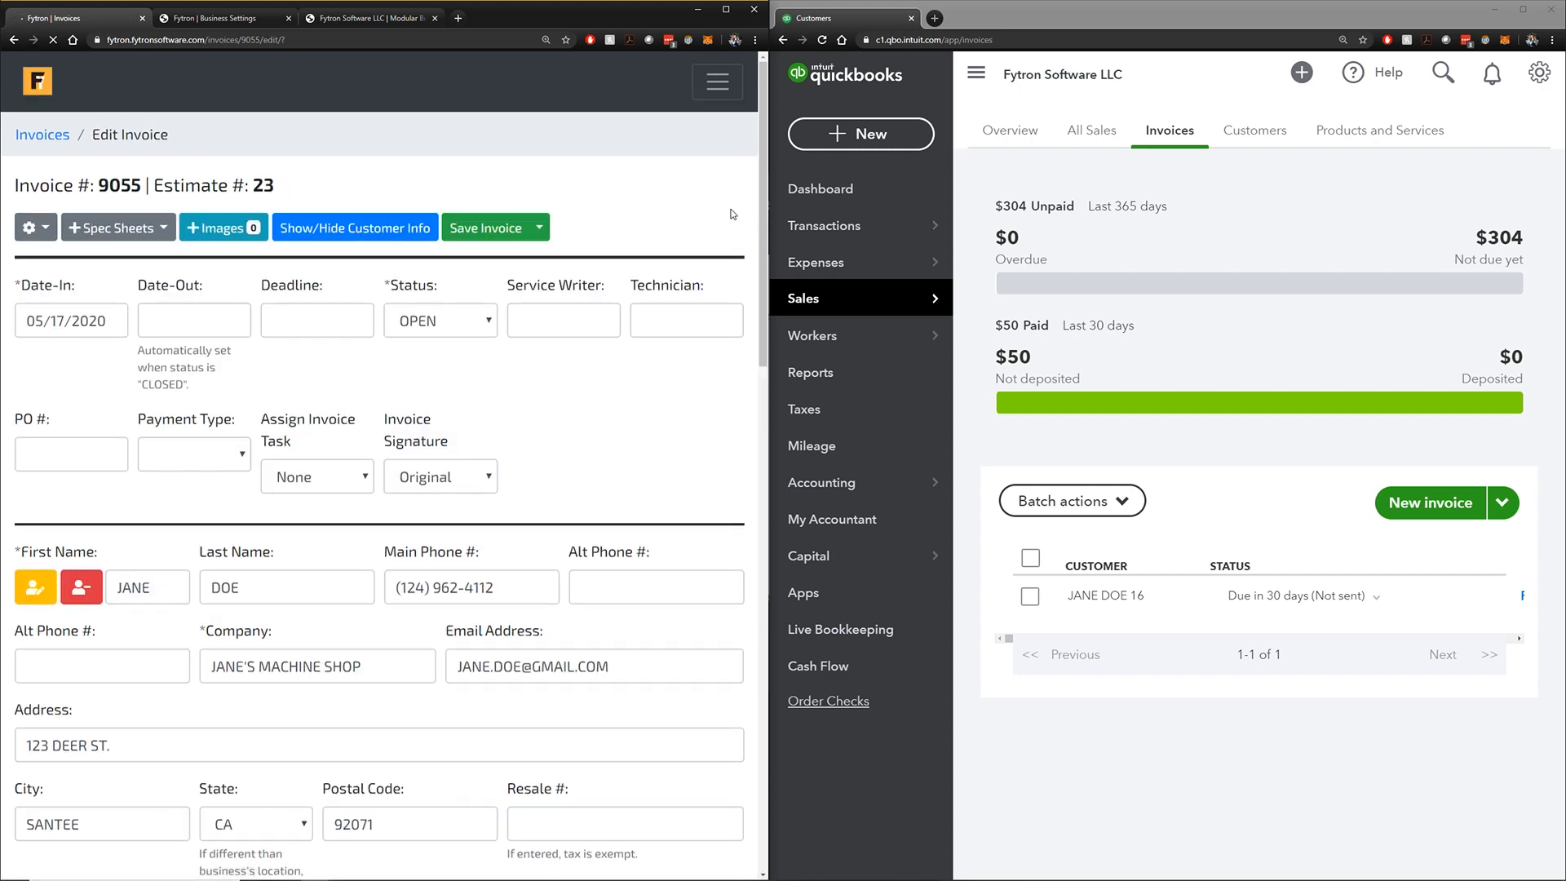
Maximize Fytron and go to Business Settings, leaving invoice 9055's edit page without saving
{"action": "double_click", "coordinate": [641, 25]}
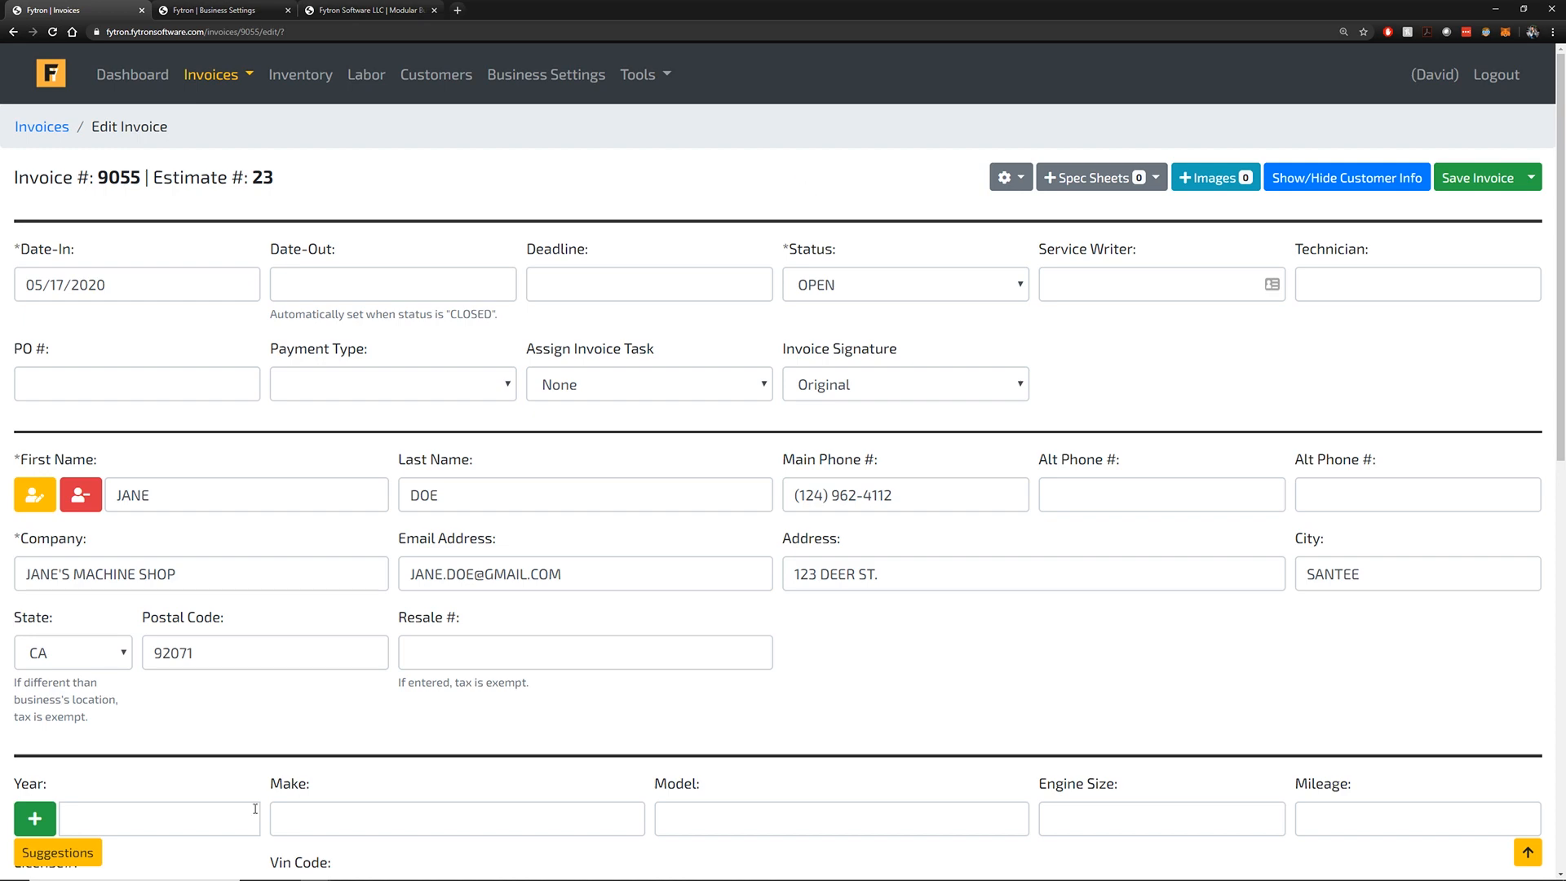
{"action": "left_click", "coordinate": [78, 853]}
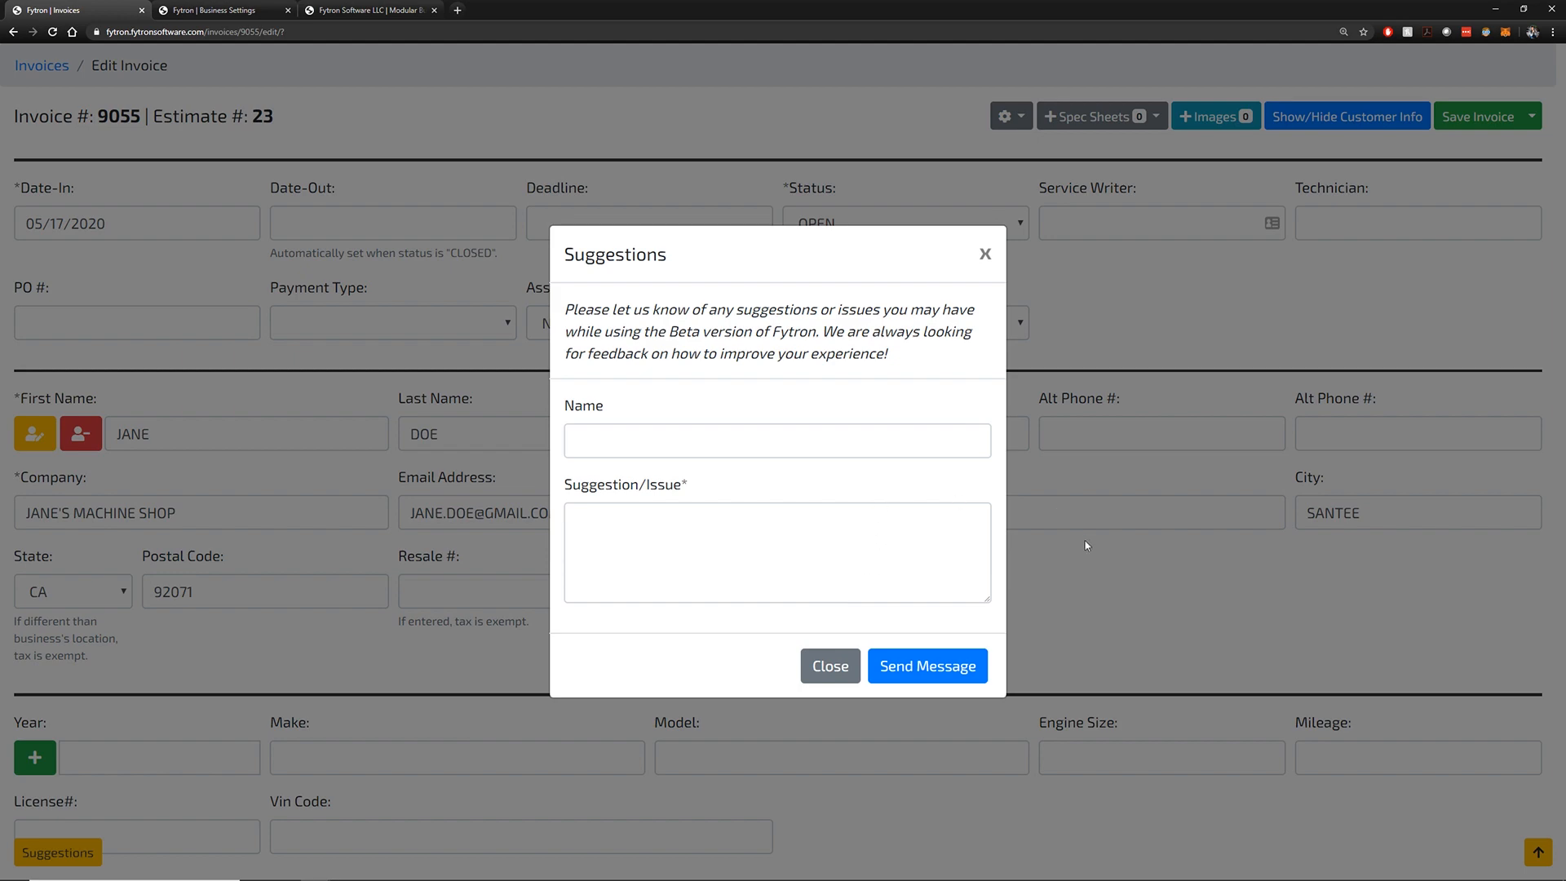
{"action": "left_click", "coordinate": [1086, 545]}
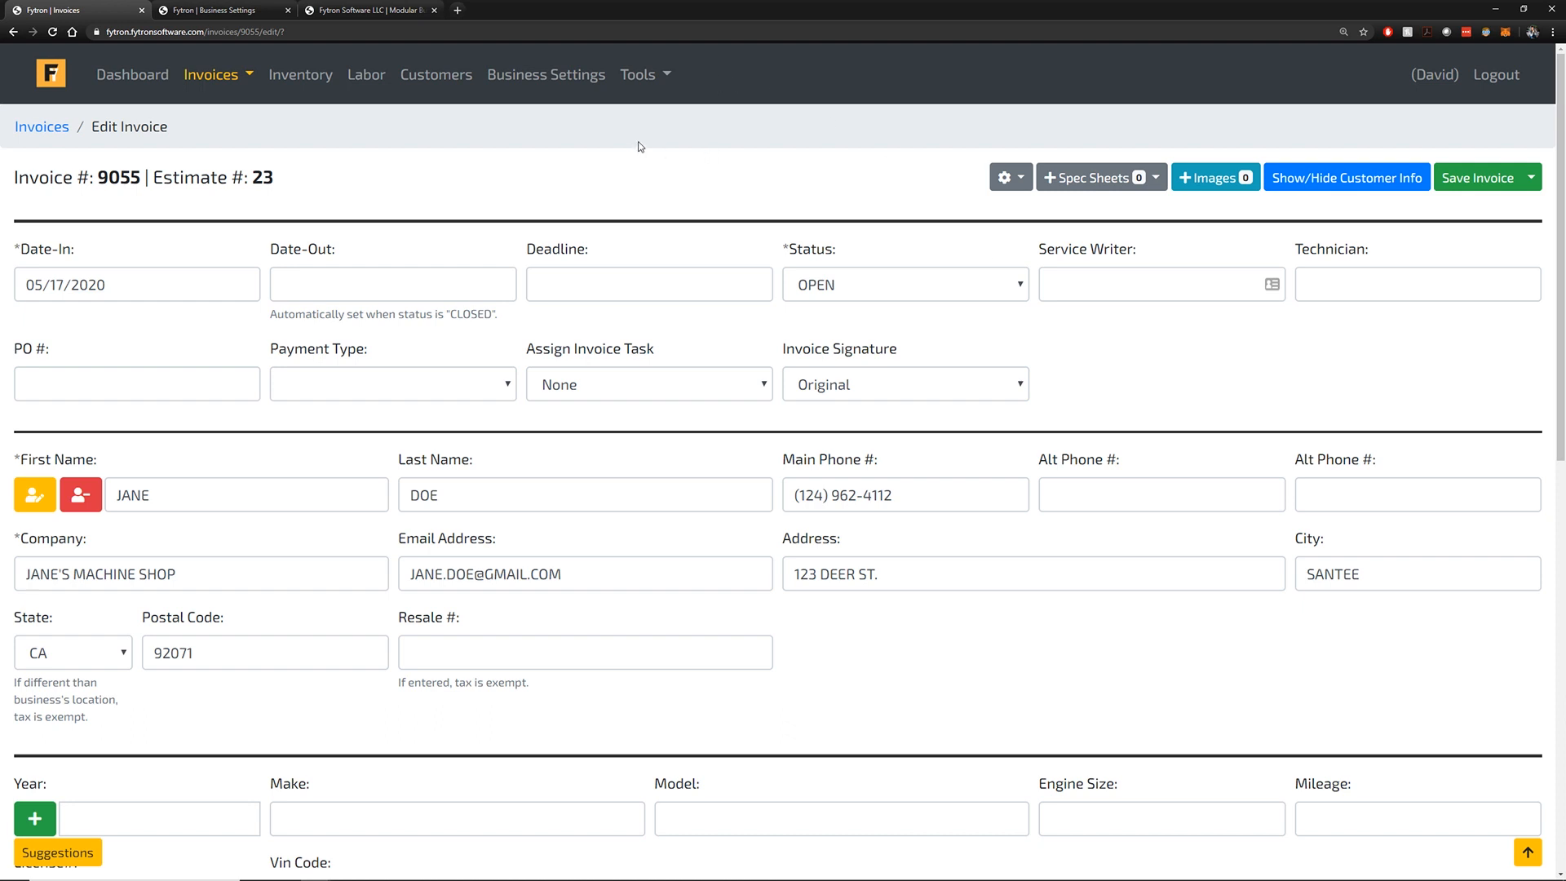
{"action": "left_click", "coordinate": [563, 79]}
{"action": "left_click", "coordinate": [888, 101]}
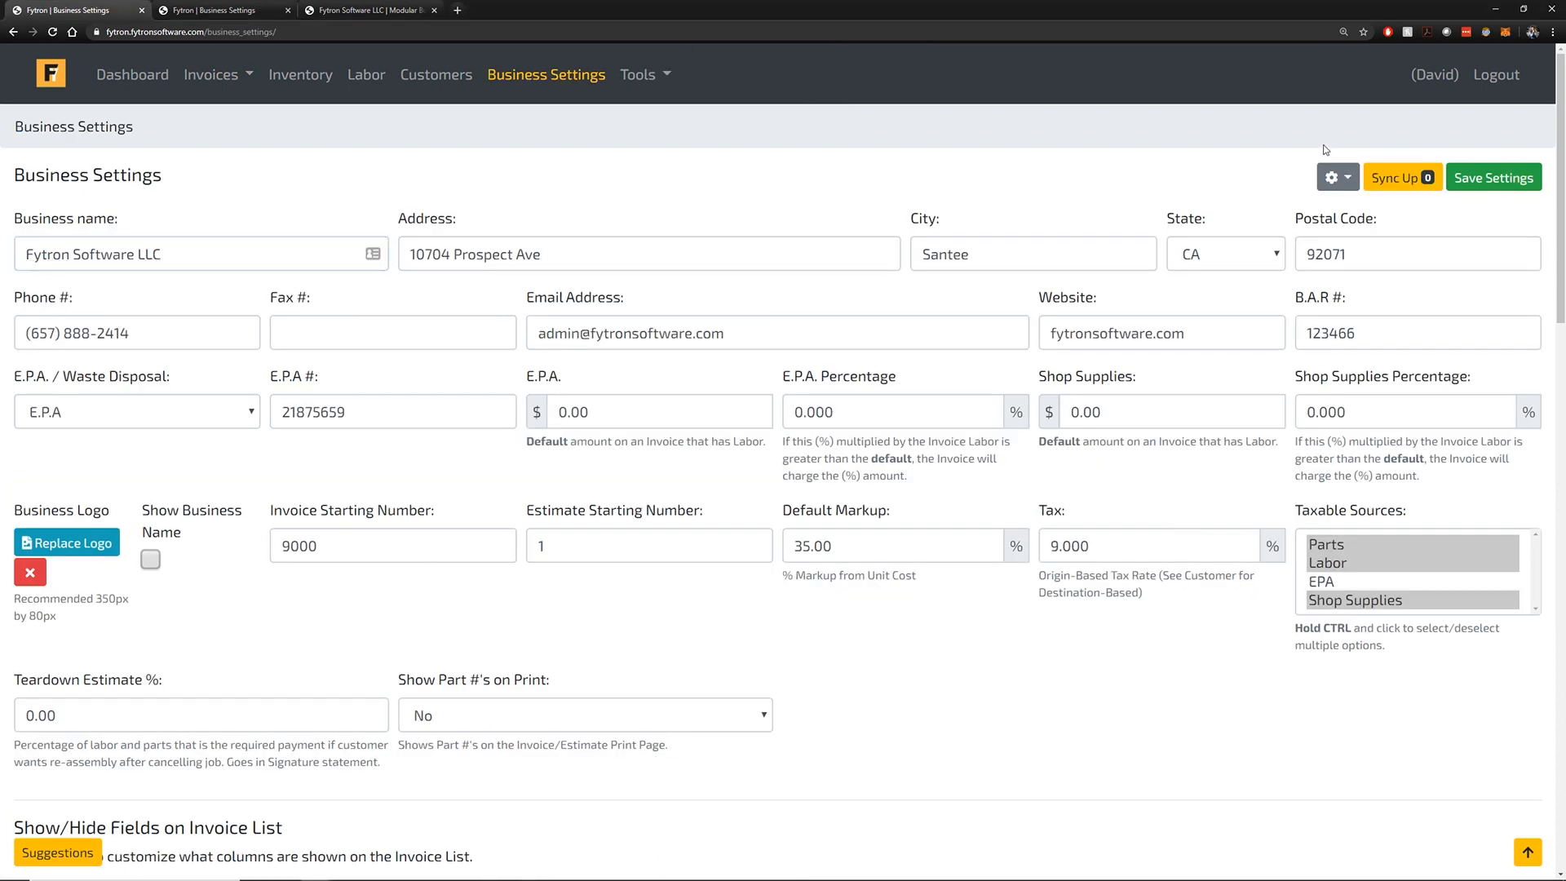
Run Sync Up on Business Settings to push Fytron's data to QuickBooks Online
{"action": "left_click", "coordinate": [1404, 185]}
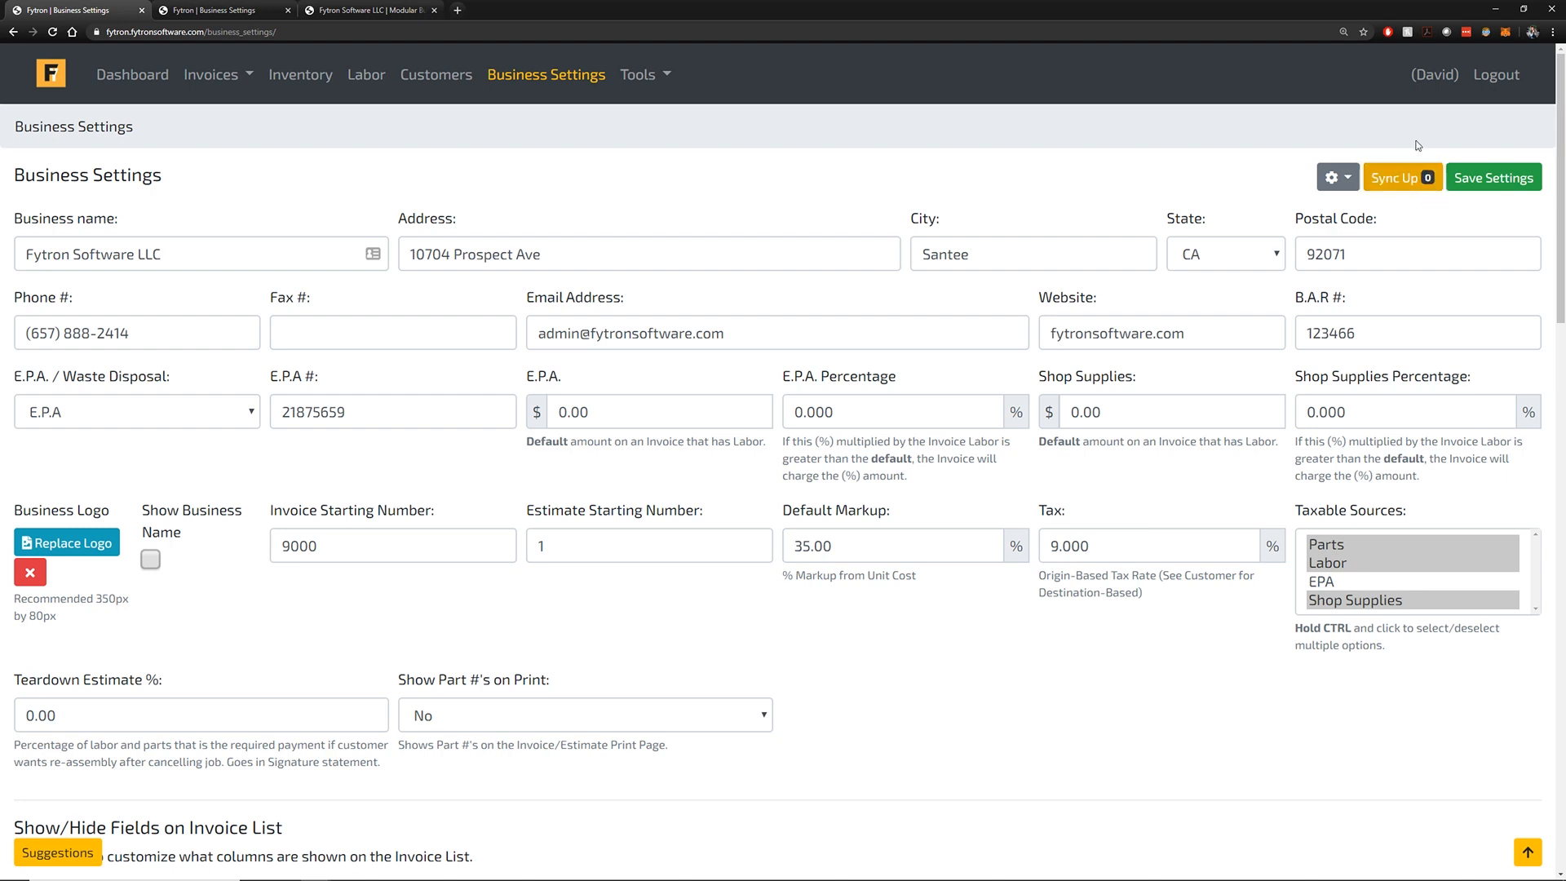
{"action": "left_click", "coordinate": [1438, 184]}
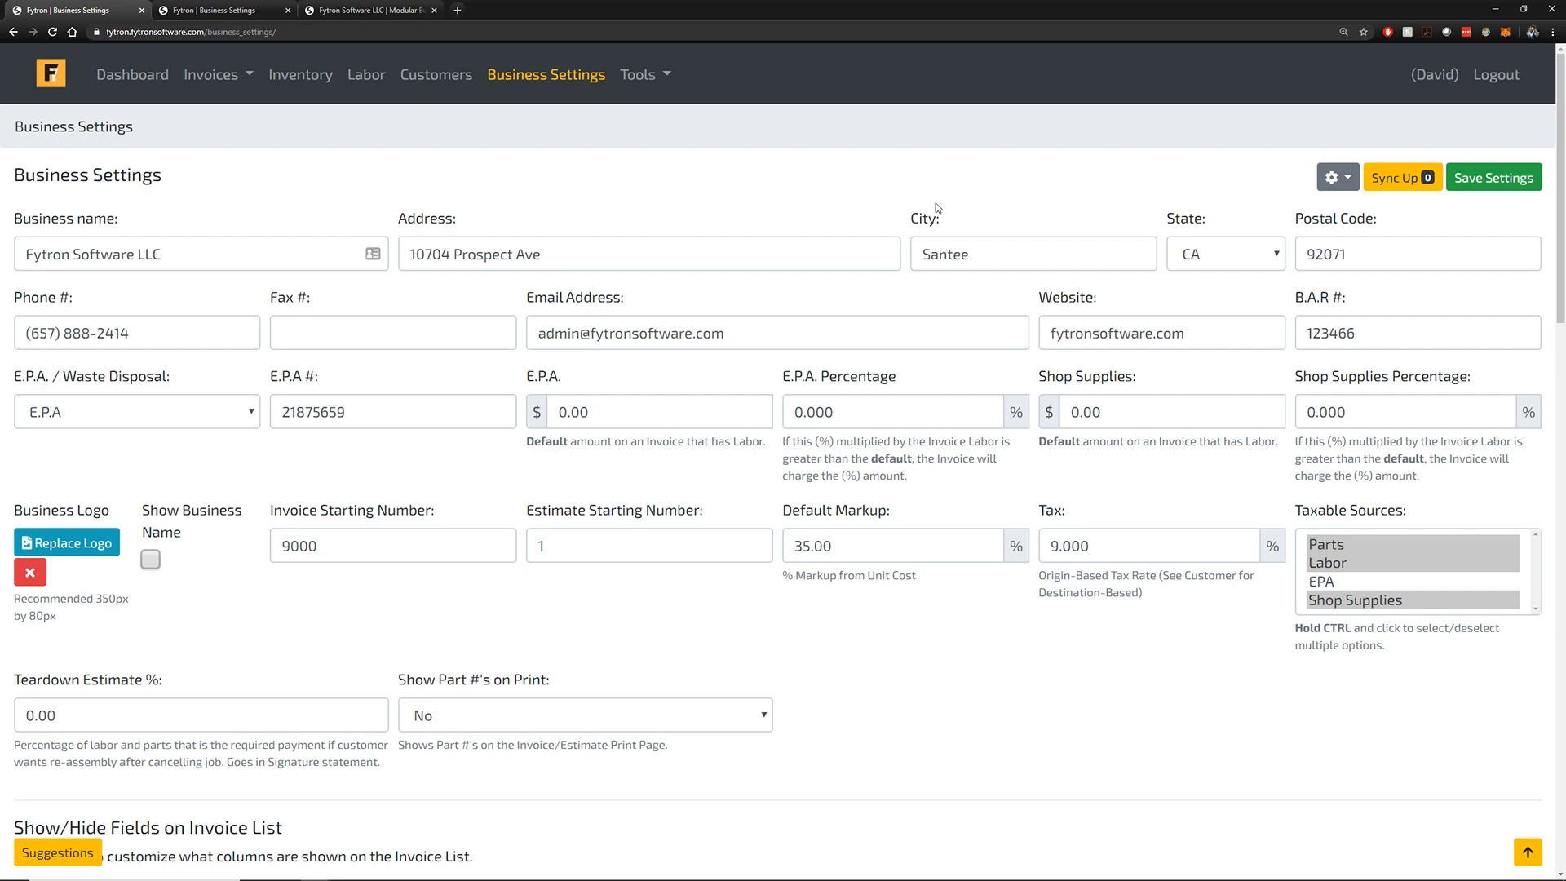
{"action": "left_click", "coordinate": [220, 80]}
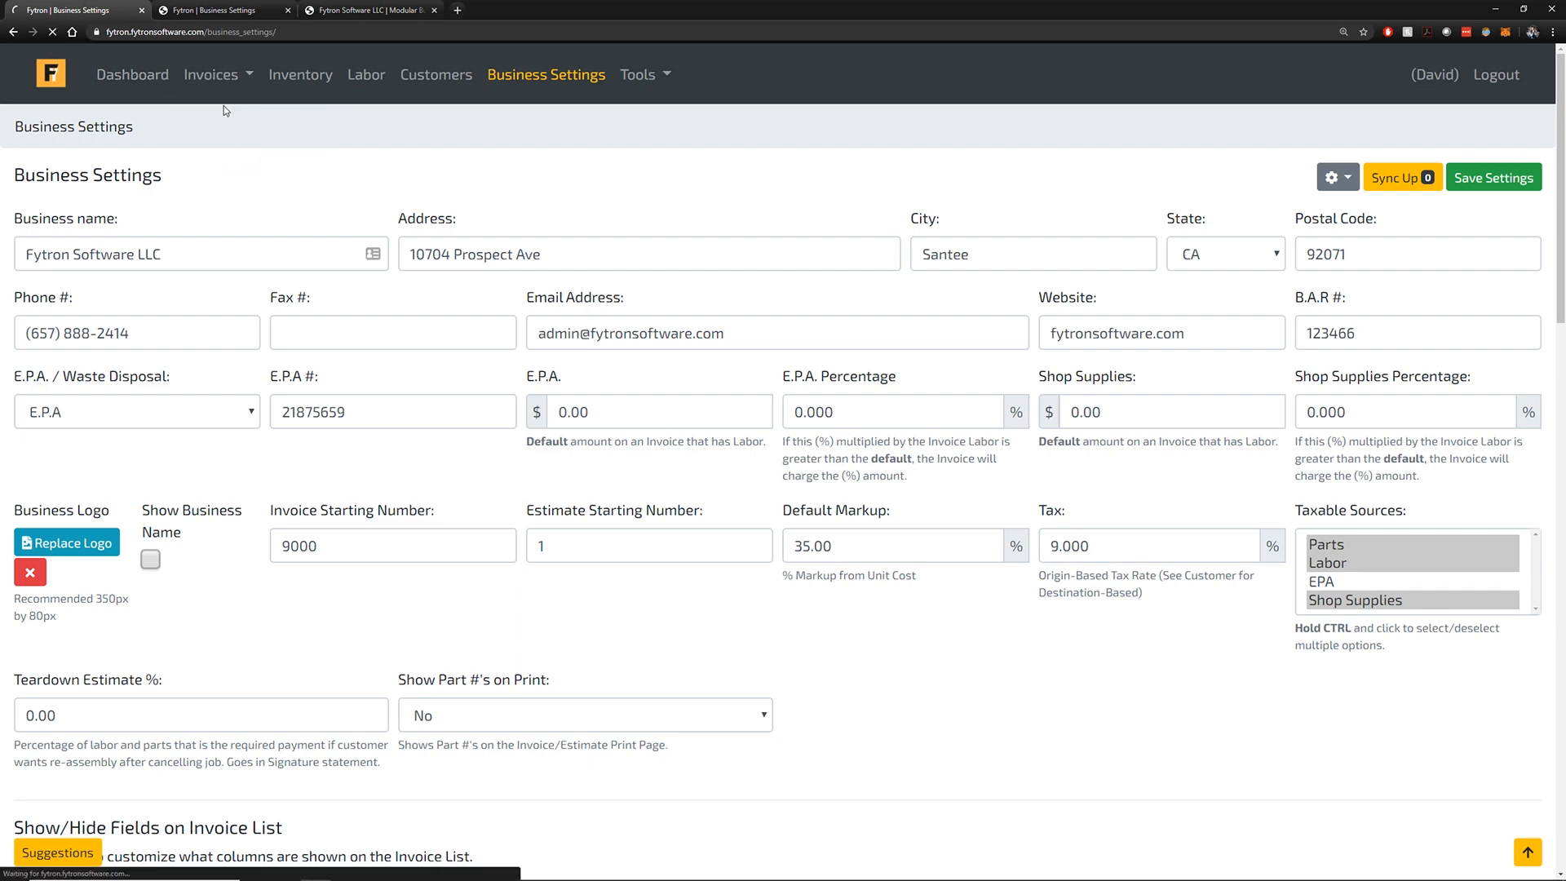
Open Invoices > Invoices and scroll the list, headed by invoice 9055 (OPEN, $353.69)
{"action": "left_click", "coordinate": [228, 116]}
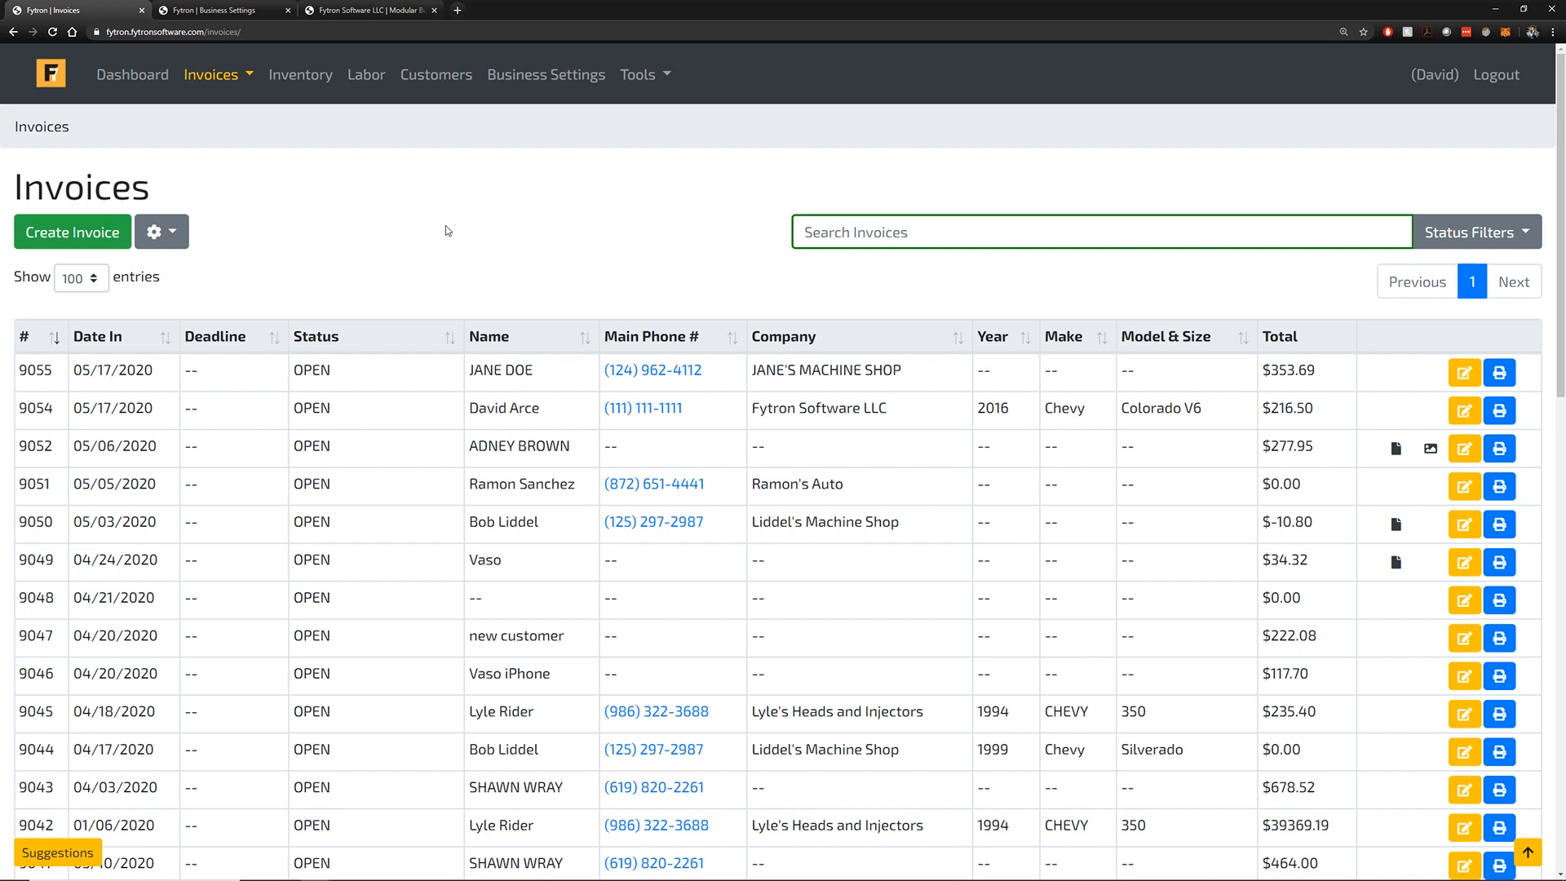
{"action": "scroll", "coordinate": [446, 237], "scroll_direction": "down", "scroll_amount": 4}
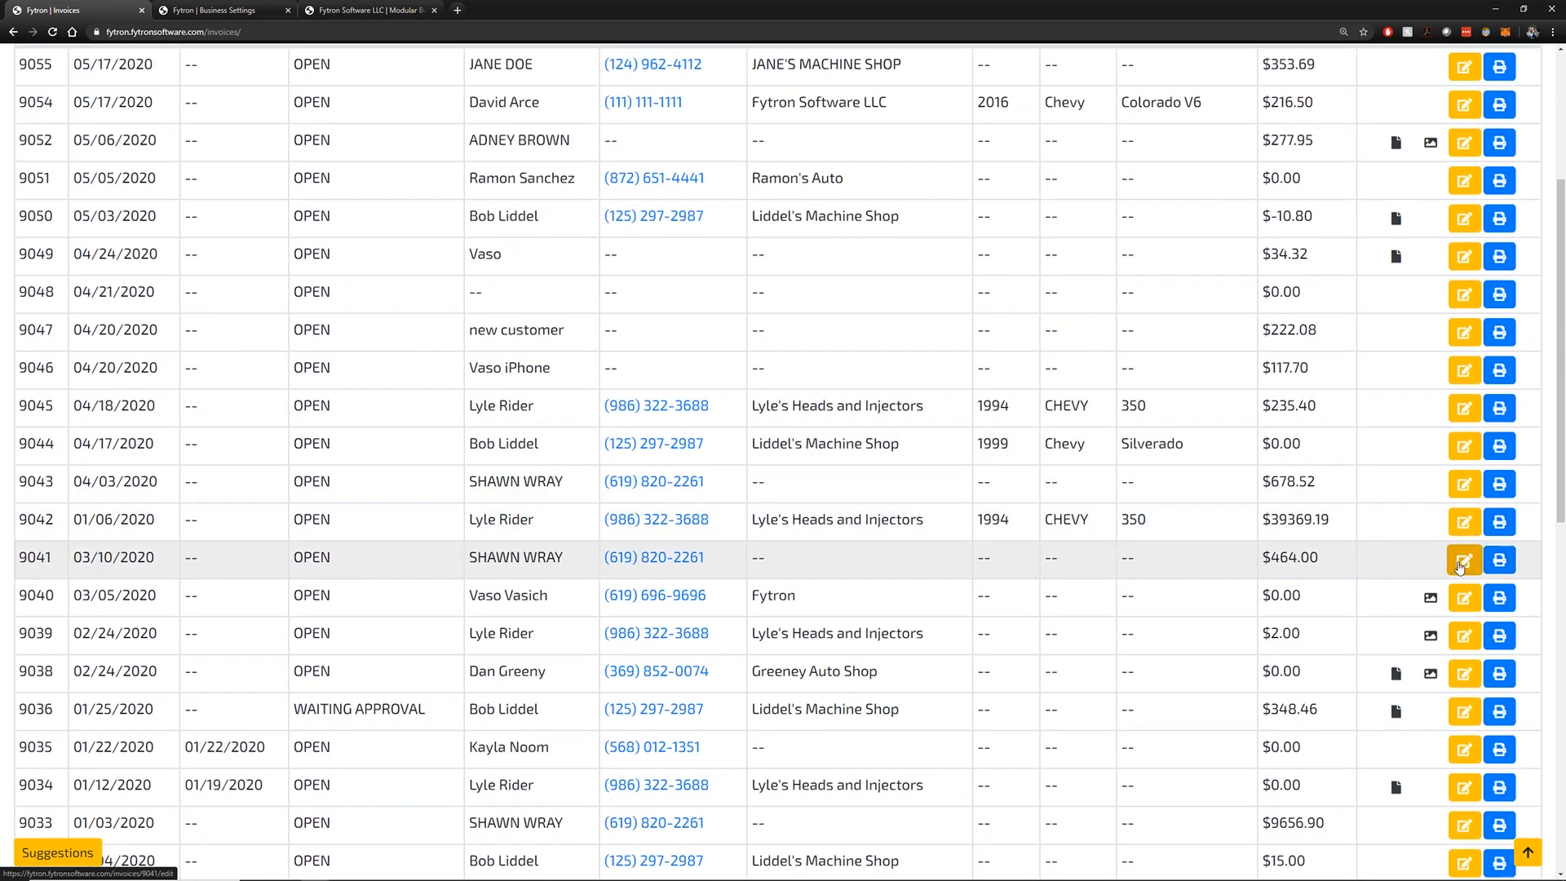
{"action": "scroll", "coordinate": [1456, 571], "scroll_direction": "down", "scroll_amount": 1}
{"action": "scroll", "coordinate": [1444, 572], "scroll_direction": "up", "scroll_amount": 3}
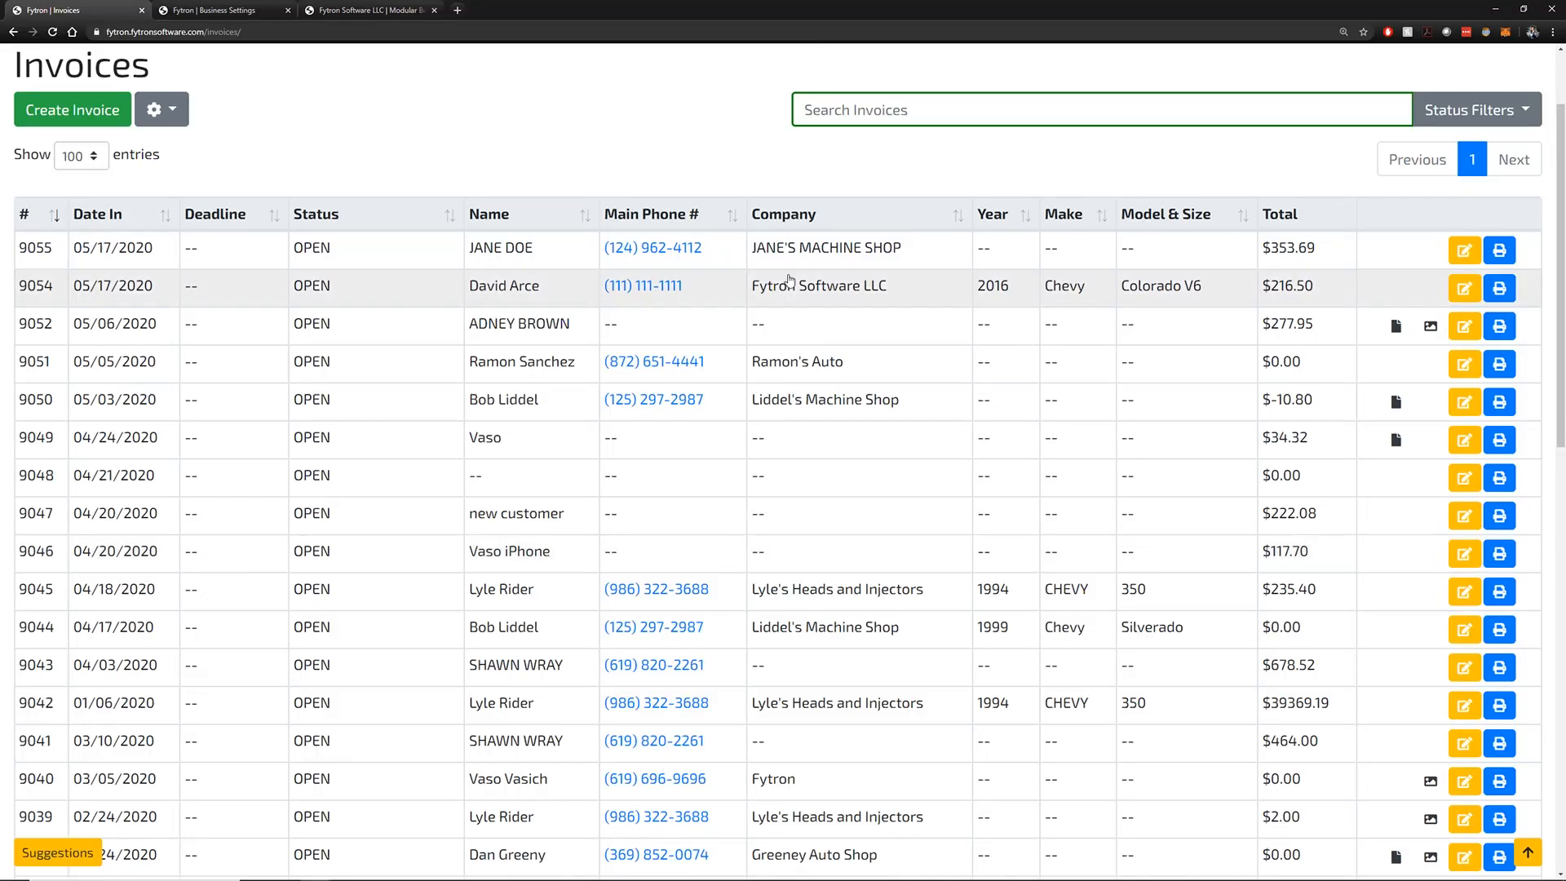
{"action": "scroll", "coordinate": [684, 238], "scroll_direction": "up", "scroll_amount": 2}
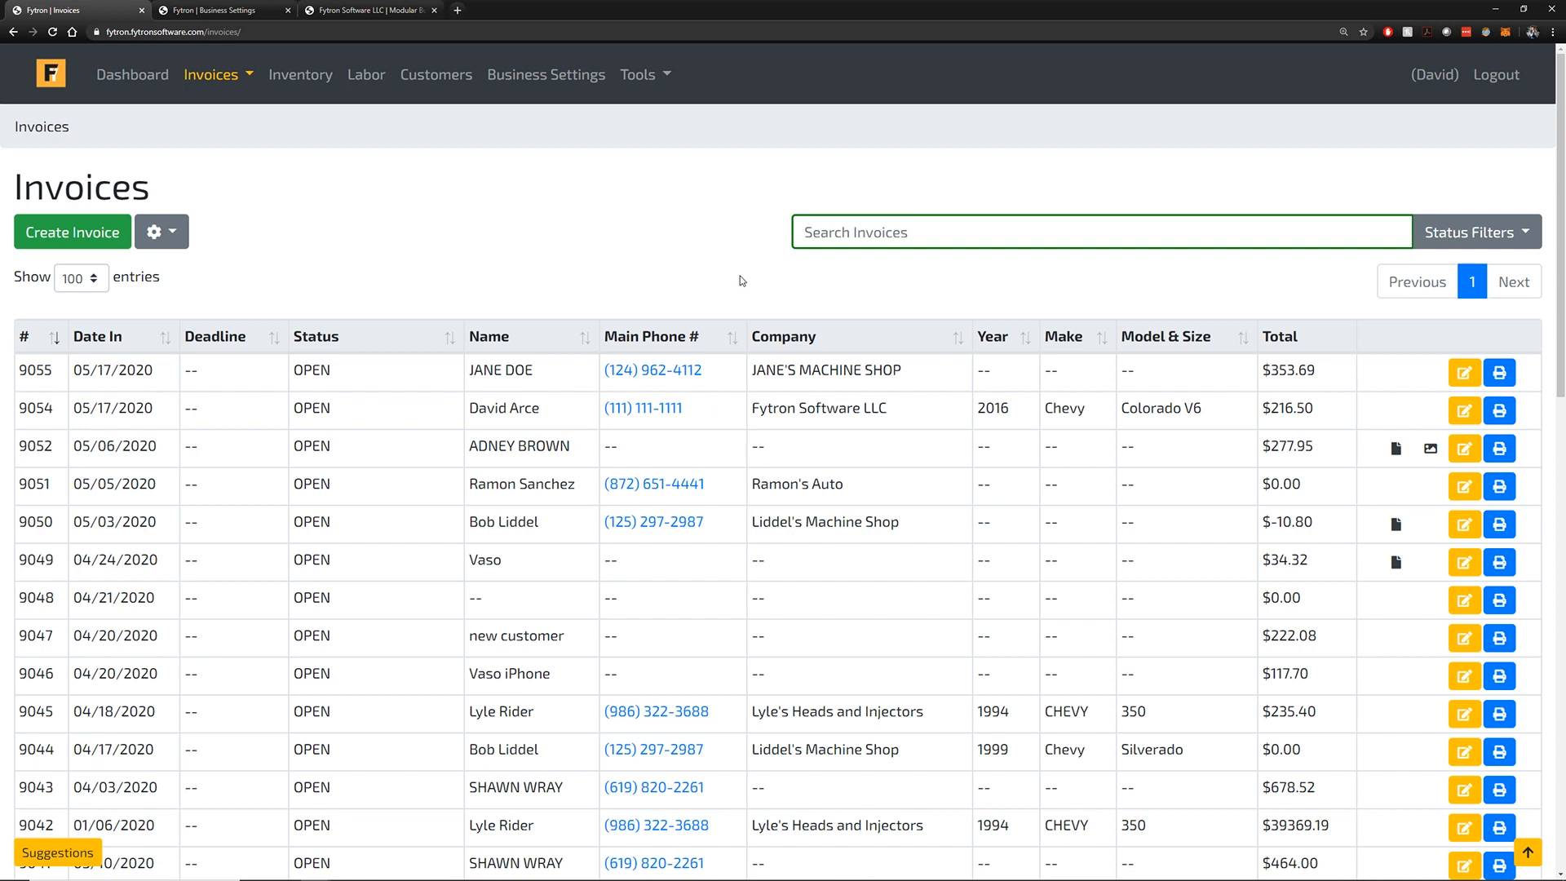
{"action": "double_click", "coordinate": [748, 262]}
{"action": "left_click", "coordinate": [1376, 287]}
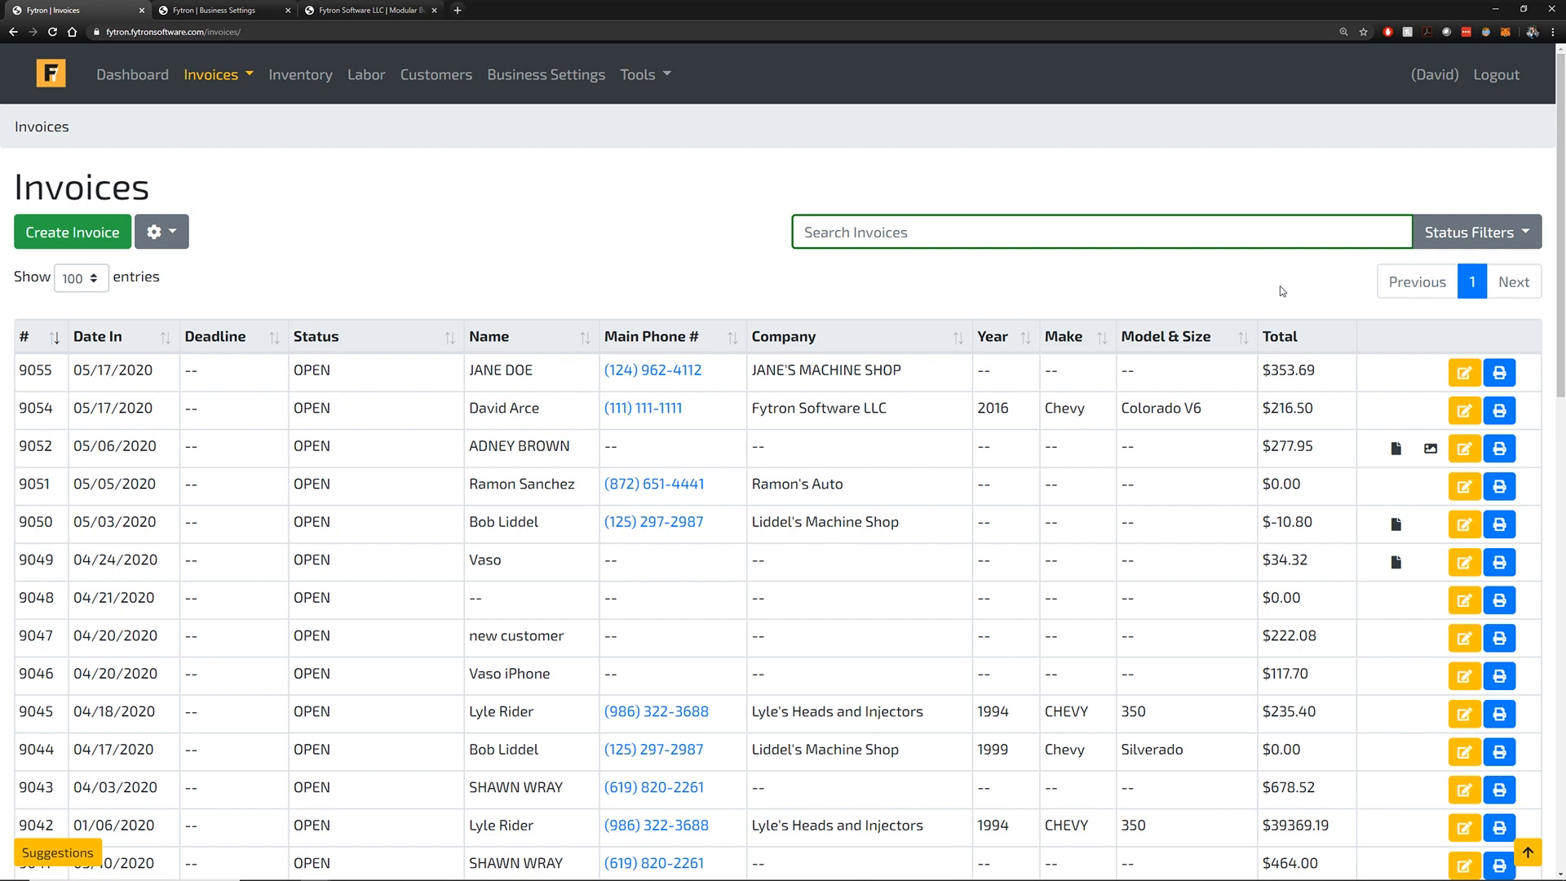